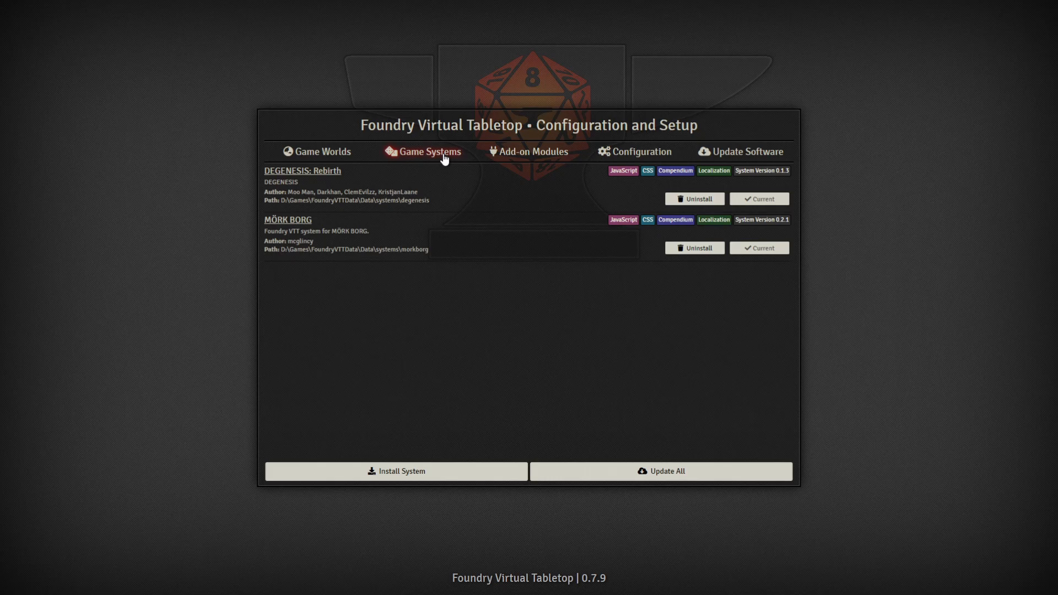
Step: Review the installed add-on modules, then view the server configuration showing port 30000
click(519, 155)
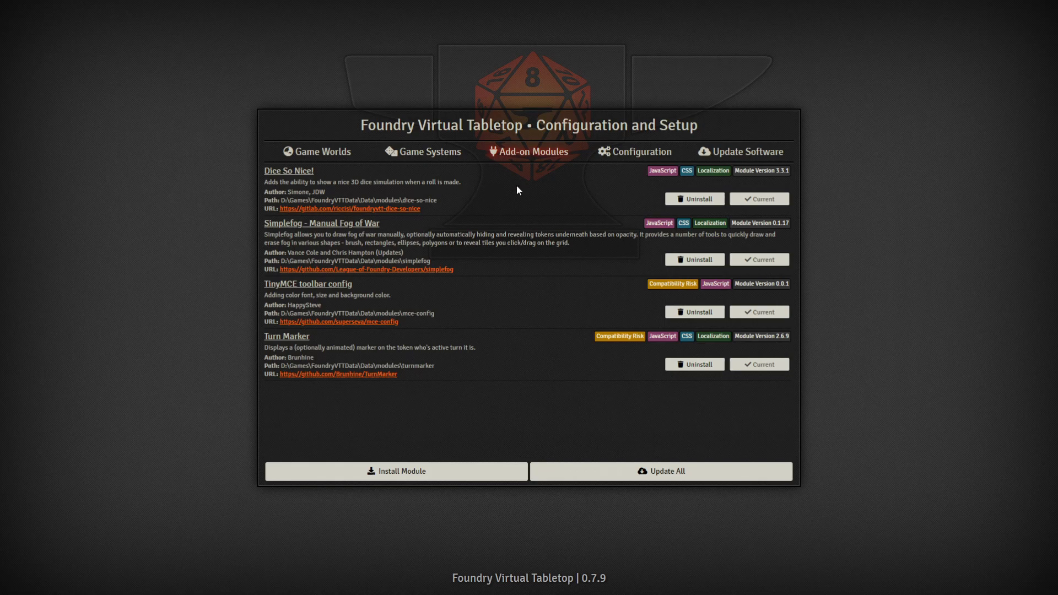
click(625, 158)
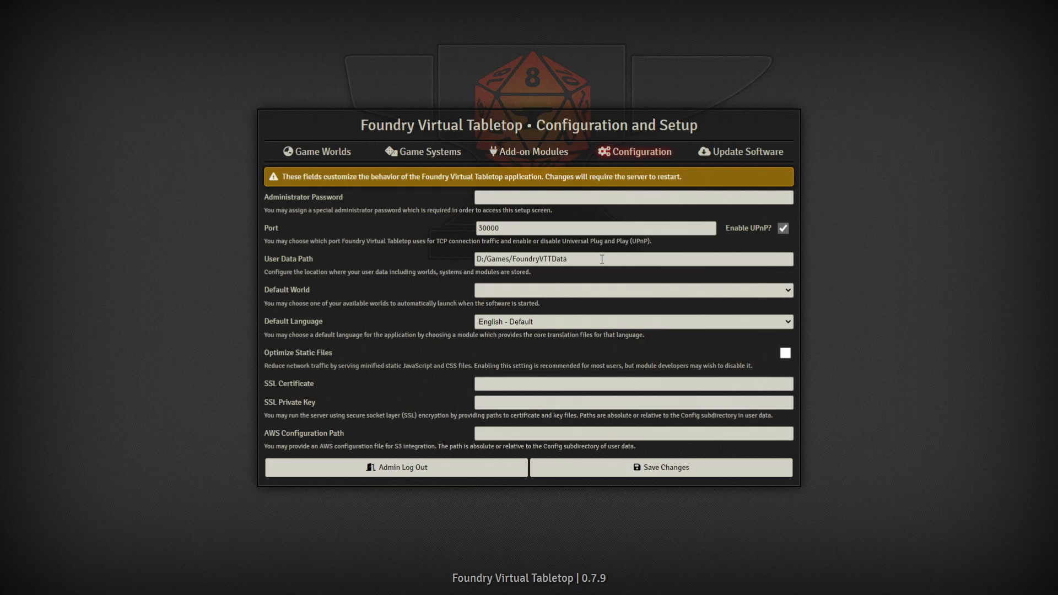
Step: Inspect the user data path, then check the software update channel setting
drag(602, 259, 473, 263)
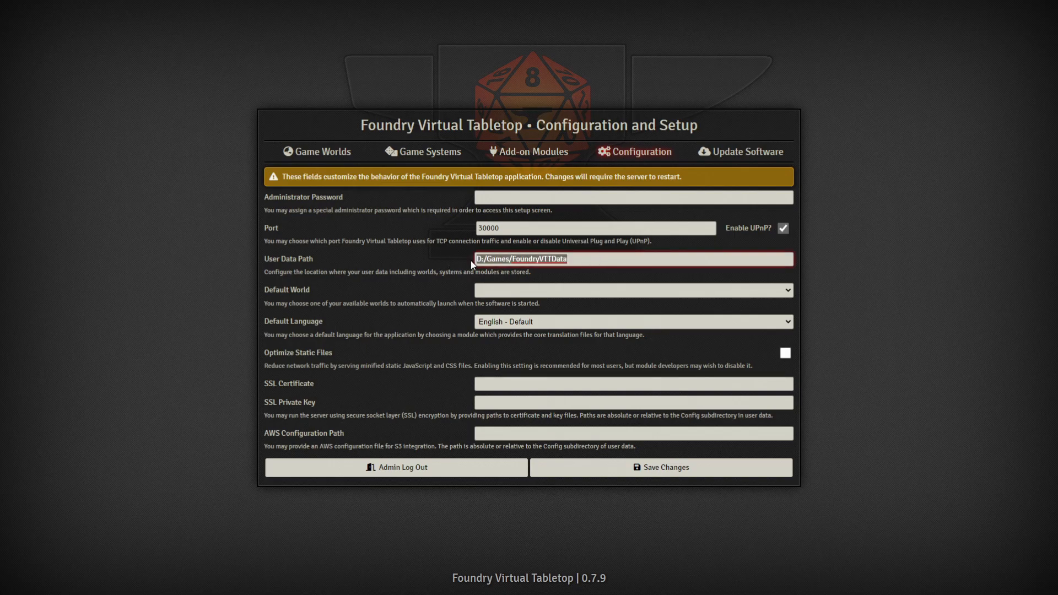
click(591, 257)
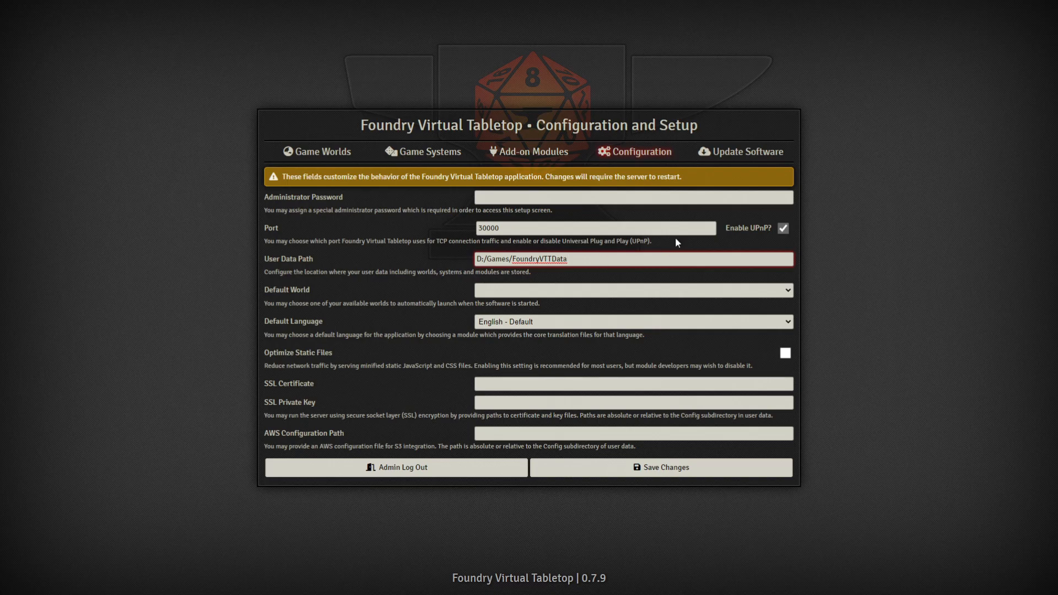
click(728, 154)
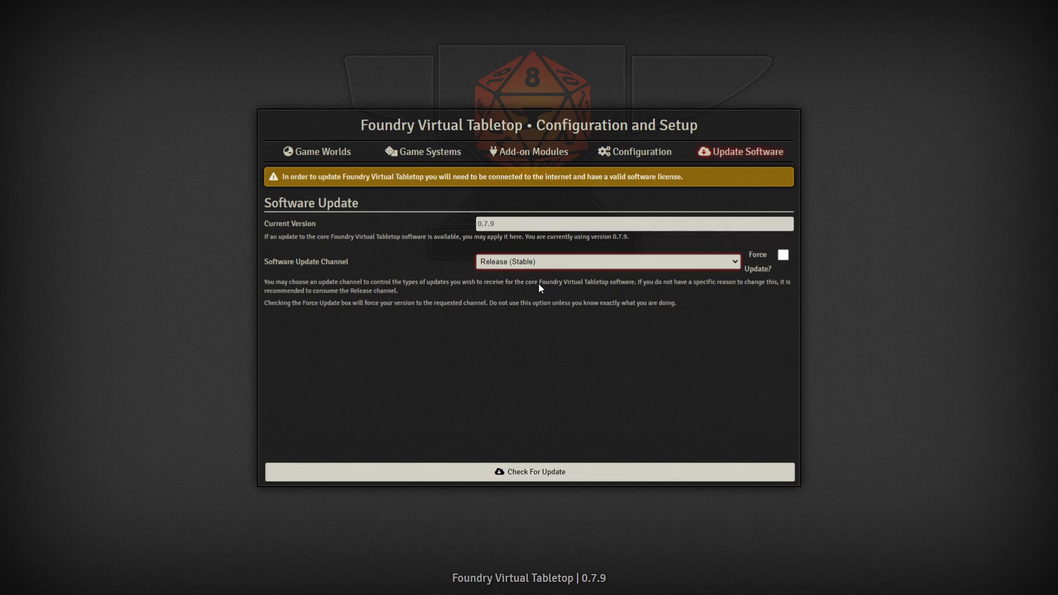
click(574, 363)
click(567, 268)
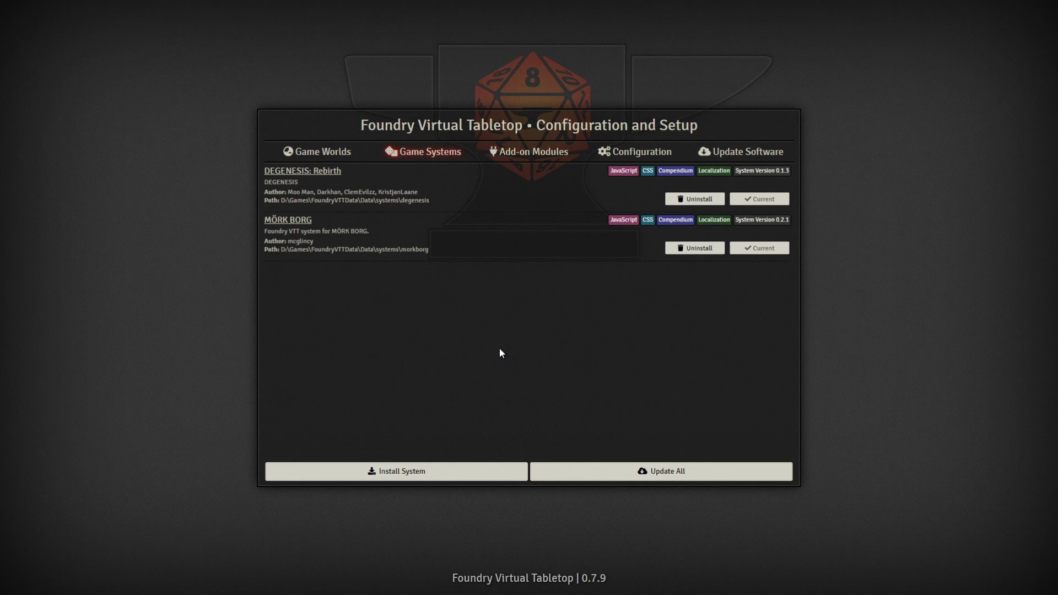
click(492, 475)
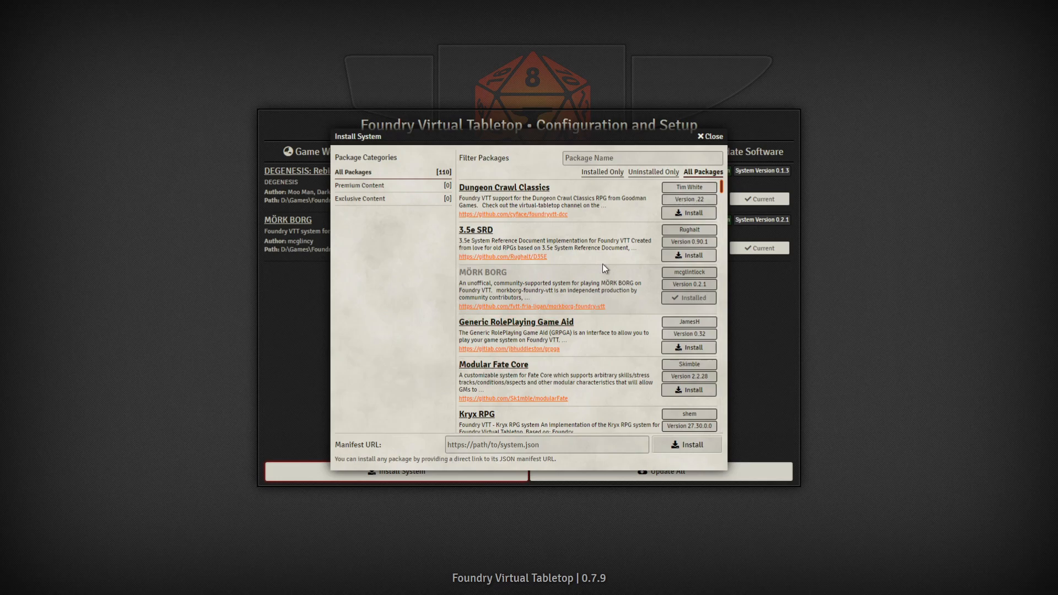
click(583, 158)
text(DEGEN)
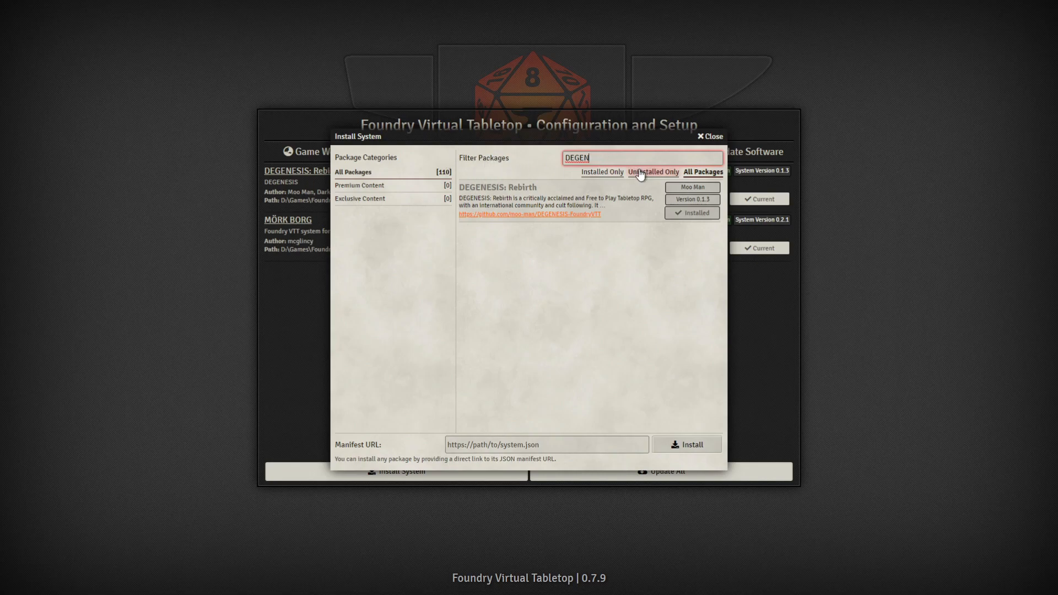
click(548, 166)
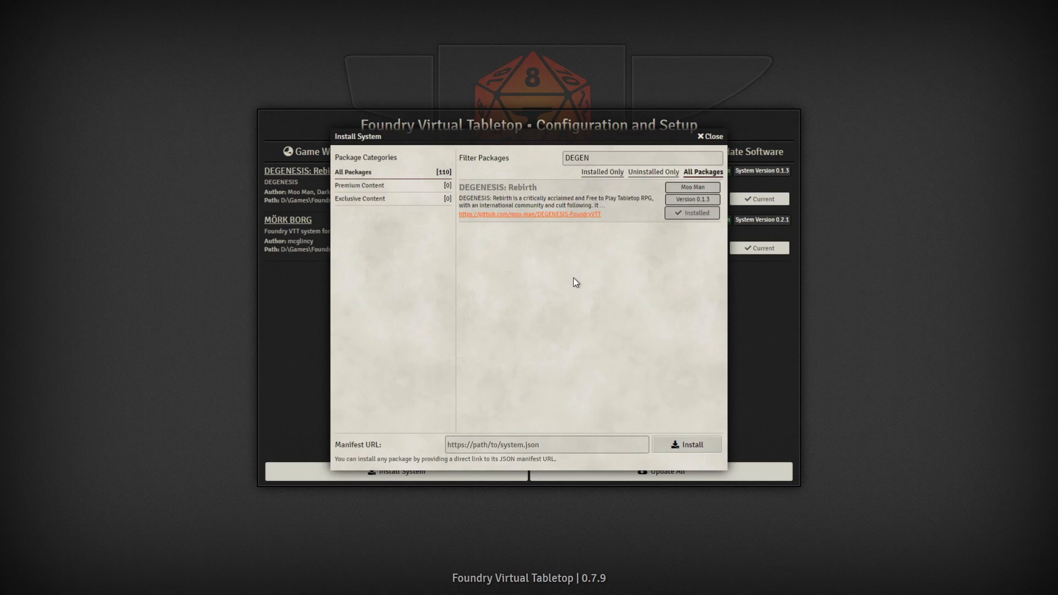
click(711, 138)
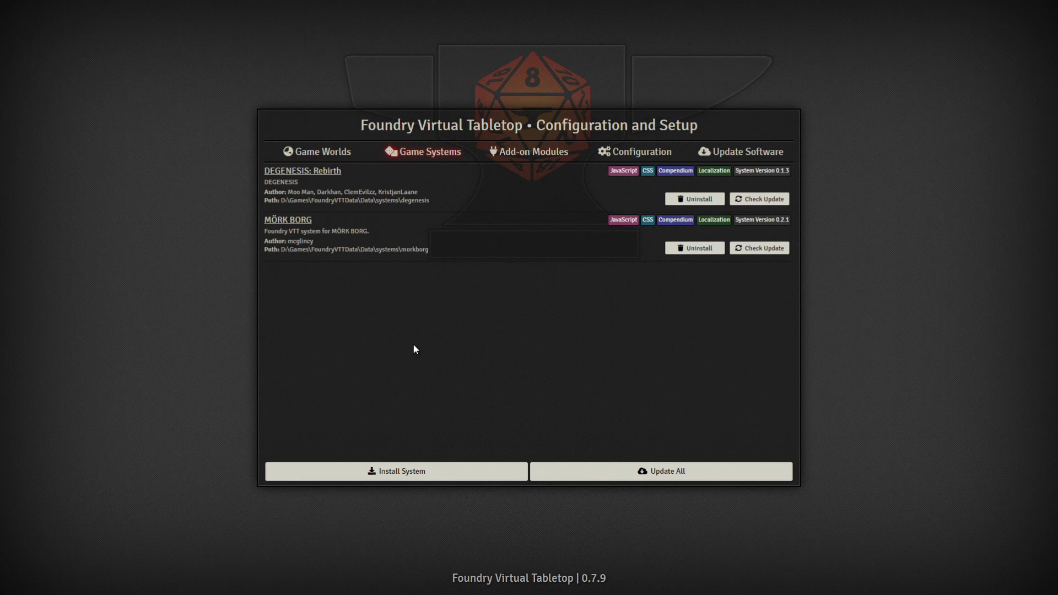
Step: Start a new game world titled TUTORIAL CAMPAIGN
click(322, 160)
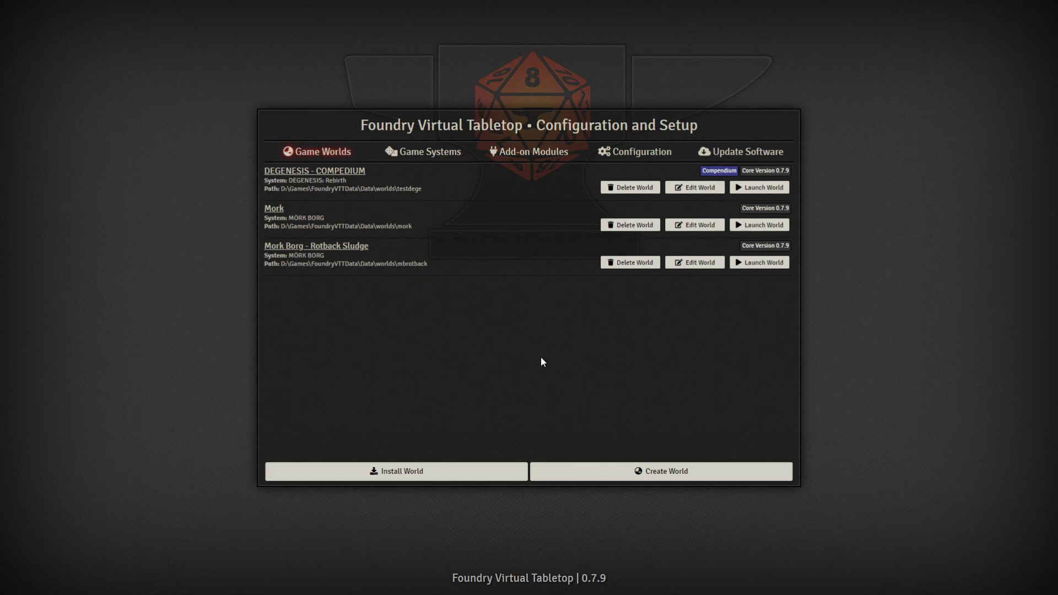
click(682, 474)
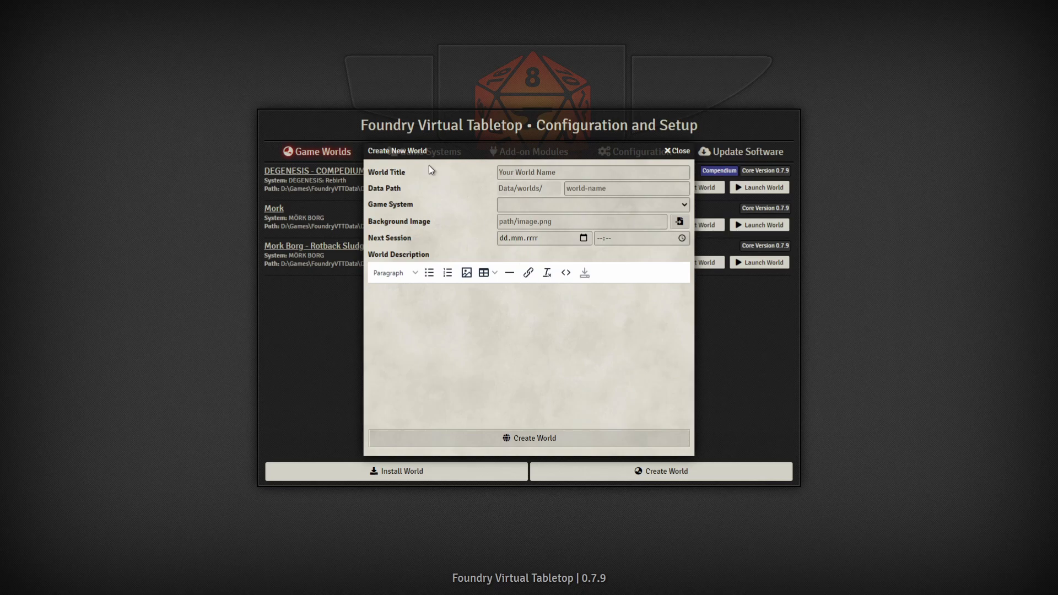
click(554, 175)
text(TUTORIAL CAMPAIGN)
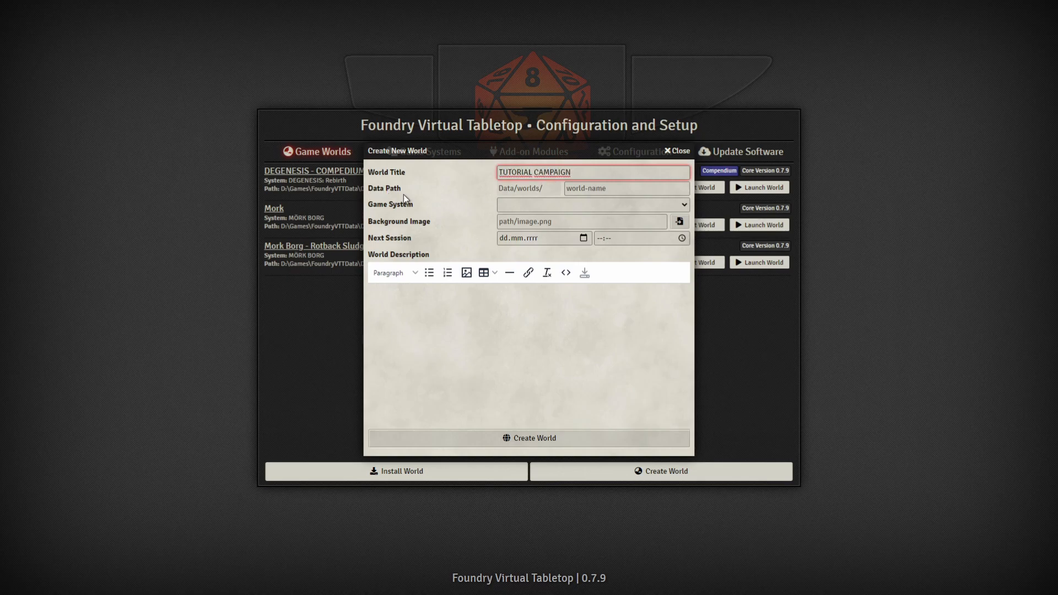
Step: Set the world data path to tutorial-campaign and the game system to DEGENESIS: Rebirth
click(623, 189)
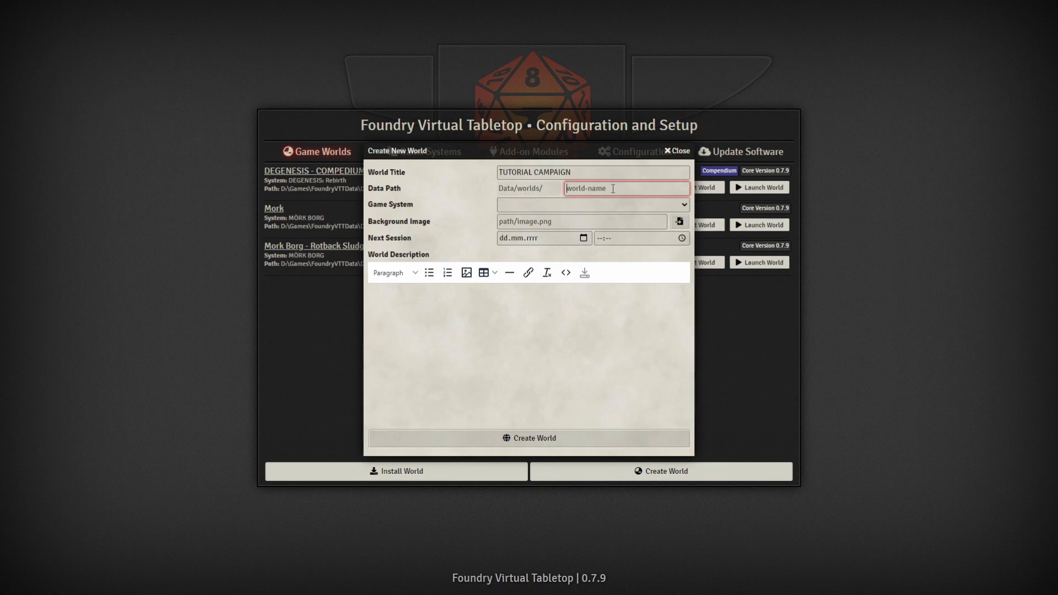
drag(621, 149, 521, 156)
text(tutori)
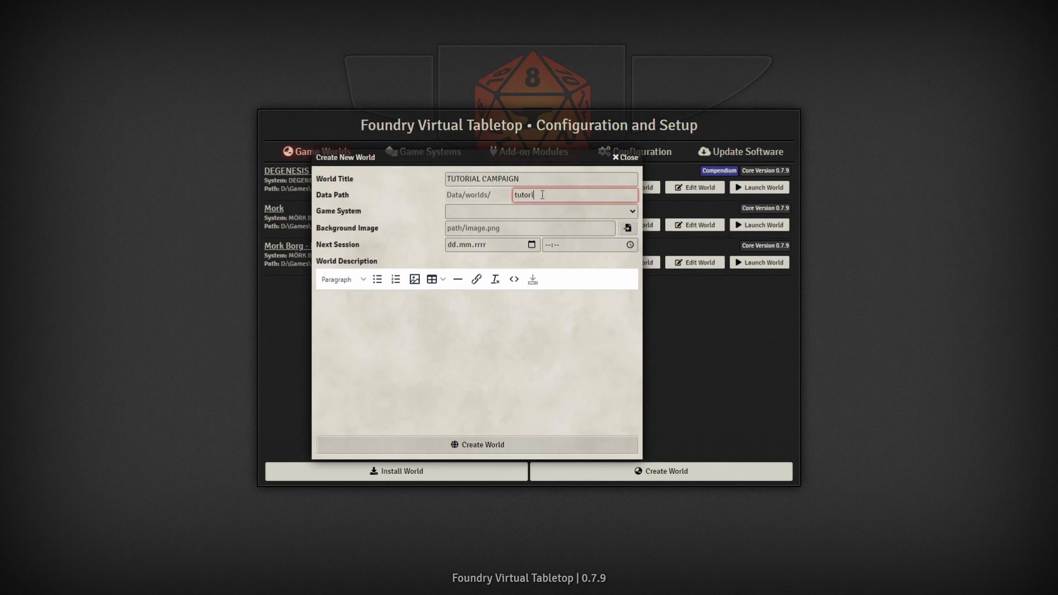
text(al-campaignb)
key(BackSpace)
key(Tab)
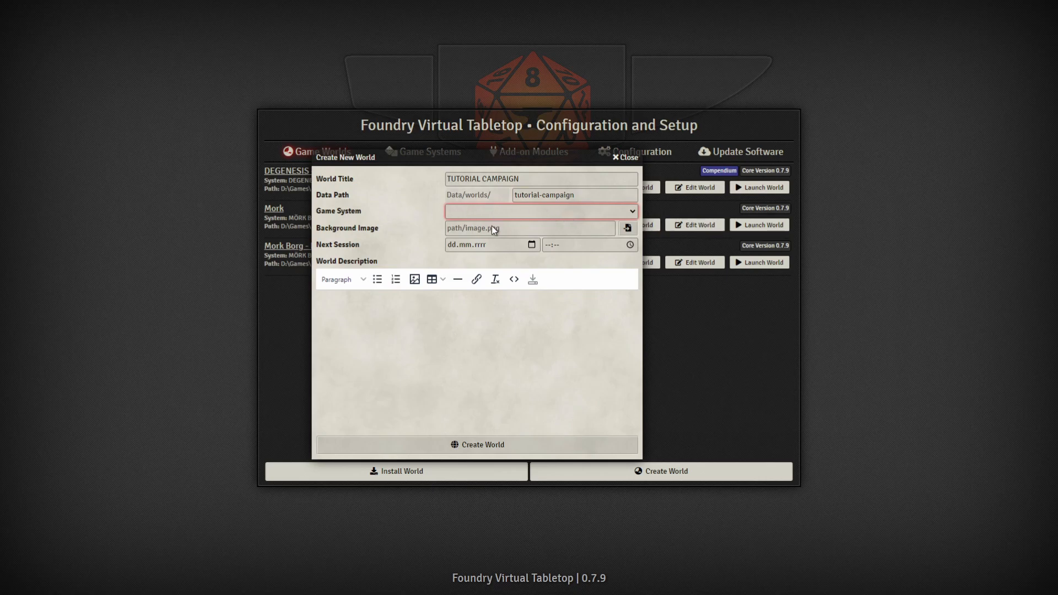
key(Down)
key(Tab)
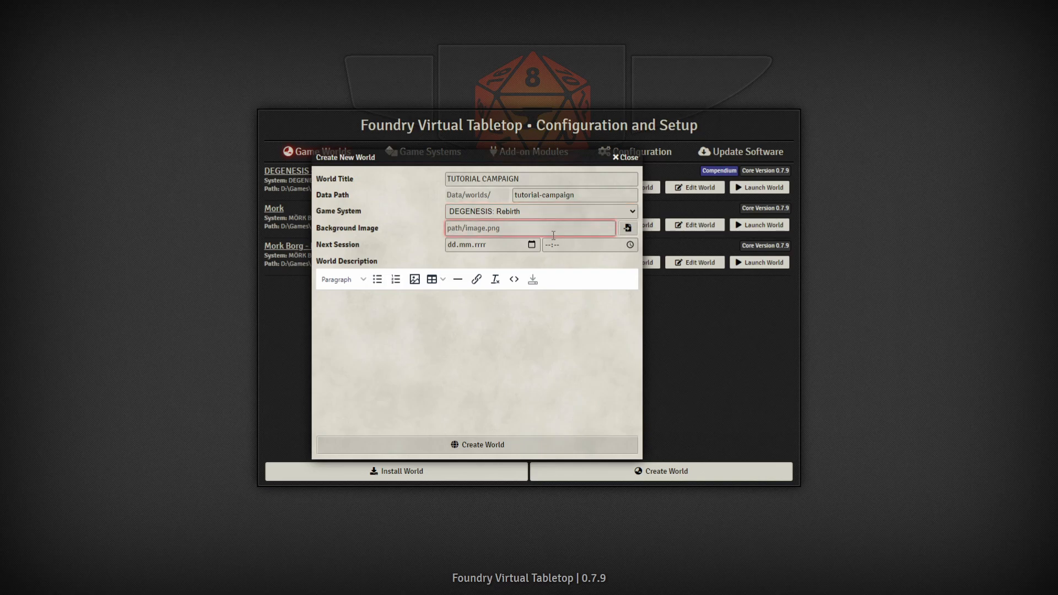
Step: Use degenesis-tutorial/ep.01/world-intro.png as the world background image
click(624, 229)
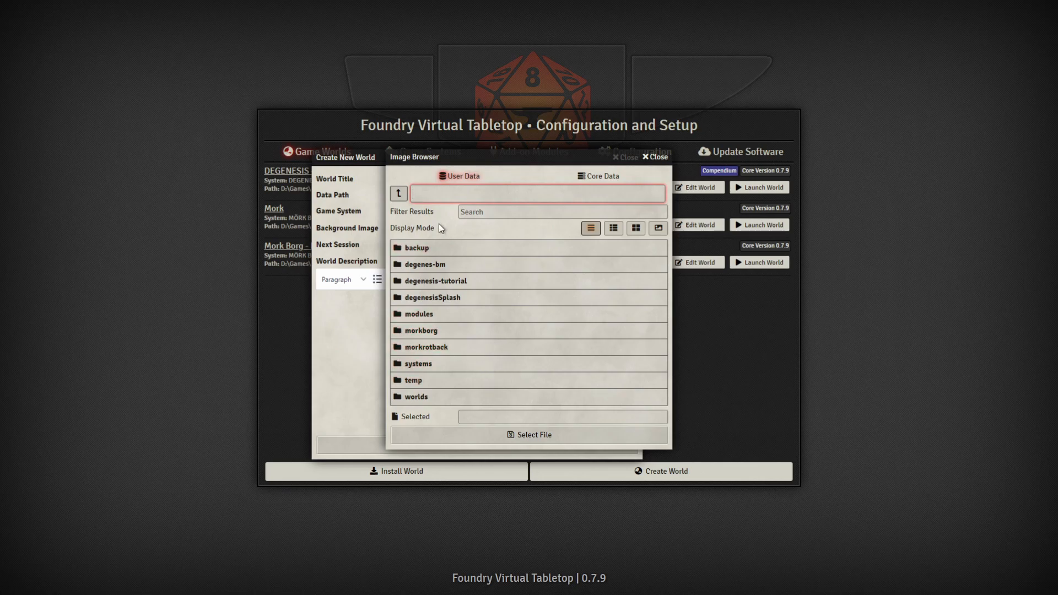
click(477, 286)
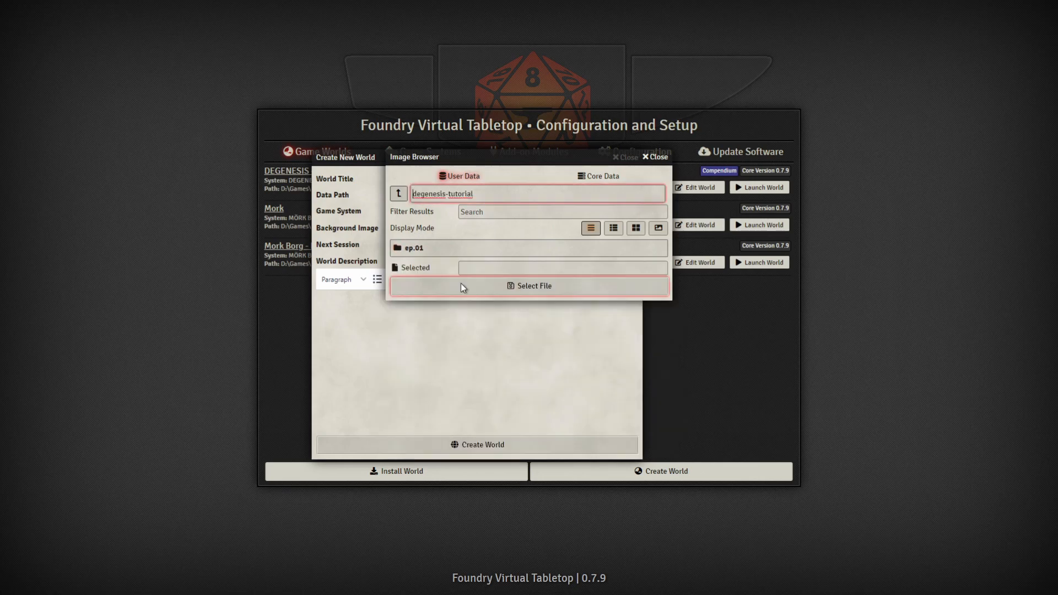
click(417, 255)
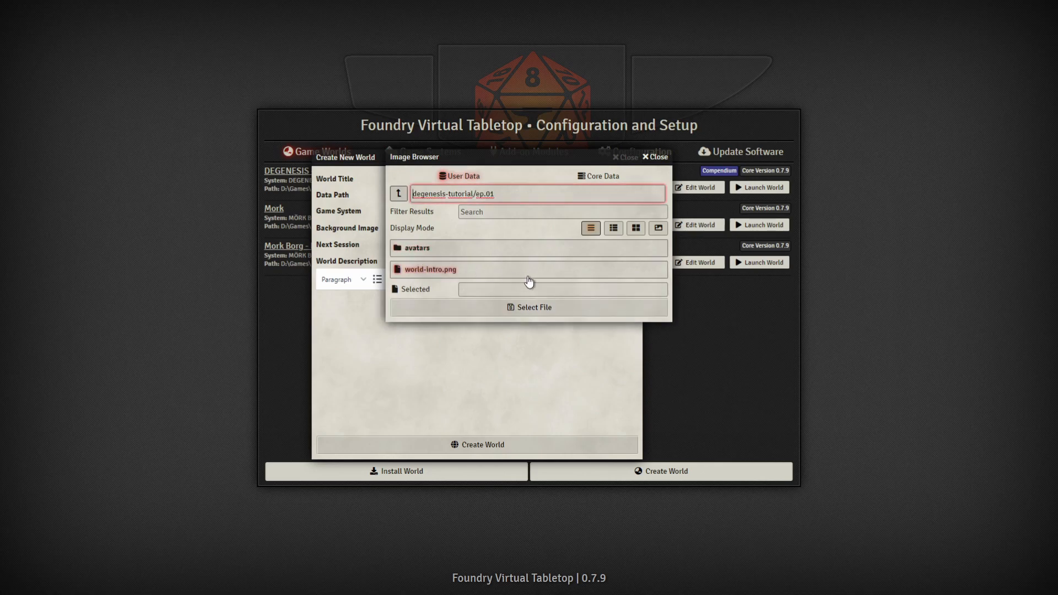
click(429, 271)
click(513, 309)
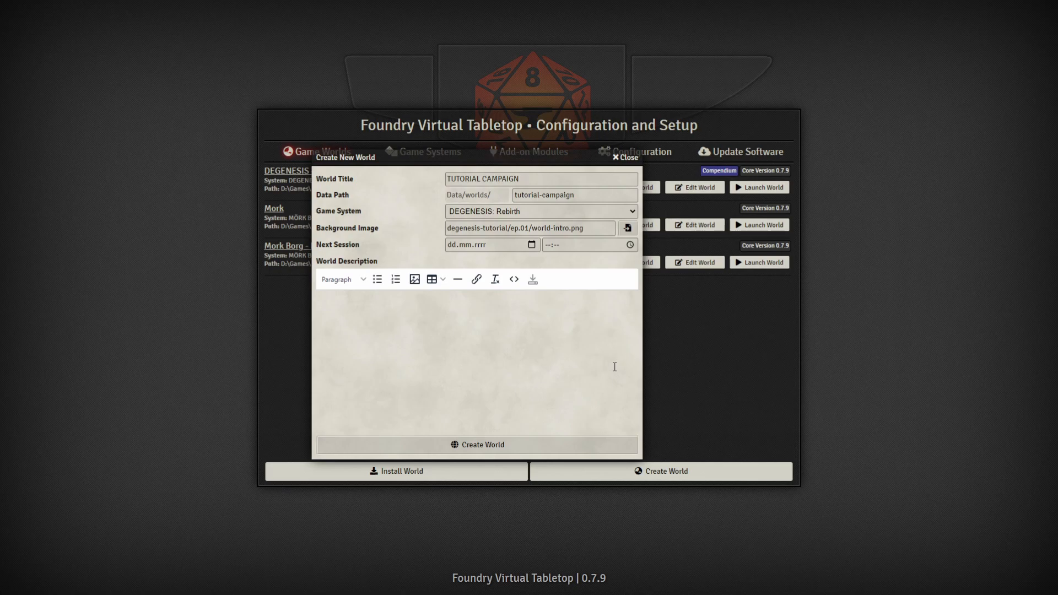
Step: Describe the world as 'THIS IS TUTORIAL WORLD' and create it
click(438, 359)
text(THIS IS TUTORIAL WORLD)
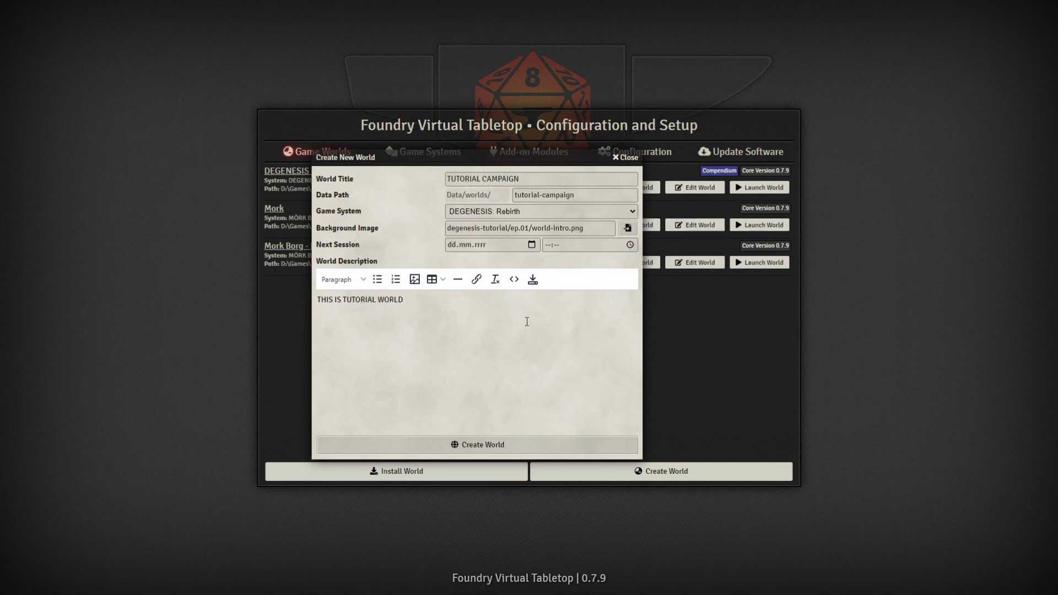
click(531, 451)
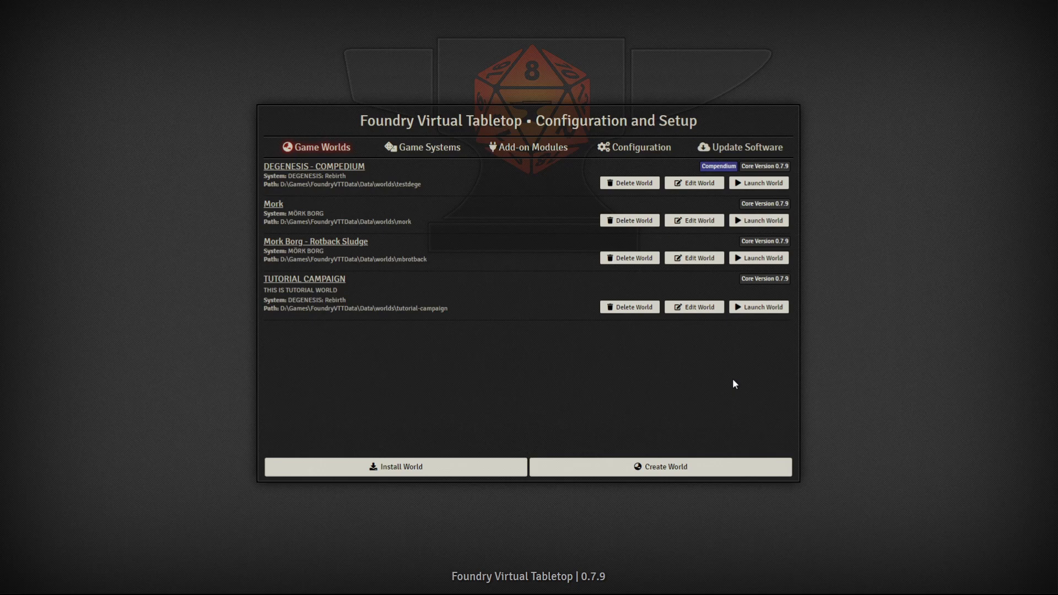
Step: Launch TUTORIAL CAMPAIGN and join the game session as Gamemaster
click(764, 307)
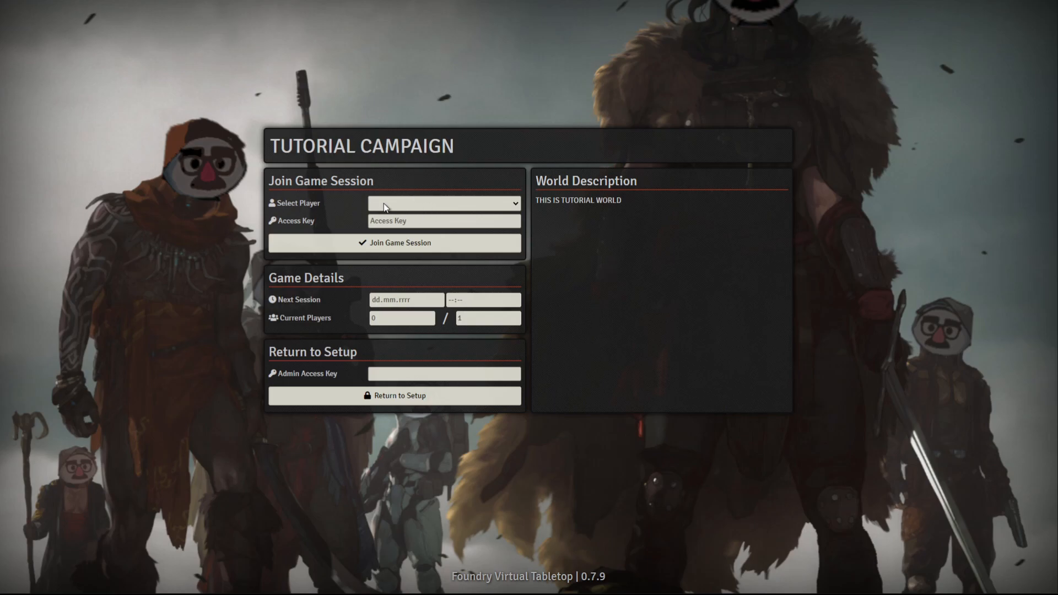
click(412, 221)
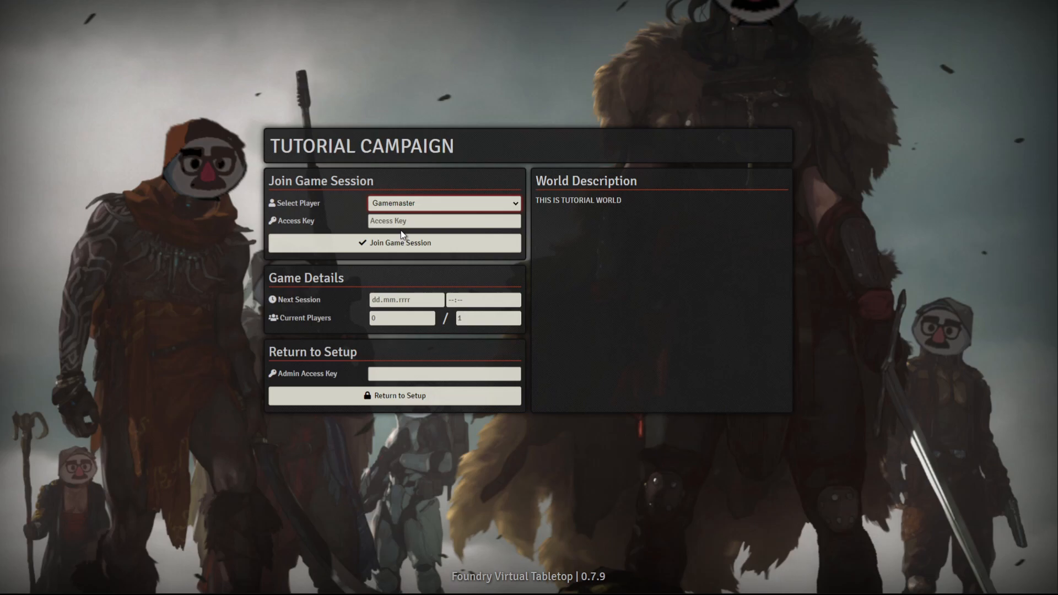
click(455, 248)
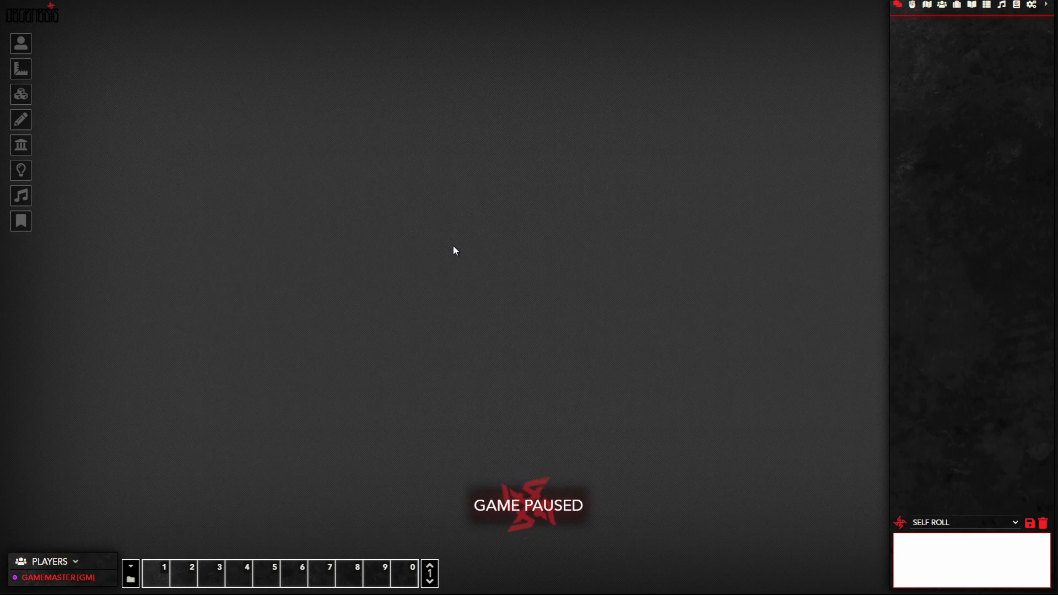
Step: Unpause the TUTORIAL CAMPAIGN game
key(space)
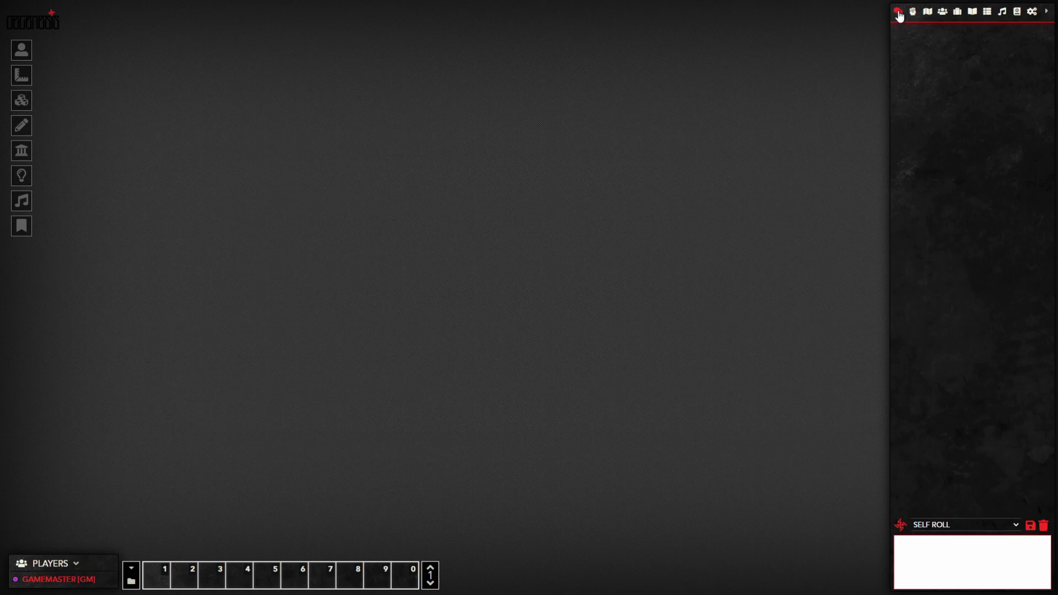
Step: Set chat rolls to Public Roll, then look at the combat tracker and Scenes directory
click(949, 545)
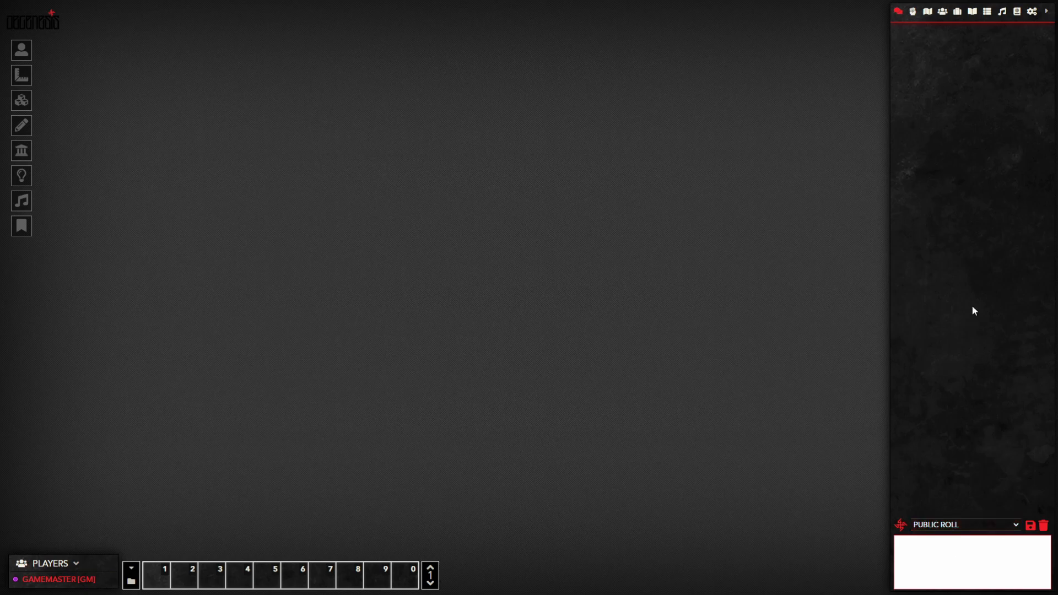
click(913, 12)
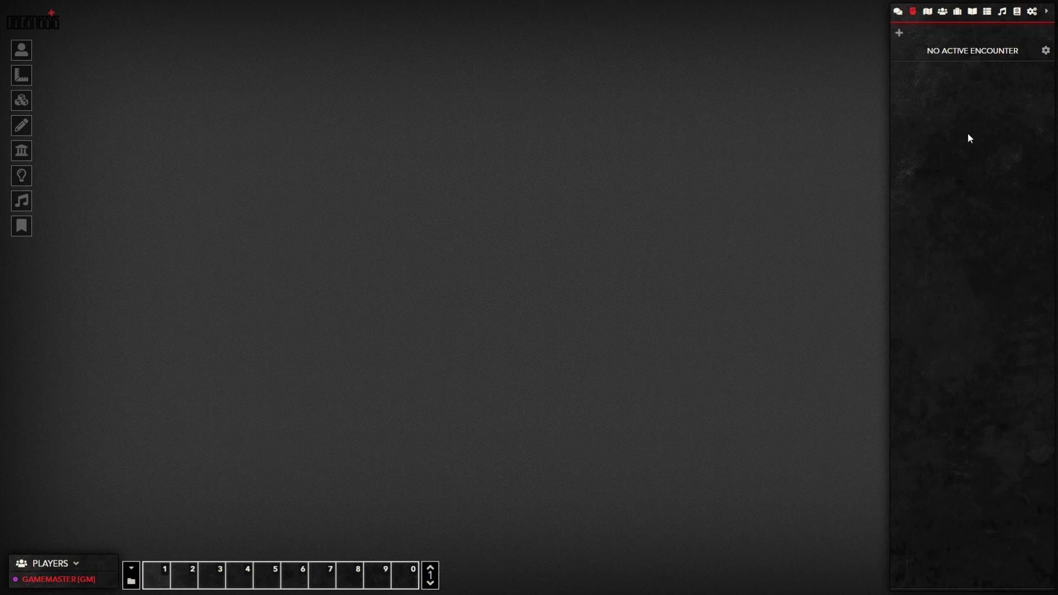
click(927, 11)
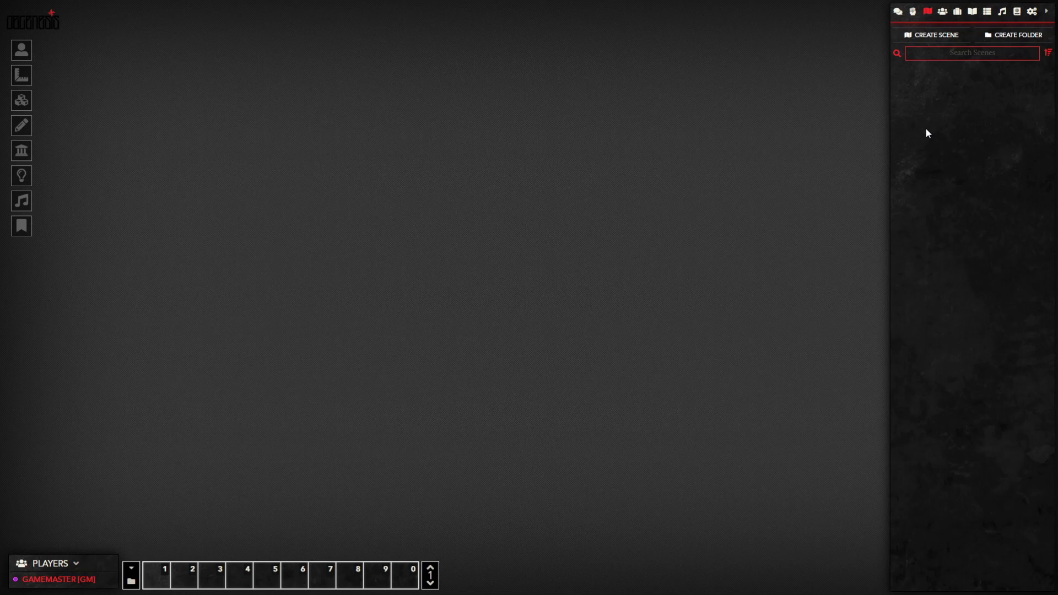
Step: Switch the sidebar to the empty Actors directory
click(942, 11)
Step: Browse the Items, Journal Entries and Rollable Tables directories in the sidebar
click(957, 11)
click(972, 11)
click(987, 11)
Step: Switch the sidebar to Playlists to see the Playlists, Ambient and Interface volumes
click(1003, 14)
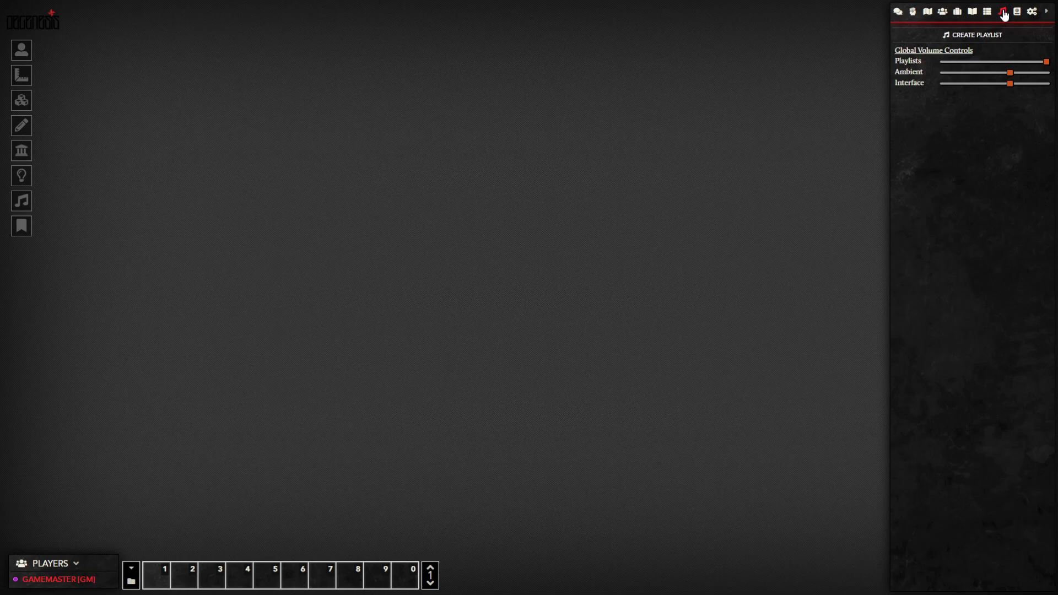
Step: View the compendium packs, then show Game Settings with version 0.7.9 and 0 active modules
click(1017, 12)
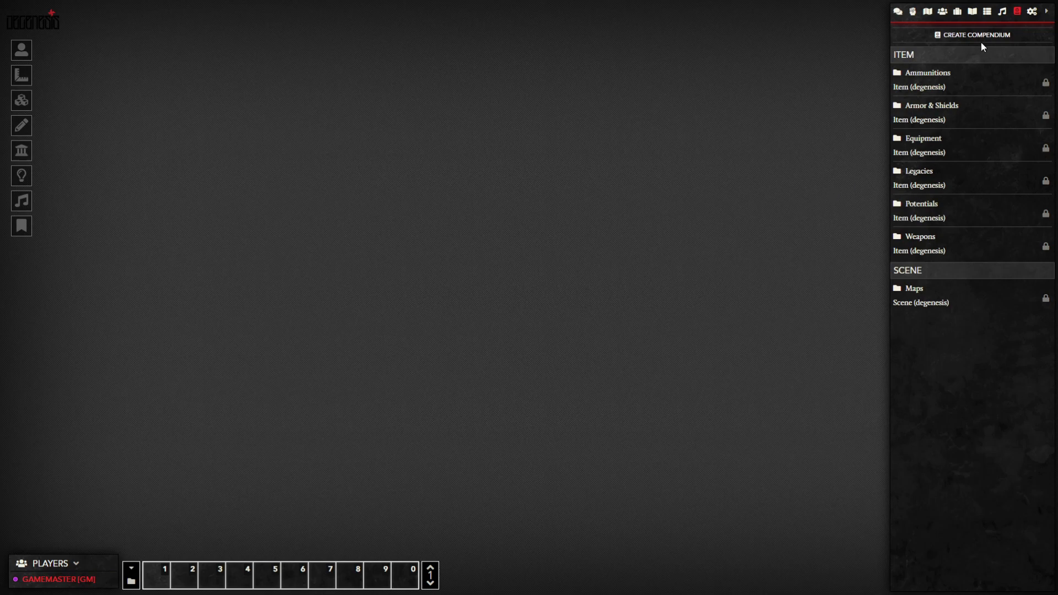
click(1030, 12)
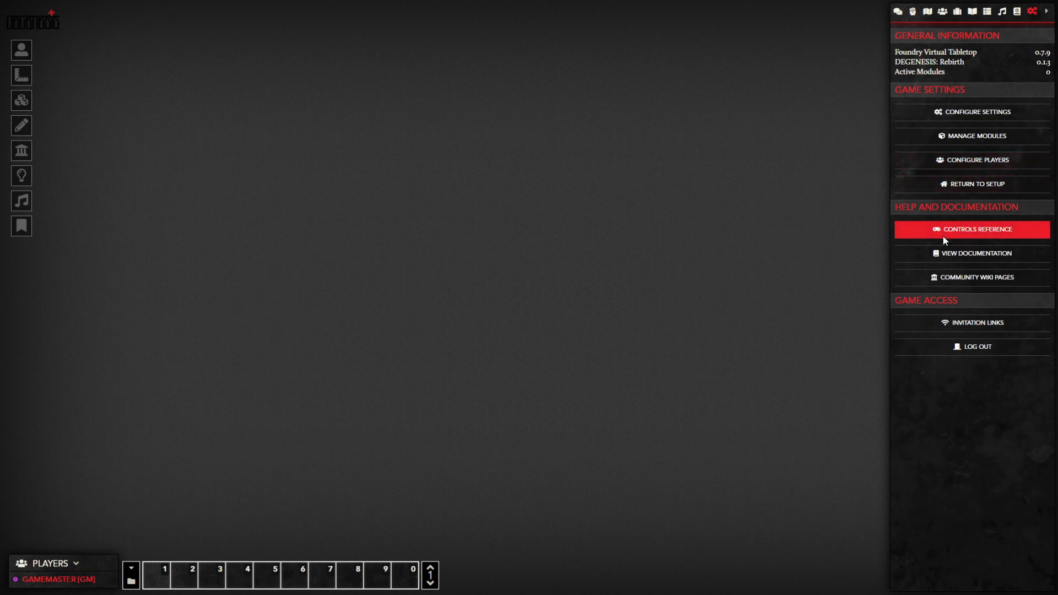
Step: Collapse the sidebar to its tab icons, revealing the empty TUTORIAL CAMPAIGN canvas
click(1053, 11)
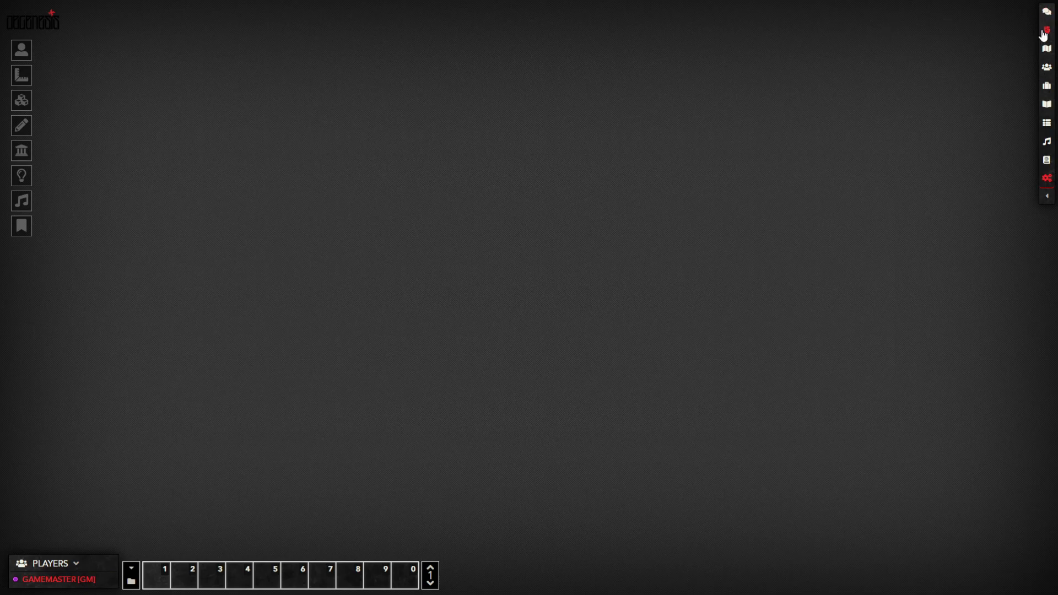
Step: Pop out the Combat Tracker and Scenes windows side by side, close both, and re-expand the sidebar
click(1046, 33)
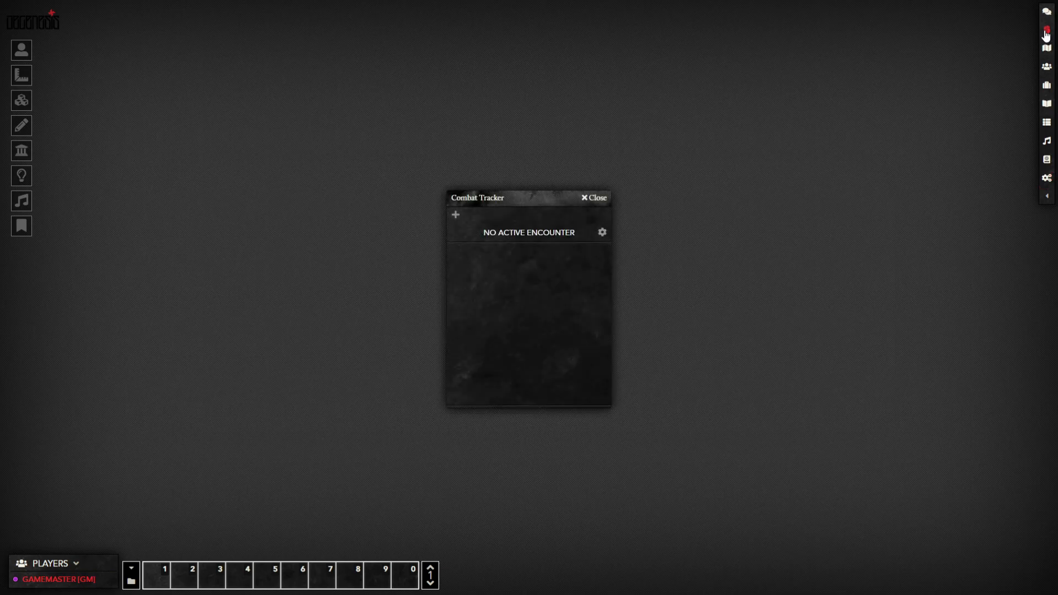
click(1044, 50)
drag(532, 197, 714, 196)
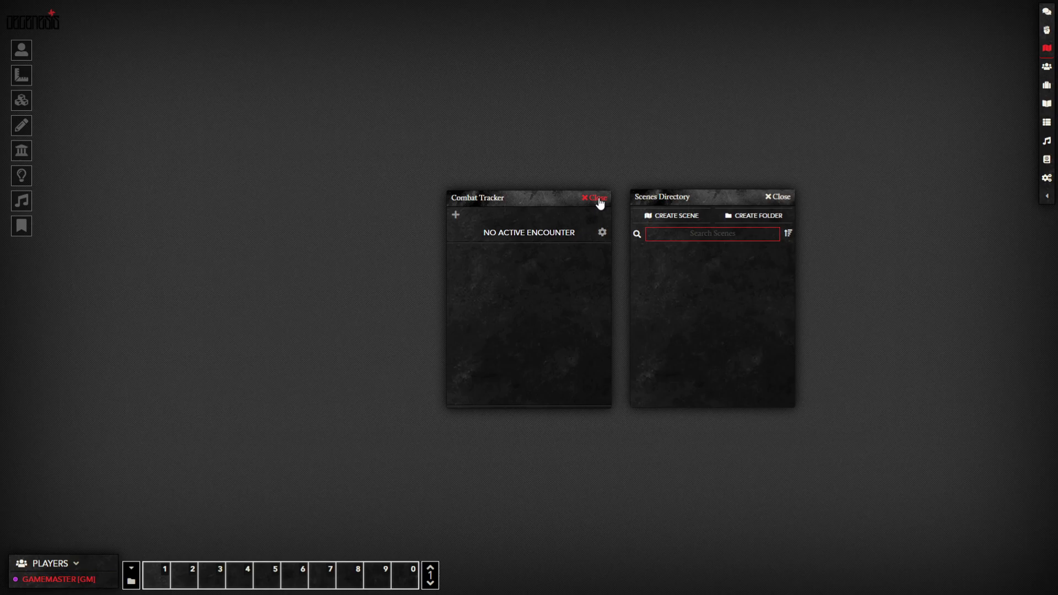
click(596, 198)
click(778, 196)
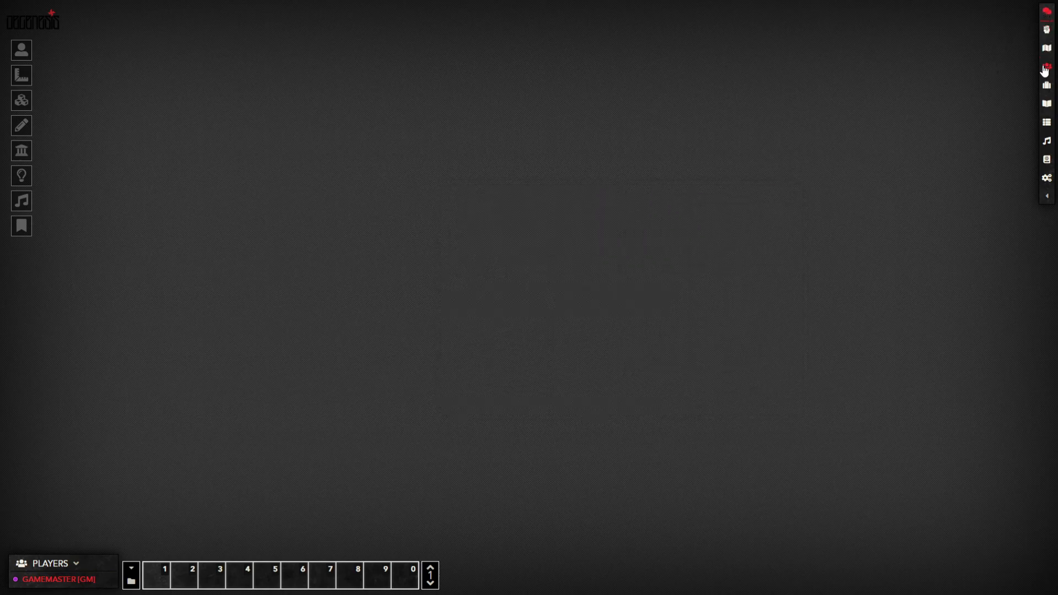
click(1047, 197)
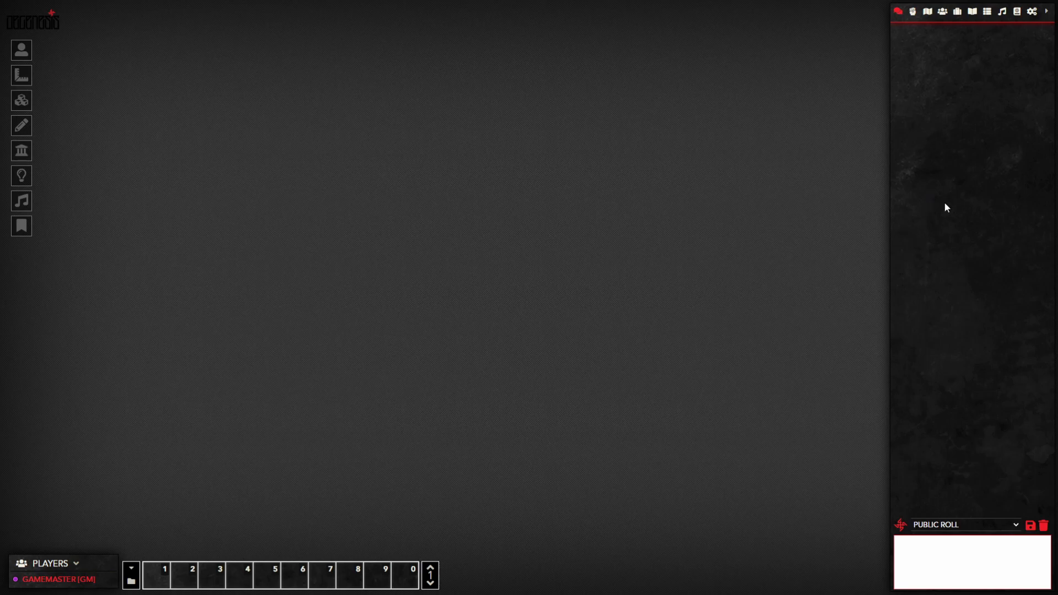
Step: Pop out the Scenes Directory, move it, minimize and restore it, then close it
right_click(928, 15)
drag(512, 199, 523, 168)
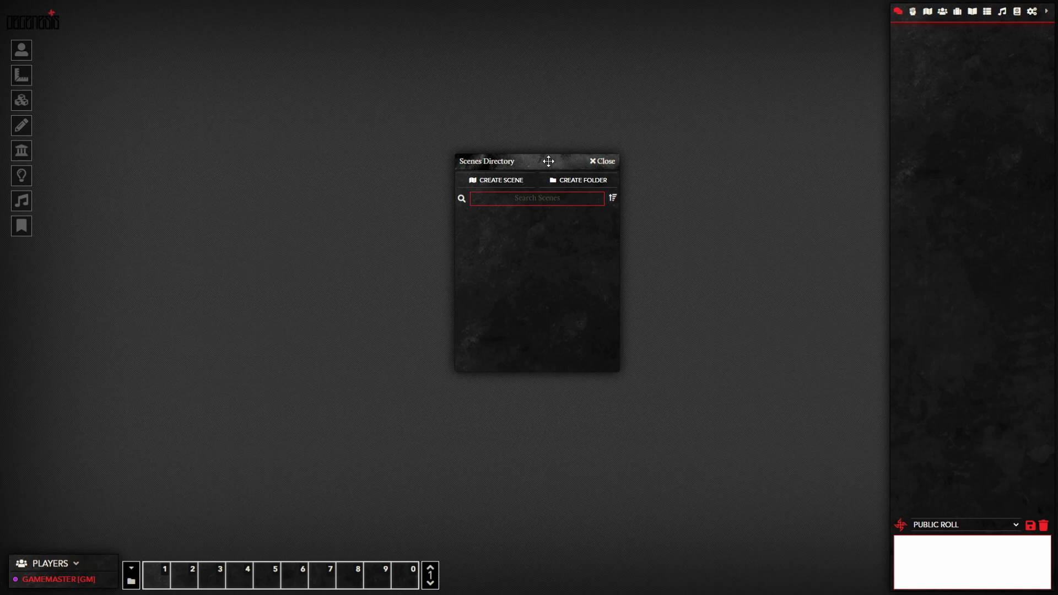
double_click(548, 161)
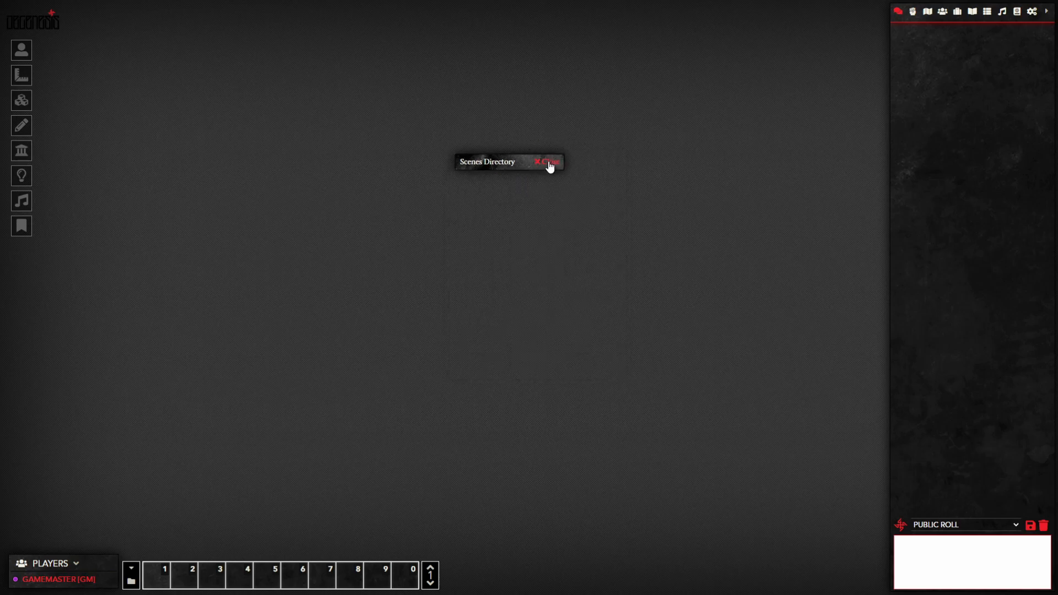
double_click(506, 161)
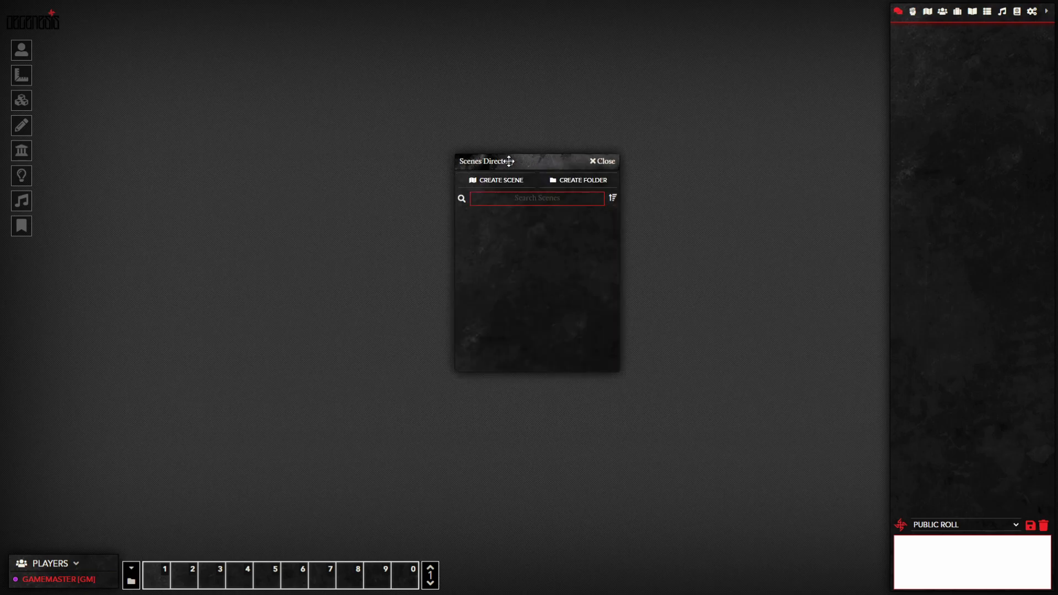
click(595, 163)
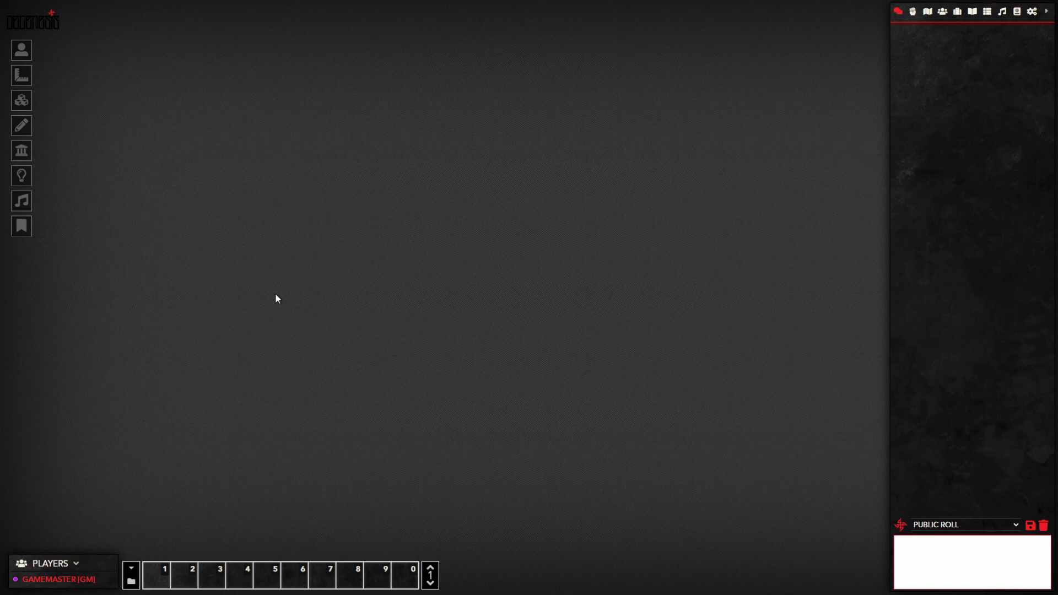
Step: Open User Management and review the Gamemaster's access key and role
click(1031, 12)
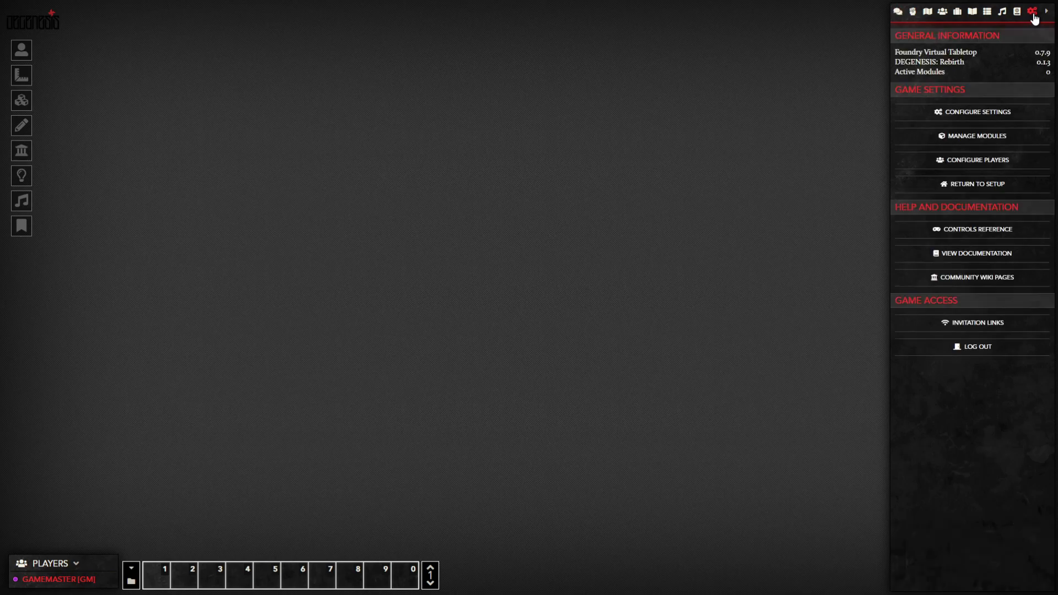
click(961, 160)
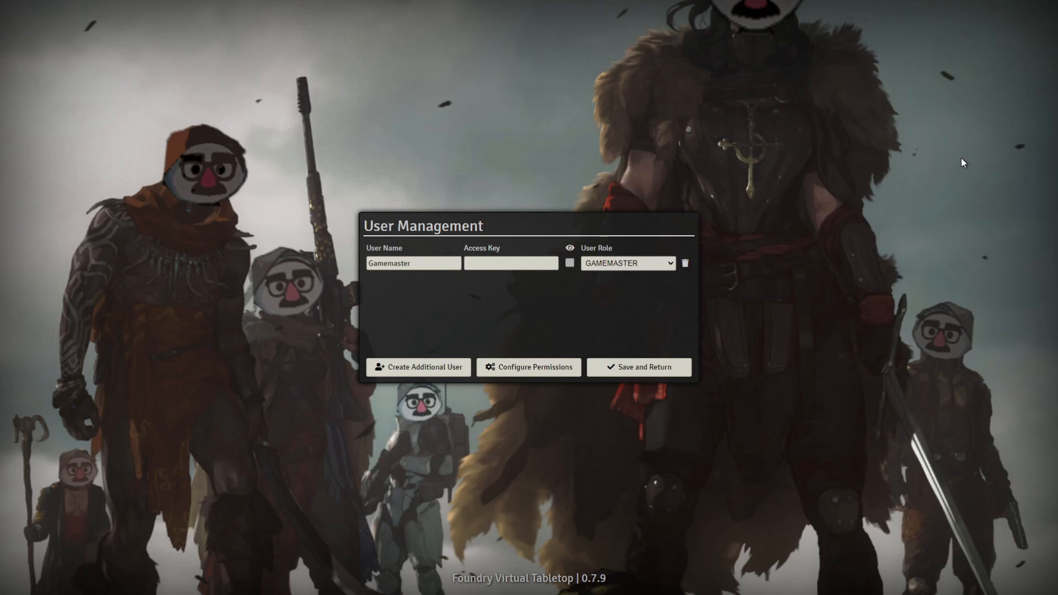
click(528, 263)
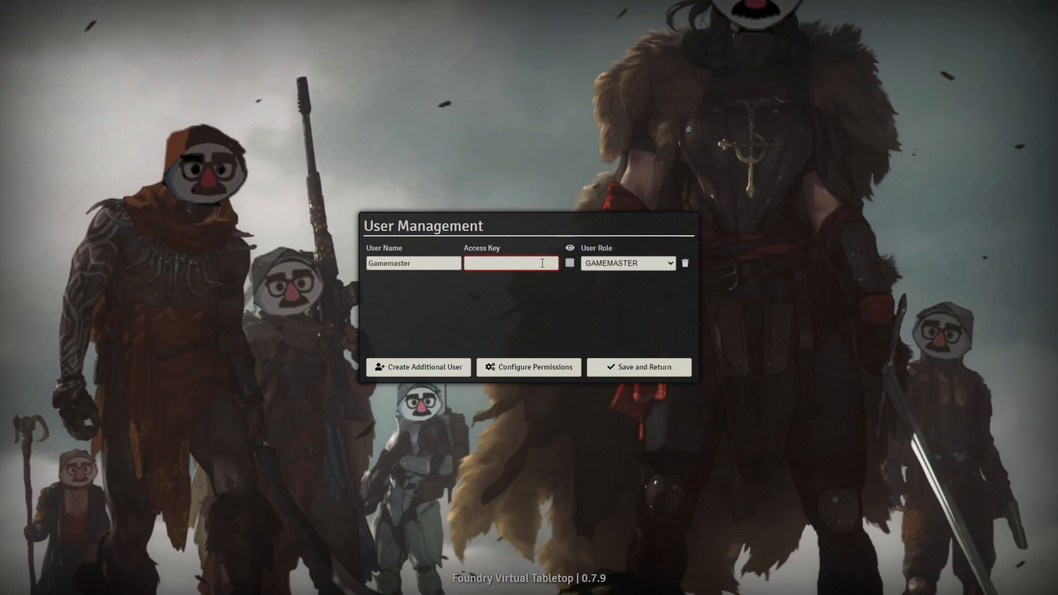
click(634, 266)
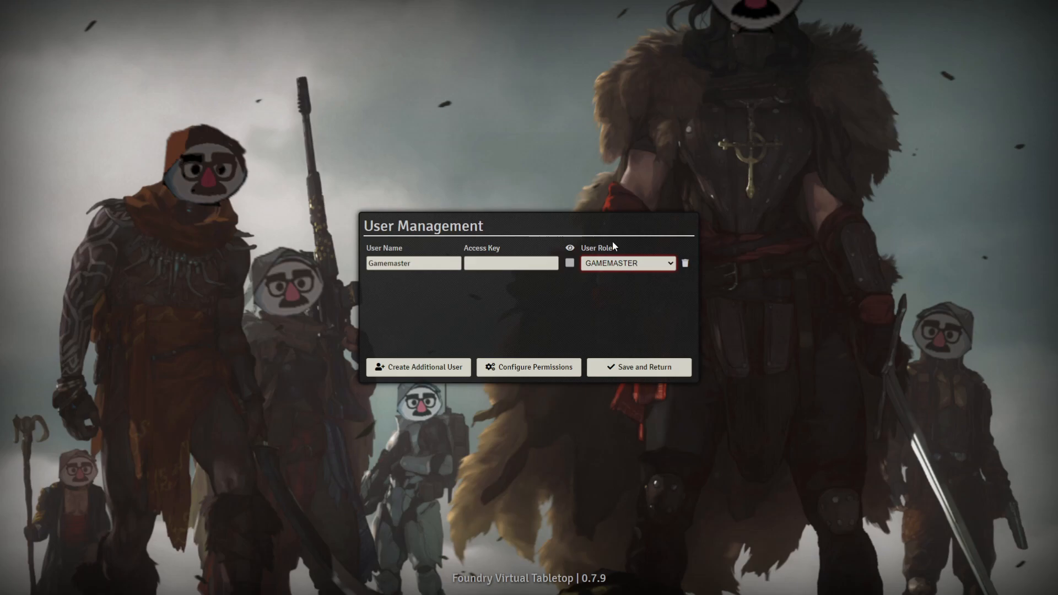
Step: Look through the Permission Configuration list and close it without changes
click(550, 369)
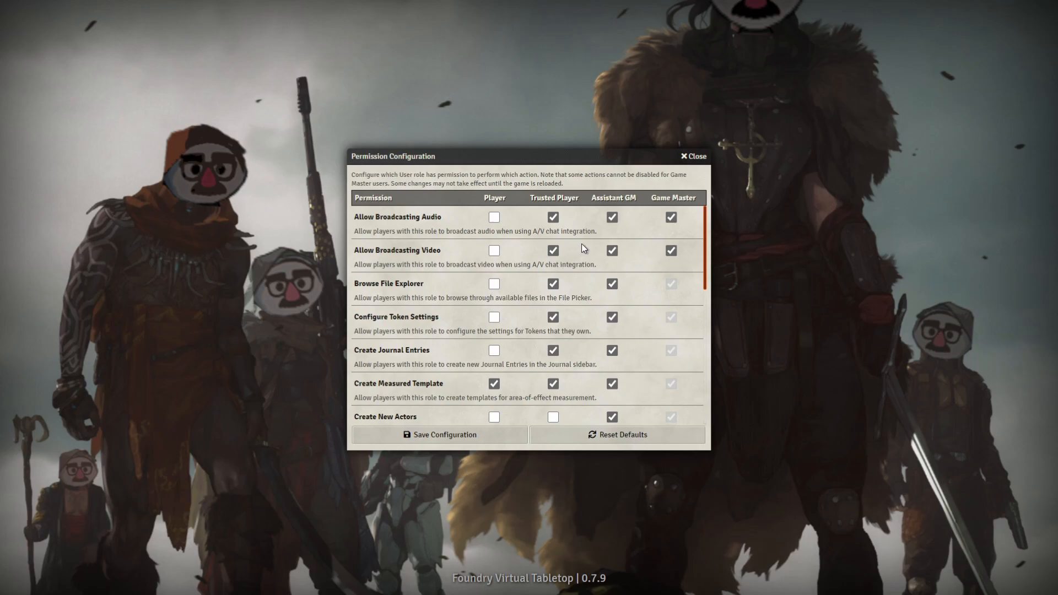
scroll(581, 243, down, 3)
scroll(580, 246, down, 5)
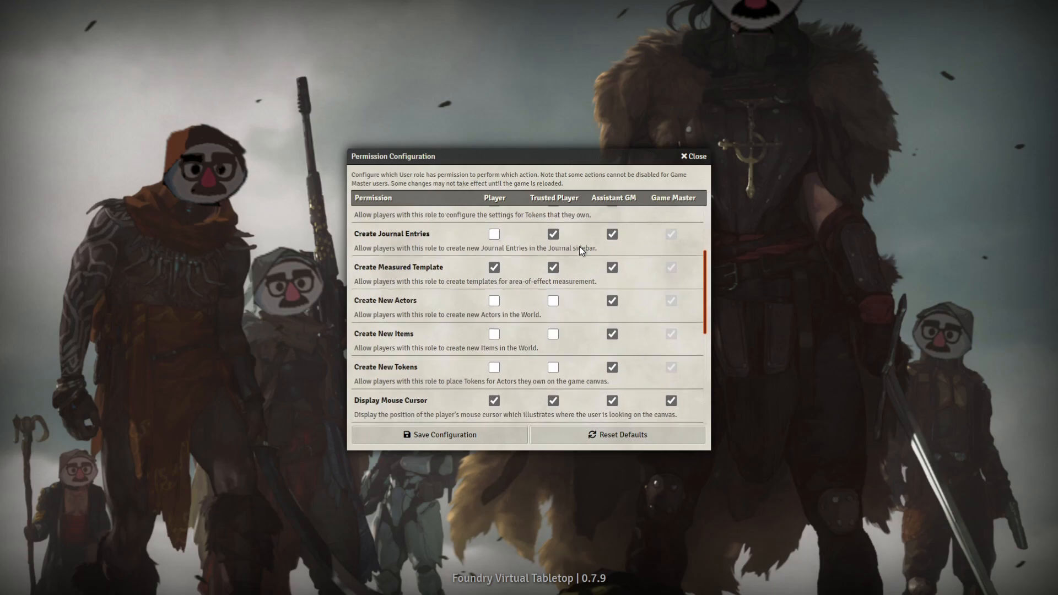
scroll(580, 246, up, 8)
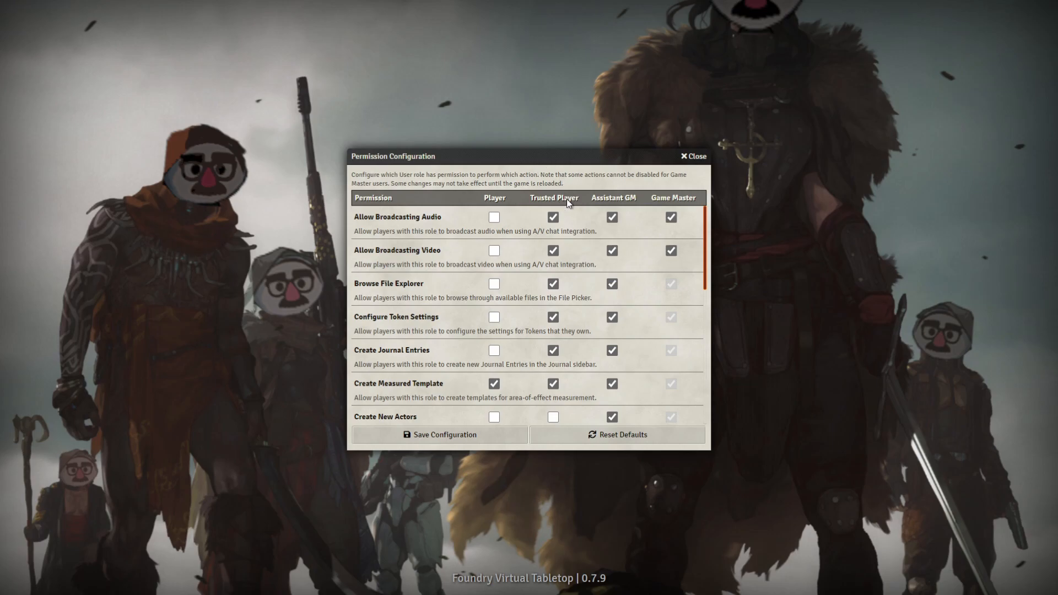
click(694, 156)
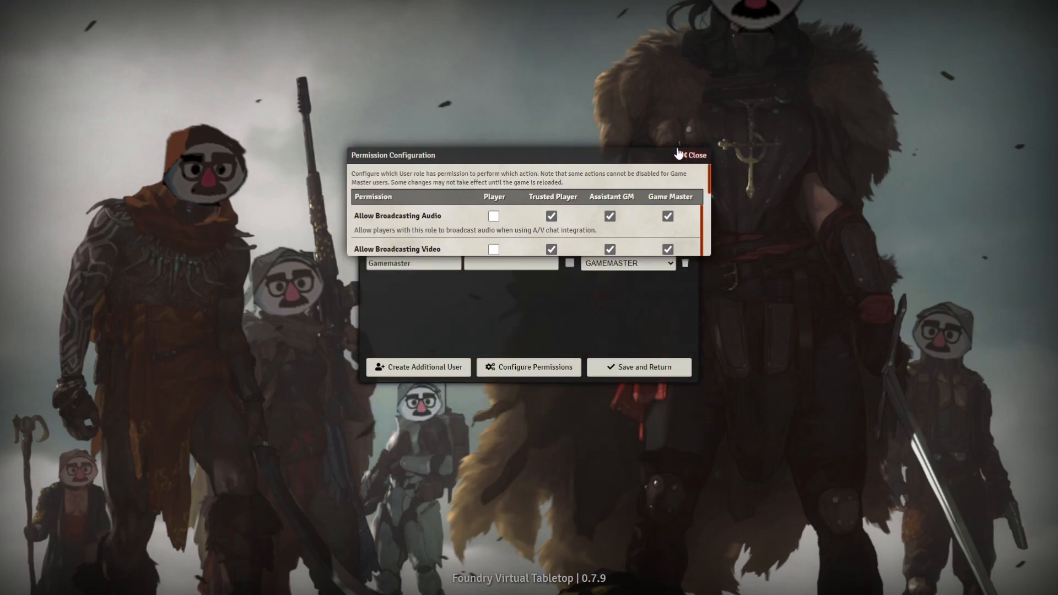
Step: Add a user named 'Tutorial player' with an access key and the TRUSTED role, and save
click(432, 368)
drag(414, 282, 278, 266)
text(Tutorial player)
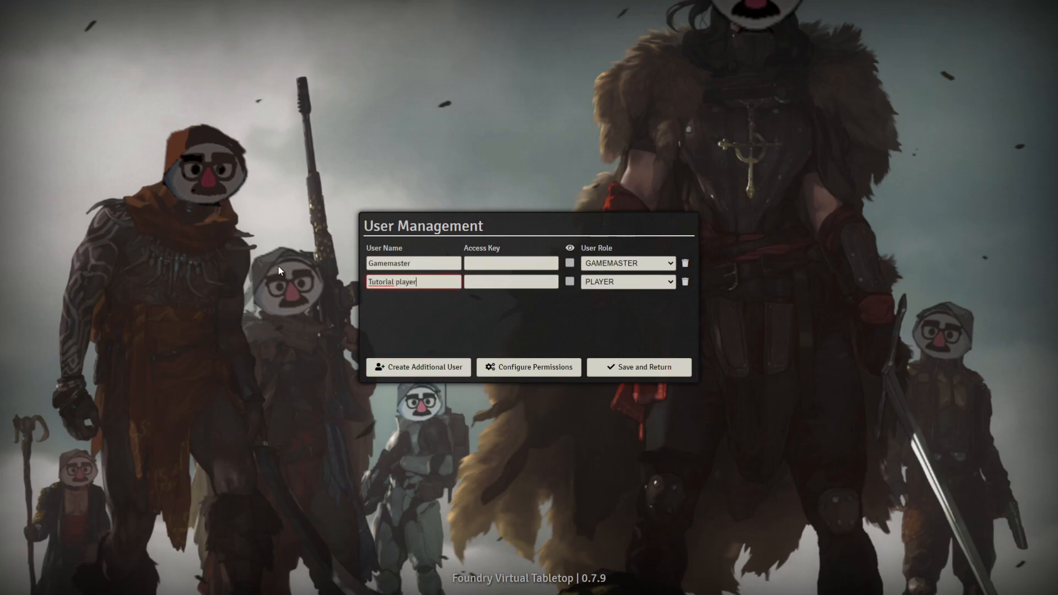
key(Tab)
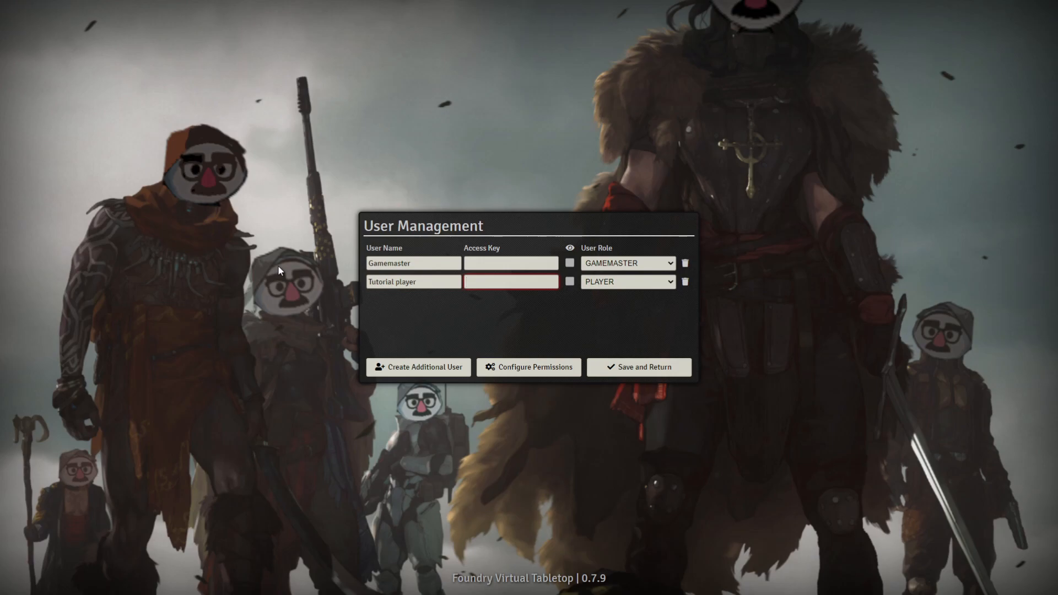
text(test)
click(639, 287)
click(589, 312)
click(643, 373)
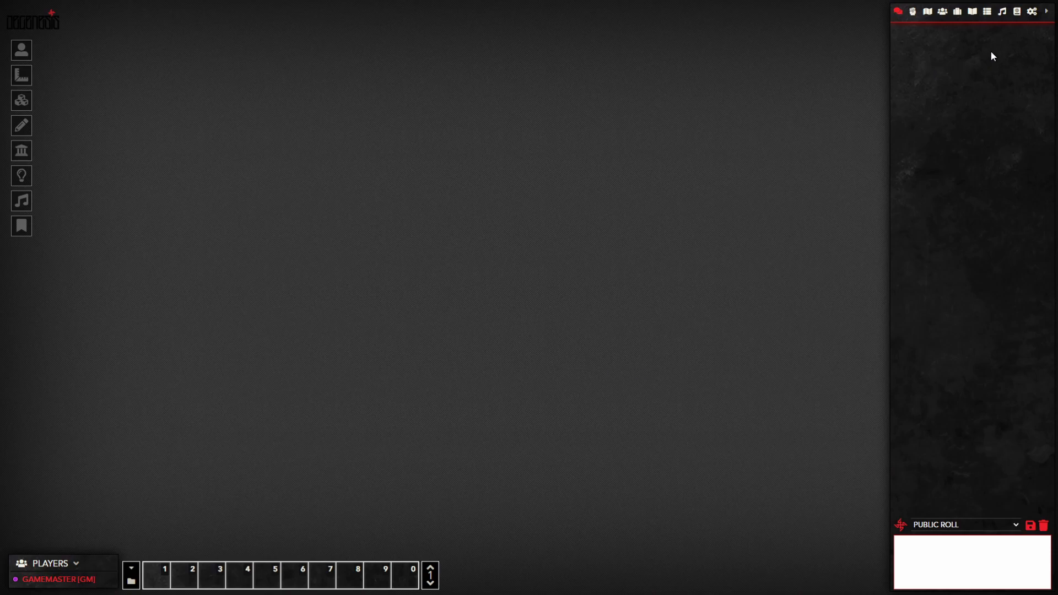
click(1031, 11)
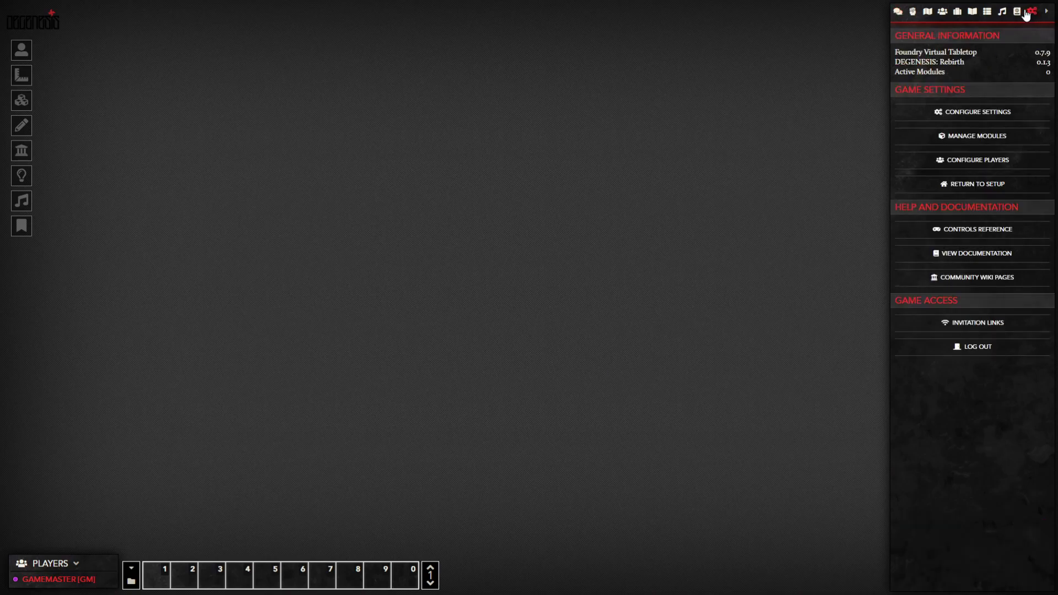
Step: Enable the Dice So Nice! module and save, so Active Modules reads 1
click(1019, 142)
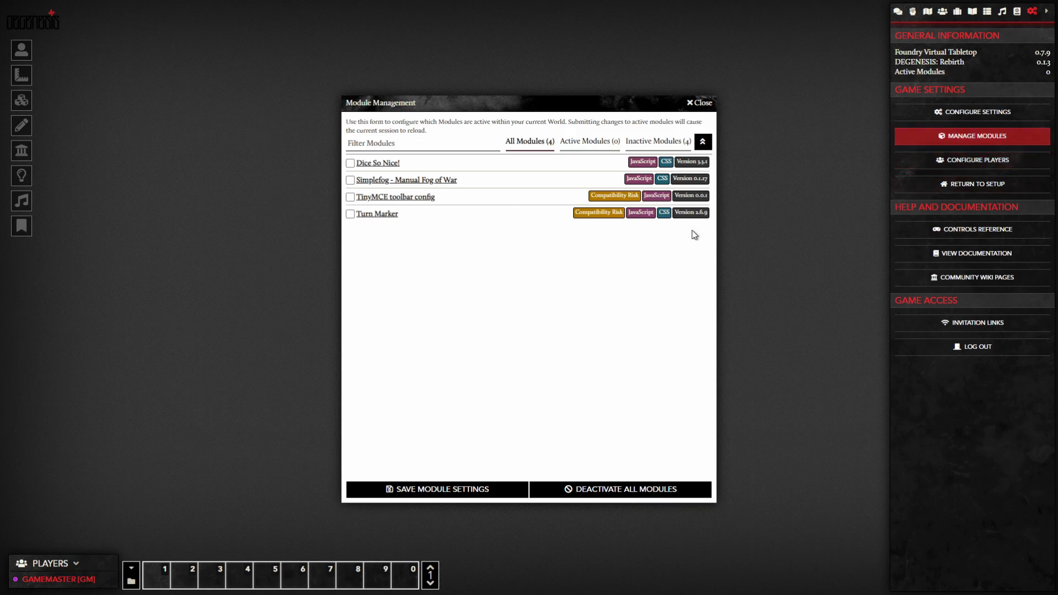
click(349, 163)
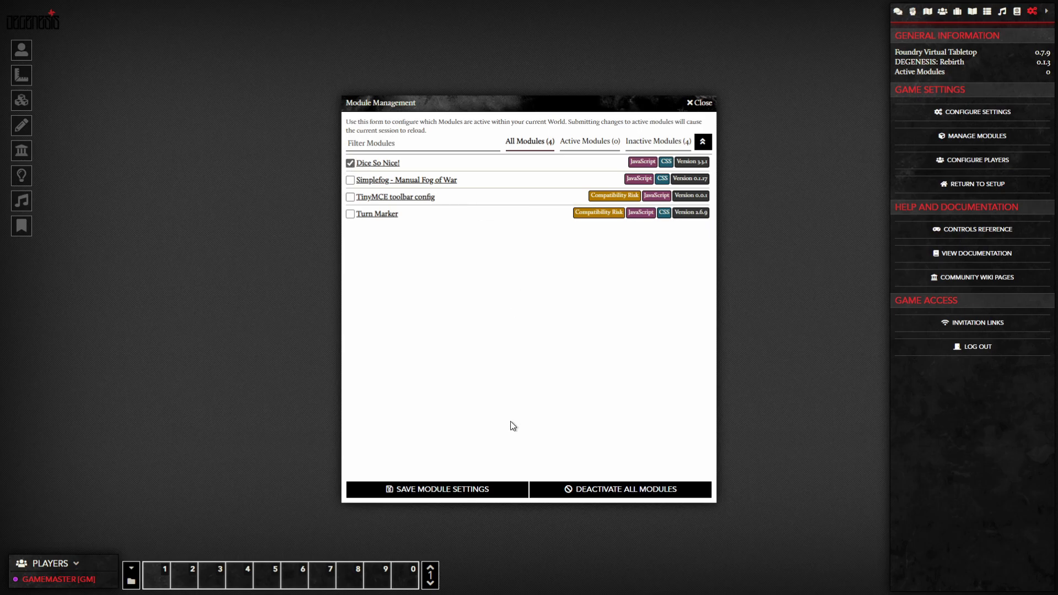
click(471, 490)
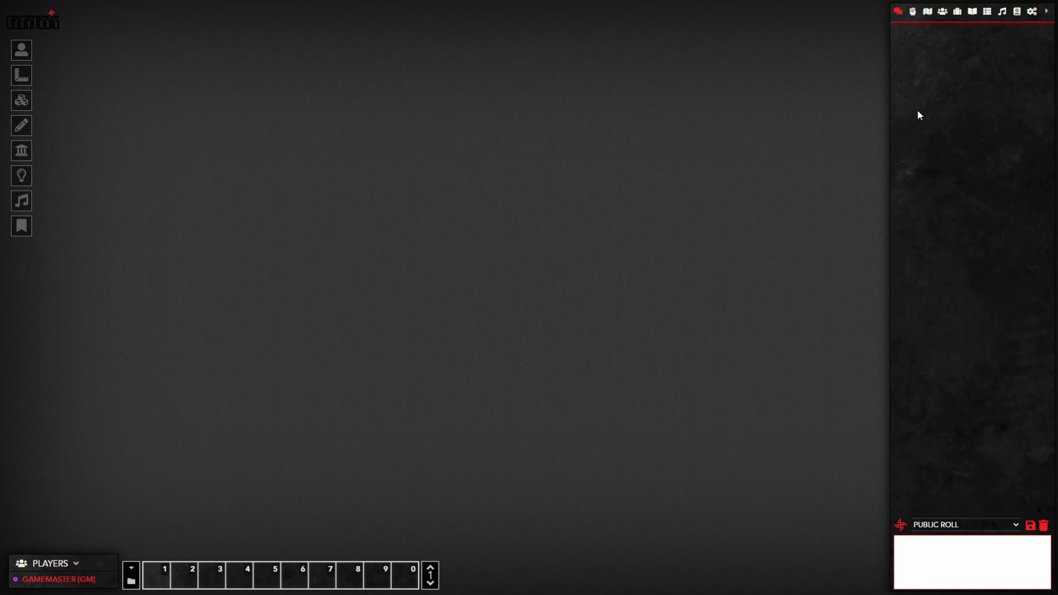
click(1032, 12)
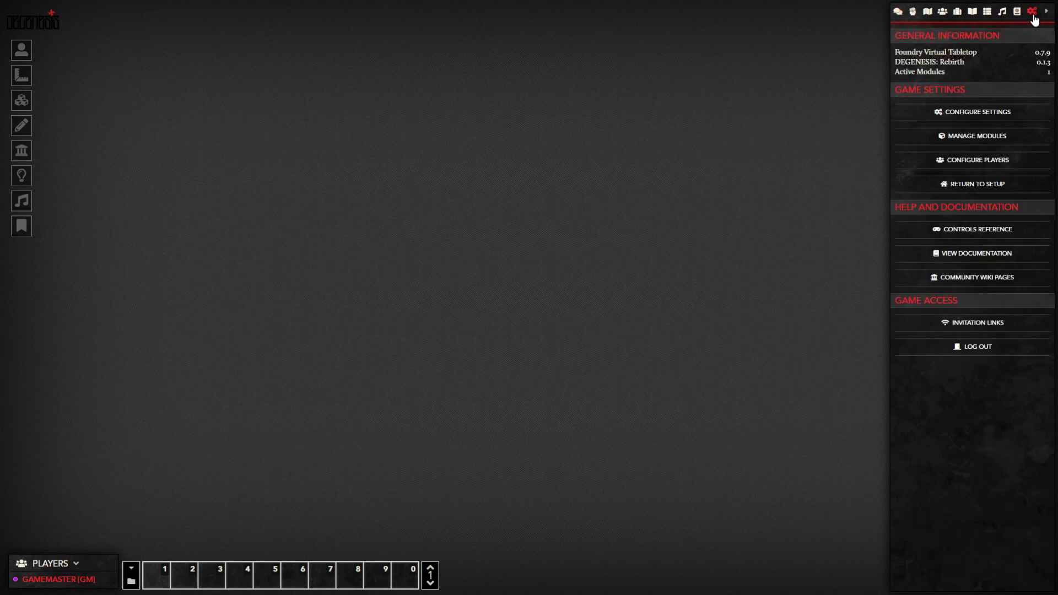
Step: Open Configure Game Settings and browse System Settings, then the Dice So Nice! Module Settings
click(997, 111)
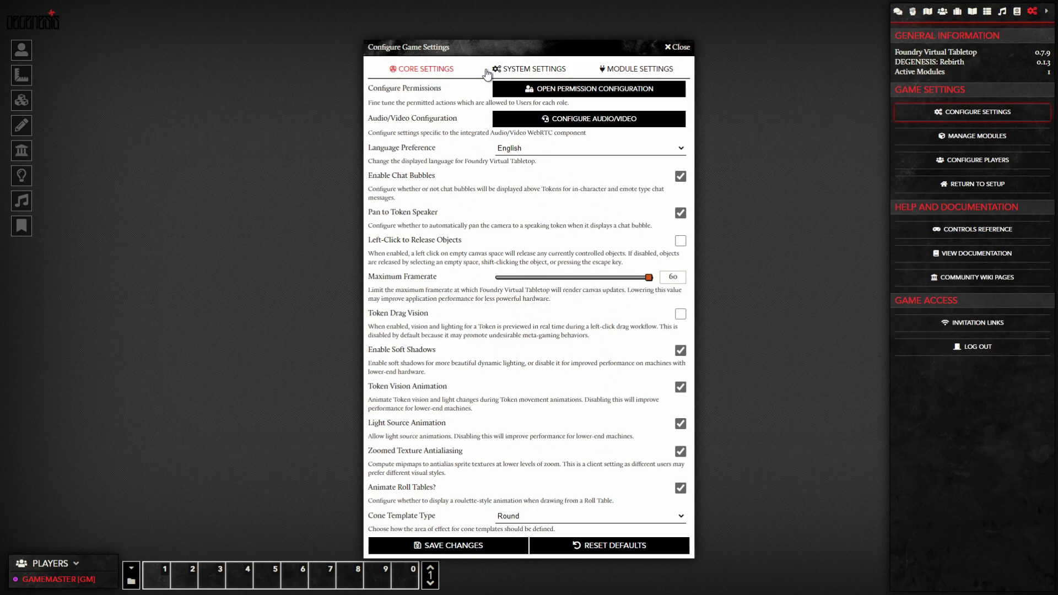
click(532, 69)
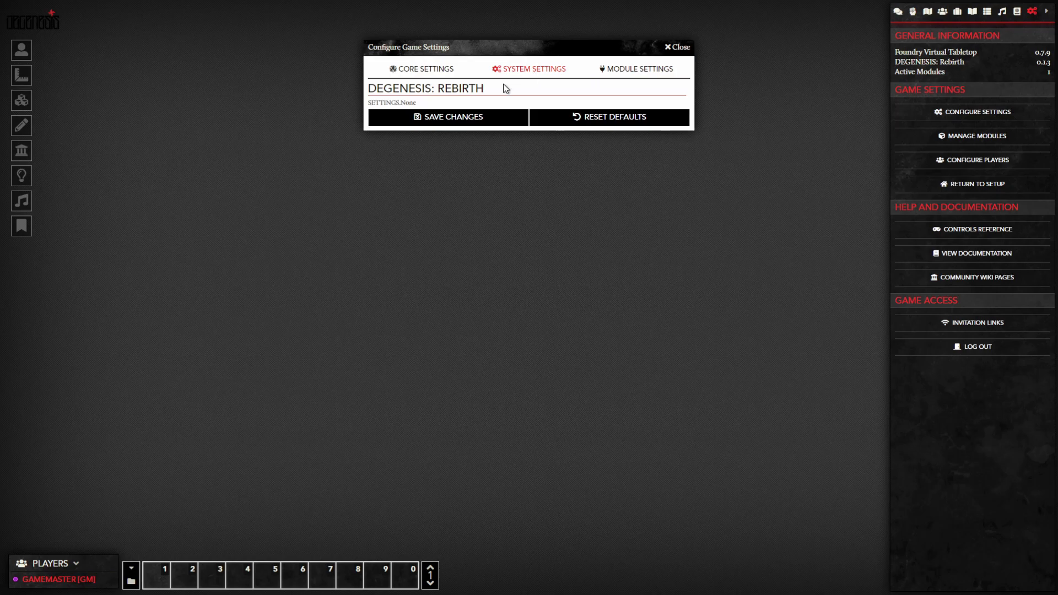
click(634, 76)
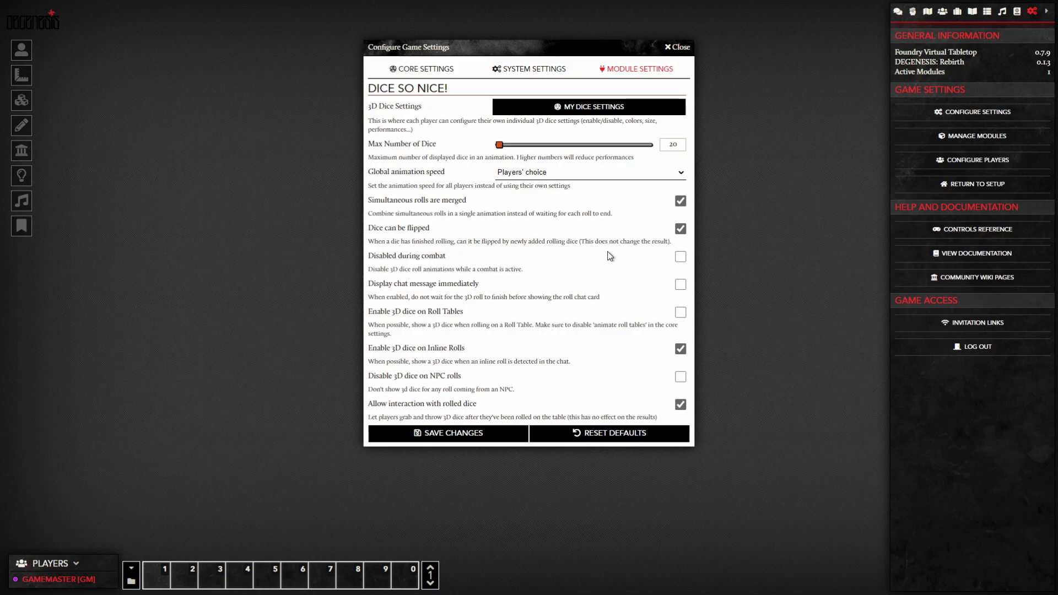
Step: Save the personal 3D dice preset as DEGENESIS: Rebirth White 3D and close the settings windows
click(590, 109)
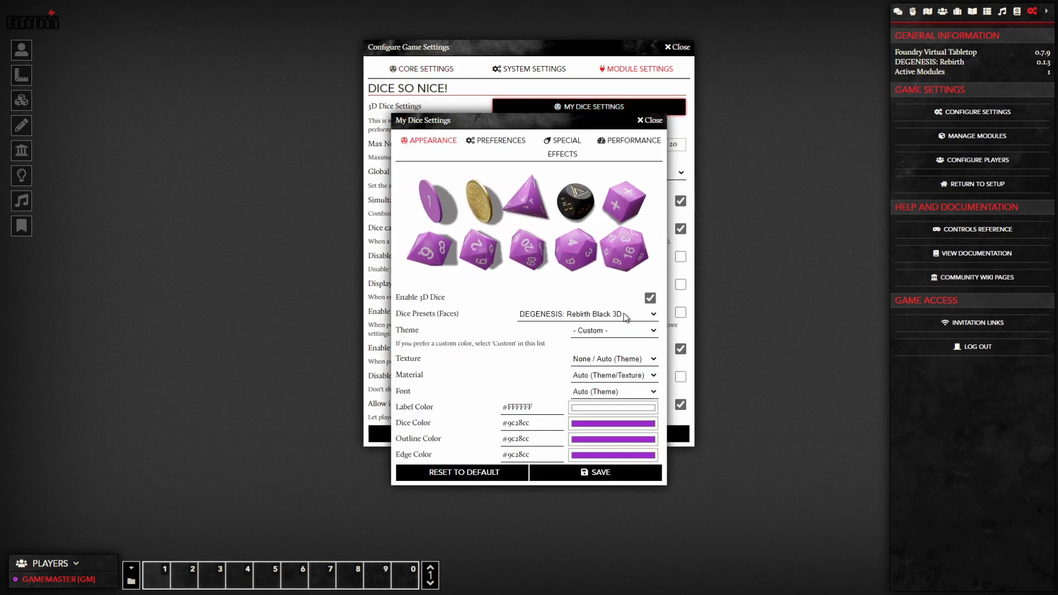
click(602, 346)
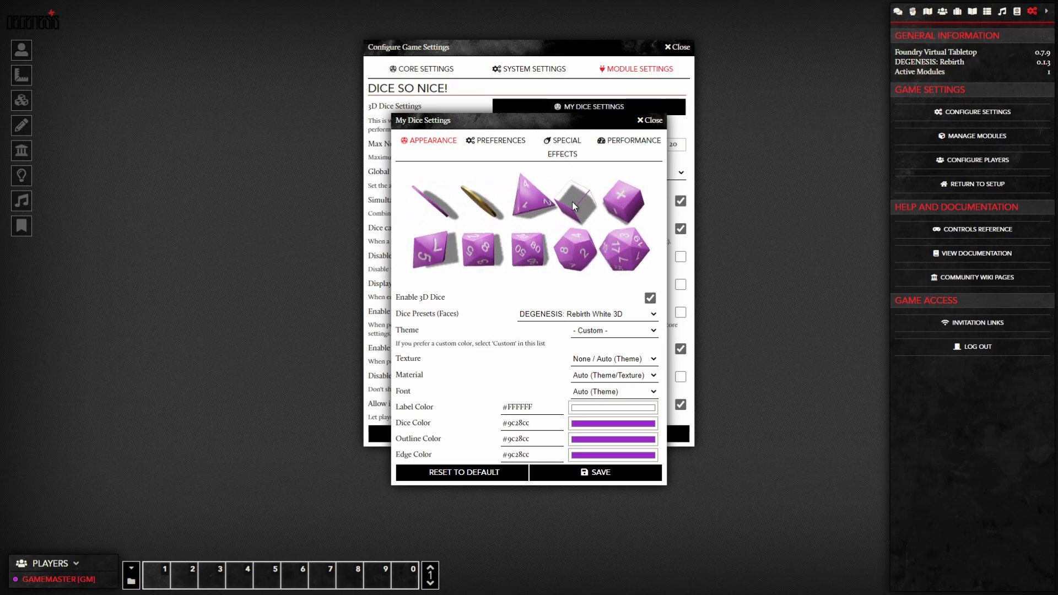
click(598, 472)
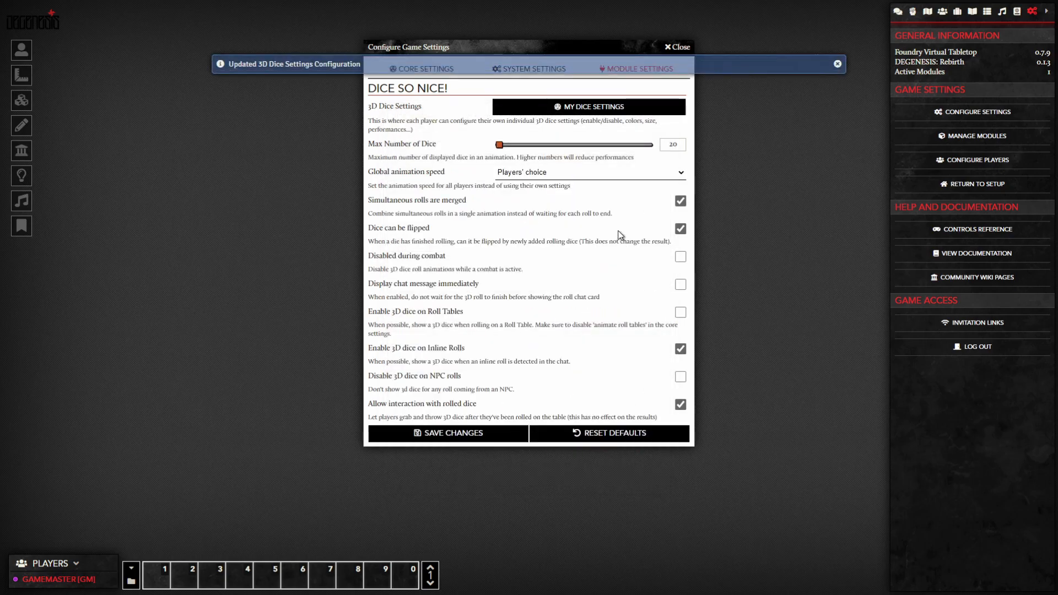
click(589, 110)
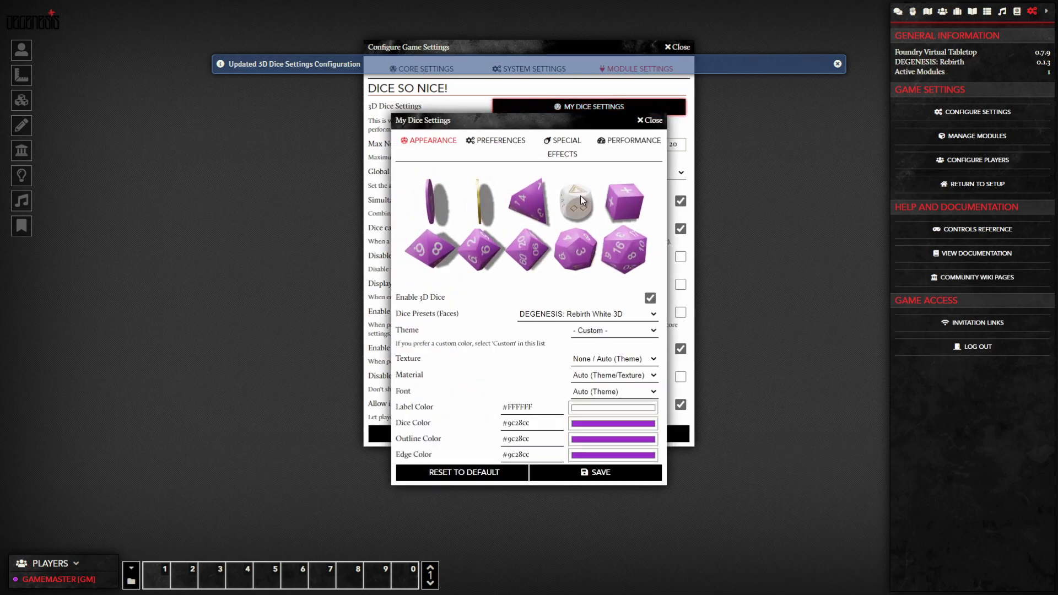
click(651, 121)
click(677, 47)
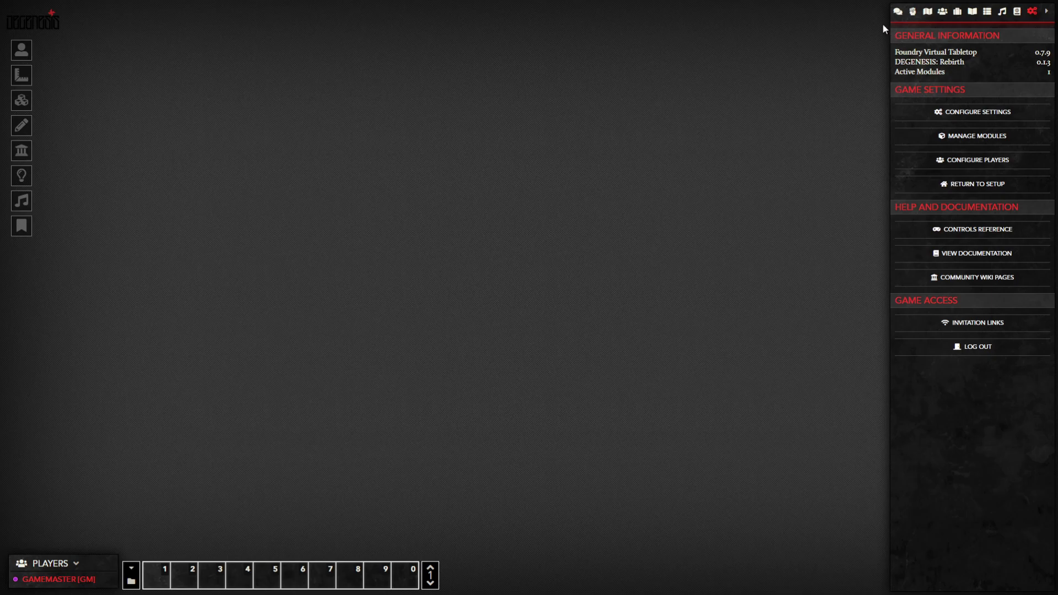
Step: Send a test roll '/r 1d6' in the chat log
click(897, 11)
click(970, 548)
text(/r 1d6)
key(Return)
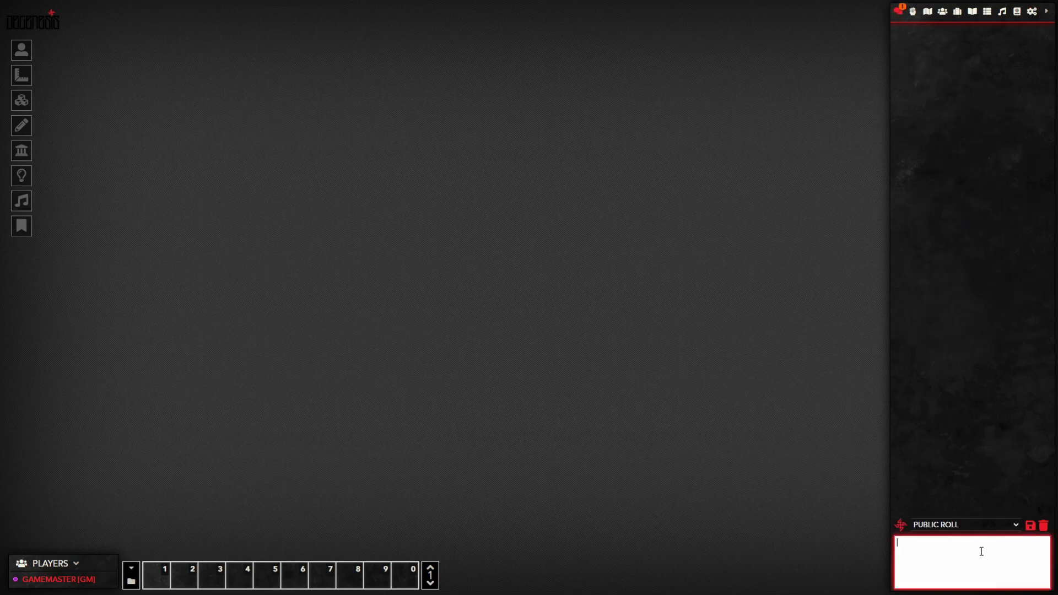
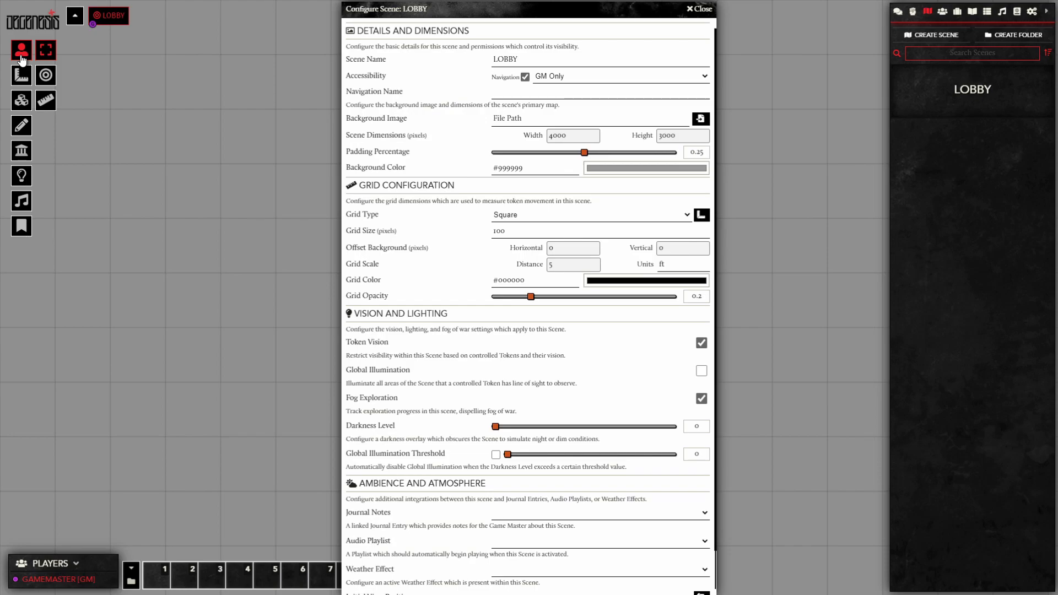
Step: Draw a 13.5 ft cone measurement template on the grid
click(49, 107)
click(21, 82)
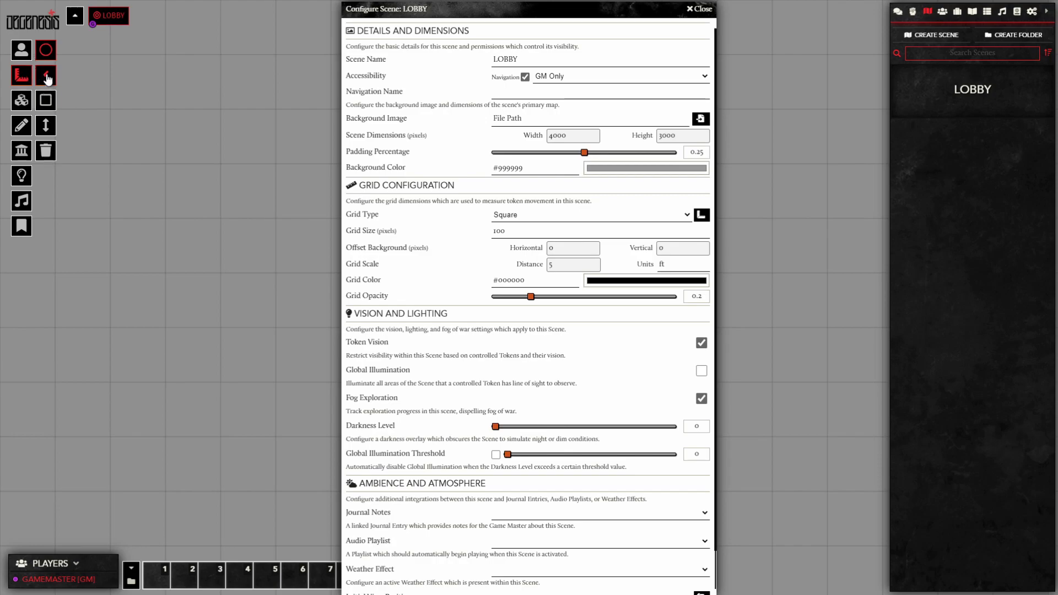
click(47, 77)
drag(172, 289, 251, 178)
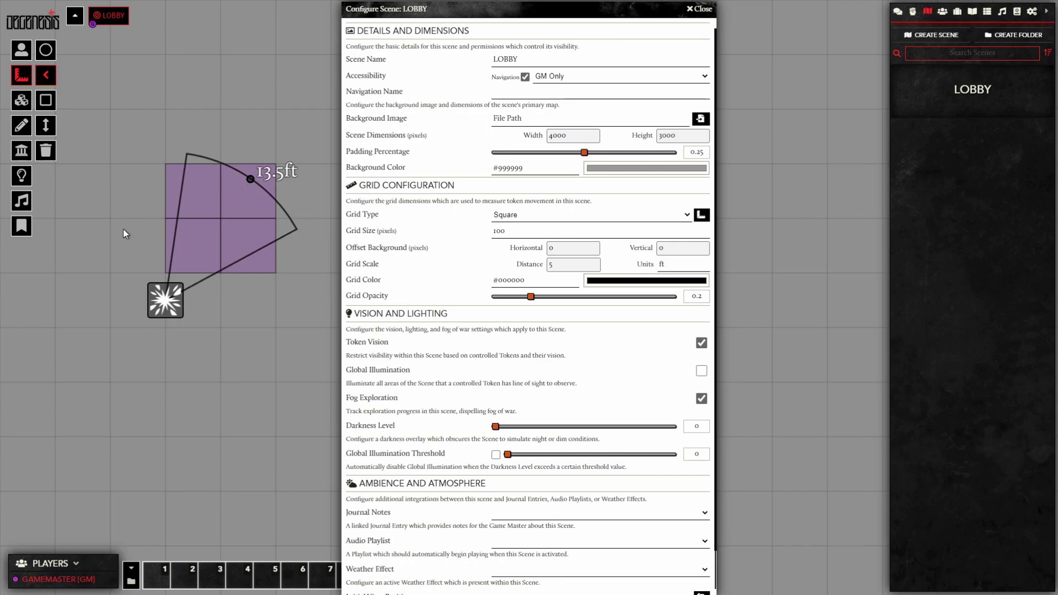
Step: Cycle through the tiles, drawing, walls, lighting, ambient sound and map notes tool layers
click(20, 102)
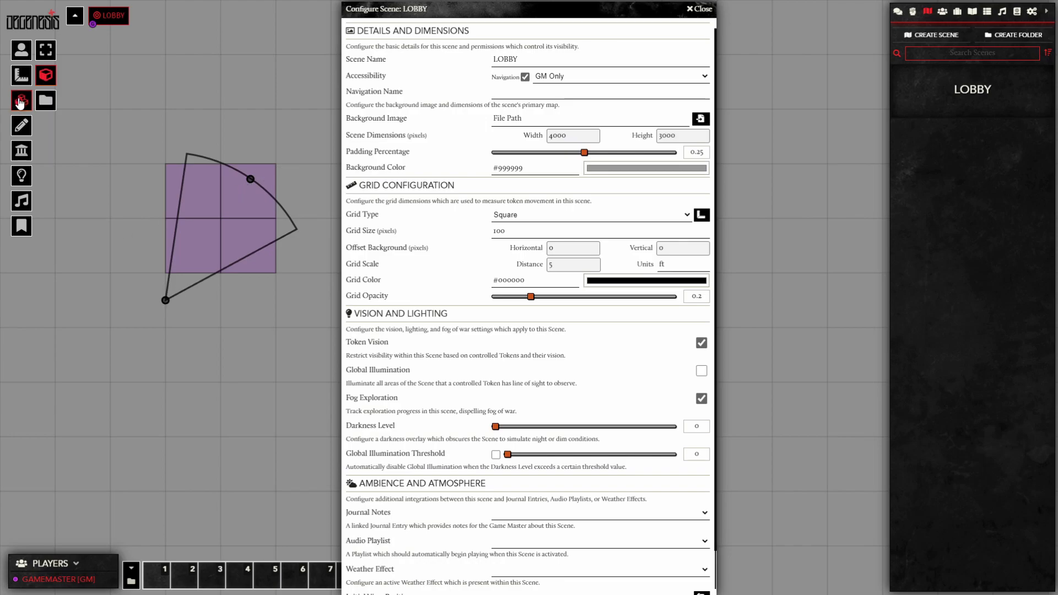
click(47, 54)
click(24, 127)
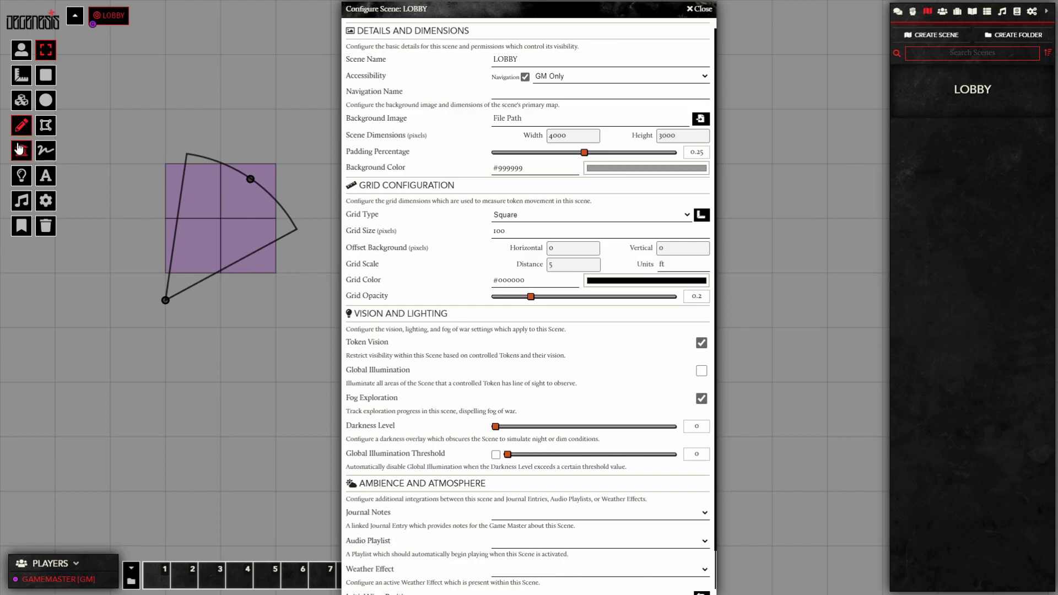
click(20, 149)
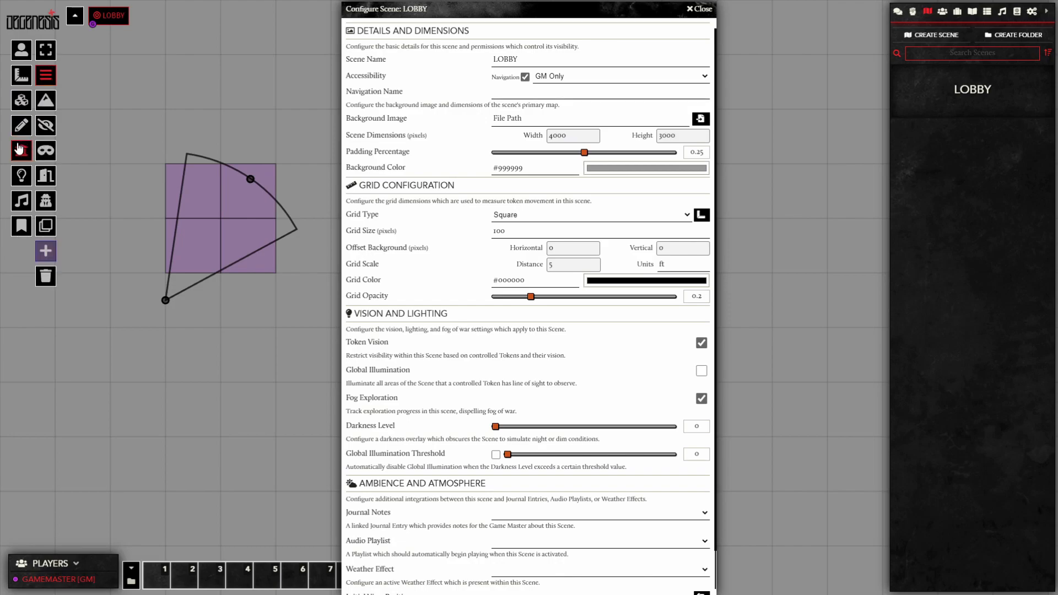
click(22, 176)
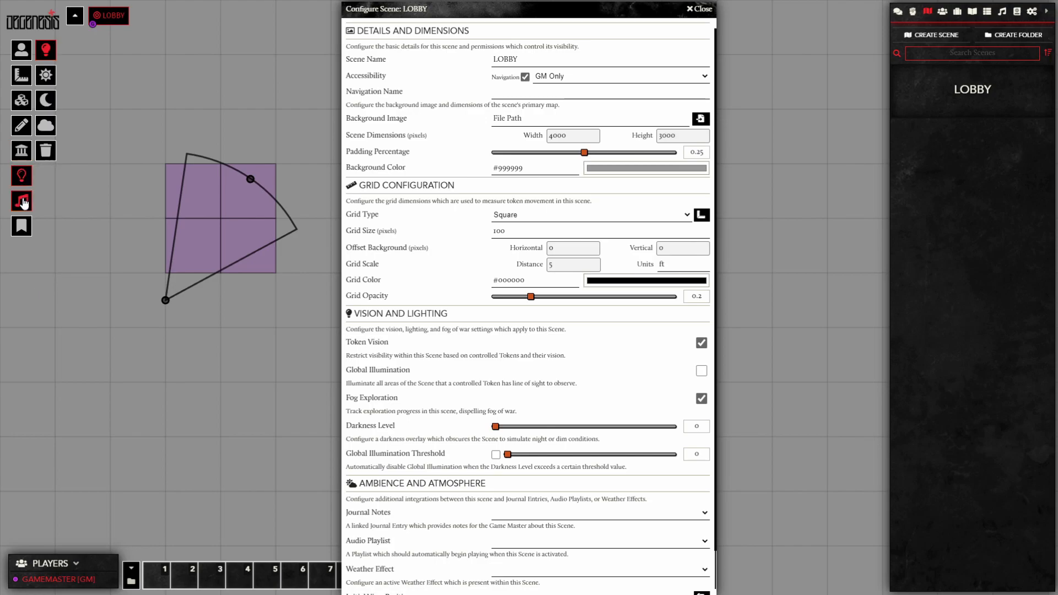
click(22, 202)
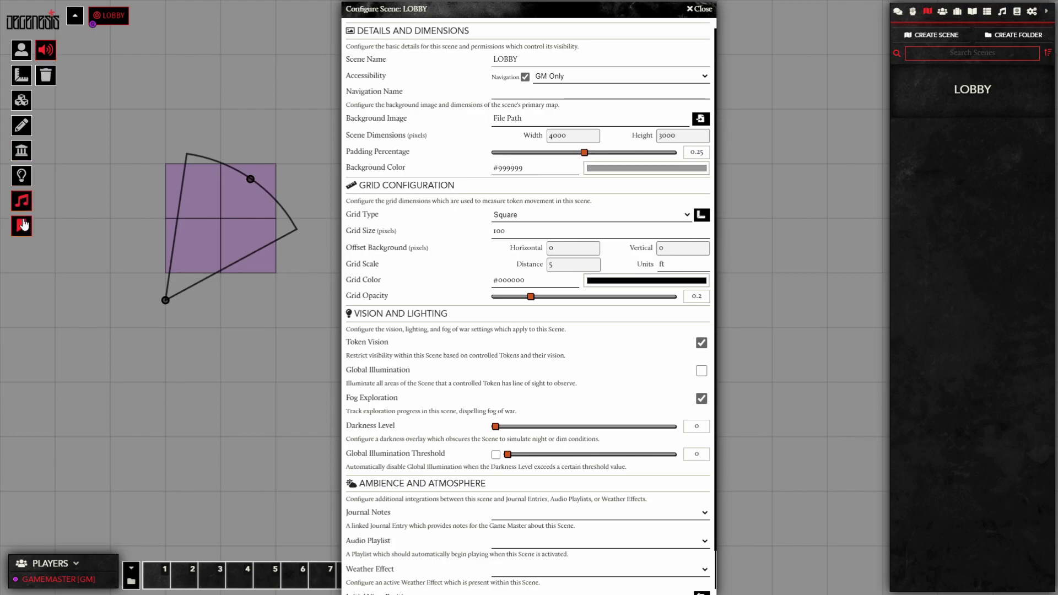
click(23, 224)
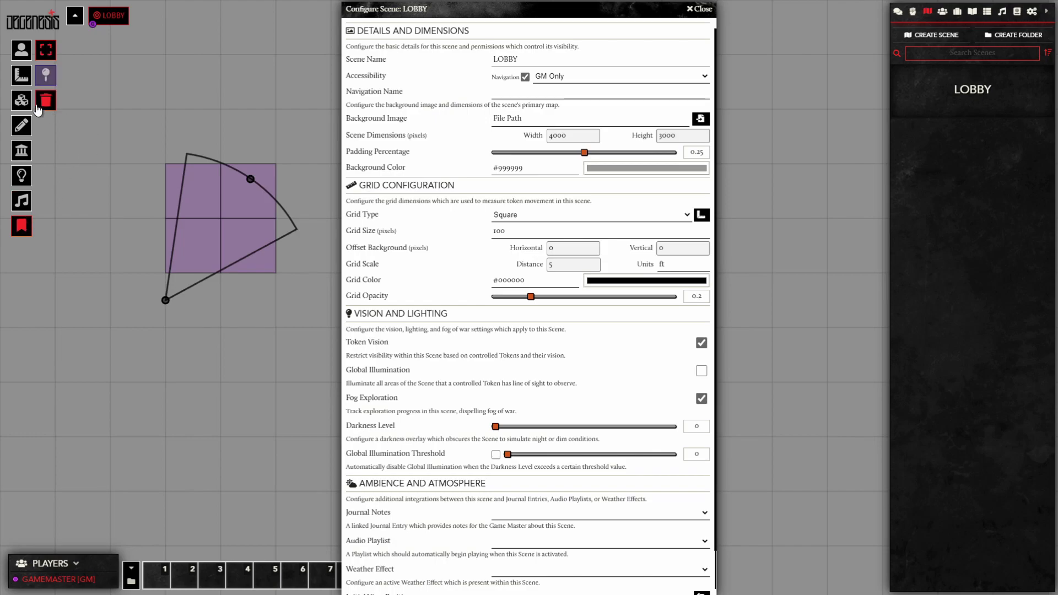
Step: Inspect the cone template's settings, then return to the token tools
click(22, 75)
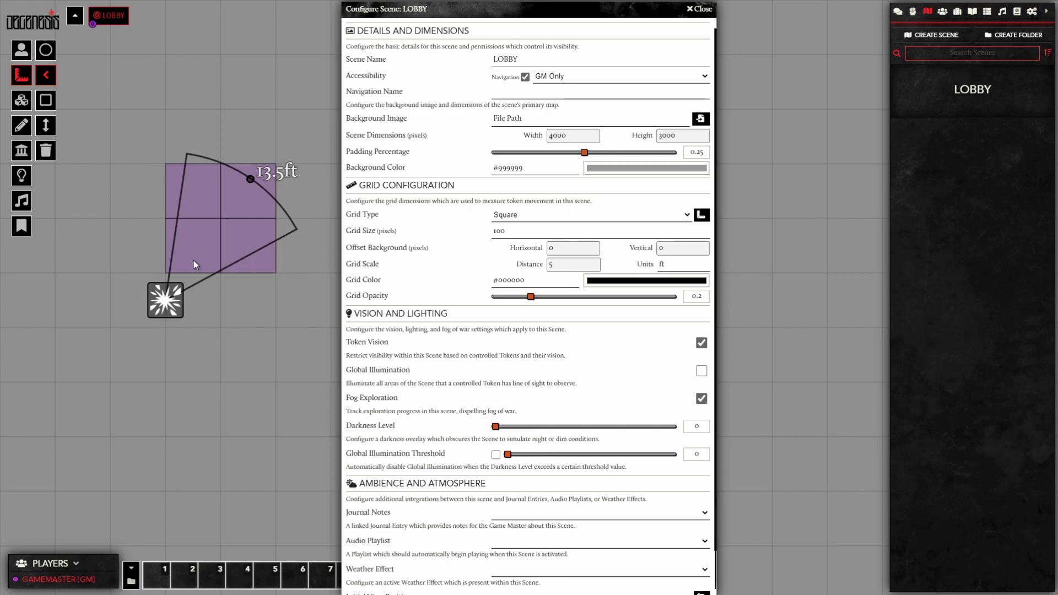
double_click(167, 302)
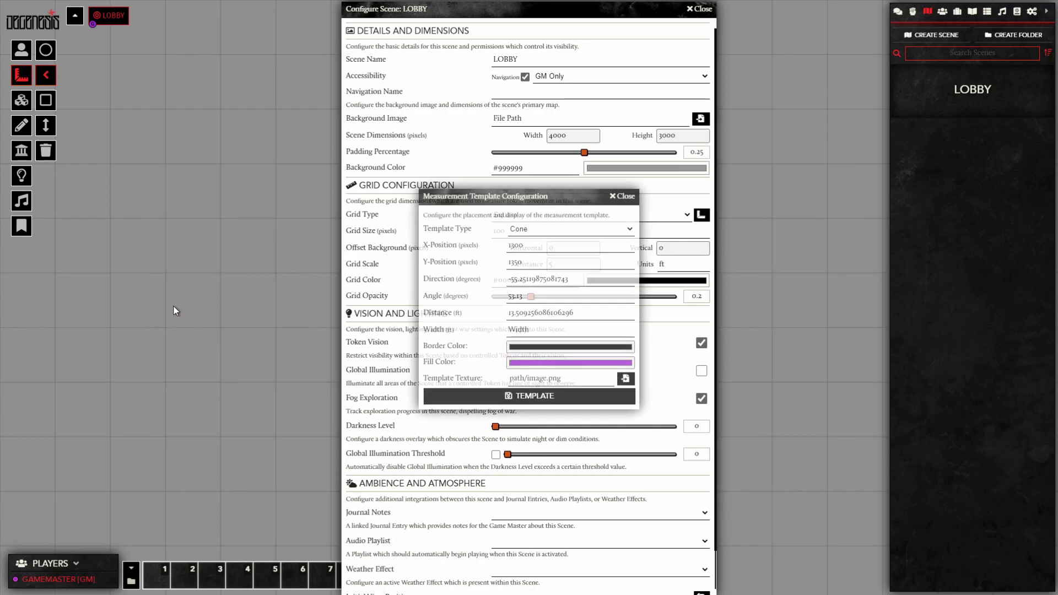
click(623, 196)
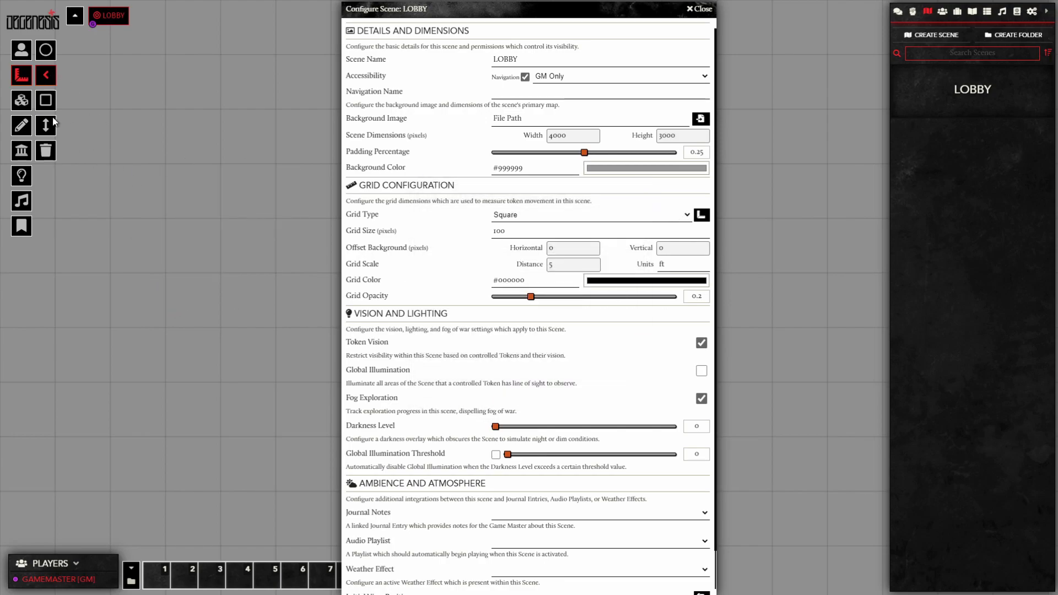
click(26, 52)
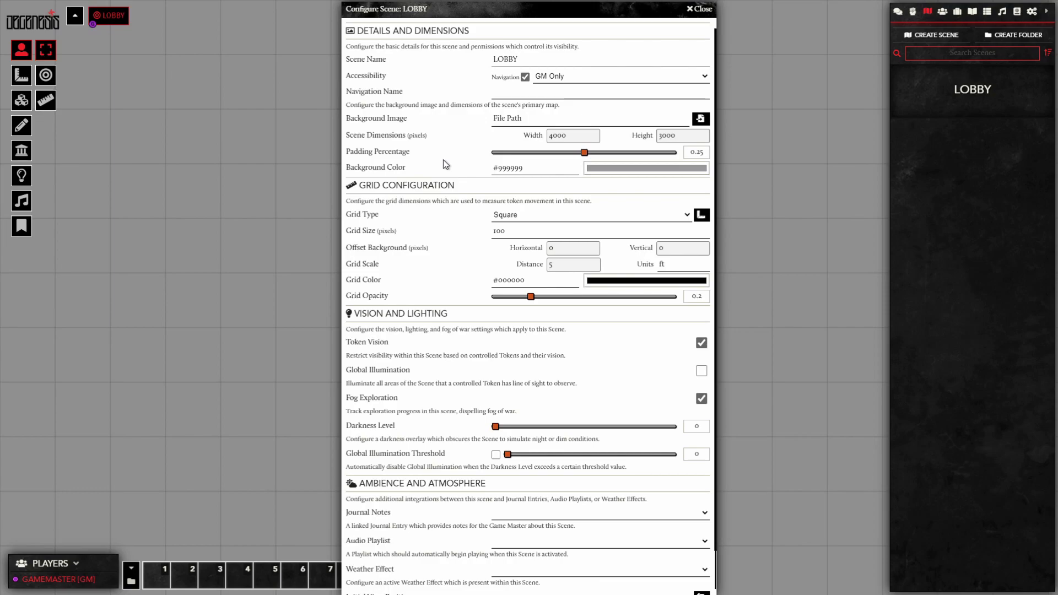
Step: Give the LOBBY scene the navigation name WELCOME!
click(544, 56)
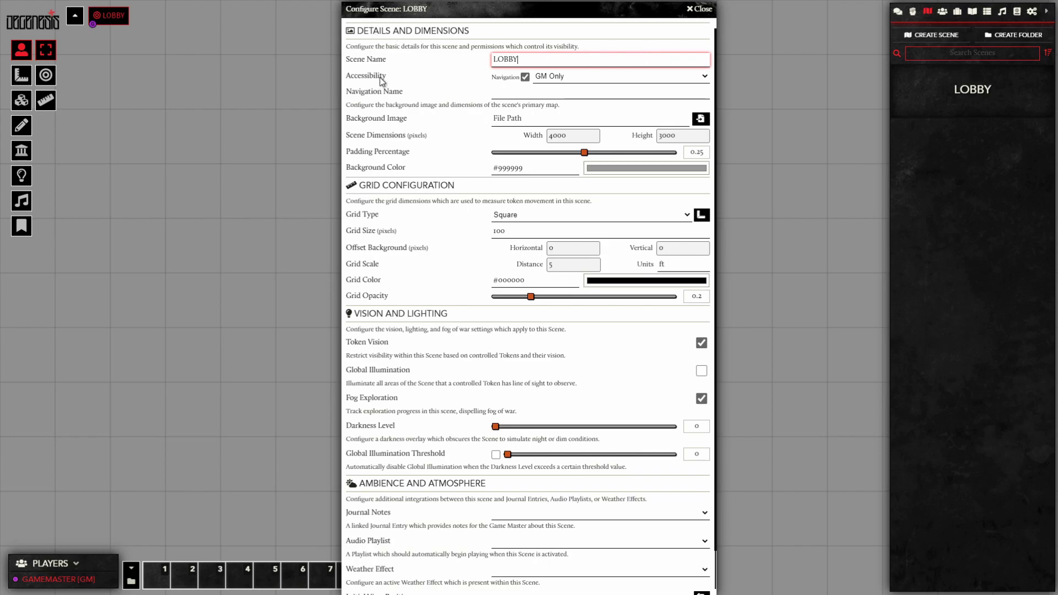
click(525, 78)
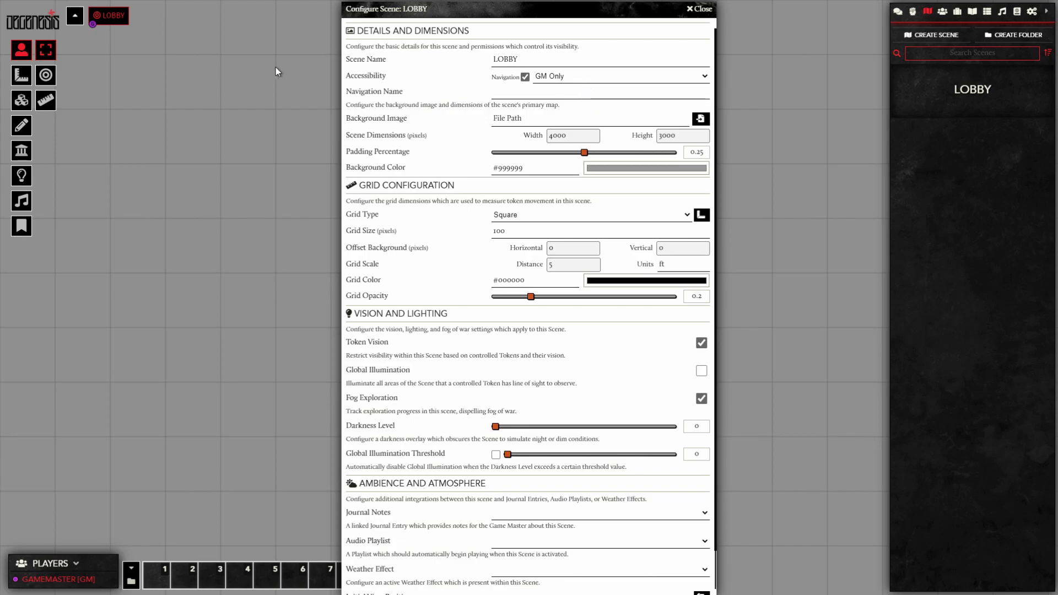
click(512, 91)
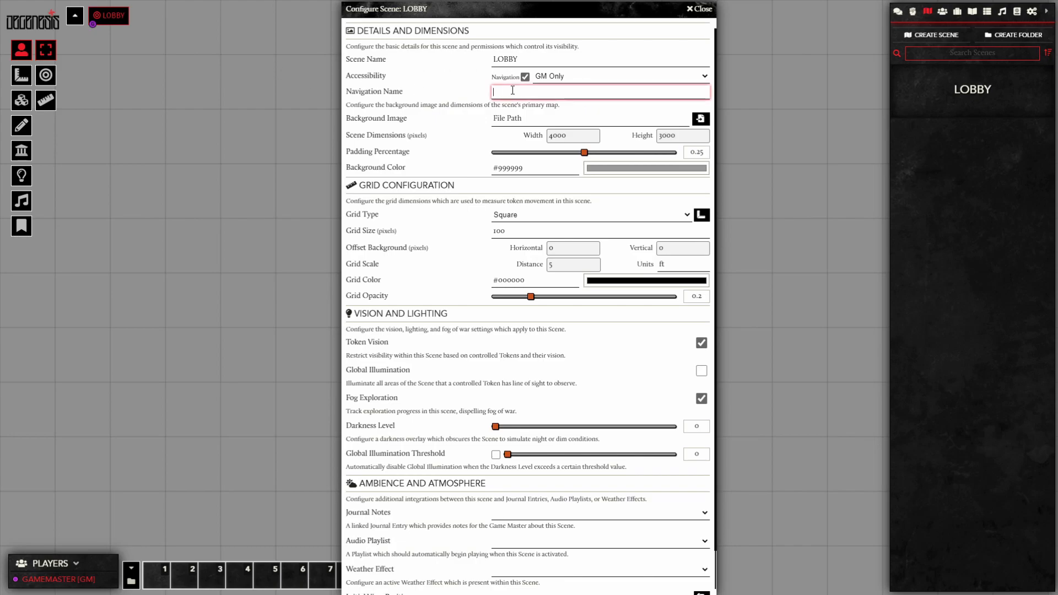
text(WELCOME!)
Step: Set the scene background image to degenes-bm/base_map_50Q.jpg
click(531, 117)
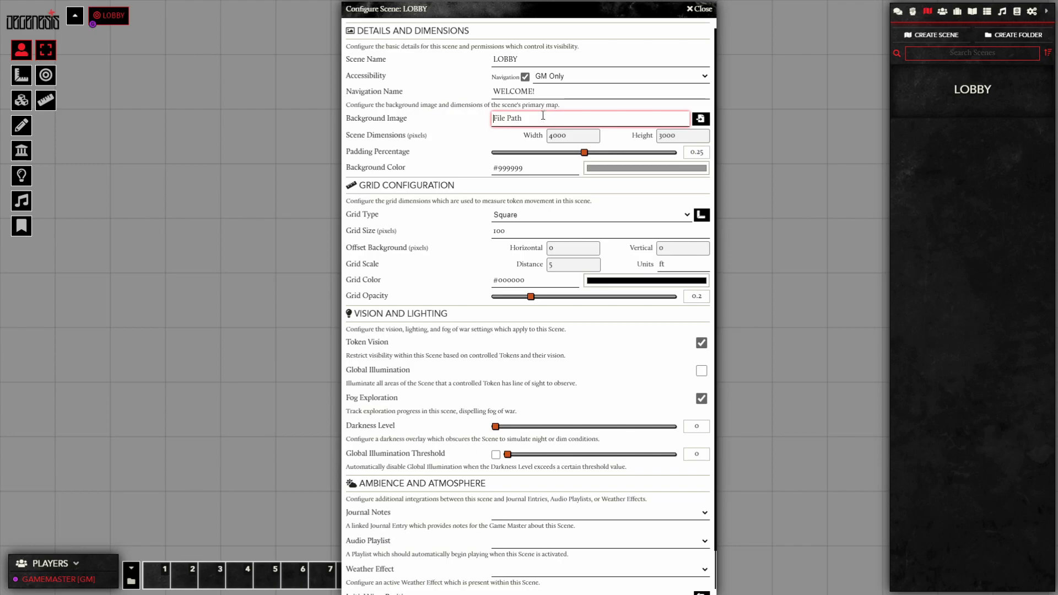
click(700, 117)
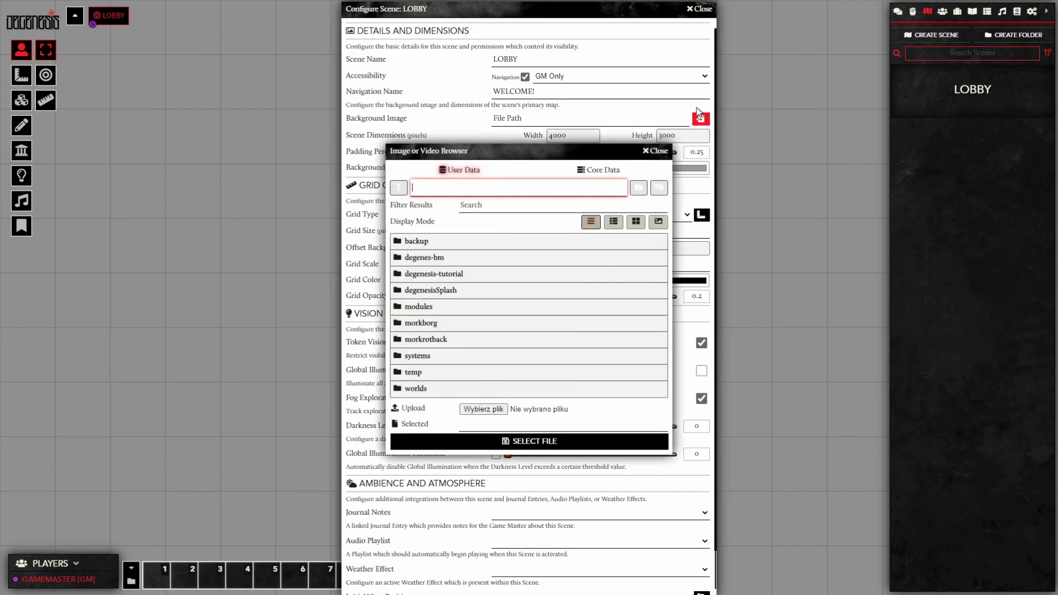
click(424, 257)
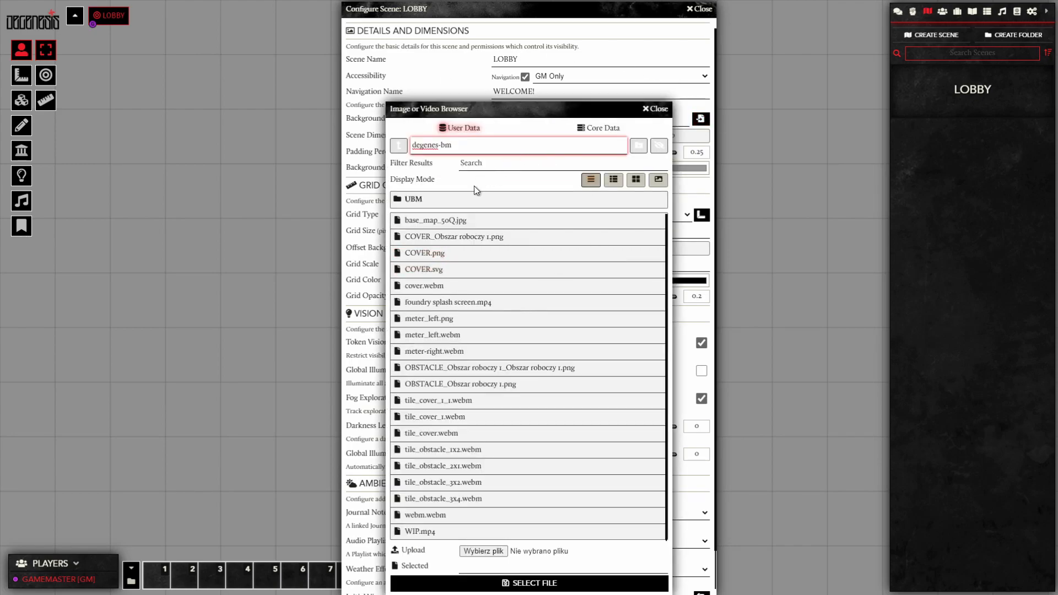
click(494, 218)
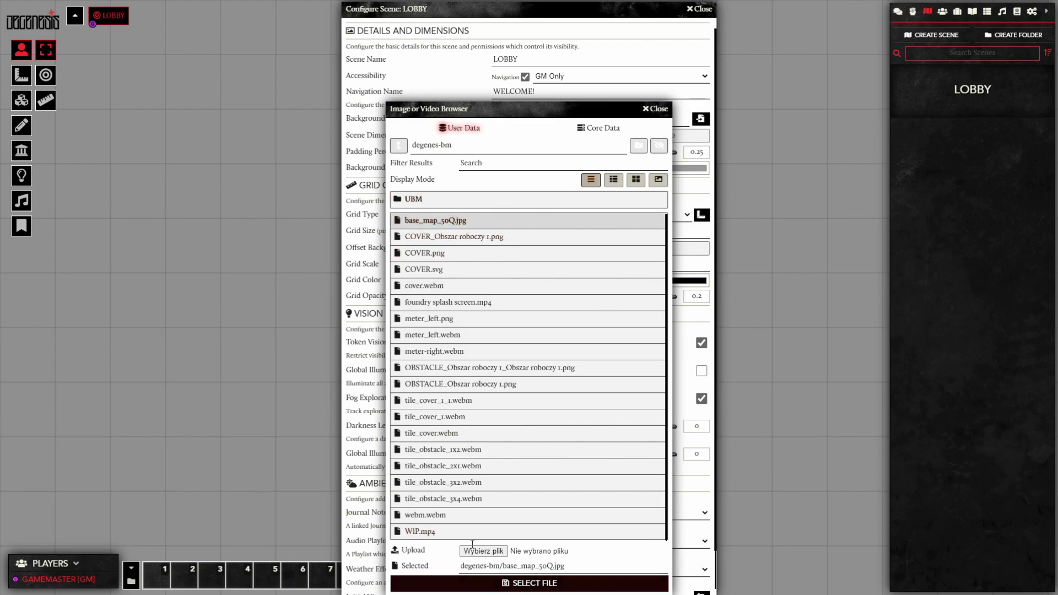
click(530, 585)
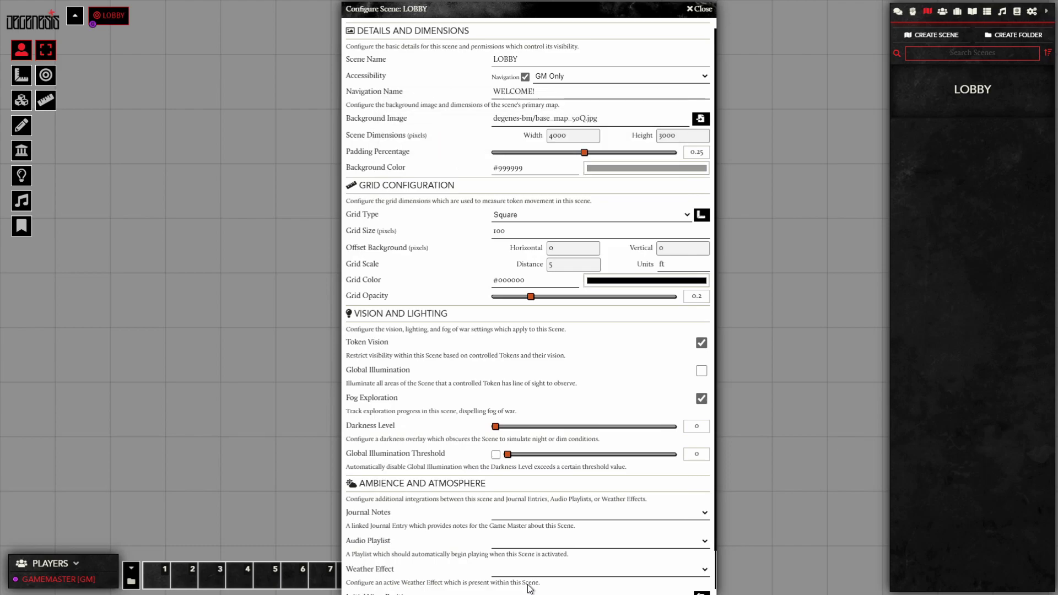
Step: Set the scene height to 4000 and the background colour to dark grey #303030
click(693, 136)
drag(693, 136, 581, 133)
text(40)
click(557, 168)
click(623, 172)
drag(607, 193, 563, 257)
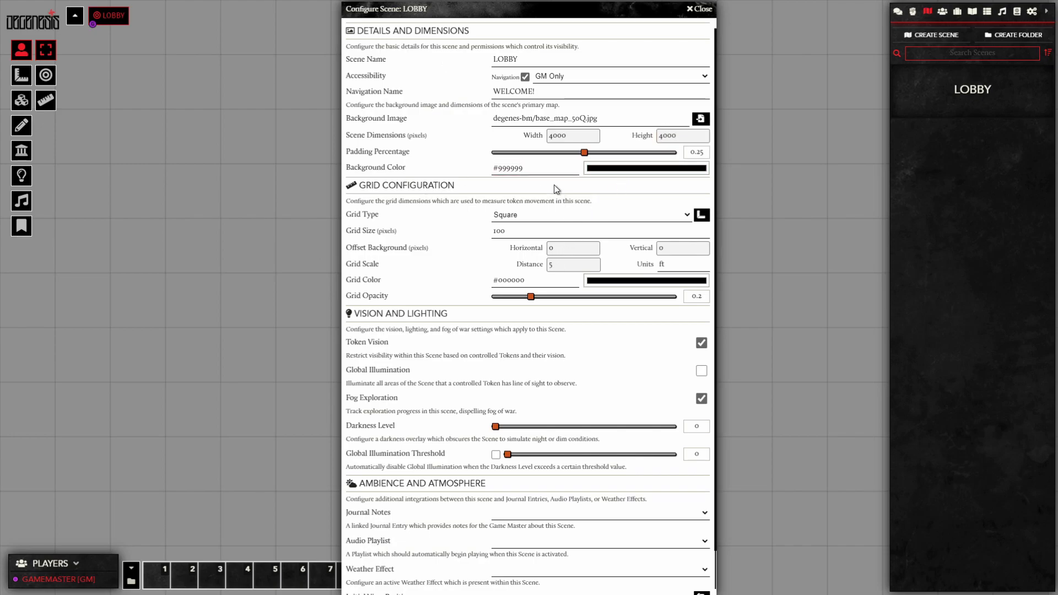
drag(615, 206, 569, 236)
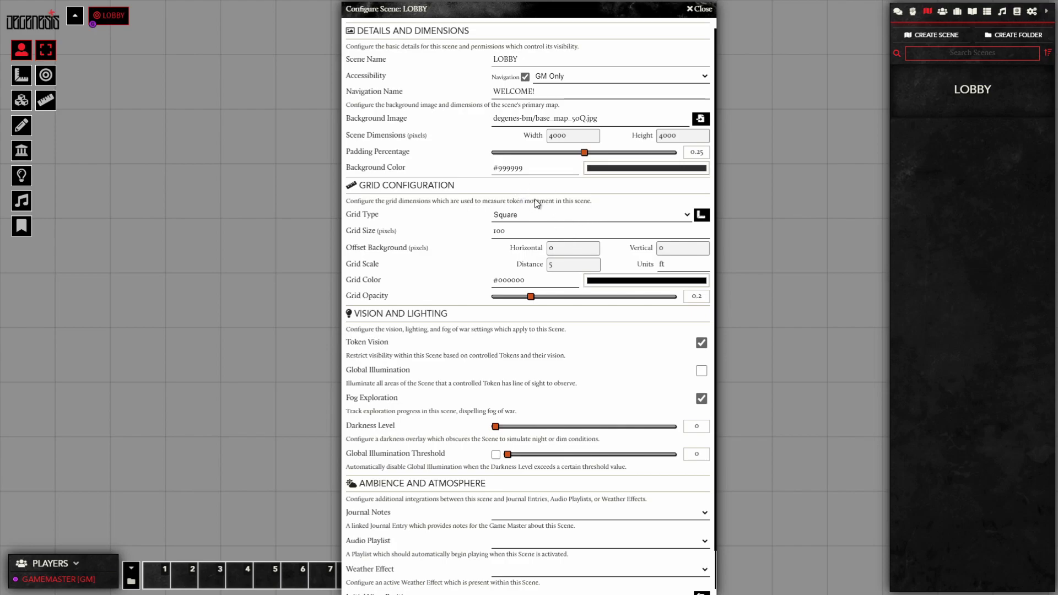
click(463, 161)
Step: Set a 200-pixel grid scaled 1 m with grid colour #9c9c9c
drag(576, 233, 214, 227)
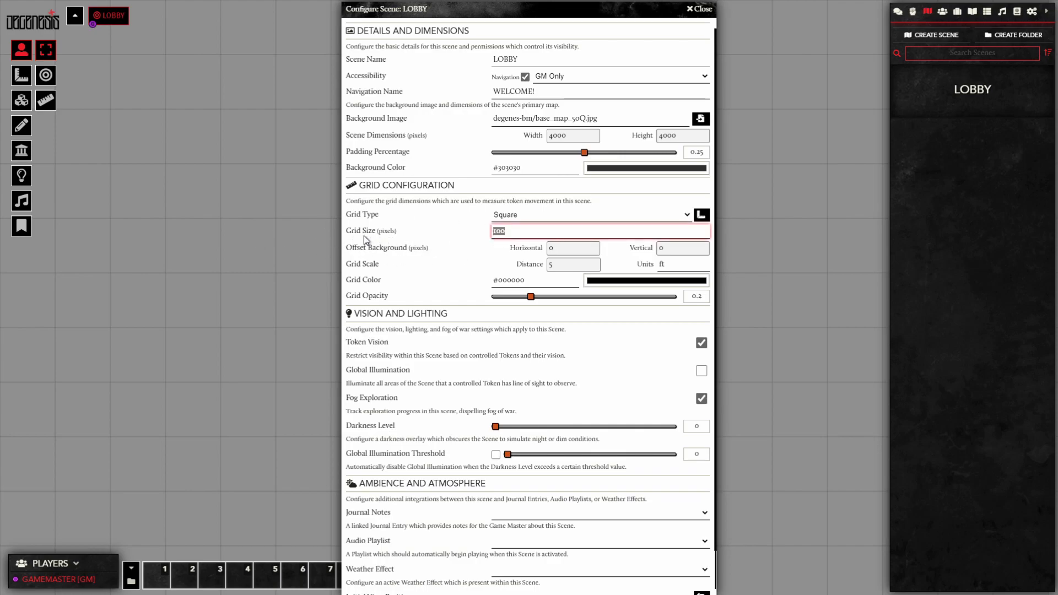
text(200)
double_click(551, 264)
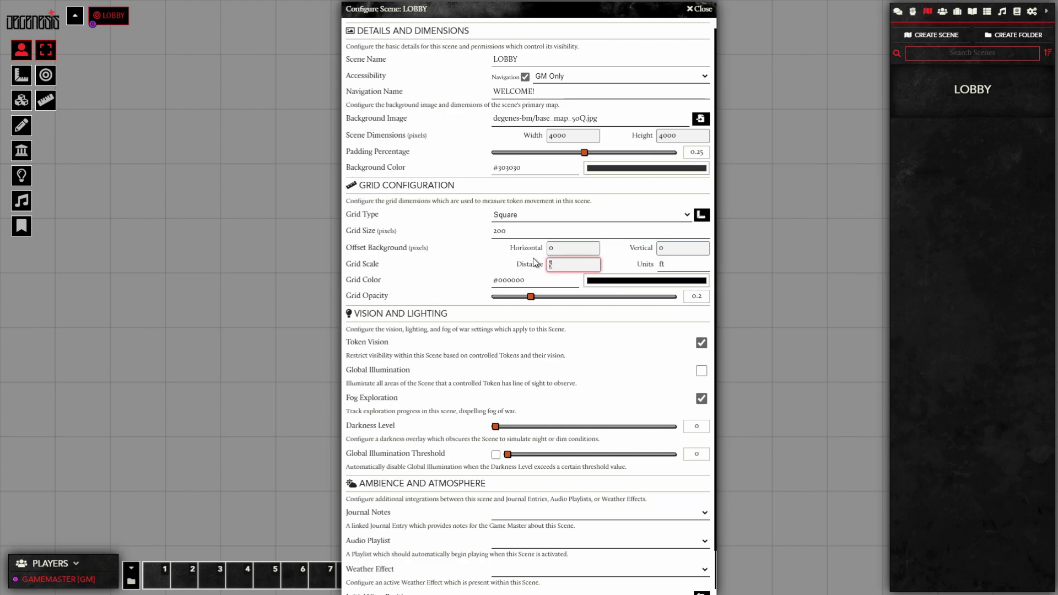
text(1)
key(Tab)
text(m)
click(647, 282)
drag(654, 343, 578, 319)
click(456, 276)
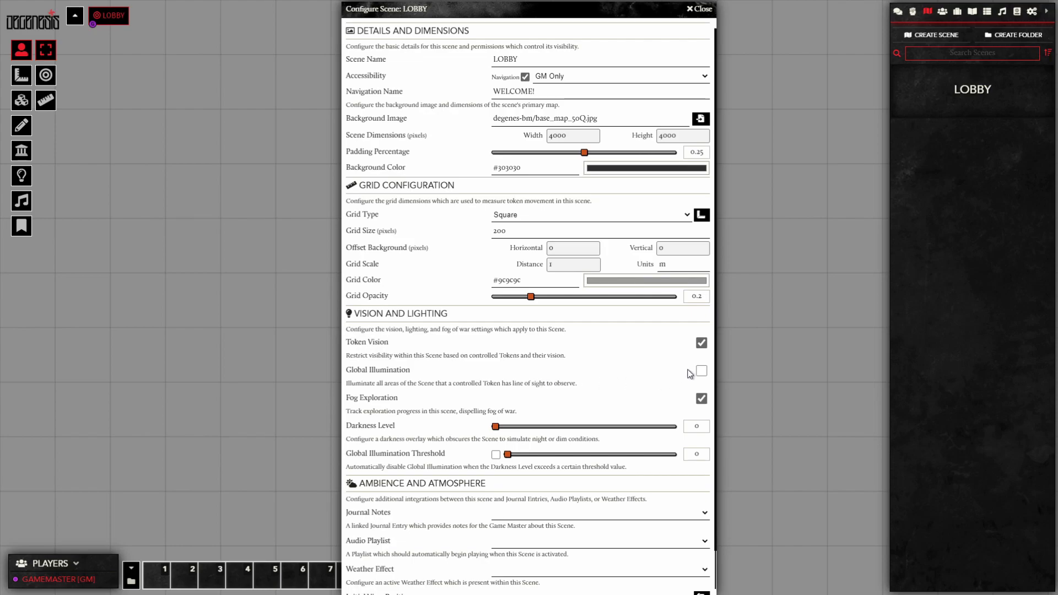
Step: Disable token vision and fog exploration, capture initial view 2541, 1696 at zoom 0.57, and save
click(701, 344)
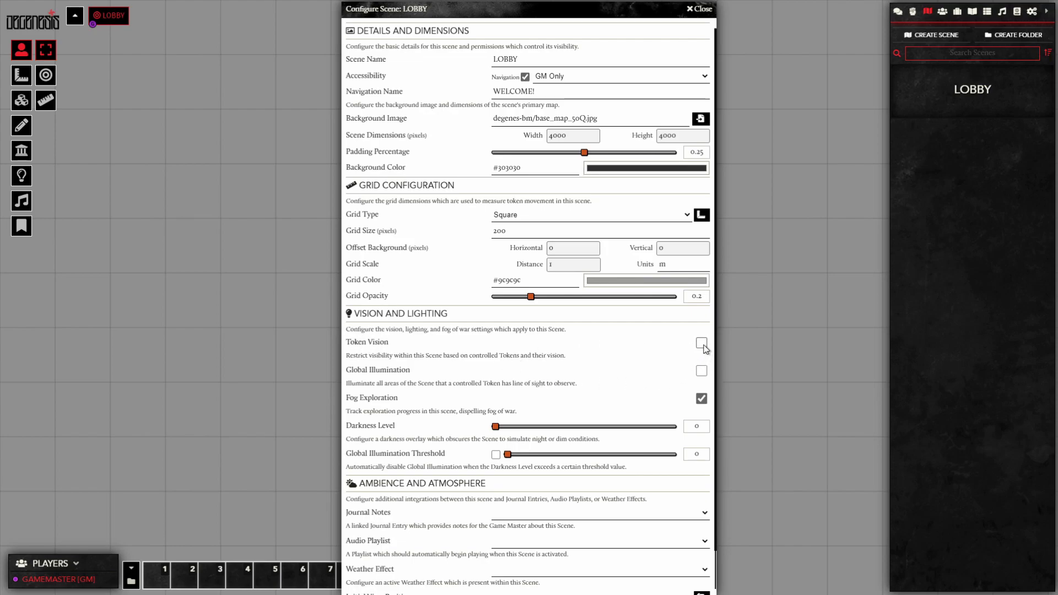
click(703, 400)
scroll(487, 365, down, 1)
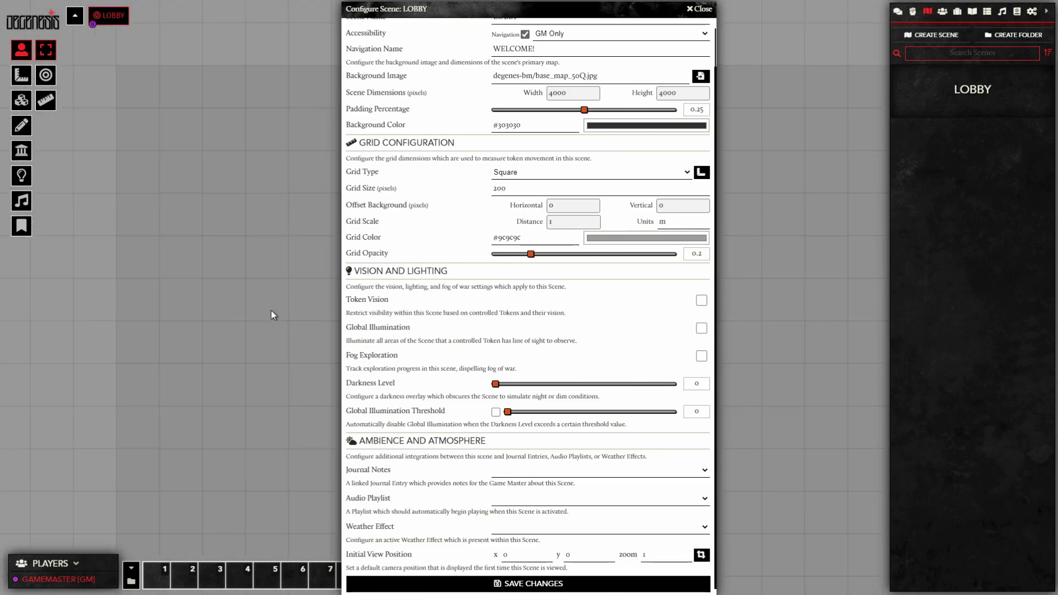
click(707, 555)
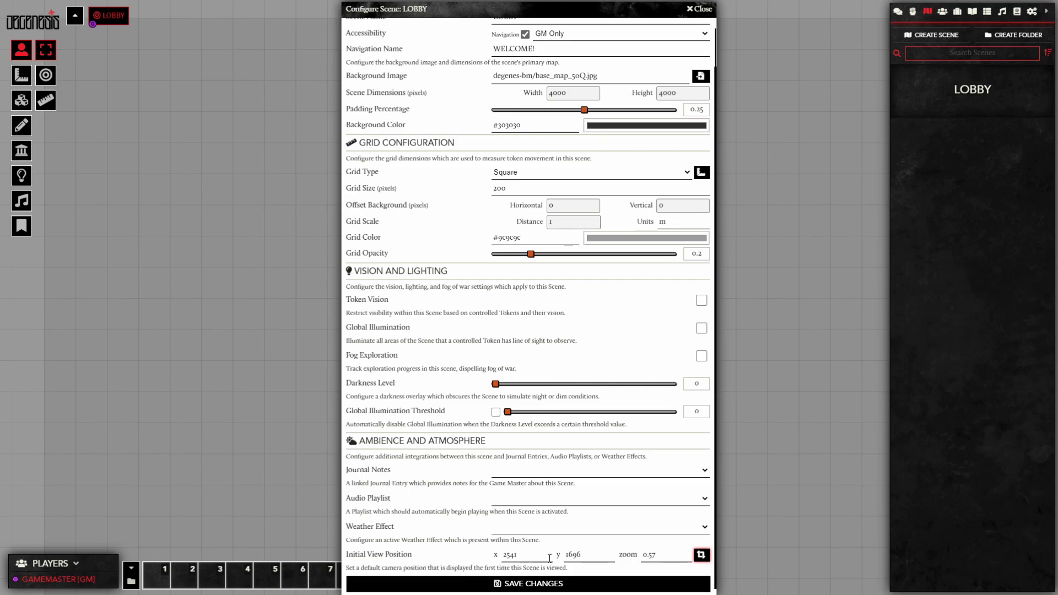
click(705, 556)
click(544, 585)
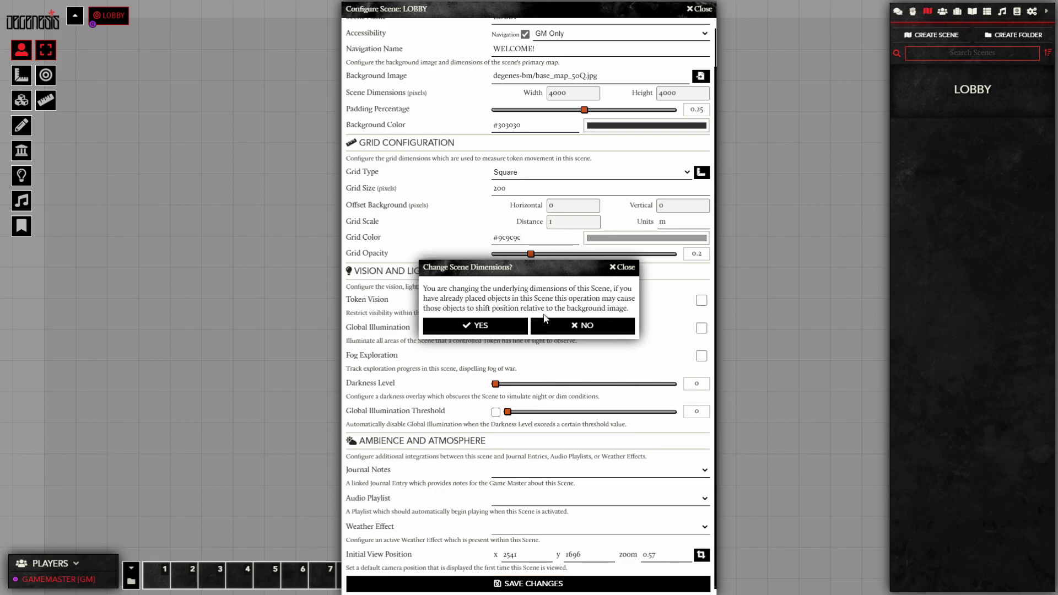
Step: Confirm the scene dimension change and frame the whole dark battlemap on screen
click(481, 332)
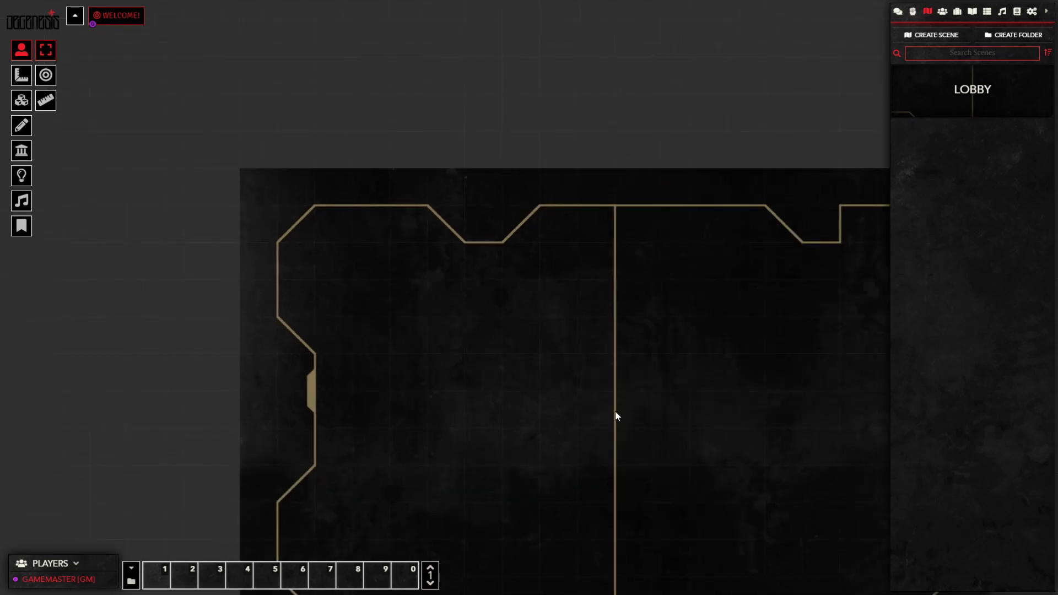
scroll(513, 289, down, 5)
drag(571, 353, 509, 223)
scroll(521, 217, down, 3)
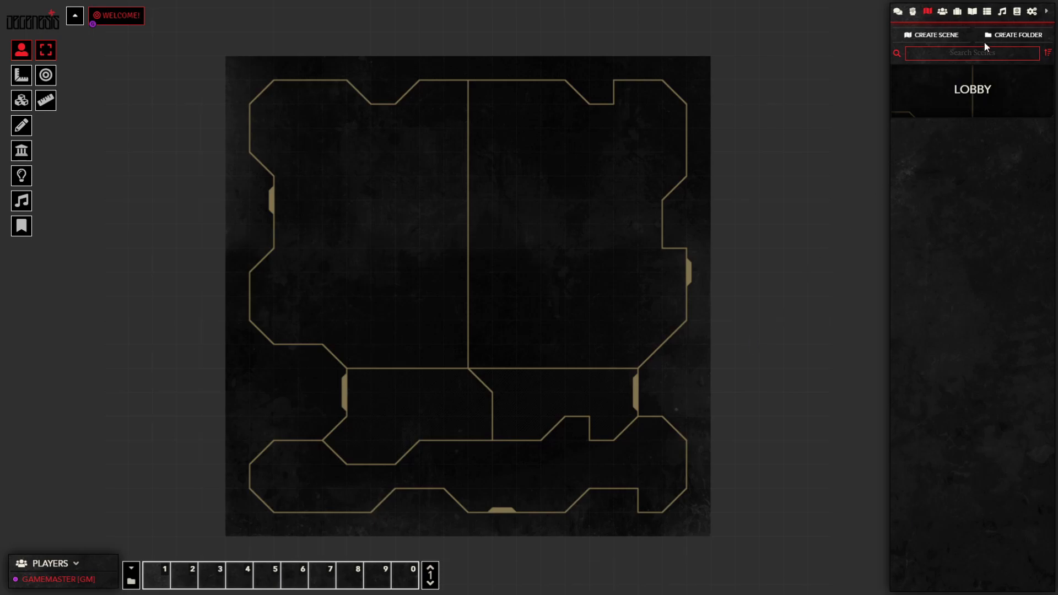
Step: Import Battlemap (Light) from the Maps compendium and save it with grid opacity 0.05
click(1016, 13)
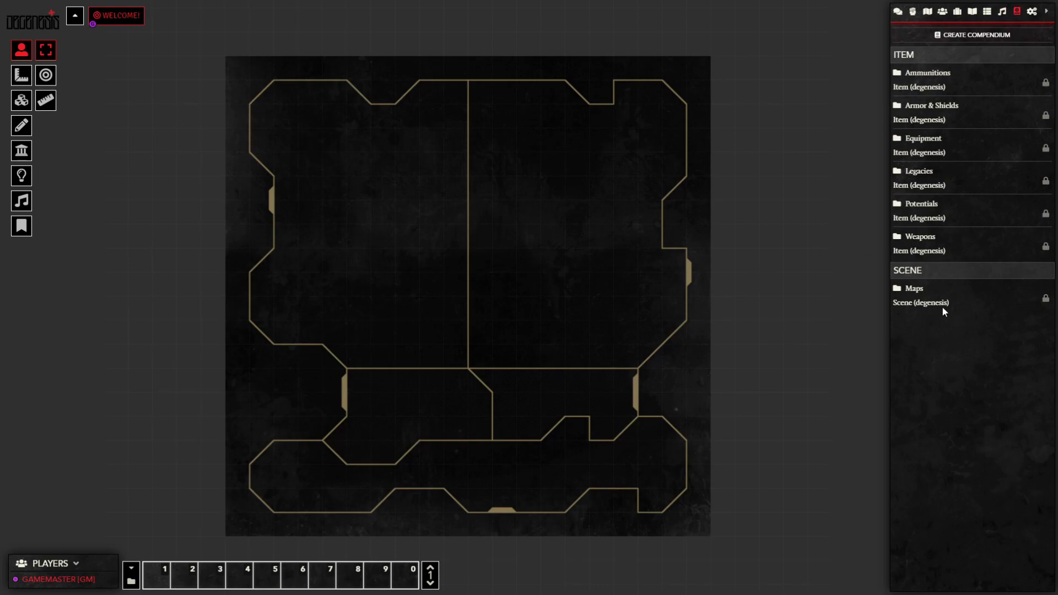
click(915, 291)
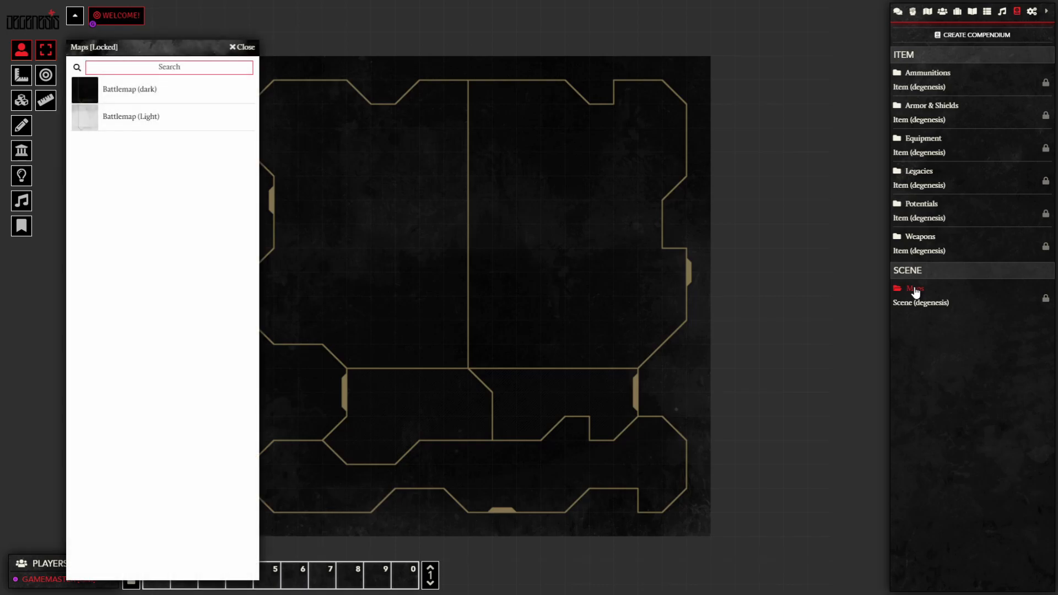
drag(147, 54, 365, 48)
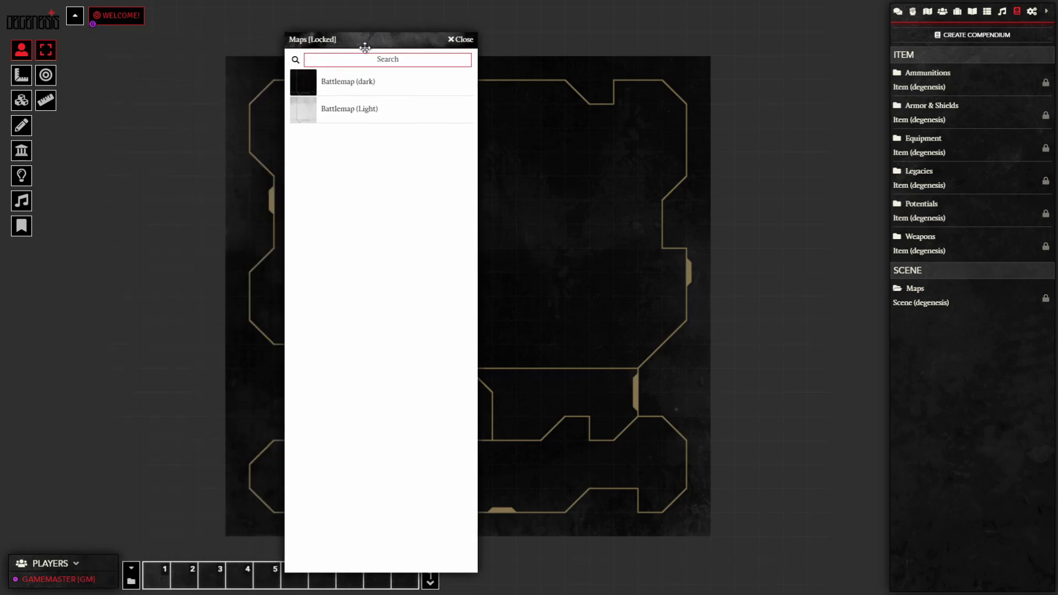
right_click(362, 115)
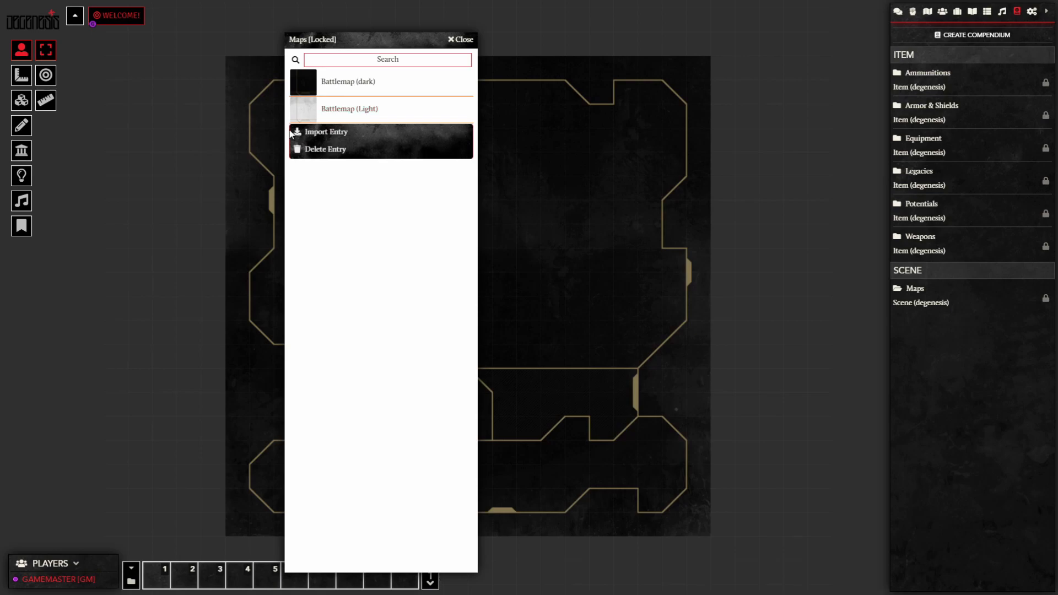
click(332, 133)
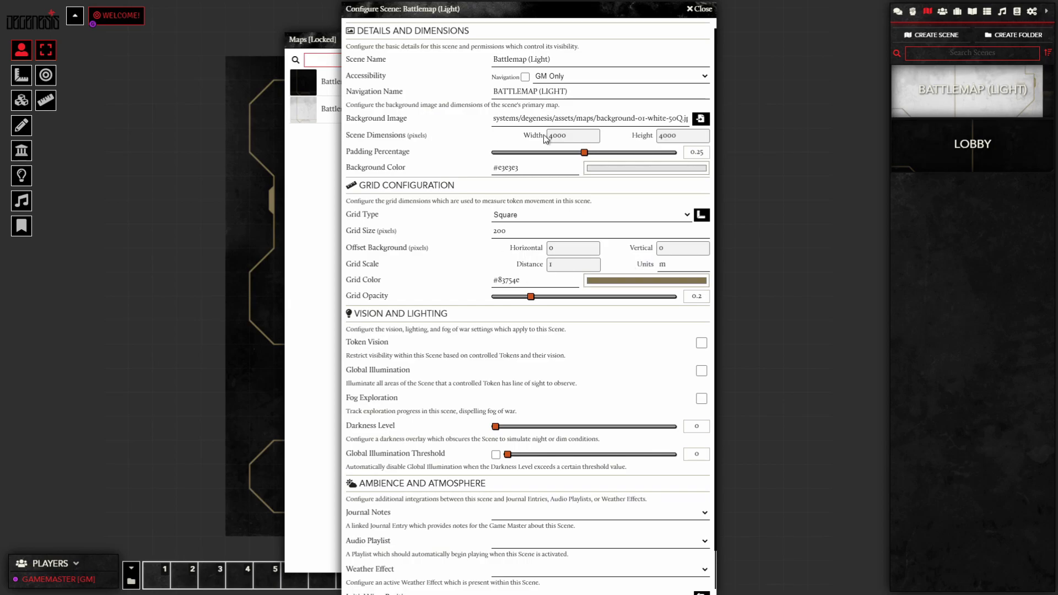
scroll(579, 333, down, 1)
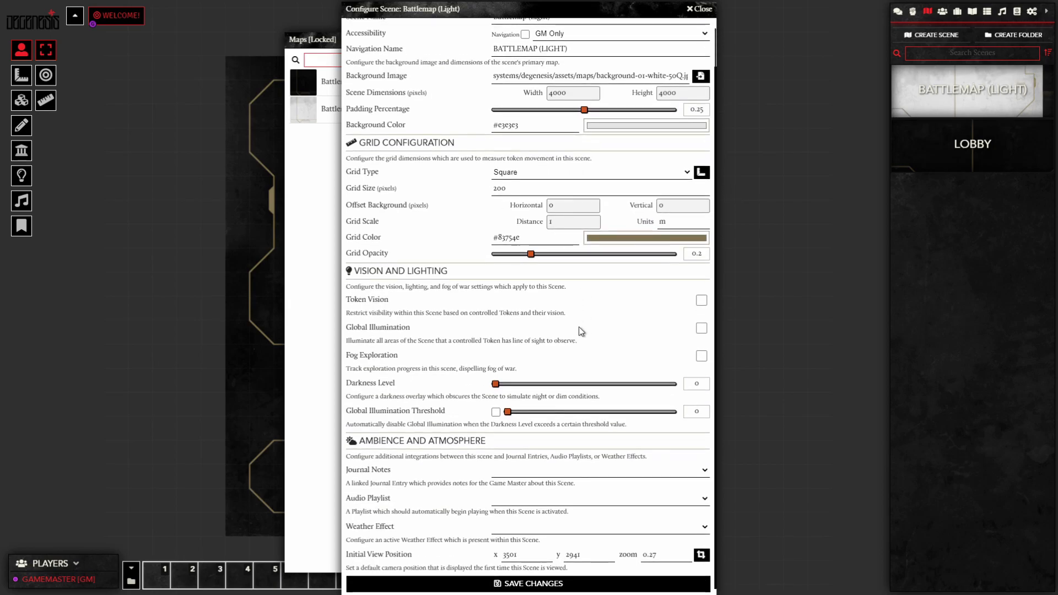
click(544, 589)
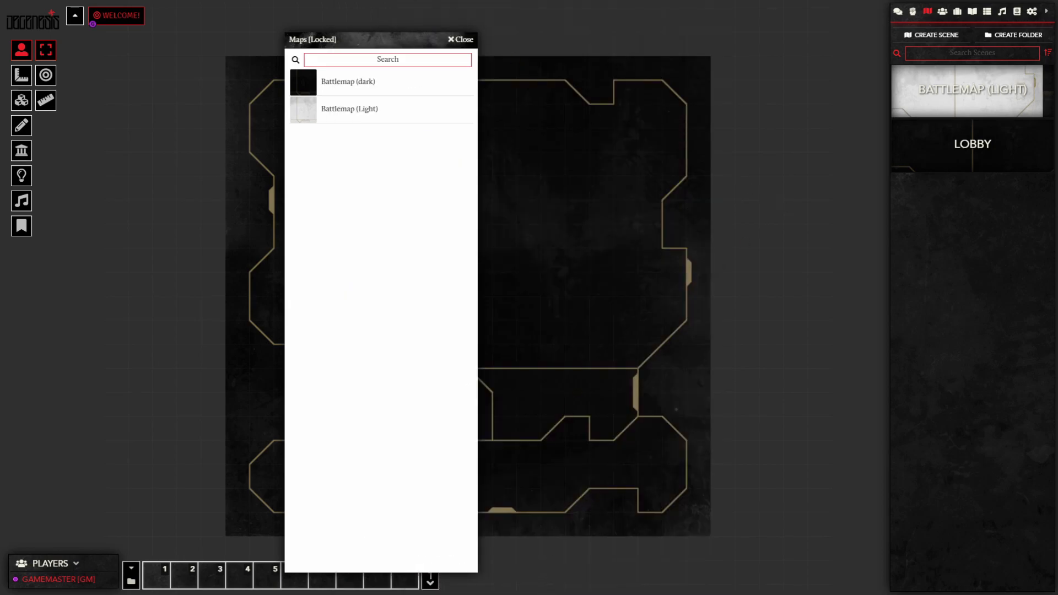
click(462, 40)
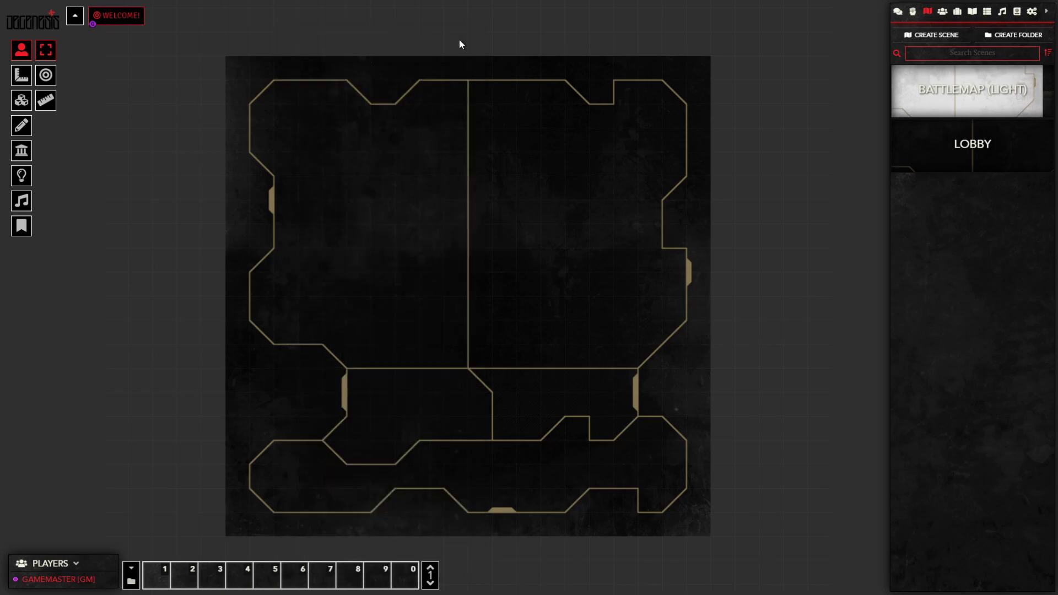
Step: Enable Navigation in the Battlemap (Light) scene configuration and save
right_click(952, 101)
click(155, 14)
right_click(955, 88)
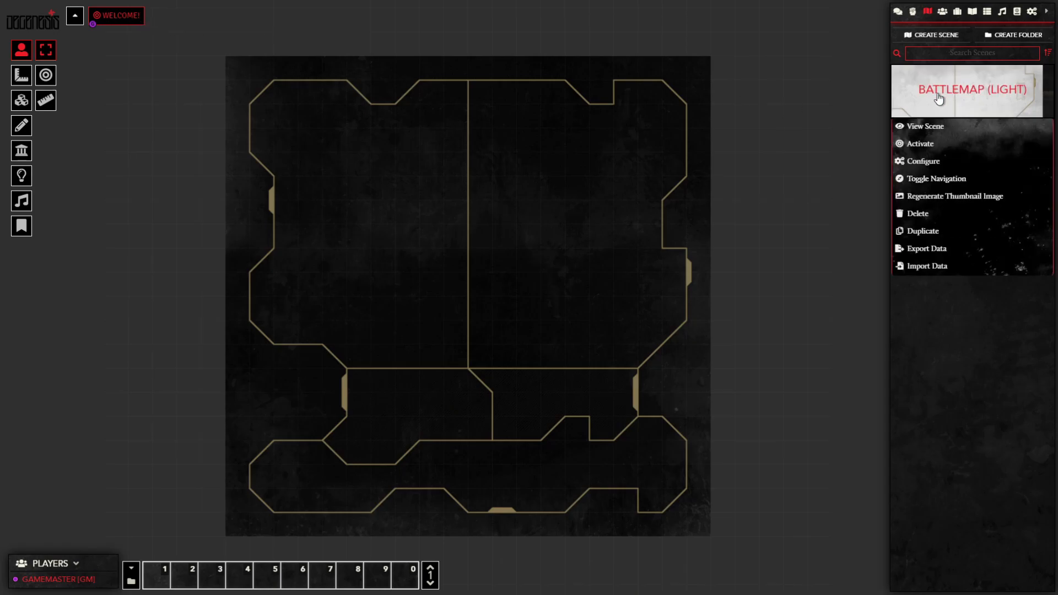
click(938, 160)
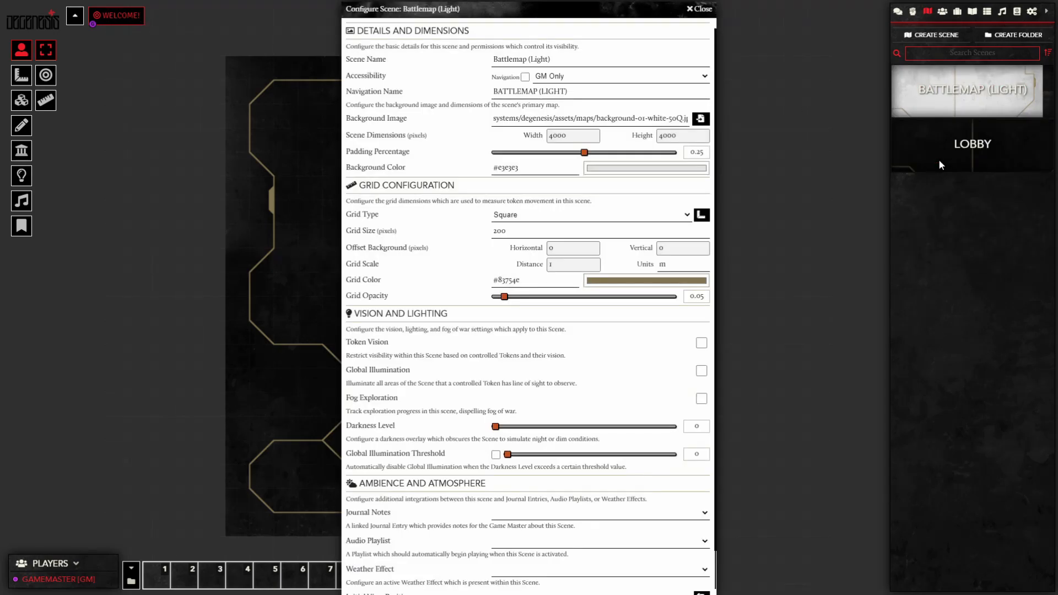
click(523, 80)
scroll(551, 496, down, 3)
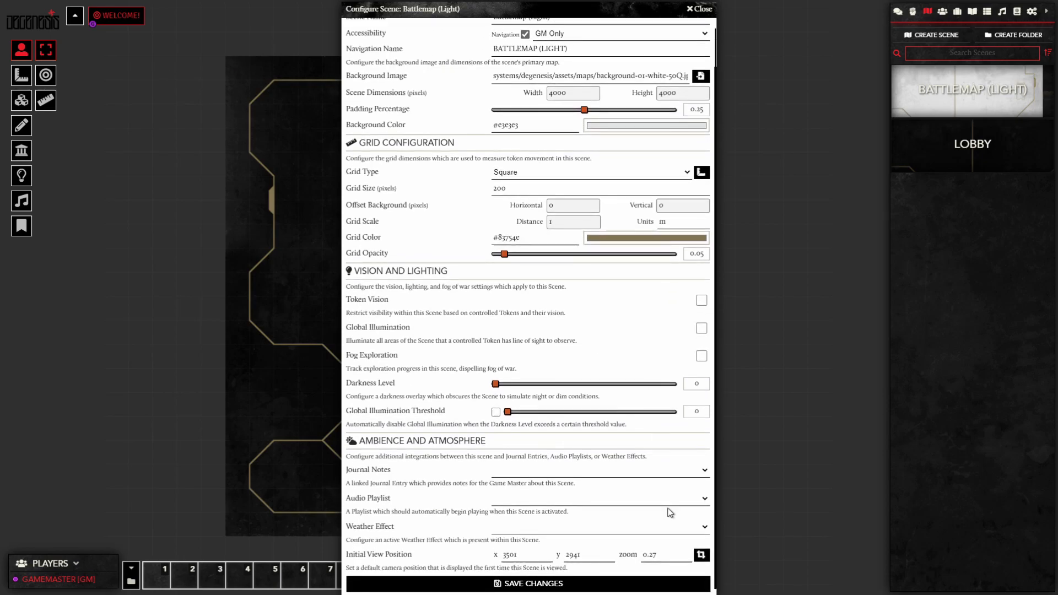
click(563, 580)
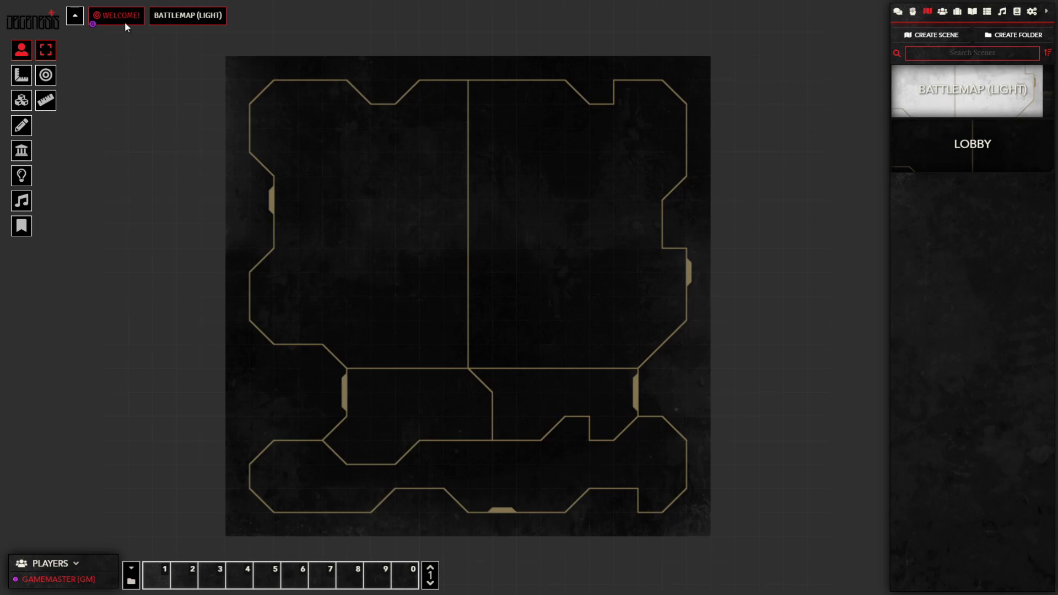
Step: View the light battlemap and activate it for players
click(181, 21)
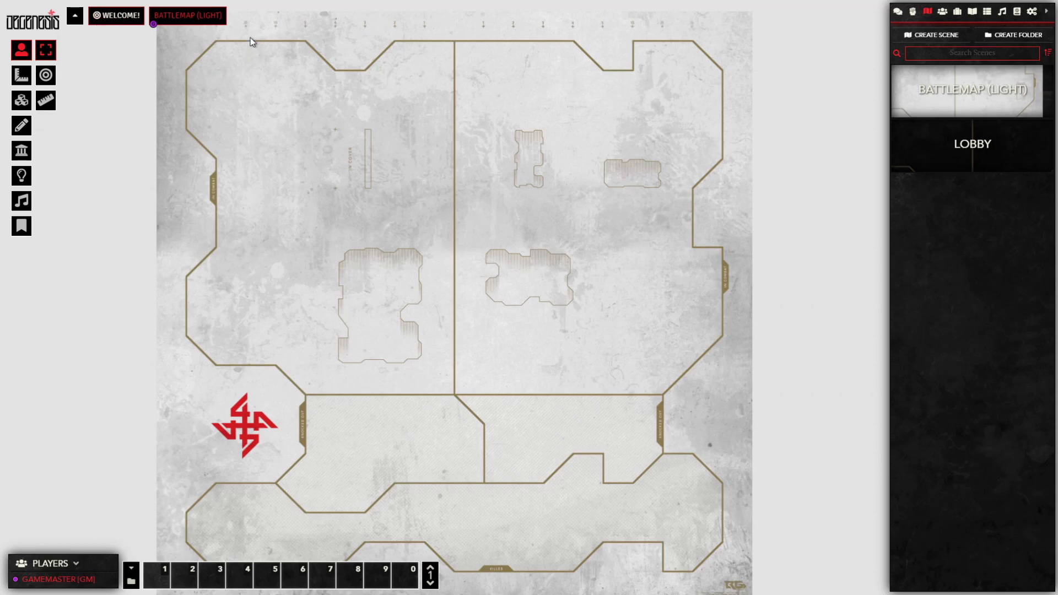
right_click(190, 19)
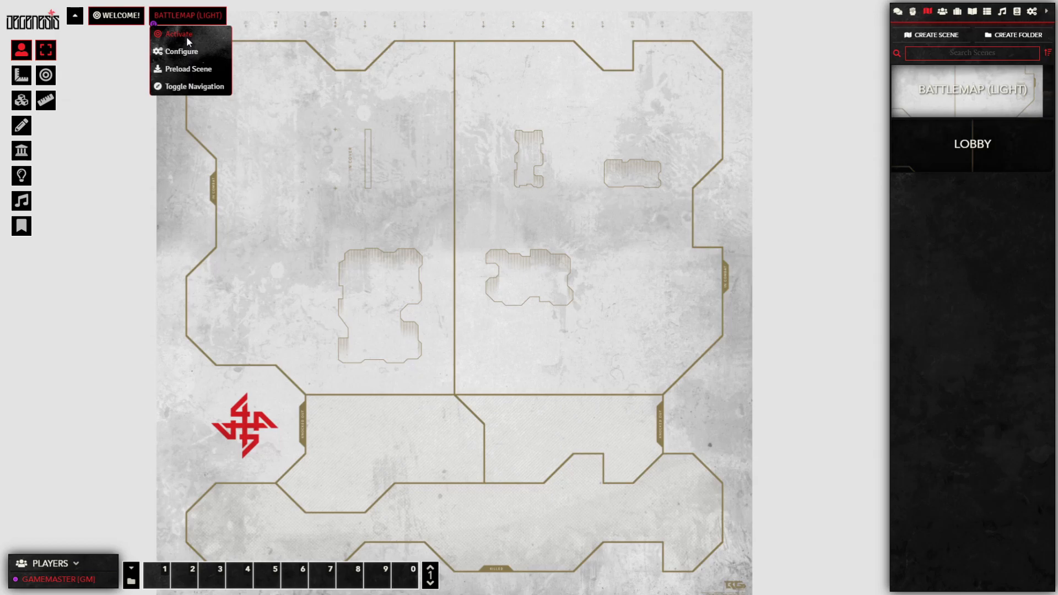
click(187, 36)
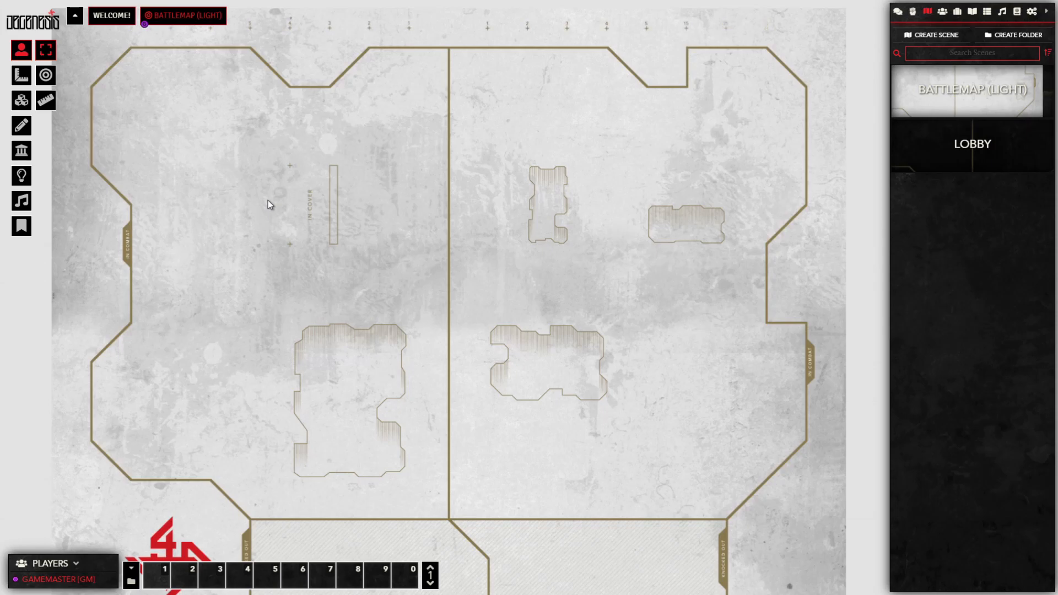
click(25, 104)
Step: On the Tiles layer, select the In Cover tile and nudge the upper-middle cover tile
click(23, 104)
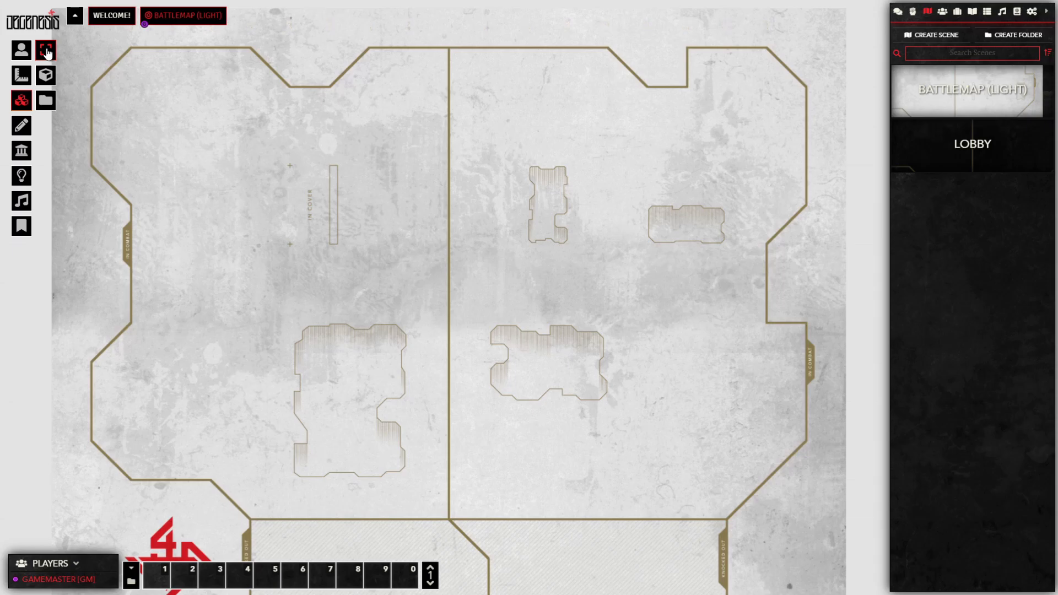
click(328, 190)
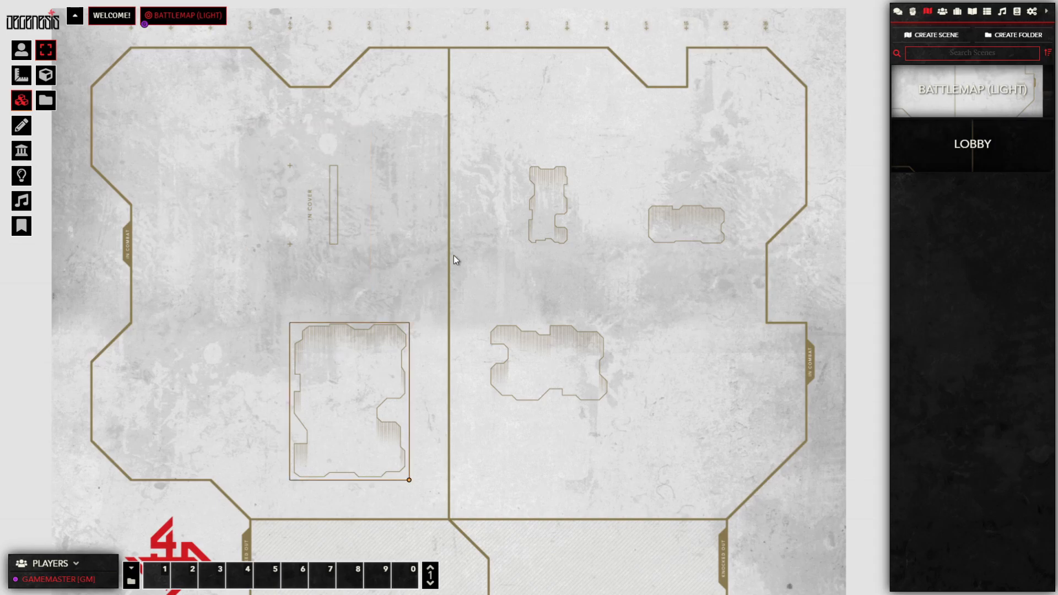
drag(541, 202, 519, 203)
mouse_move(545, 245)
mouse_down()
mouse_move(537, 226)
mouse_move(548, 246)
mouse_up()
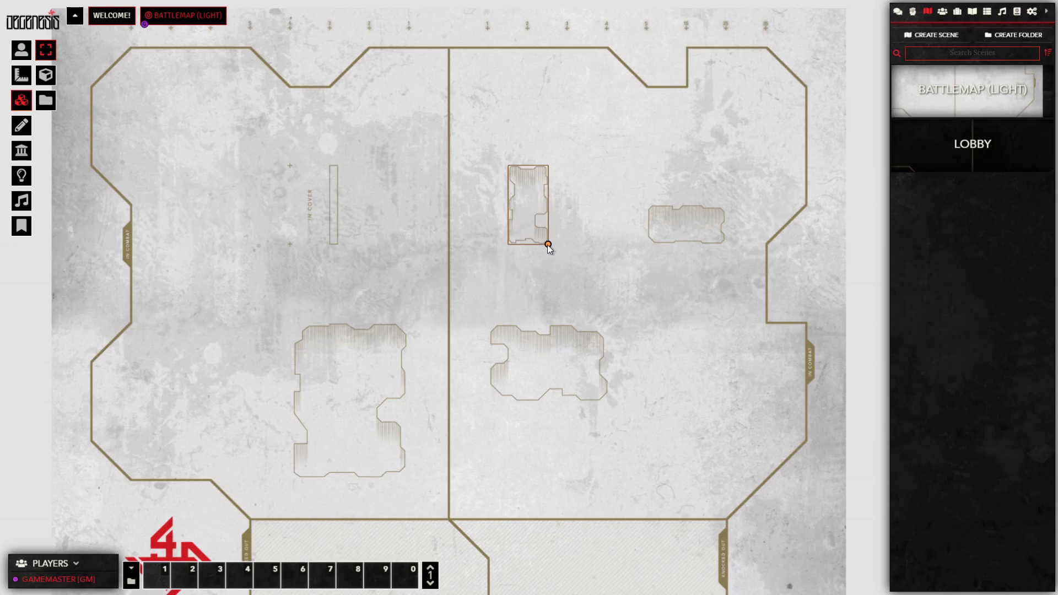
Step: Raise the light battlemap's grid opacity to 0.25
right_click(952, 95)
click(908, 128)
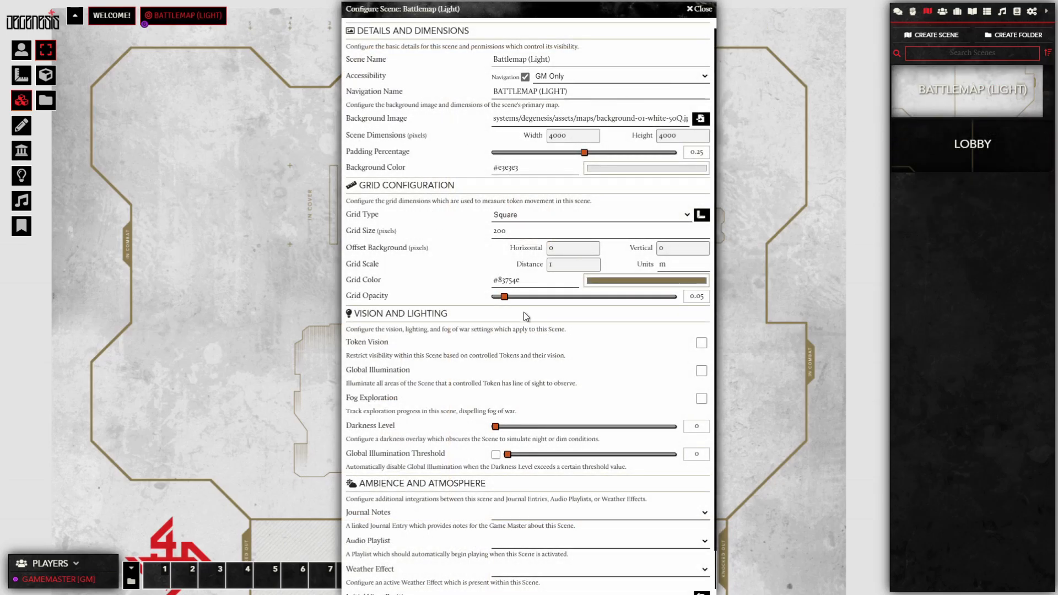
drag(505, 297, 537, 302)
scroll(664, 570, down, 2)
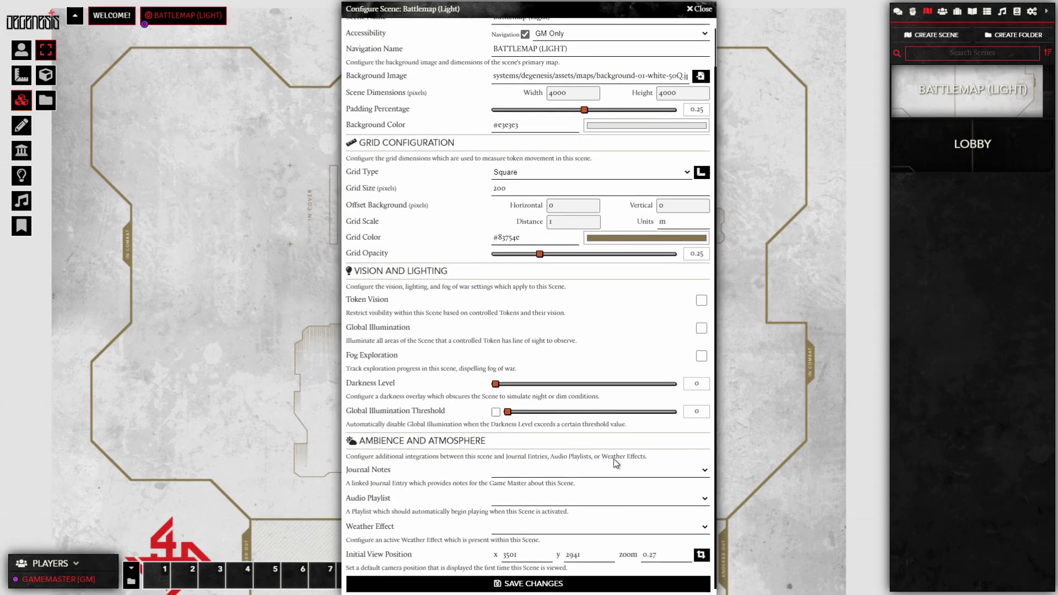
click(533, 584)
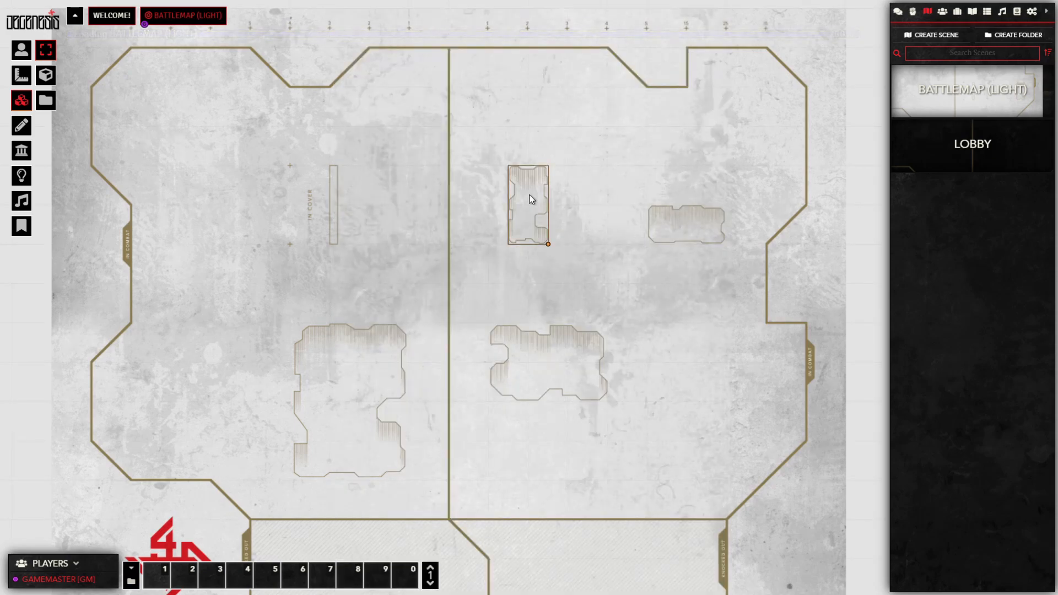
Step: Move the upper-middle cover tile down-right and the In Cover tile to the left
drag(530, 194, 512, 194)
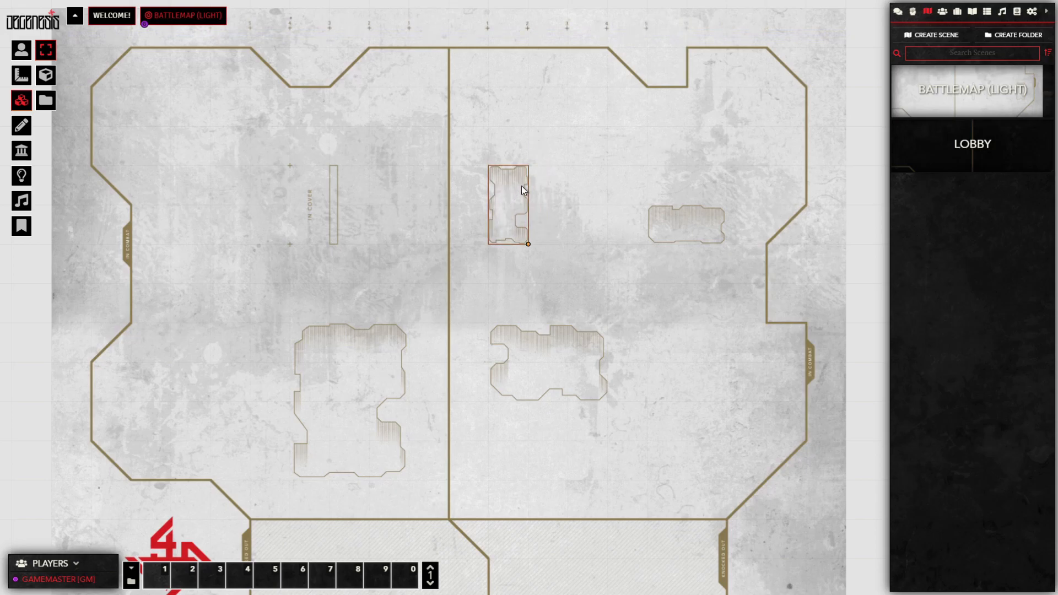
drag(508, 223, 549, 260)
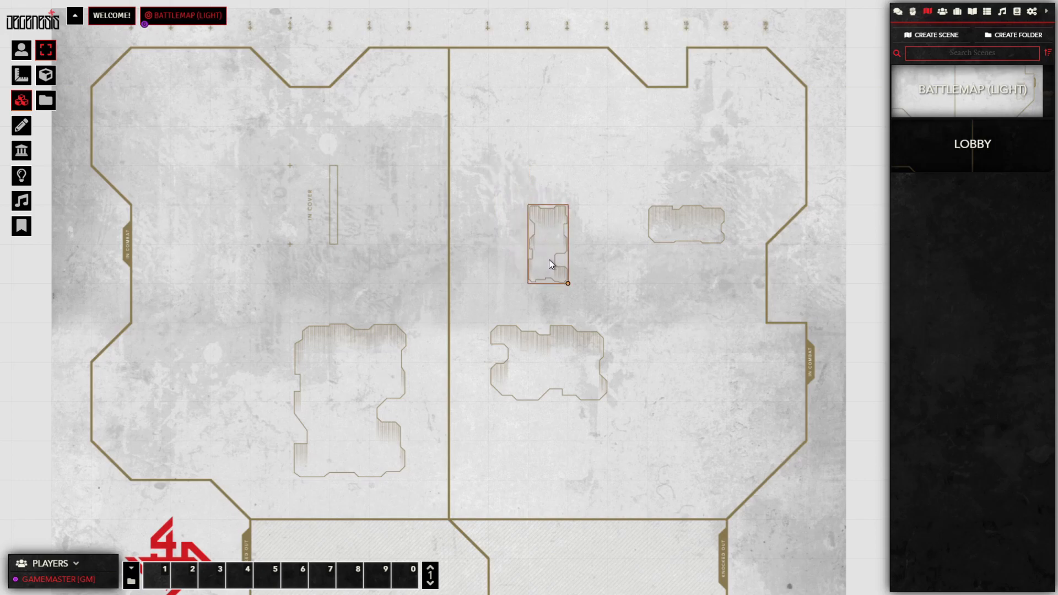
drag(327, 202, 247, 205)
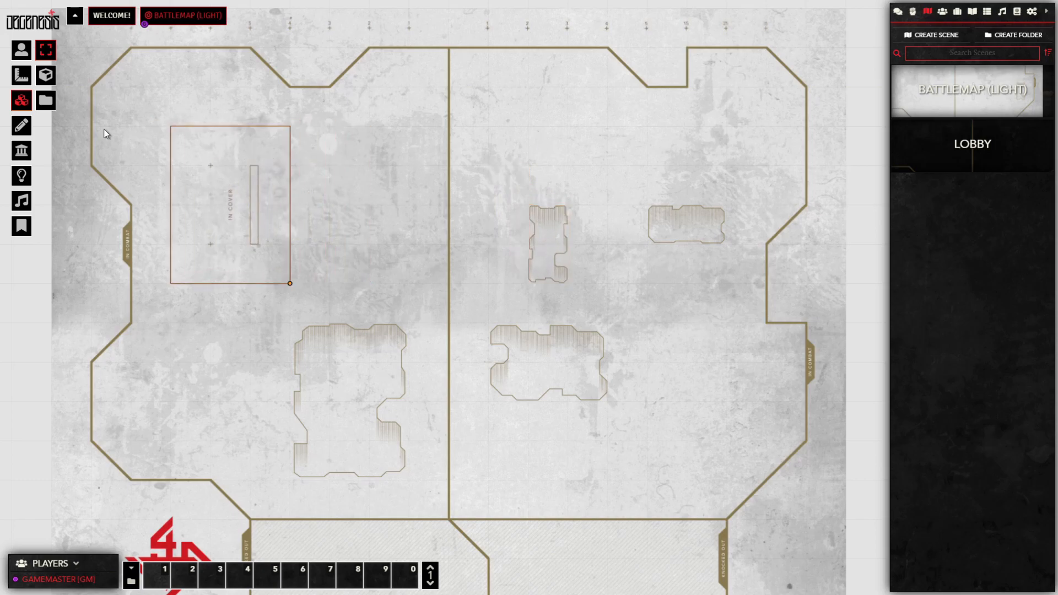
Step: Place a static obstacle tile from systems/degenesis/assets/tiles/static on the map's left side
click(47, 103)
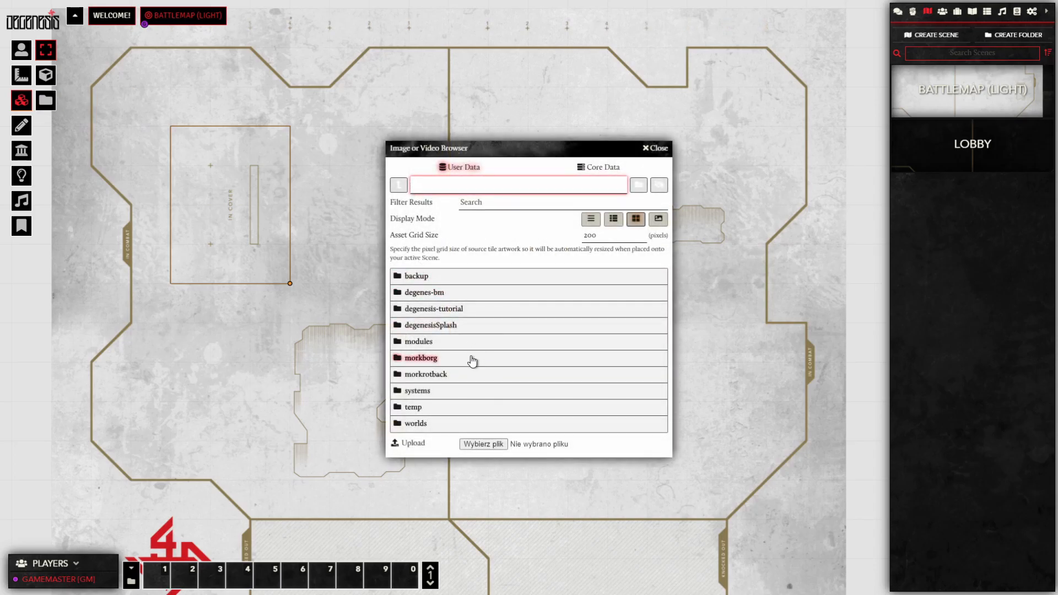
click(427, 391)
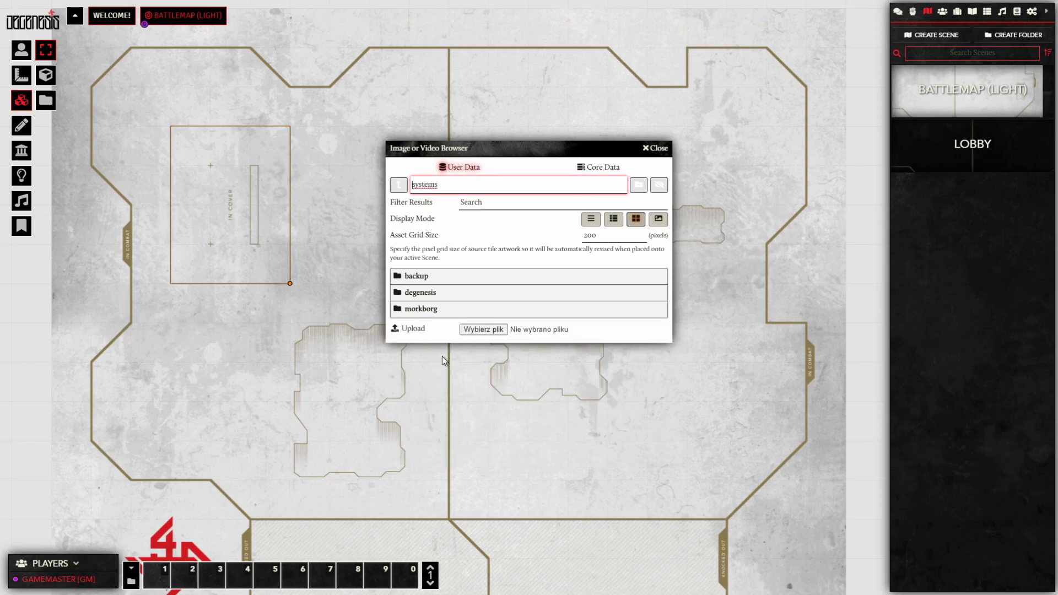
click(430, 293)
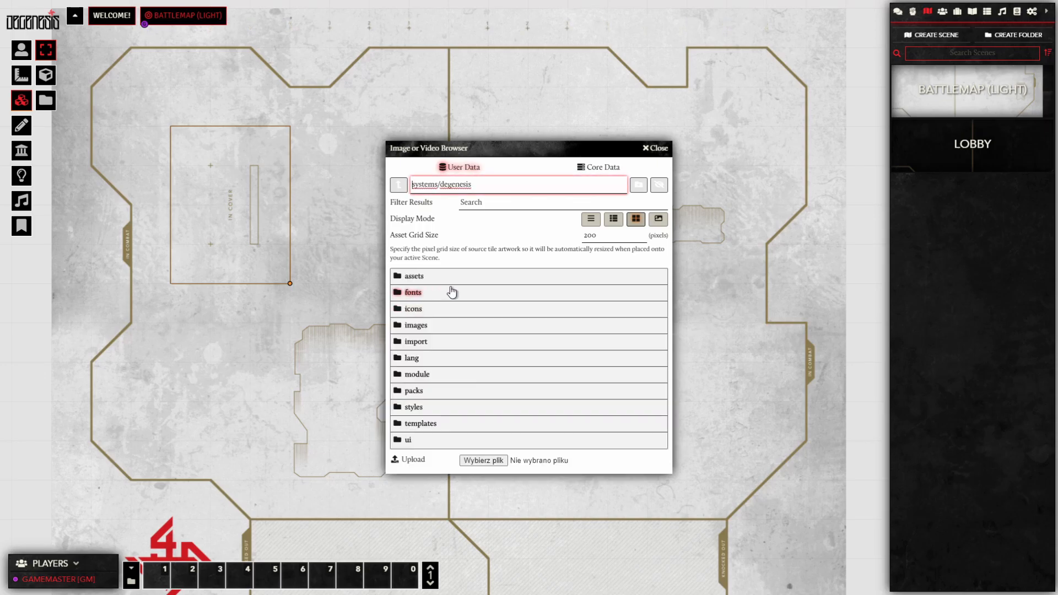
click(419, 277)
click(414, 293)
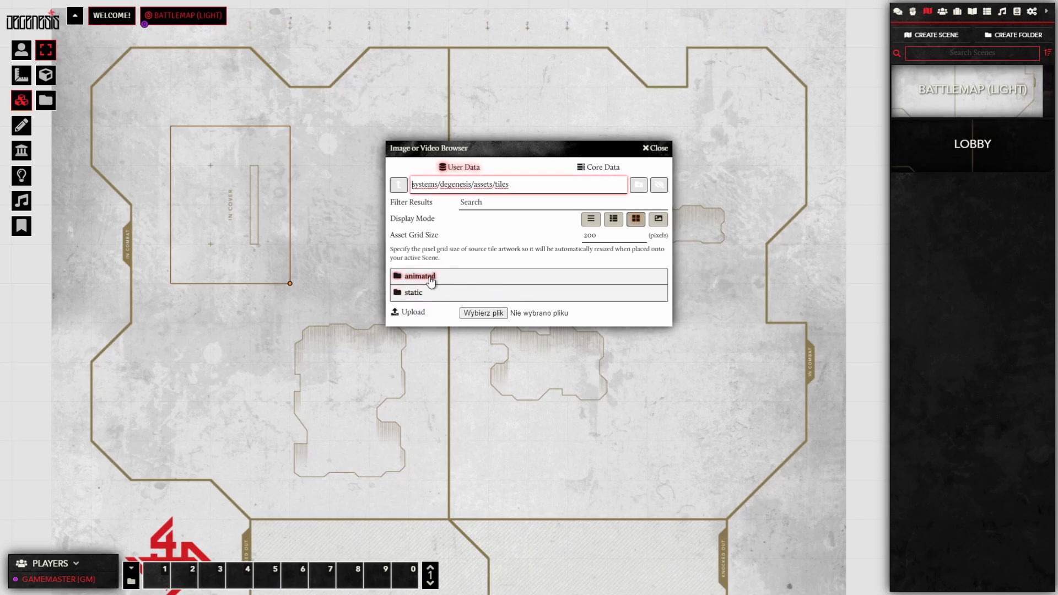
click(423, 298)
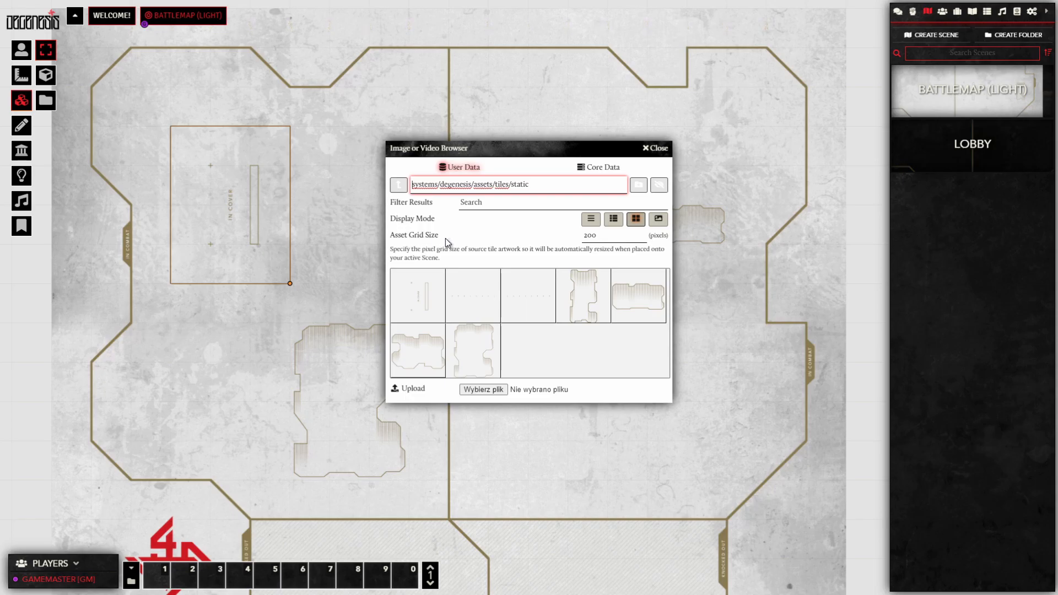
click(611, 238)
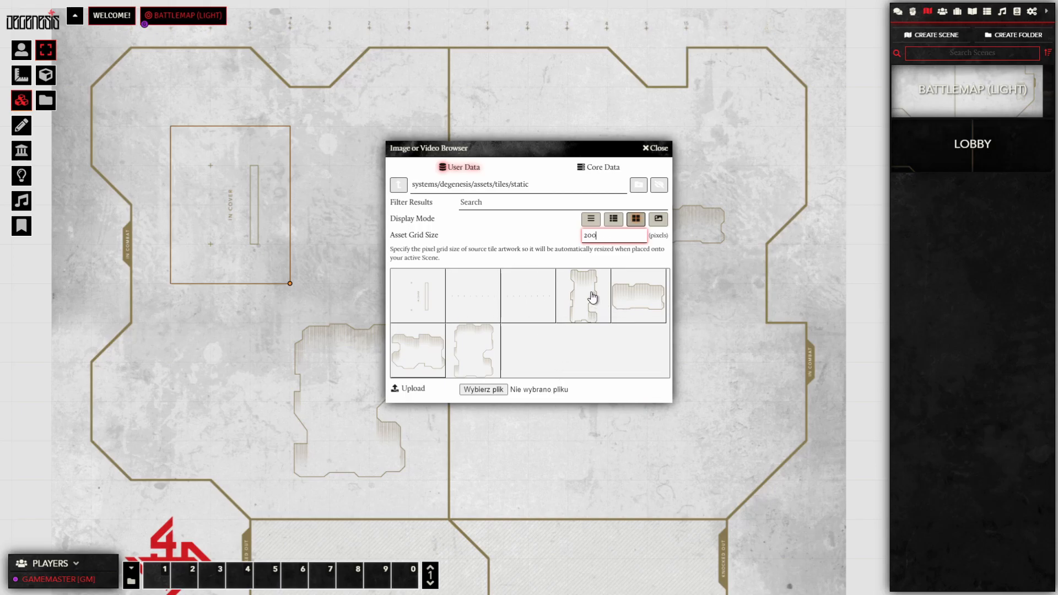
drag(592, 298, 190, 366)
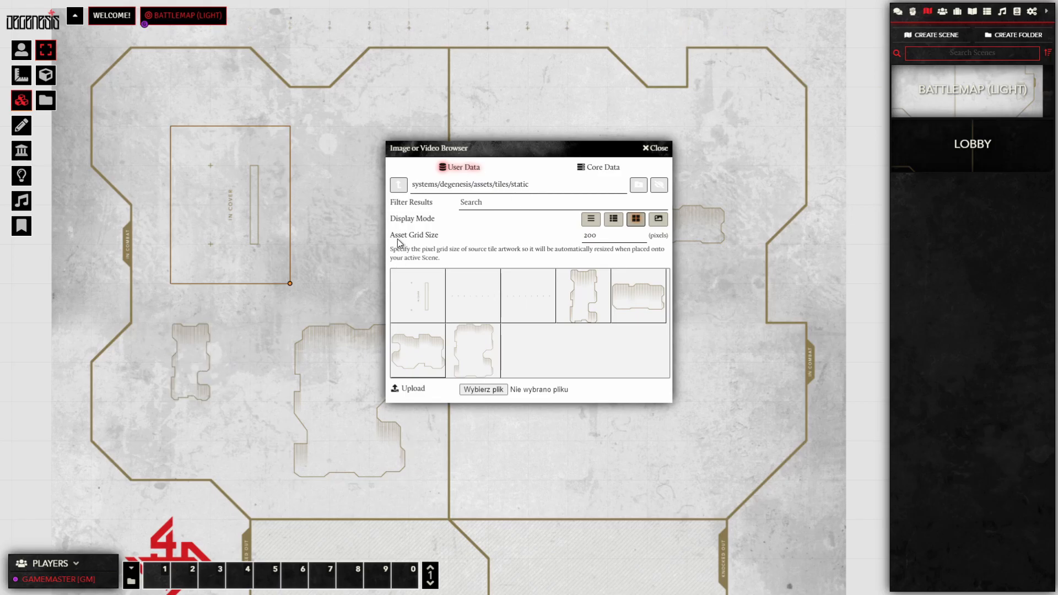
Step: Place the animated obstacle_3x2.webm tile near the top centre of the map
click(398, 185)
click(424, 280)
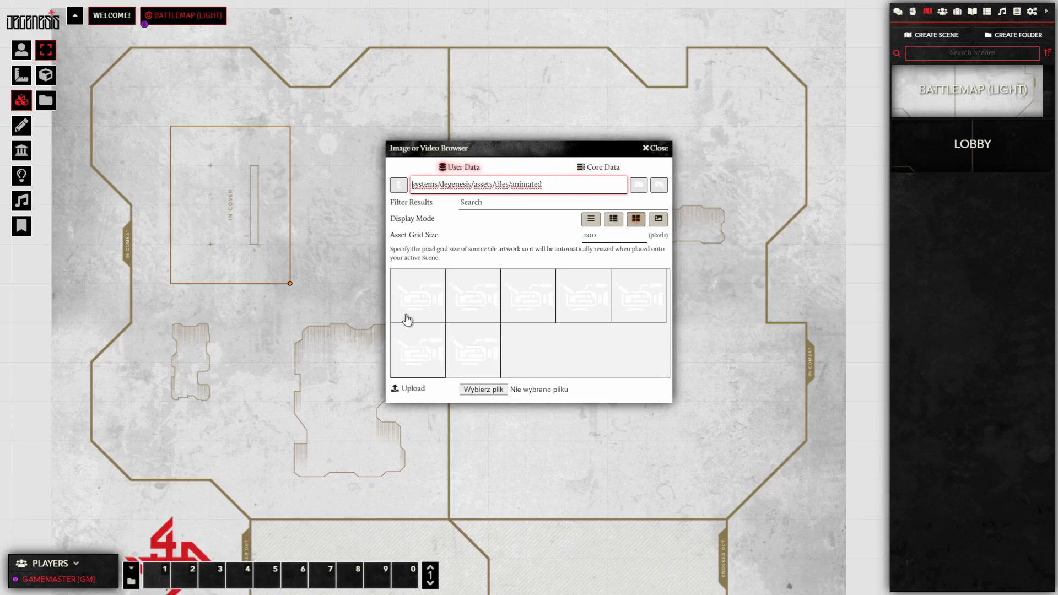
click(591, 220)
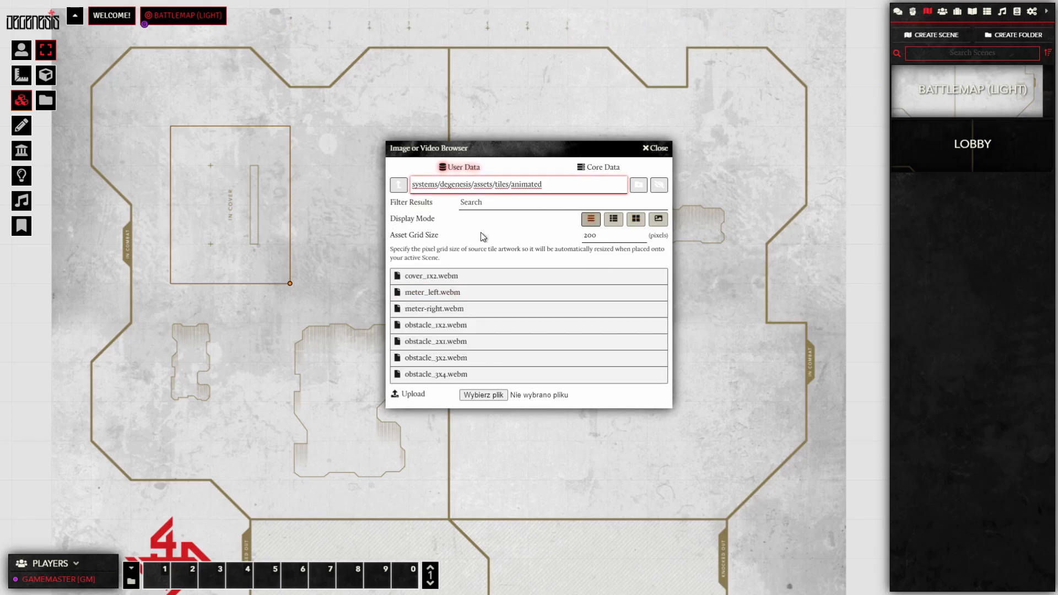
drag(506, 157, 680, 149)
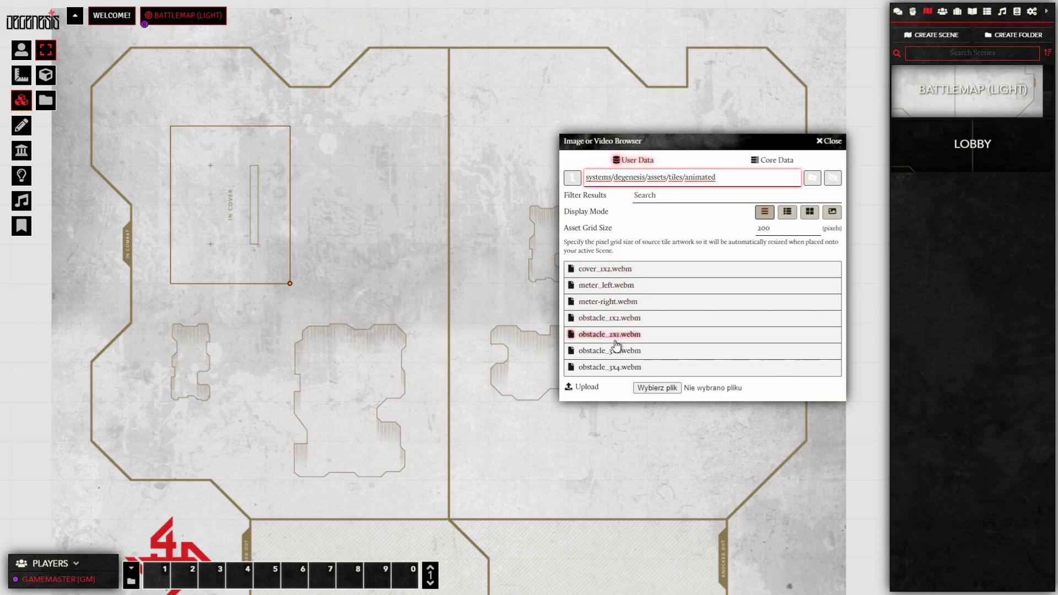
drag(621, 357, 384, 188)
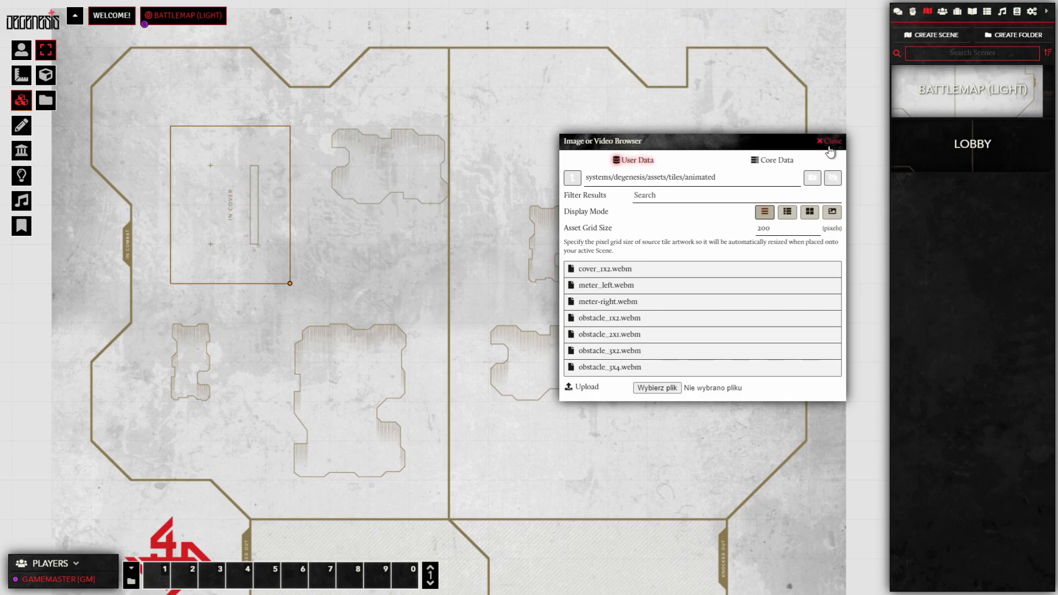
click(829, 142)
Step: Create a character-type actor named PIAST in the Actors directory
click(485, 170)
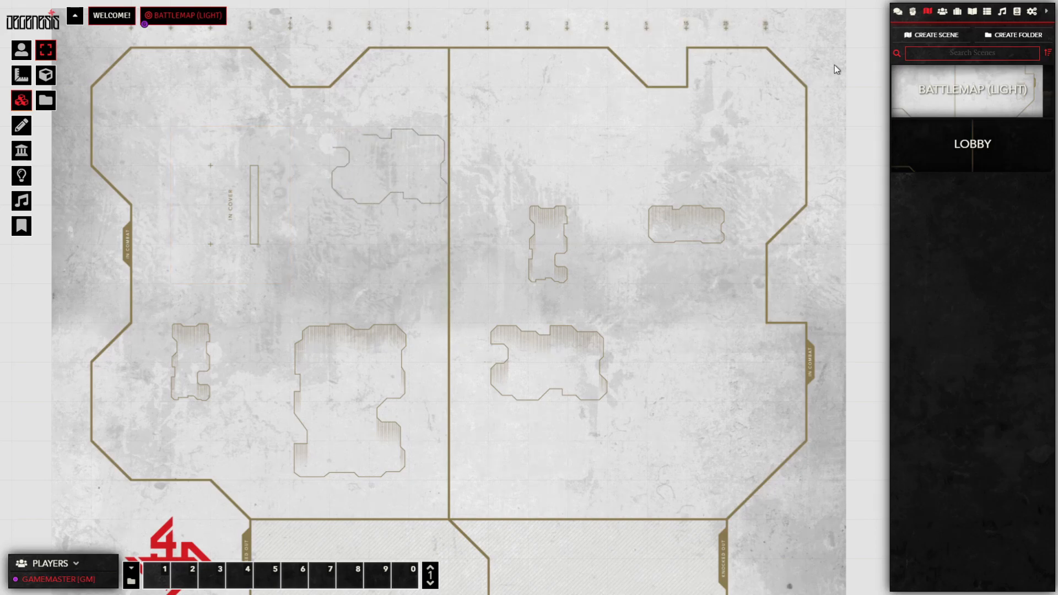
click(942, 12)
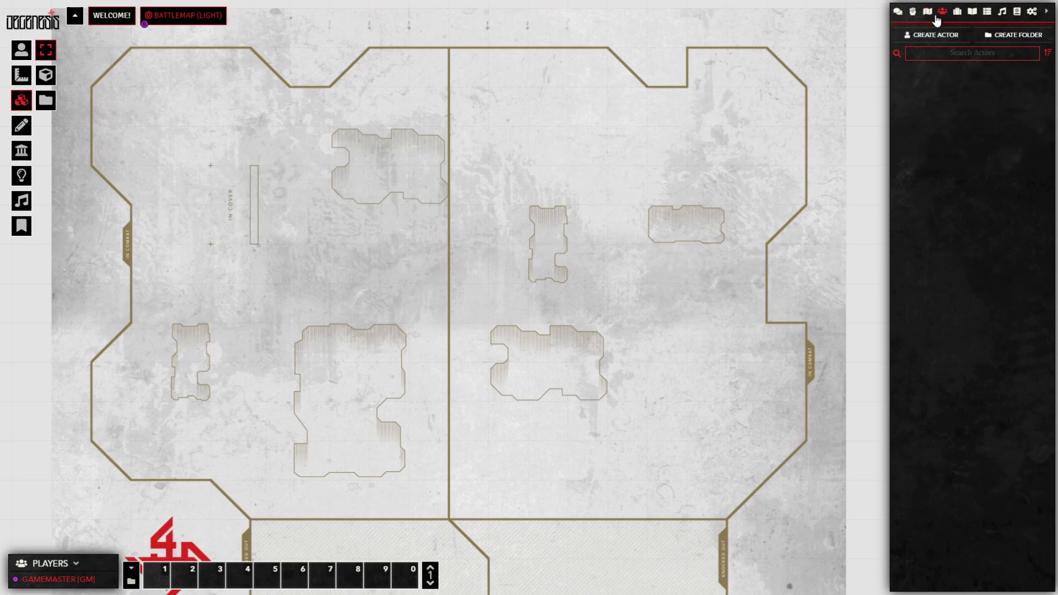
click(932, 35)
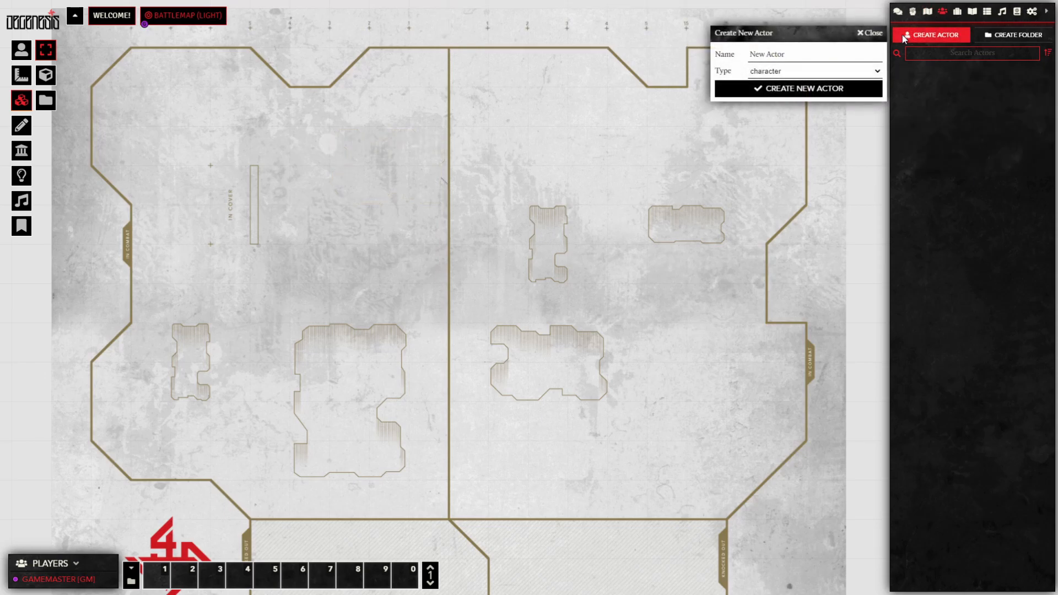
click(806, 49)
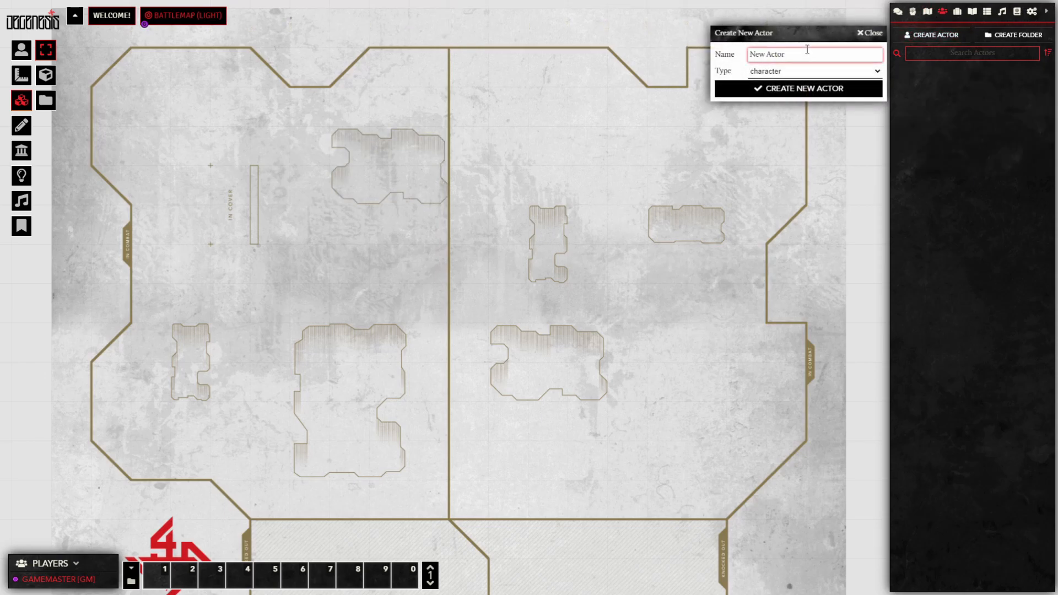
text(Pl)
click(779, 69)
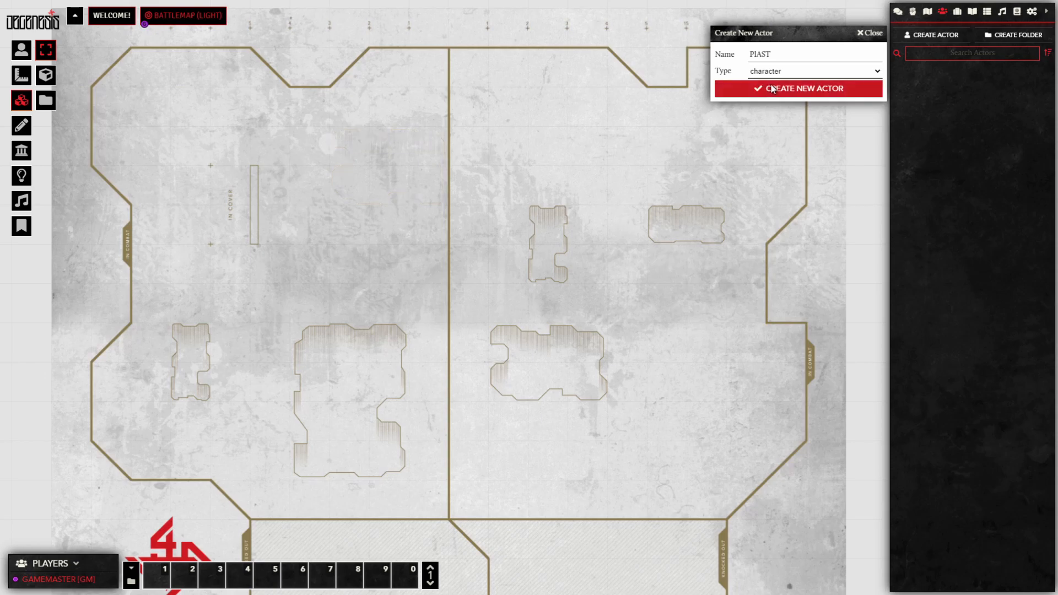
click(860, 95)
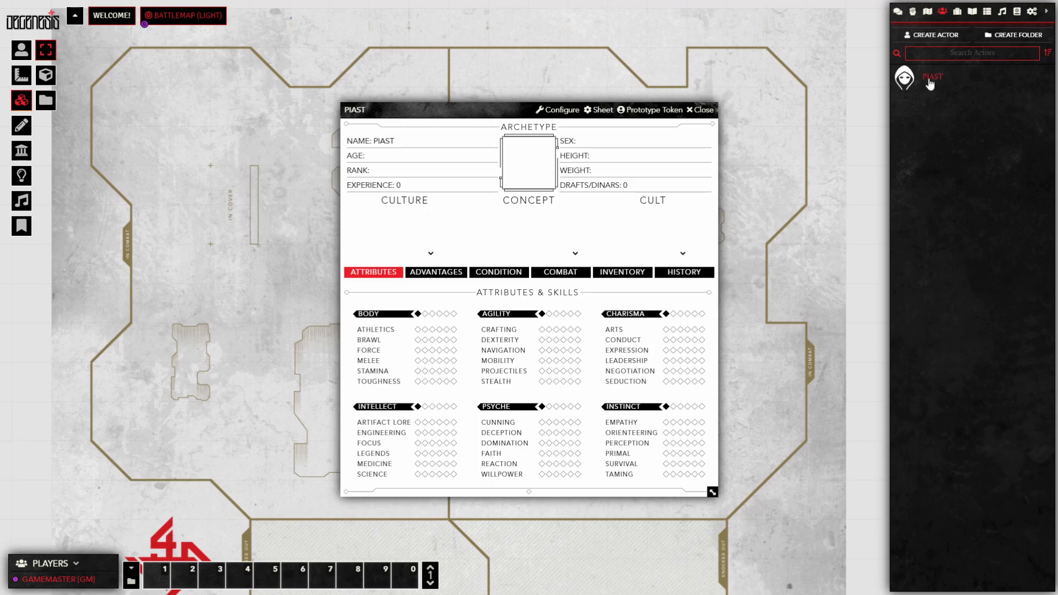
Step: Reopen PIAST's character sheet and shift it slightly left
click(705, 110)
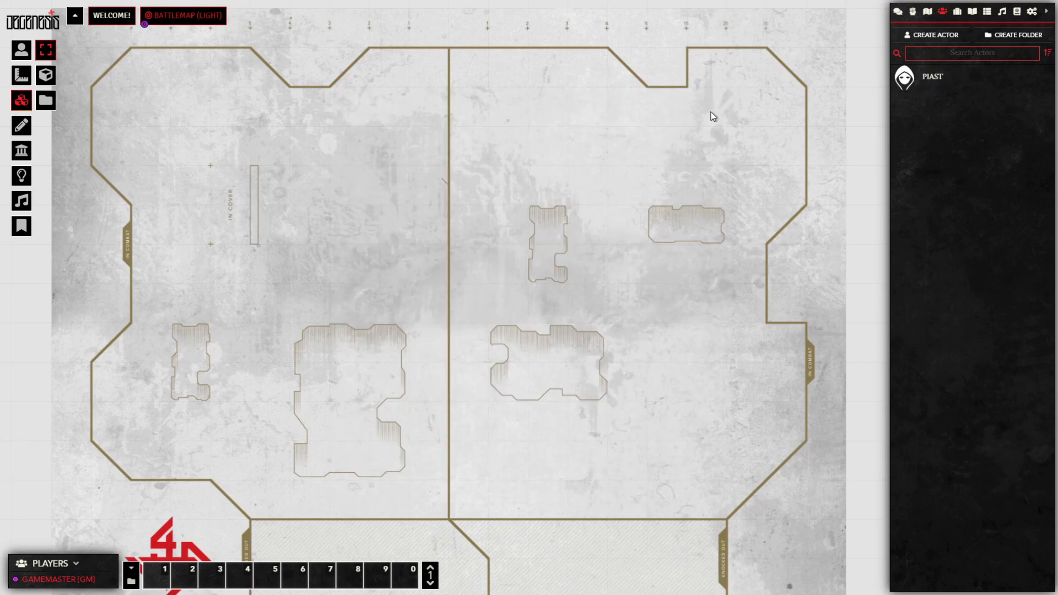
click(934, 79)
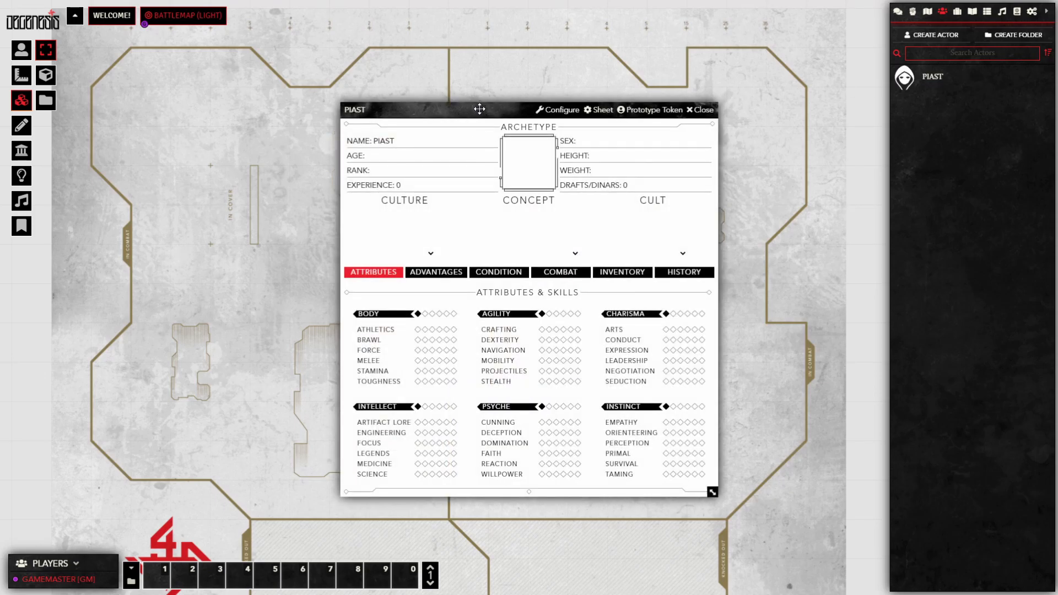
drag(480, 109, 453, 108)
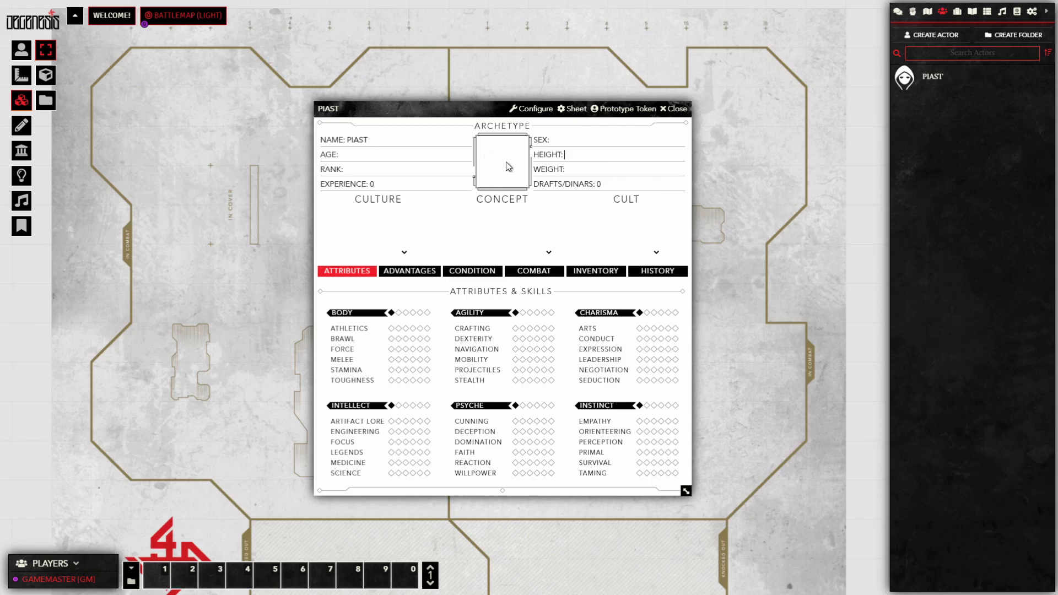
Step: Set PIAST's portrait to degenesis-tutorial/ep.01/avatars/PIAST.jpg
click(506, 159)
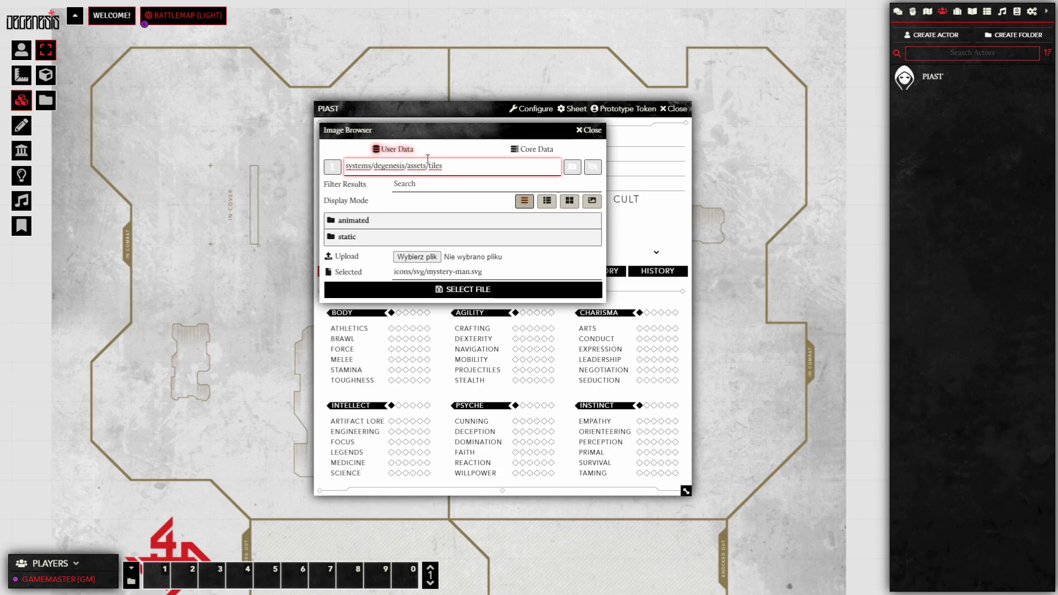
click(411, 151)
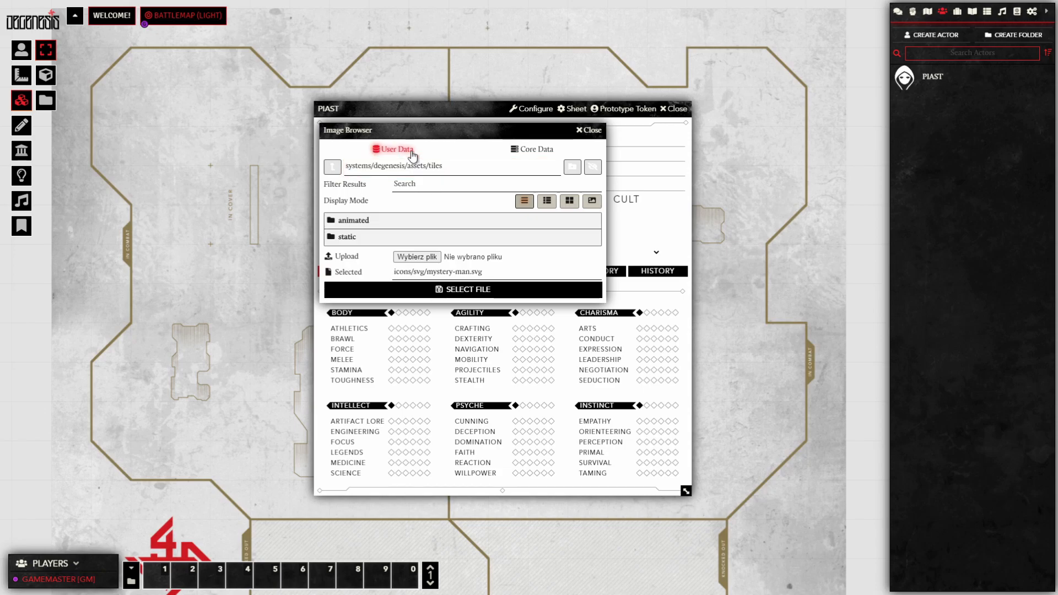
click(333, 167)
click(332, 167)
click(333, 167)
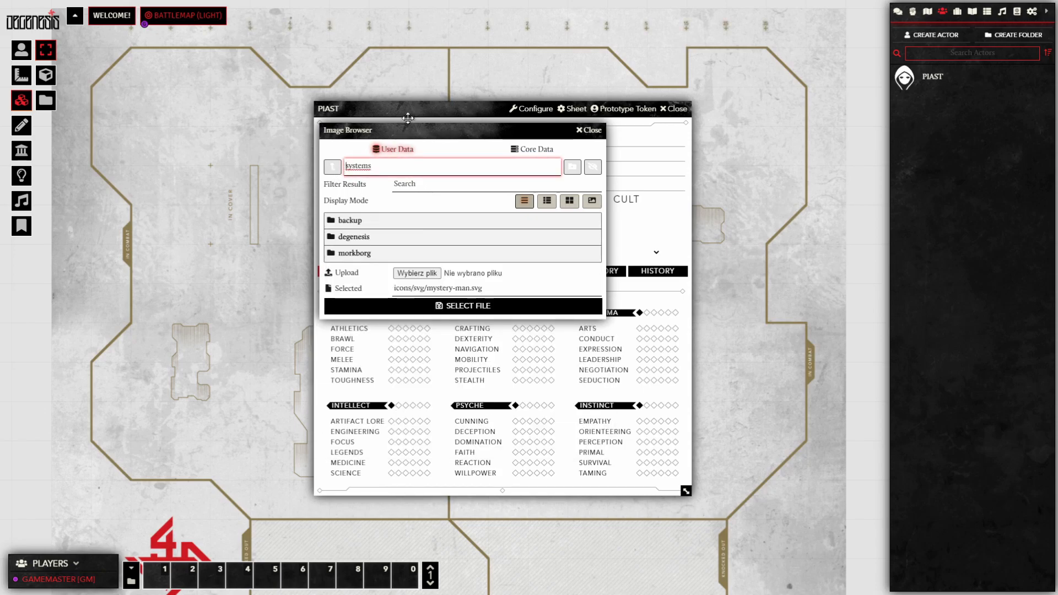
click(333, 167)
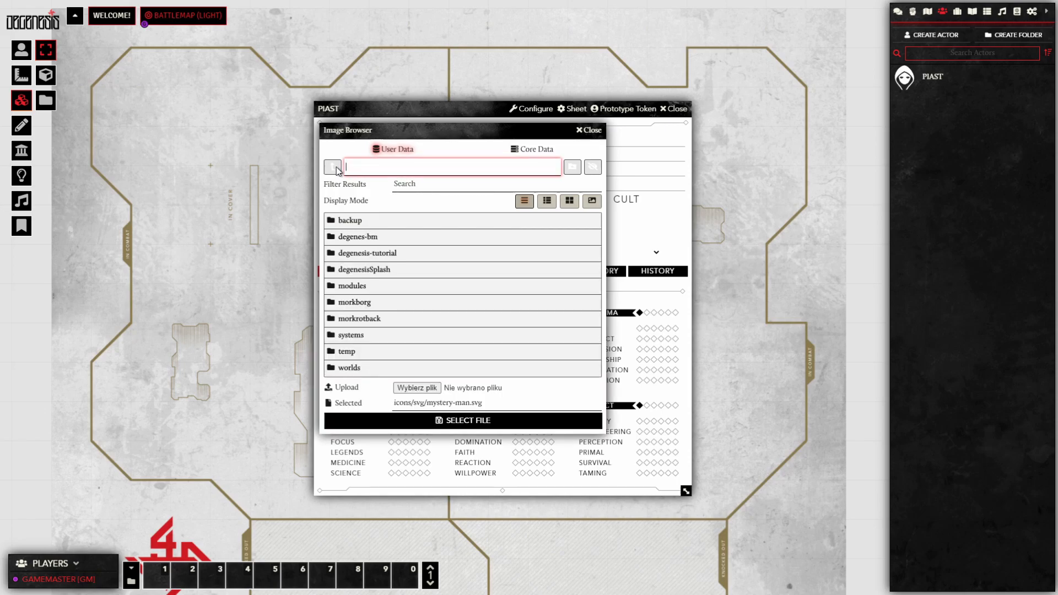
click(350, 253)
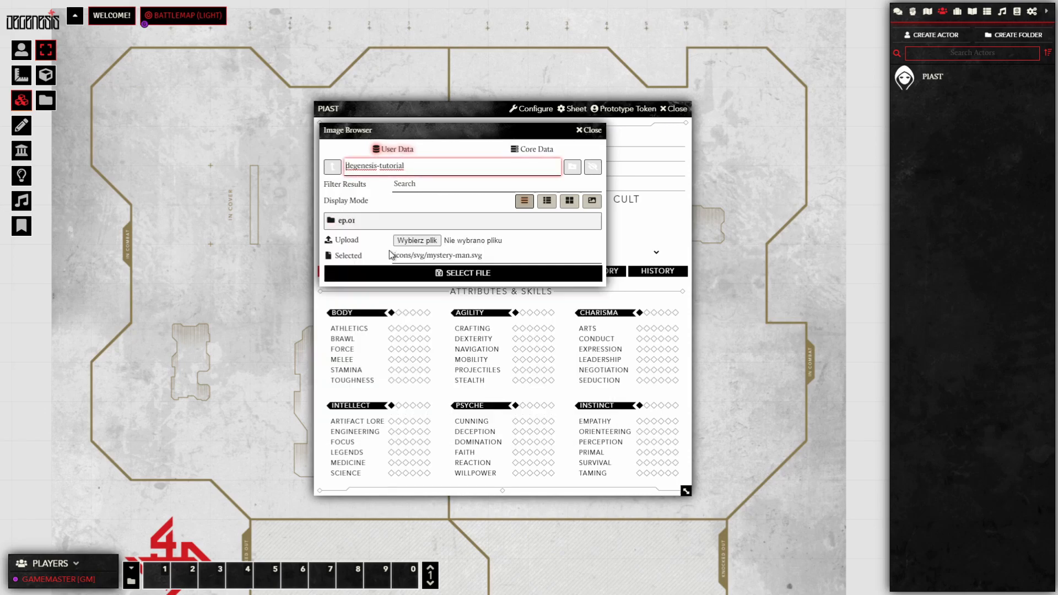
click(358, 227)
click(358, 226)
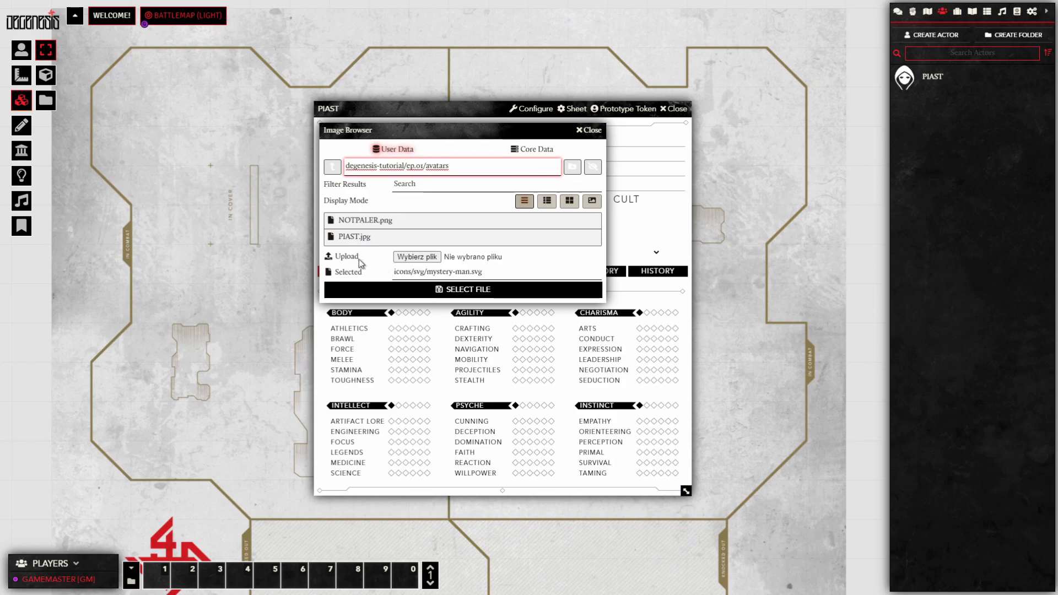
click(354, 237)
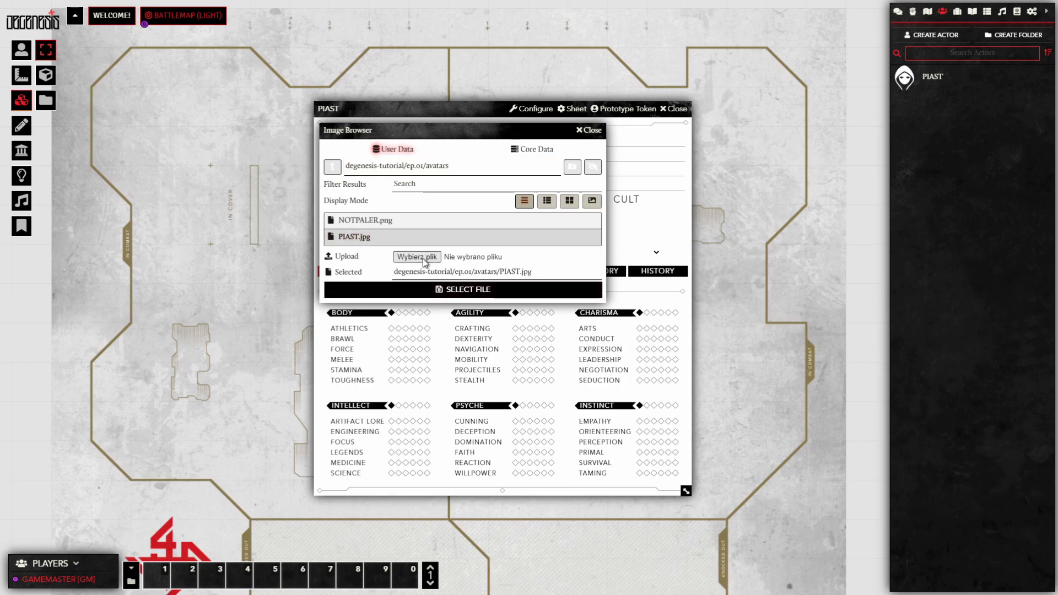
click(516, 291)
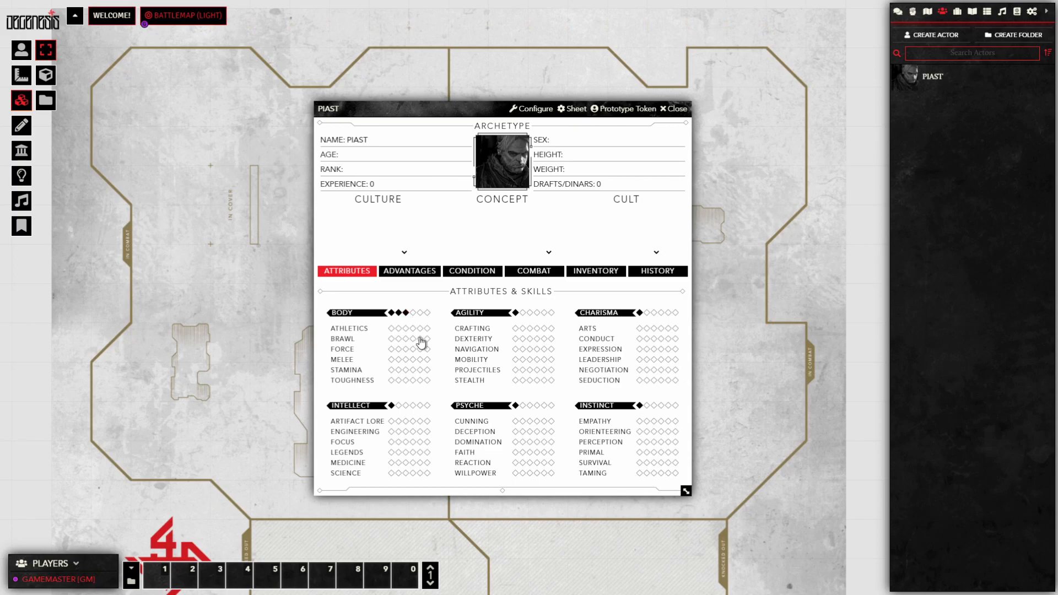
Step: Rate Athletics 2, Force 2, Melee 3, Stamina 2 and Toughness 3
click(398, 328)
click(399, 349)
click(406, 360)
click(399, 381)
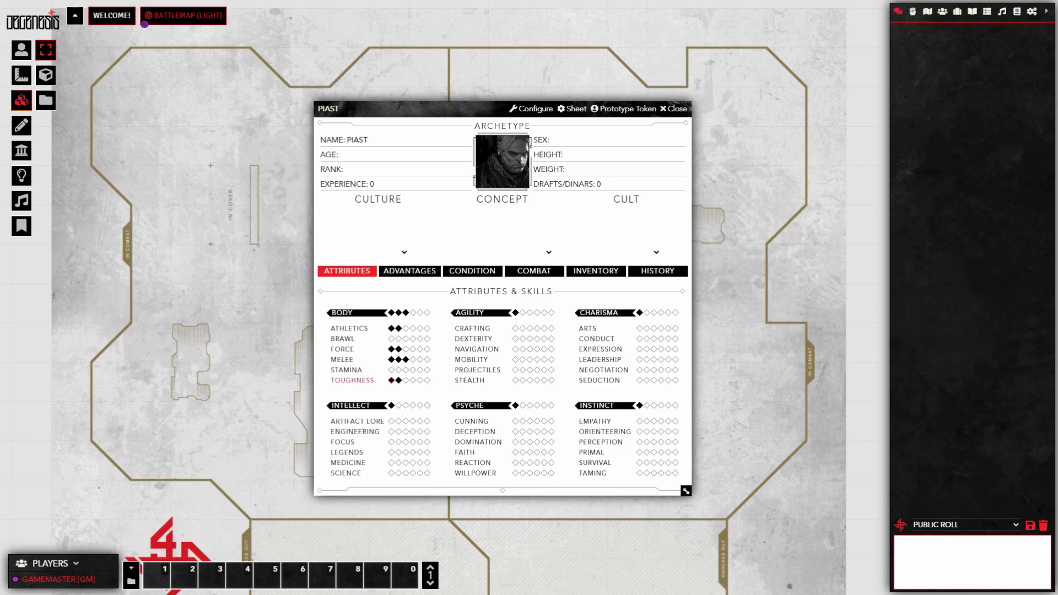
click(392, 383)
click(413, 380)
click(391, 380)
click(391, 380)
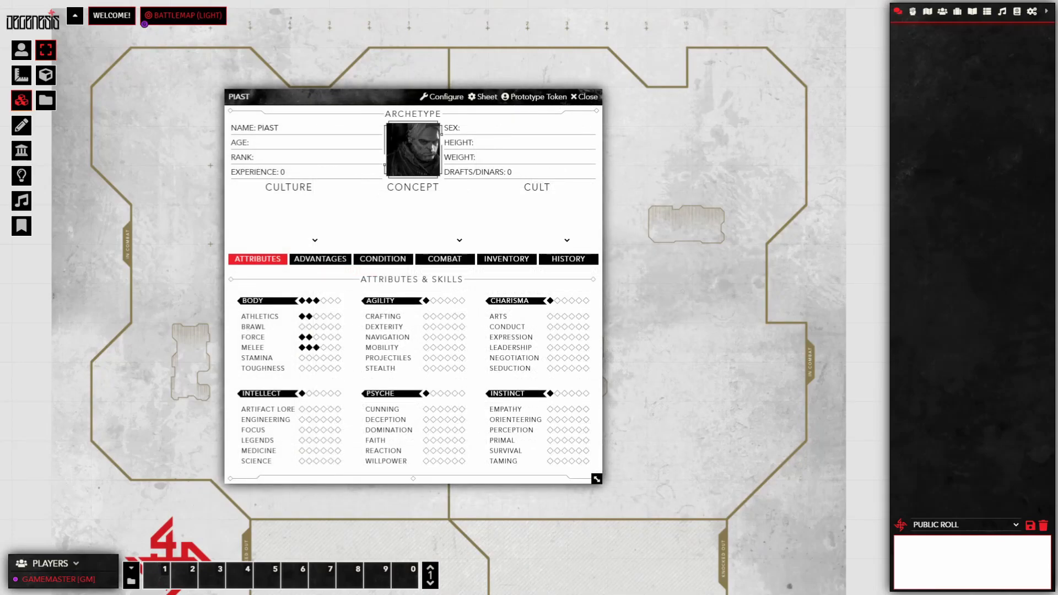
click(309, 357)
click(317, 368)
Step: Rate Engineering 2, Focus 2, Legends 2, Medicine 3 and Science 3
click(309, 419)
click(310, 429)
click(310, 441)
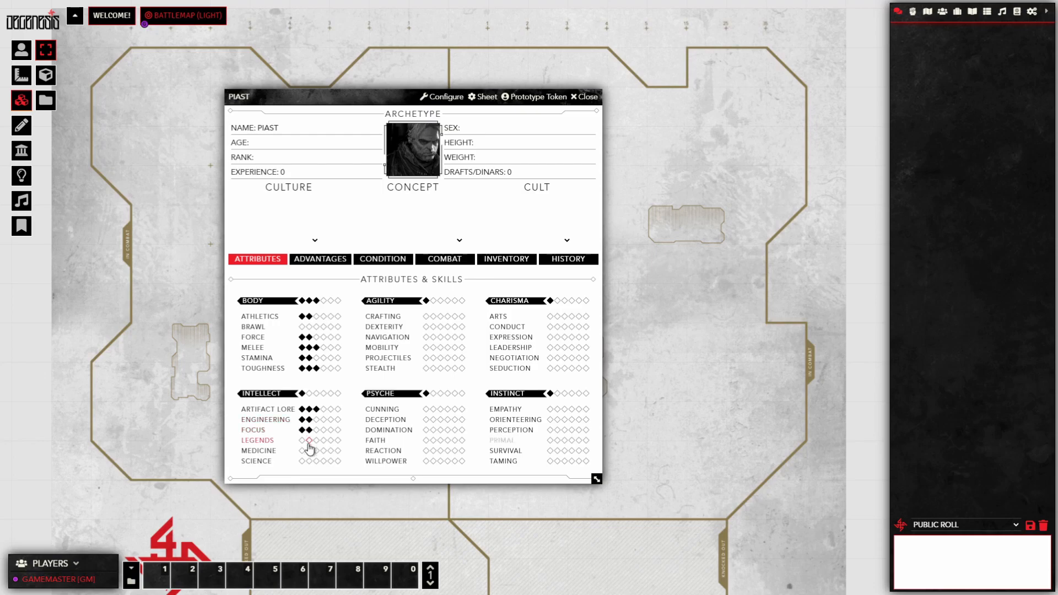
click(317, 450)
click(316, 461)
Step: Rate Crafting 3, Dexterity 3, Projectiles 2, Stealth 2, Faith 1 and Reaction 3
click(441, 316)
click(440, 327)
click(433, 358)
click(433, 368)
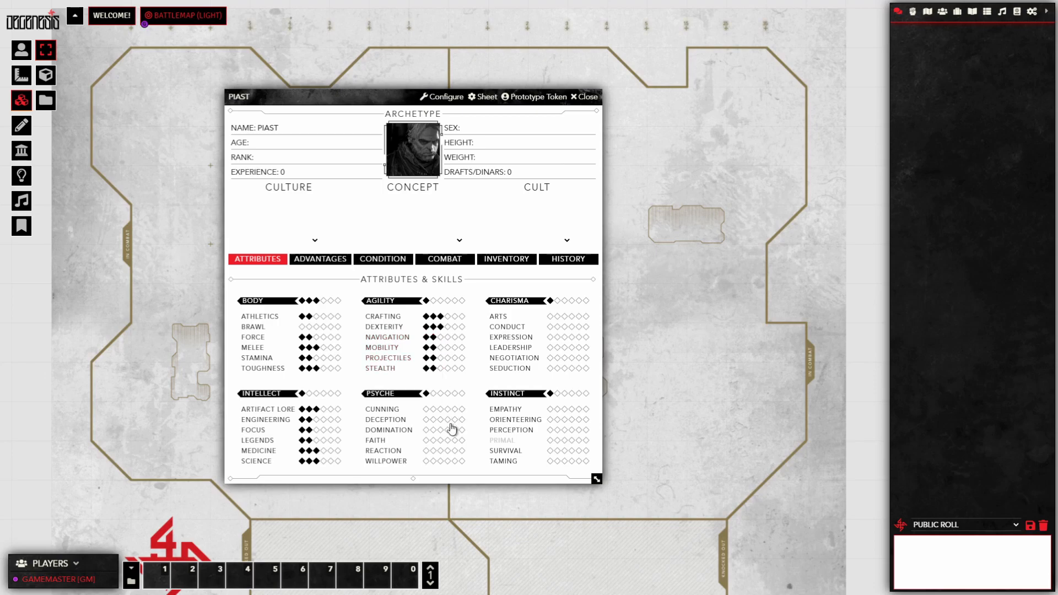
click(426, 440)
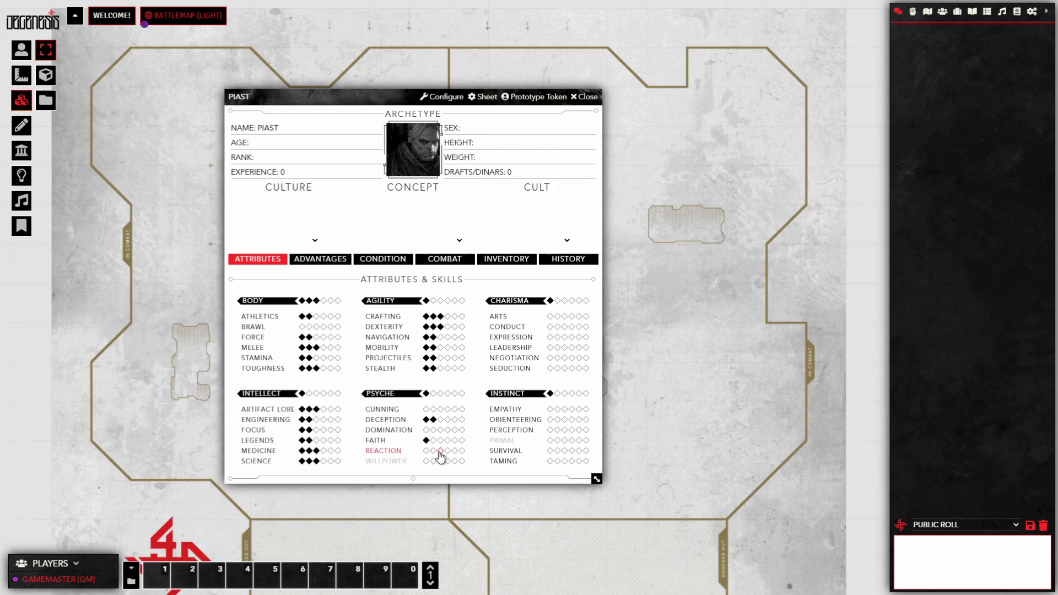
click(440, 451)
Step: Raise Charisma to 3, Instinct to 4, Psyche to 2, Agility to 3 and Intellect to 3
click(564, 302)
click(572, 393)
click(433, 394)
click(441, 301)
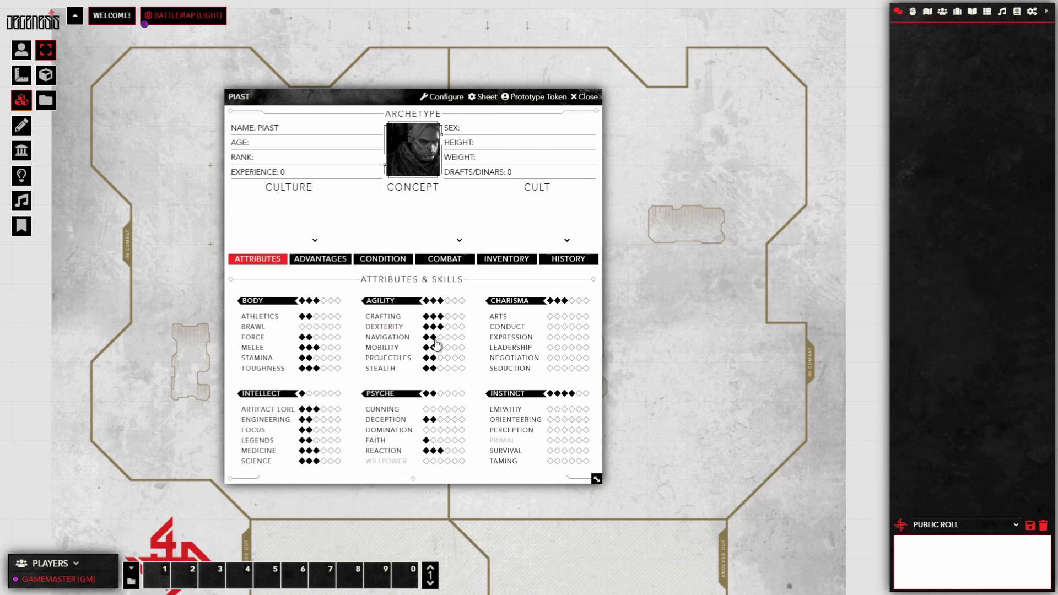
click(316, 394)
Step: Rate Arts 2, Expression 2, Negotiation 3, Seduction 1 and Leadership 5
click(557, 317)
click(557, 336)
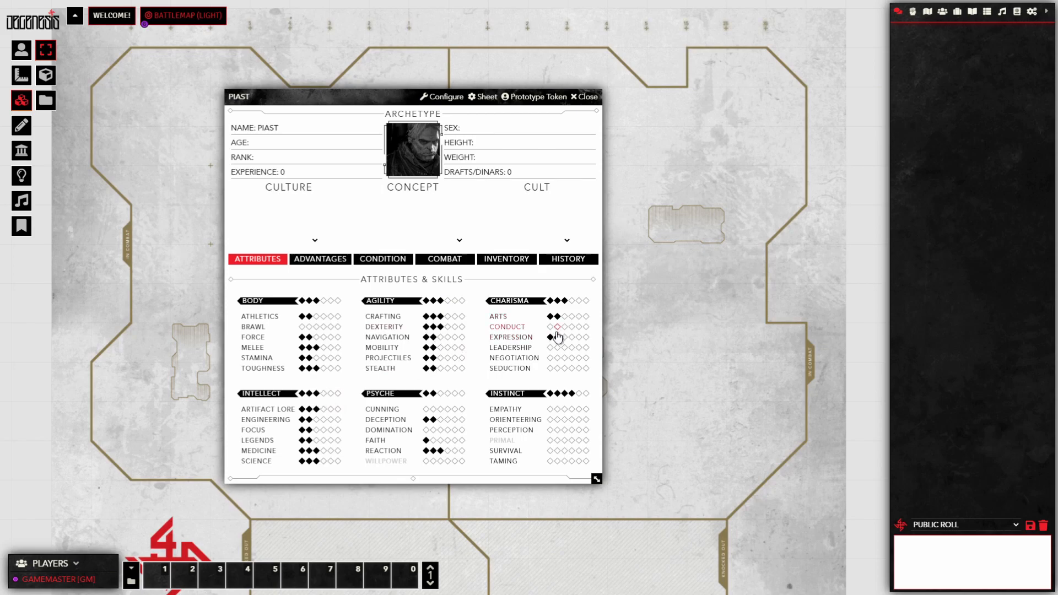
click(564, 357)
click(550, 368)
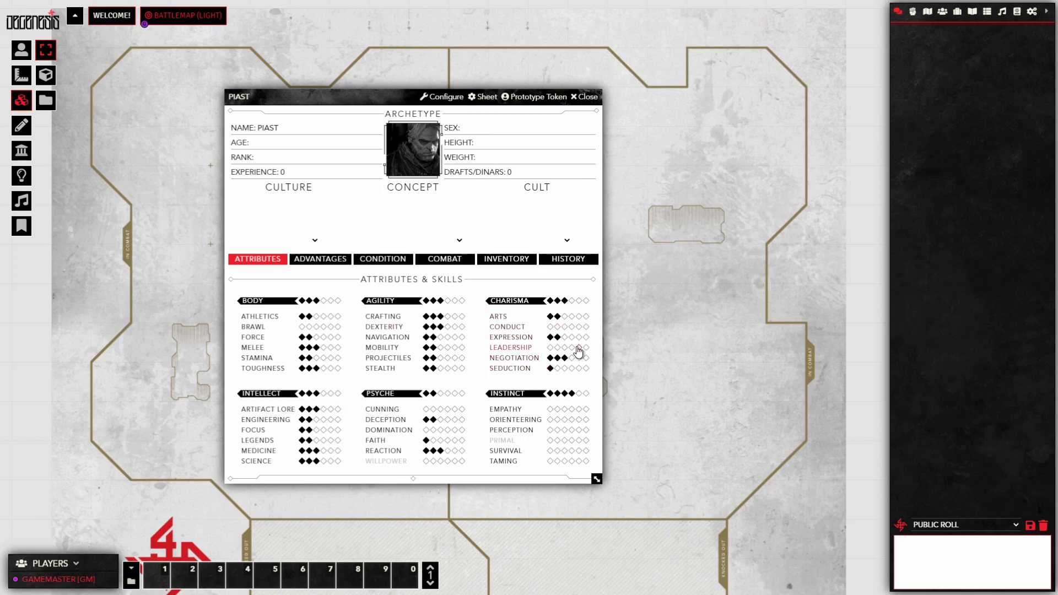
click(579, 347)
Step: Rate Empathy 2, Orienteering 4, Perception 4, Survival 3, Taming 3; set Culture to Pollen
click(557, 409)
click(571, 419)
click(571, 430)
click(564, 451)
click(565, 461)
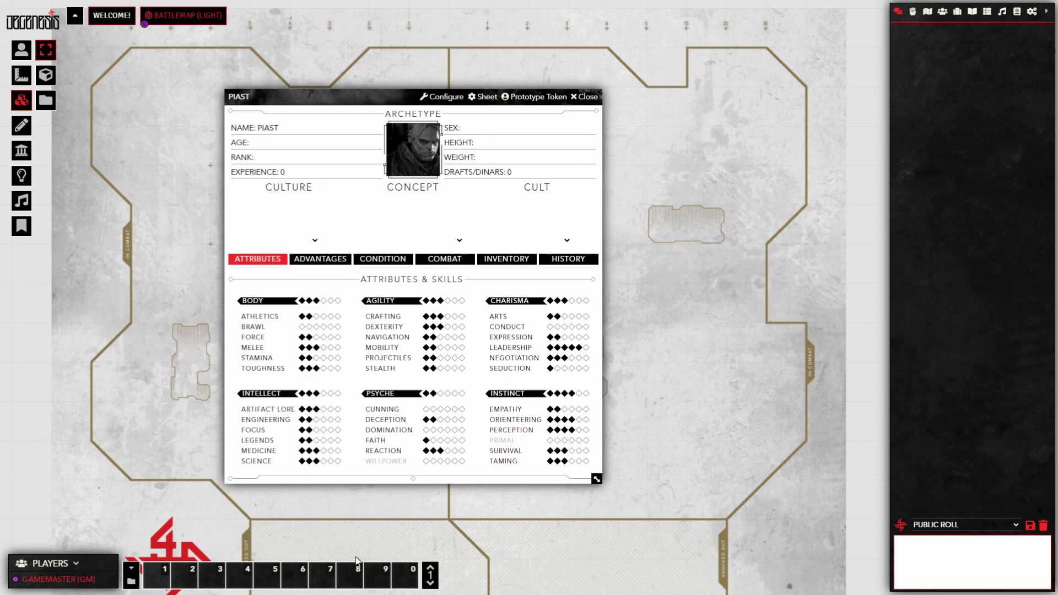
click(316, 243)
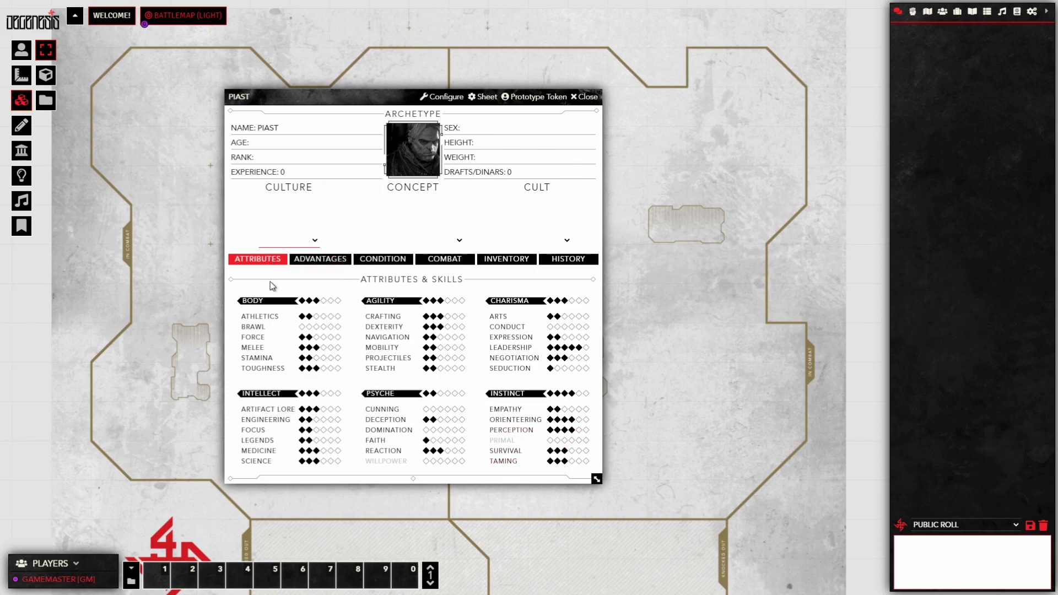
click(286, 295)
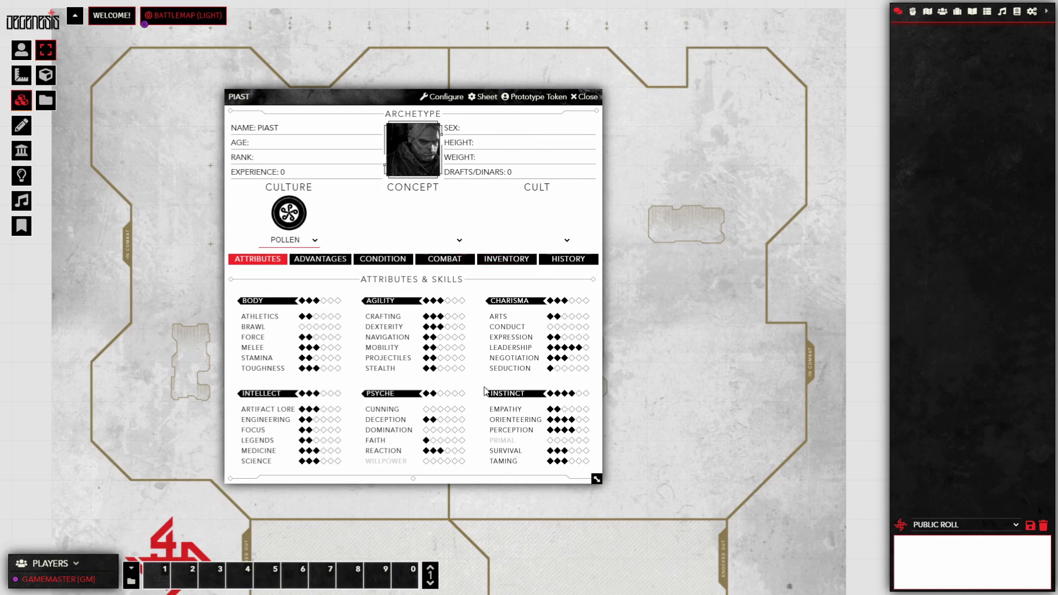
Step: Set PIAST's Concept to IX. The Hermit, leaving the Cult unset
click(458, 240)
click(435, 334)
click(560, 240)
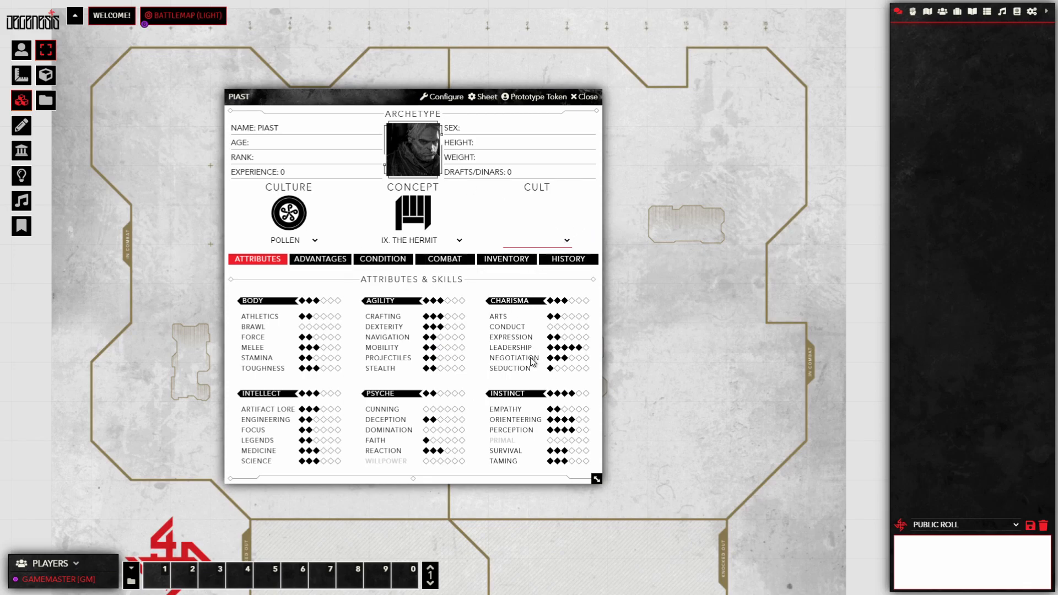
click(530, 228)
Step: Open a Toughness roll dialog for PIAST and move it aside
drag(399, 97, 391, 100)
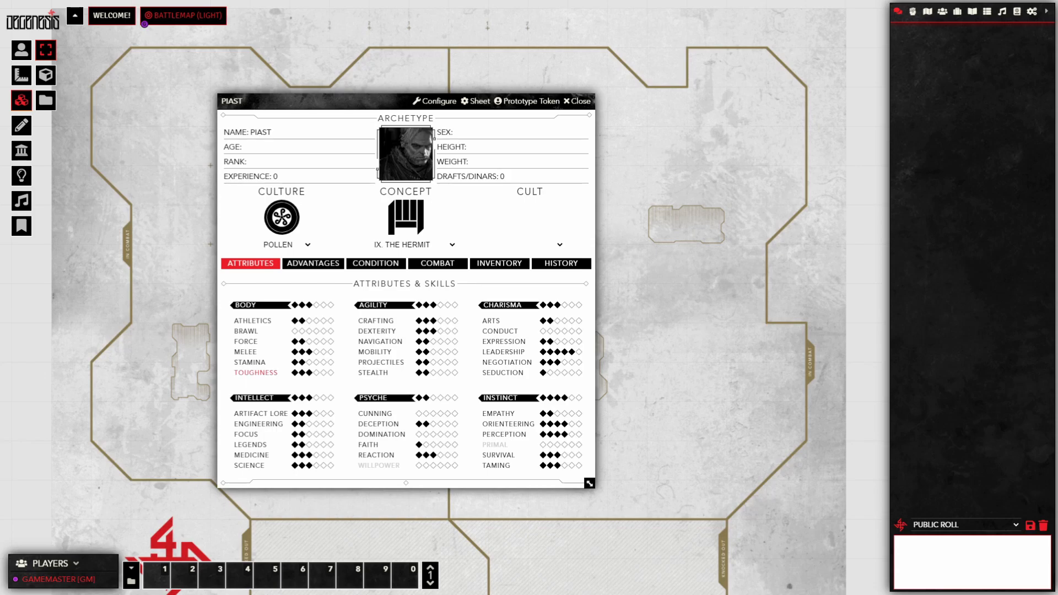
click(262, 374)
drag(490, 254, 364, 256)
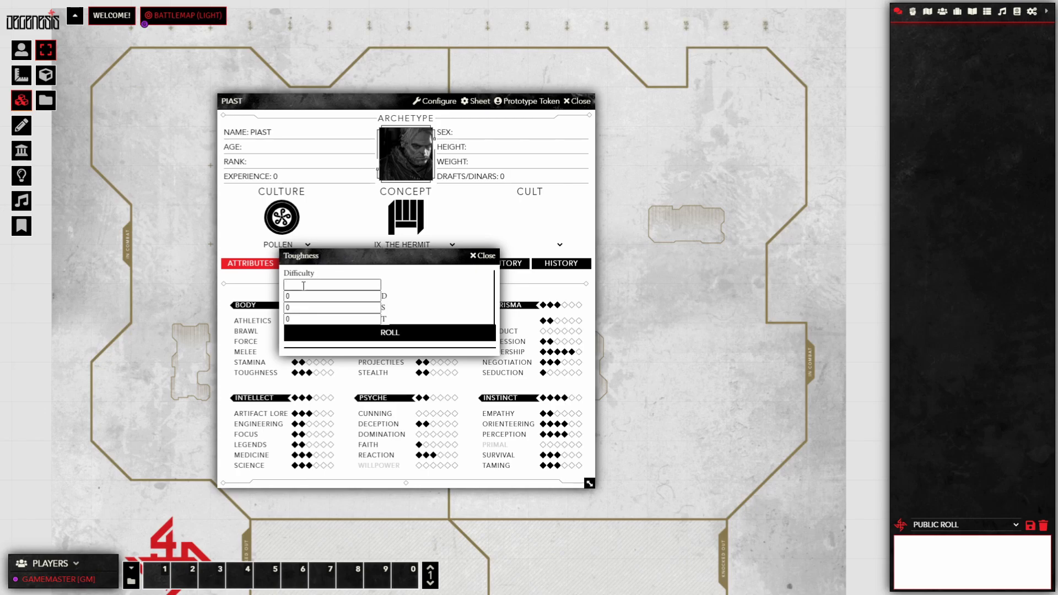
Step: Roll PIAST's Toughness at difficulty 4 with the D, S and T modifiers left blank
click(304, 285)
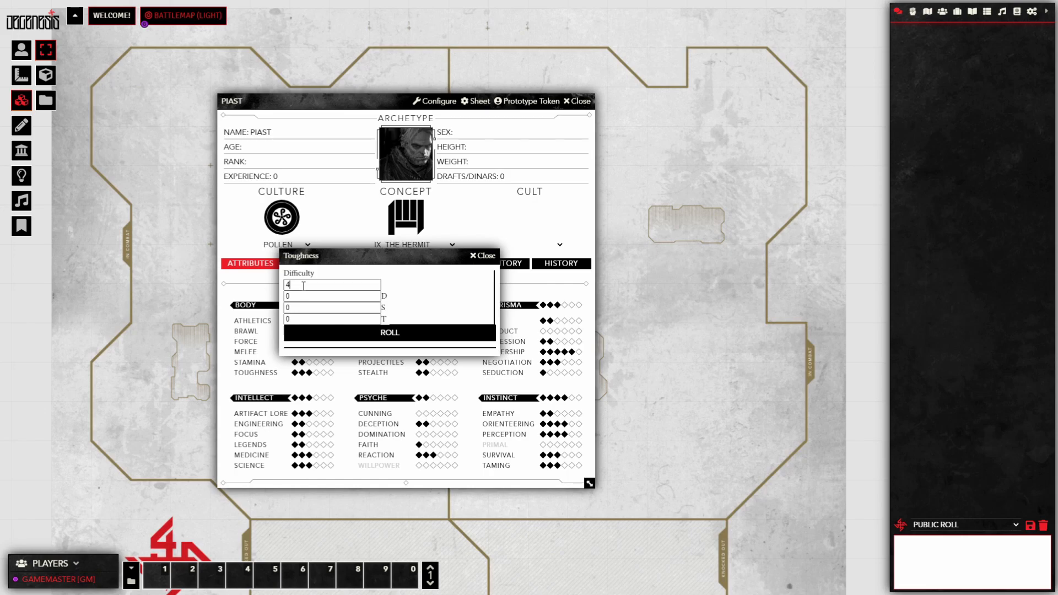
text(4)
click(327, 296)
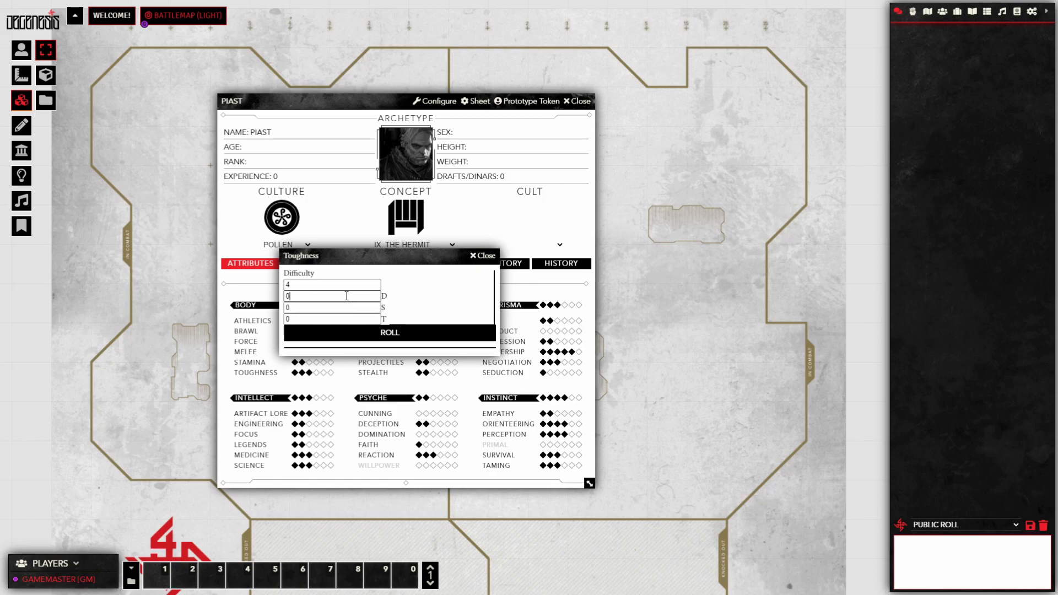
click(325, 307)
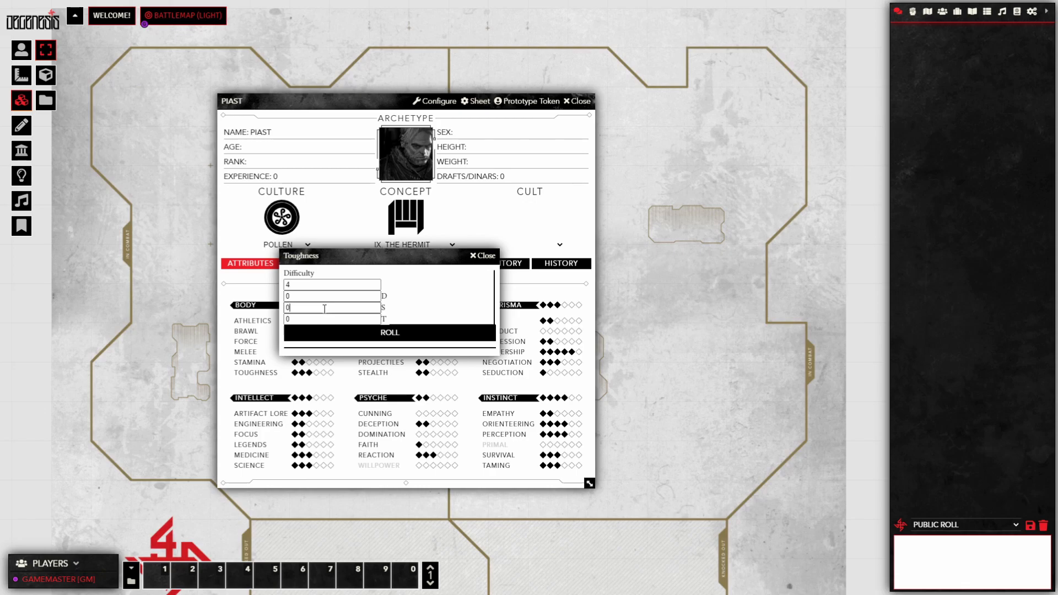
click(323, 319)
drag(403, 264, 406, 291)
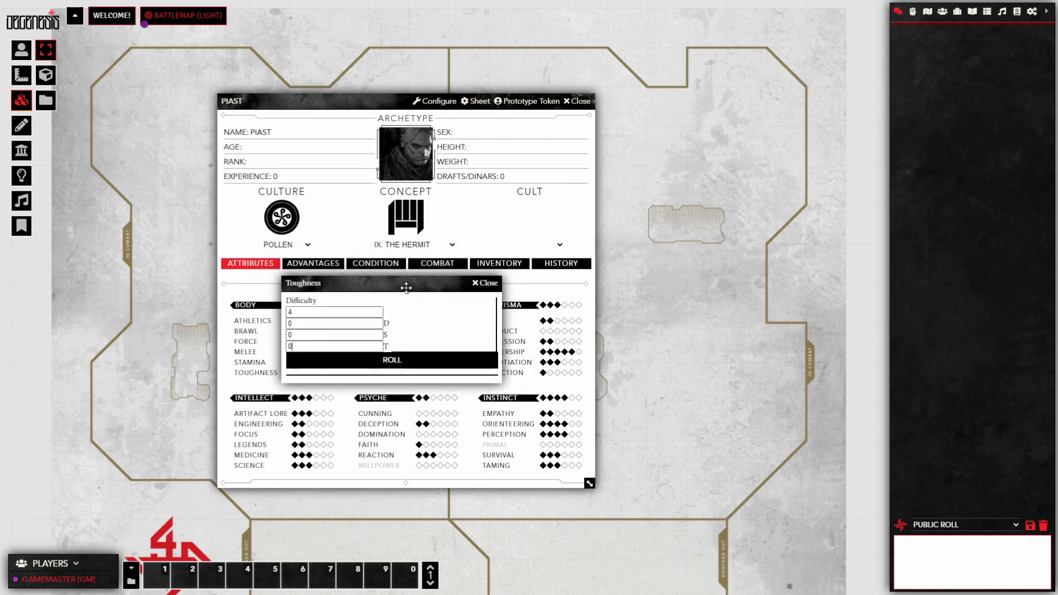
click(394, 368)
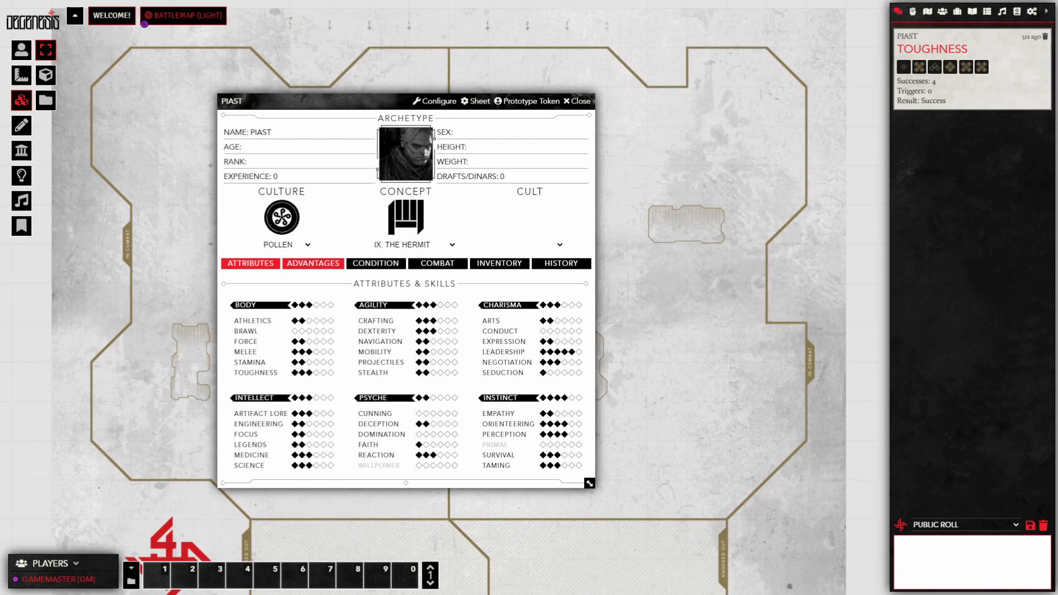
Step: Review PIAST's advantages and condition tracks, marking Ego at one point
click(313, 263)
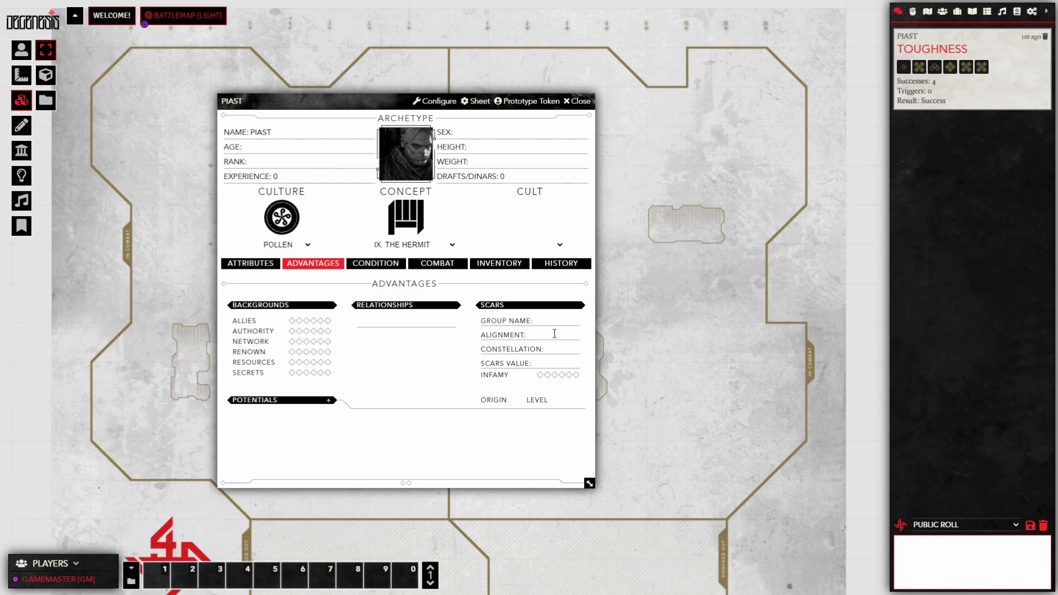
click(380, 265)
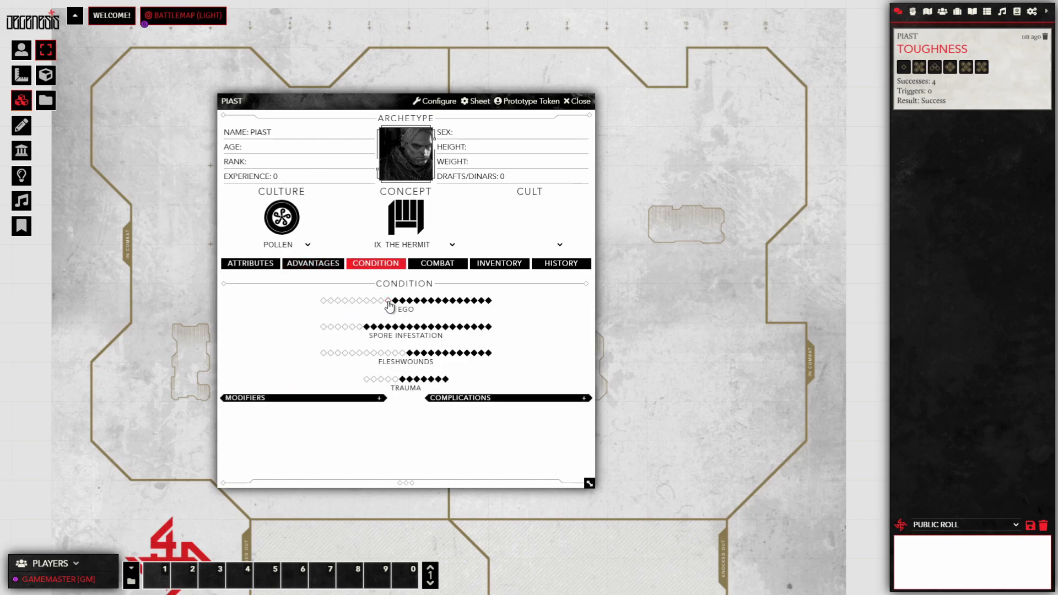
click(352, 301)
click(324, 301)
click(435, 104)
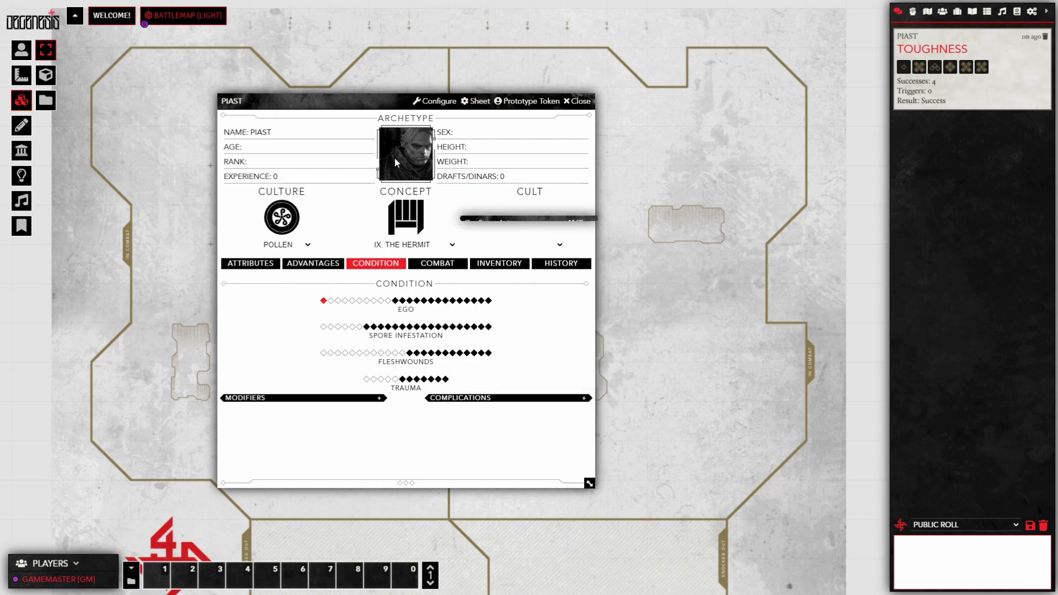
click(581, 225)
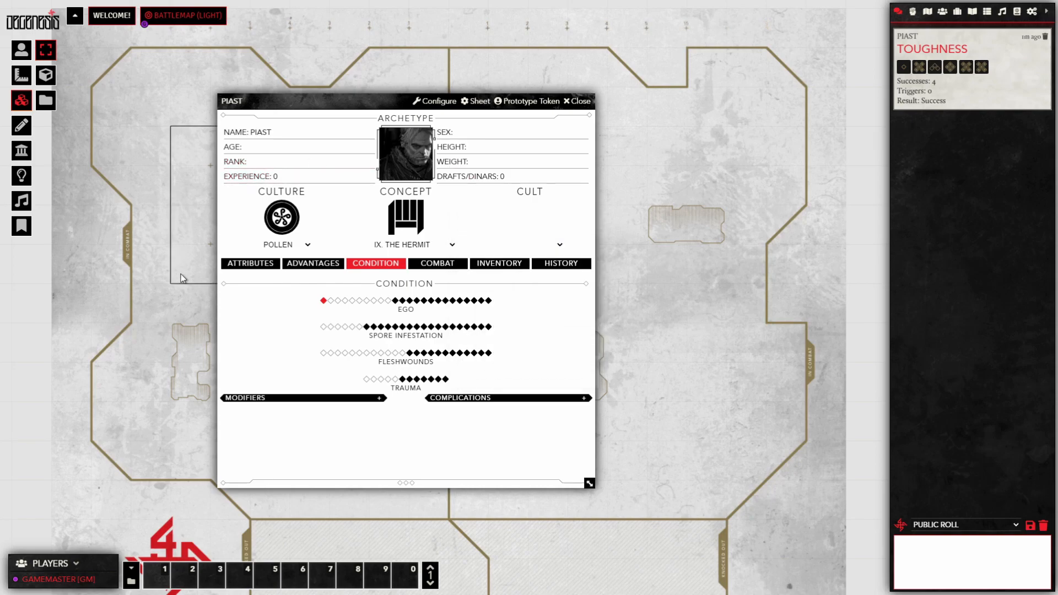
Step: Browse PIAST's Combat, Inventory and History sections, then show the Items directory
click(451, 264)
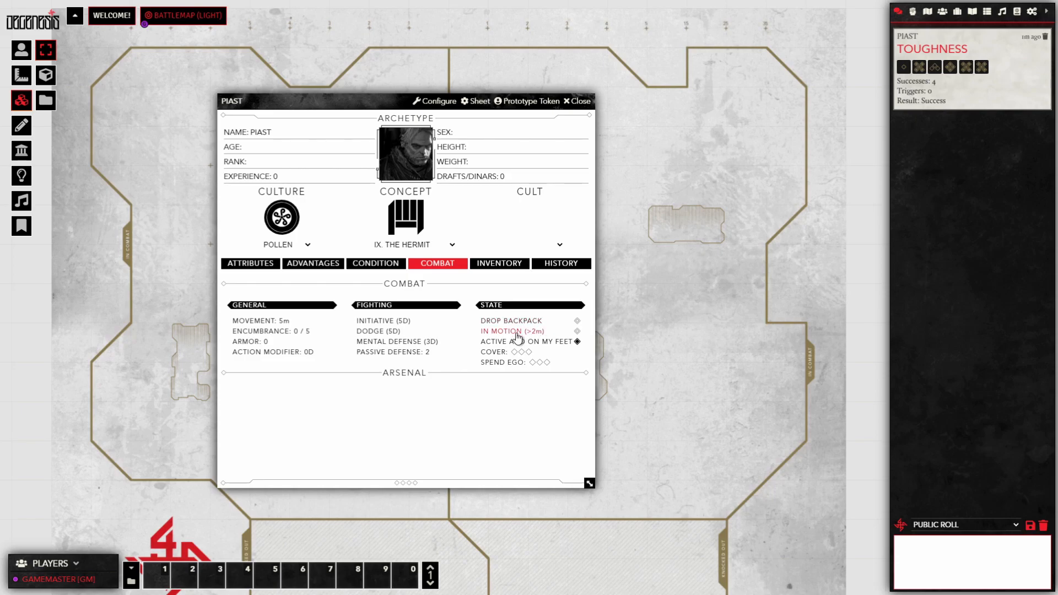
click(511, 266)
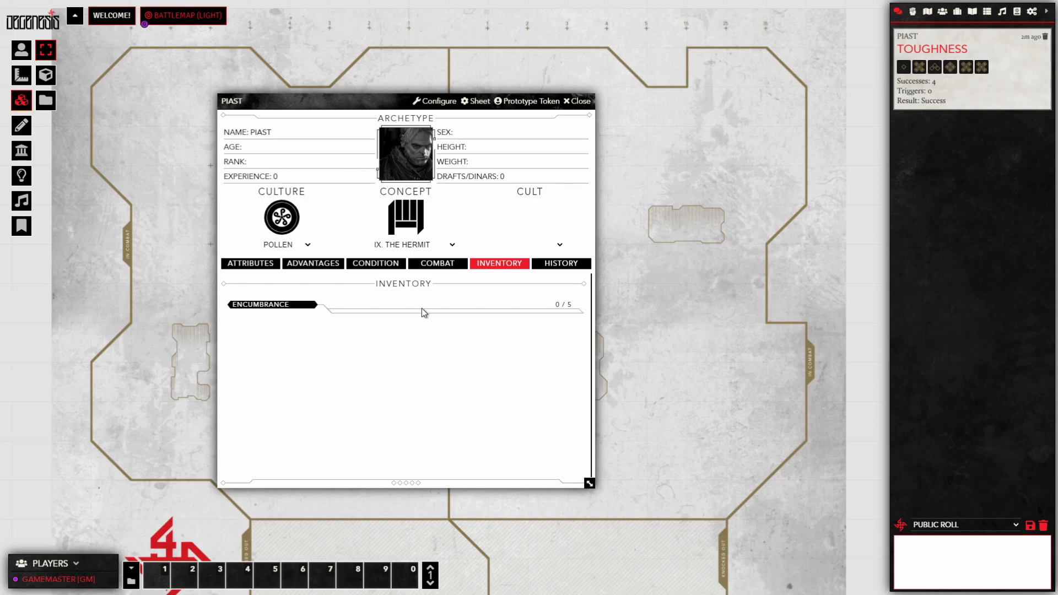
click(574, 263)
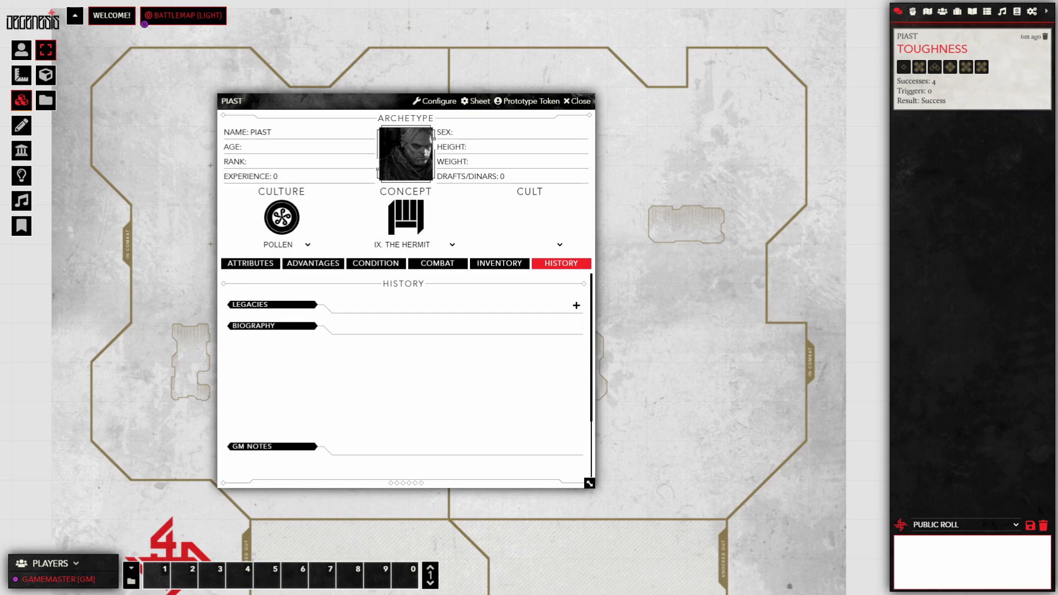
click(958, 11)
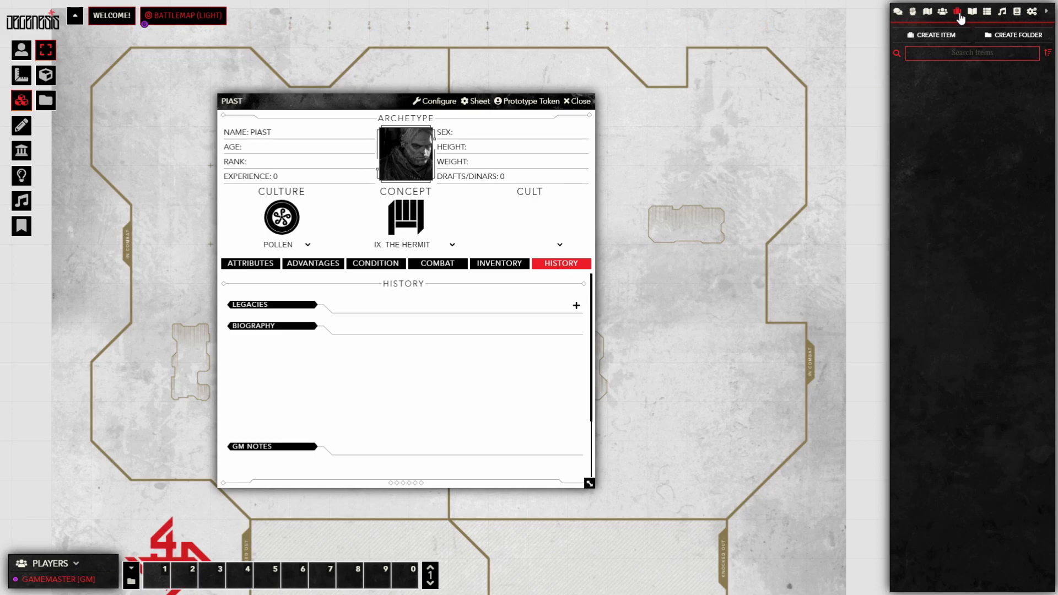
Step: Cancel a new item and show the Compendium Packs list instead
click(937, 32)
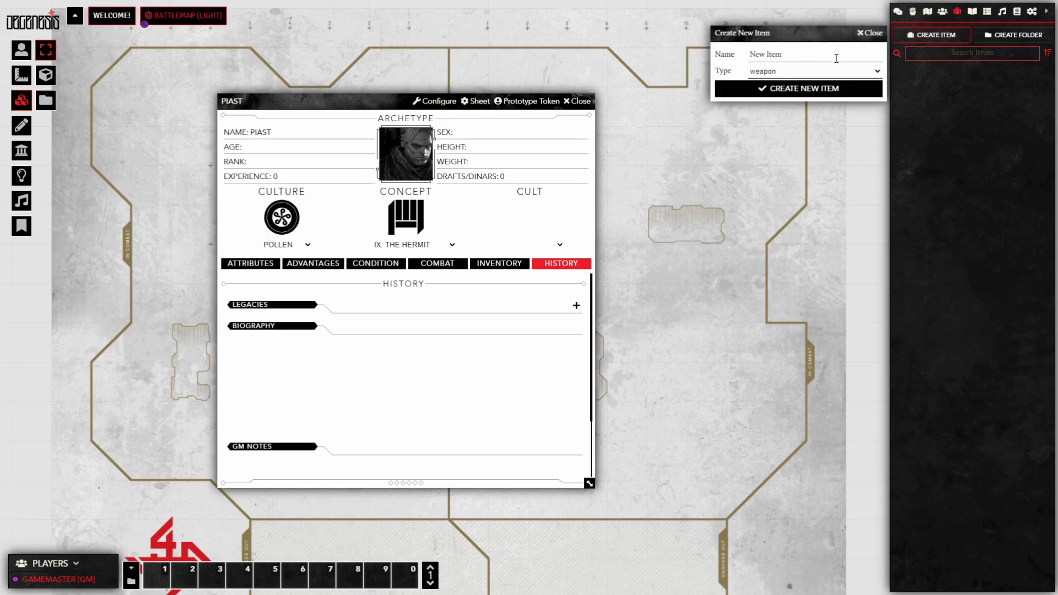
click(872, 33)
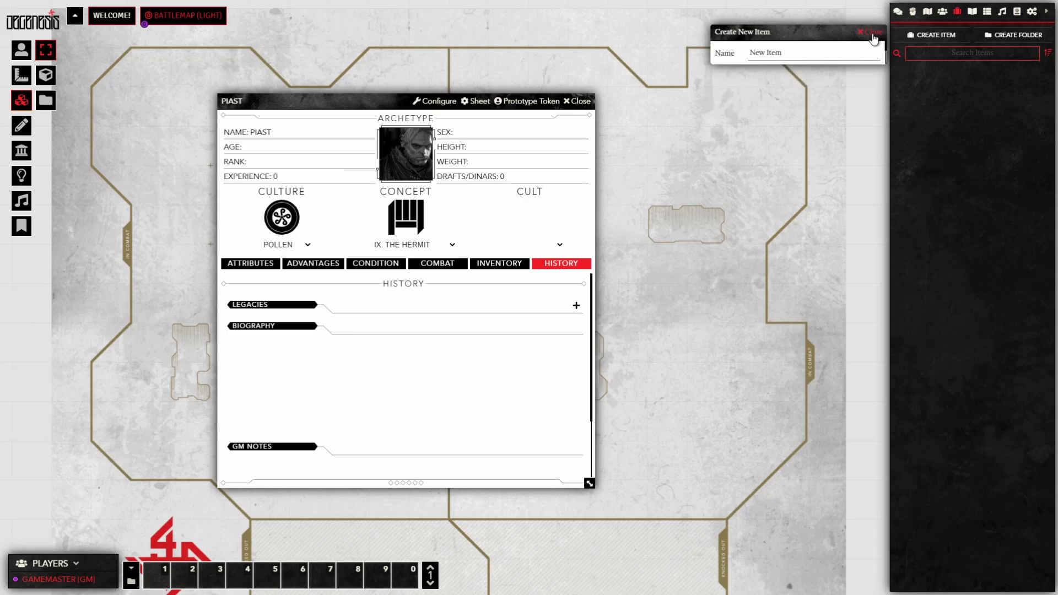
click(1016, 13)
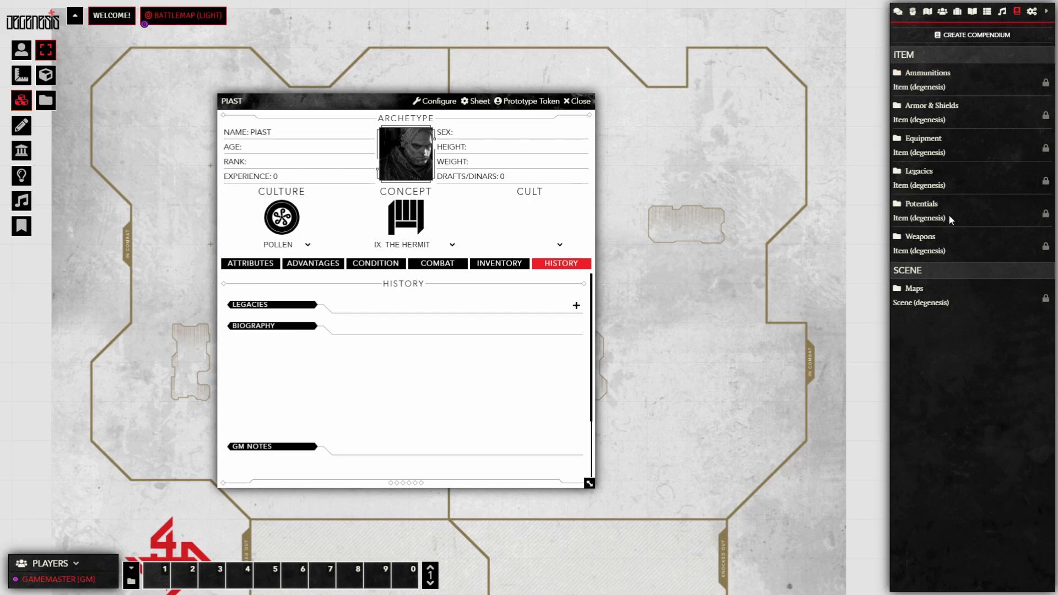
Step: Import all content from the Legacies, Potentials and Weapons compendiums
right_click(925, 175)
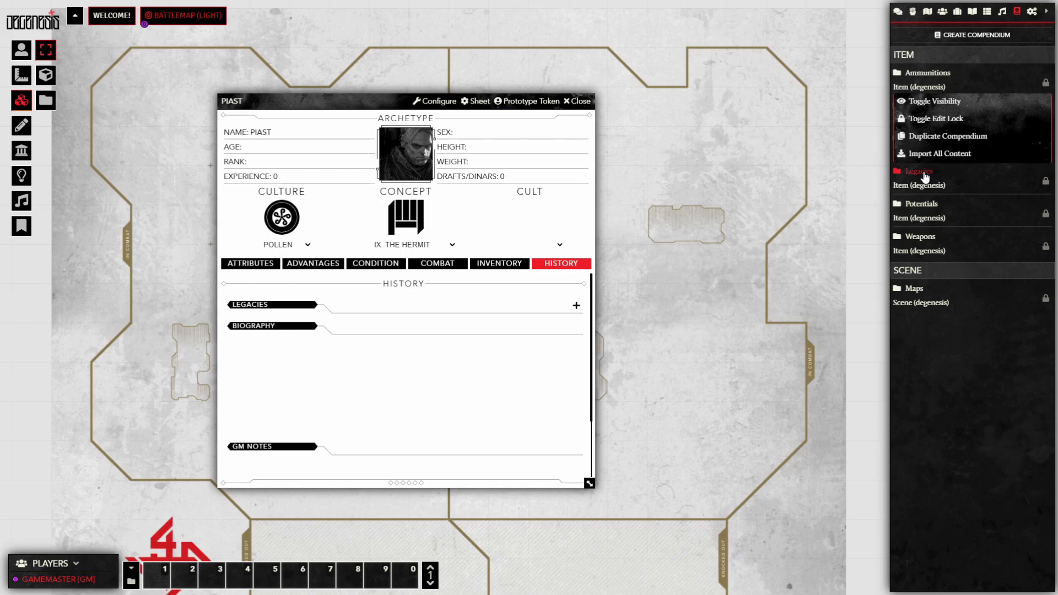
click(961, 153)
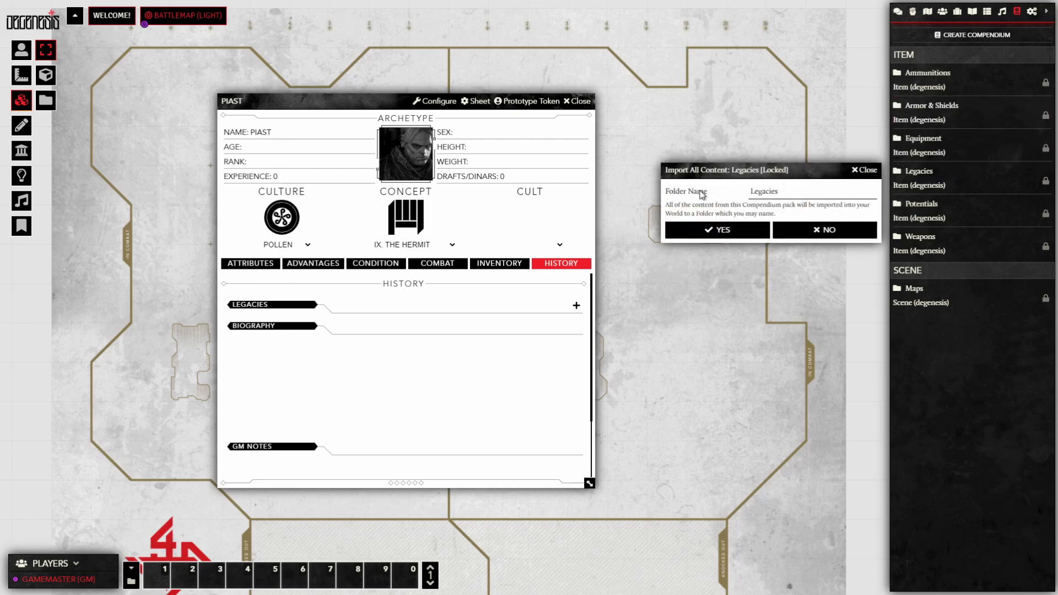
click(727, 231)
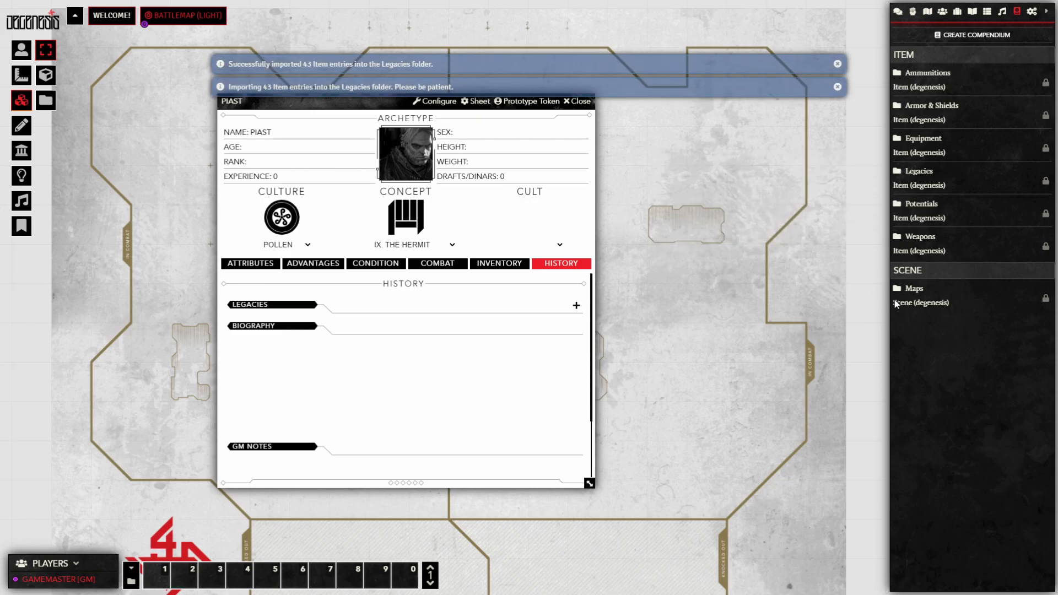
right_click(929, 210)
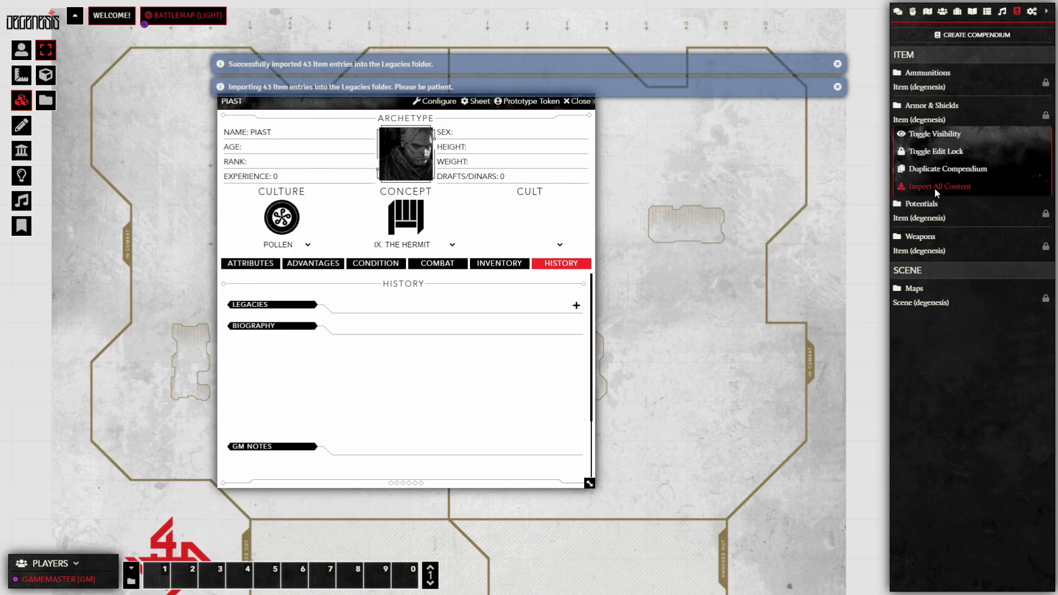
click(935, 187)
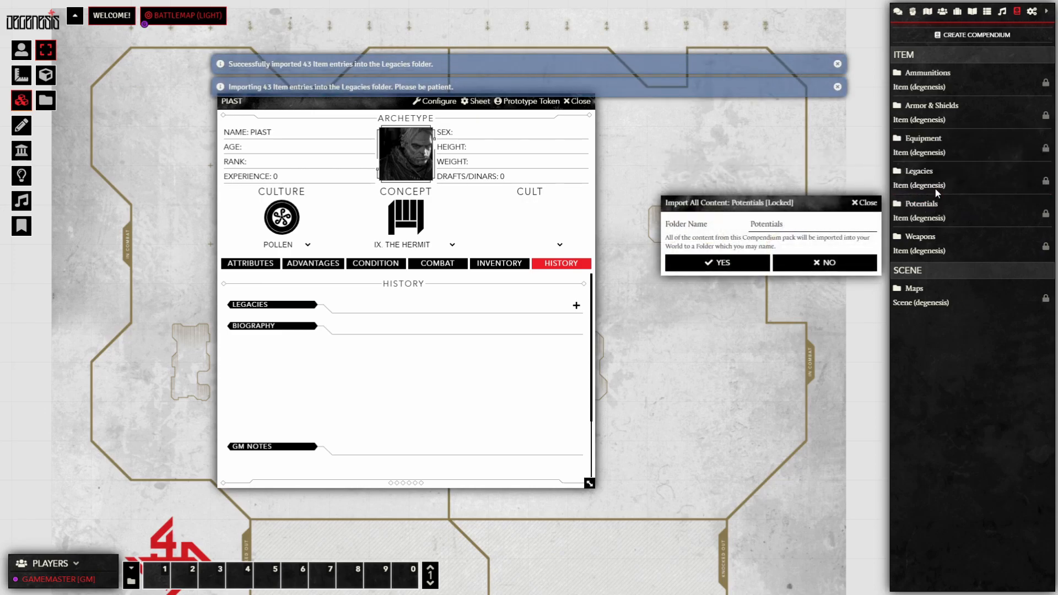
click(716, 263)
right_click(927, 238)
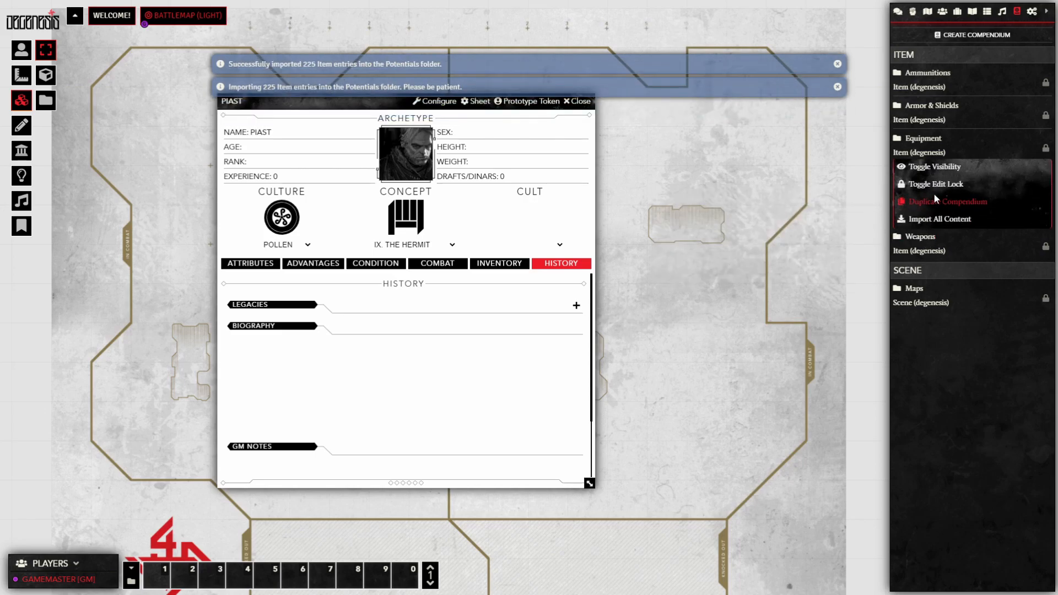
click(938, 219)
click(716, 296)
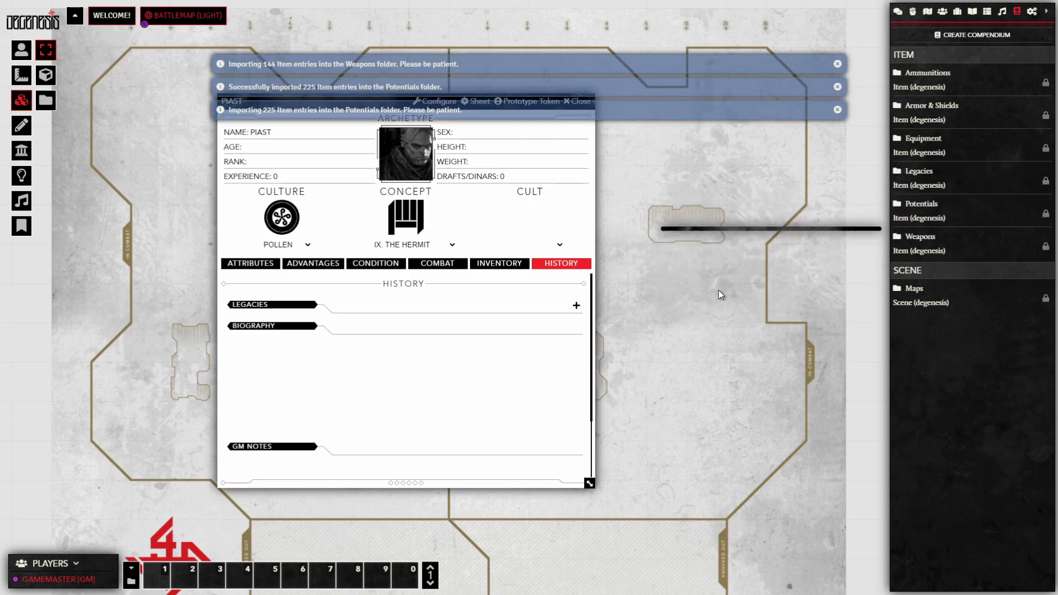
Step: Import the Equipment, Armor & Shields and Ammunitions compendiums, then view the Items directory
right_click(926, 141)
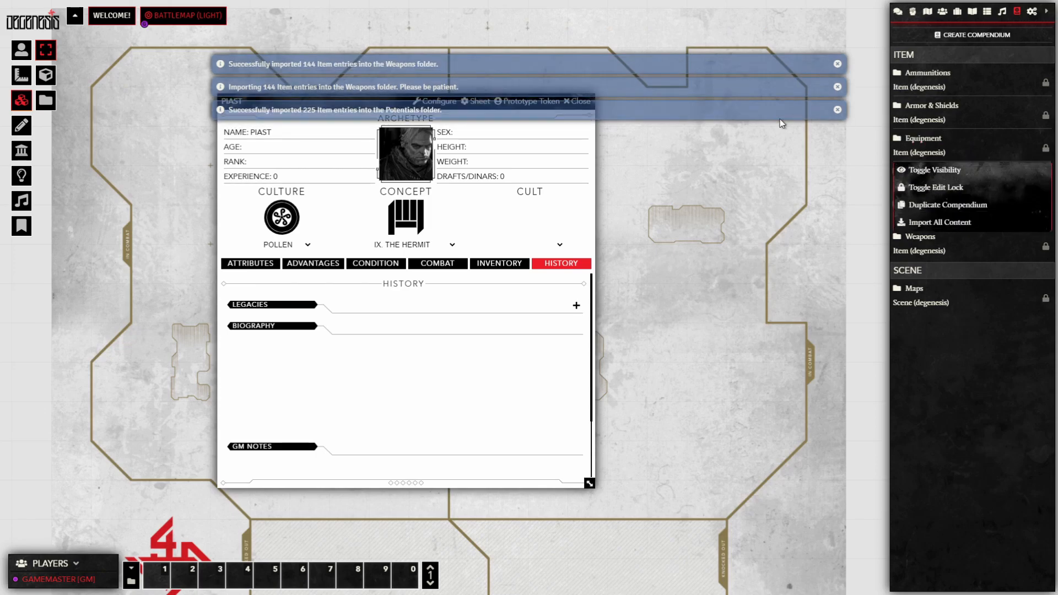
click(931, 219)
click(736, 202)
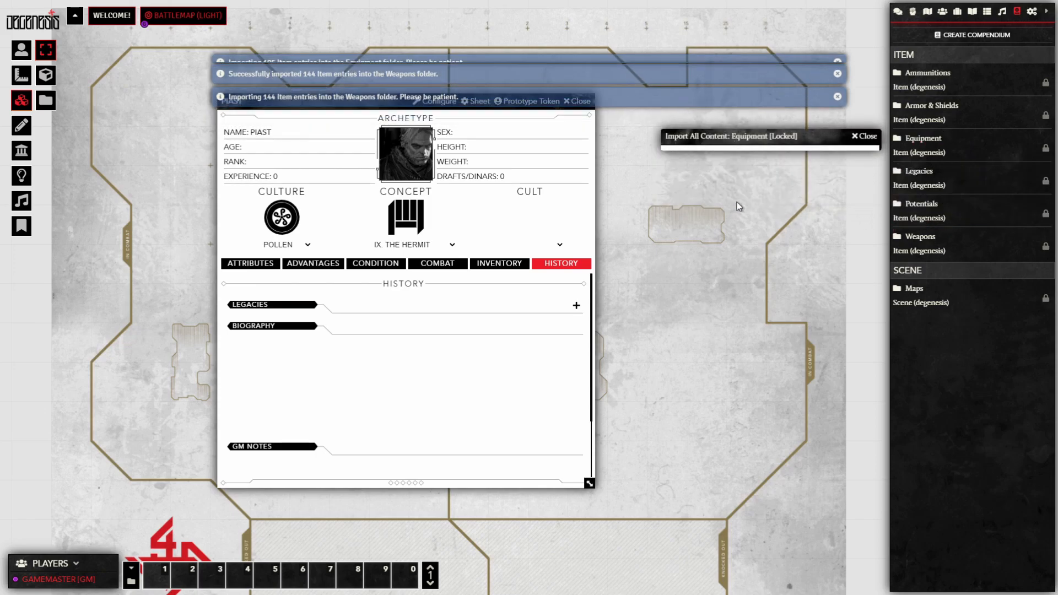
right_click(943, 111)
click(934, 187)
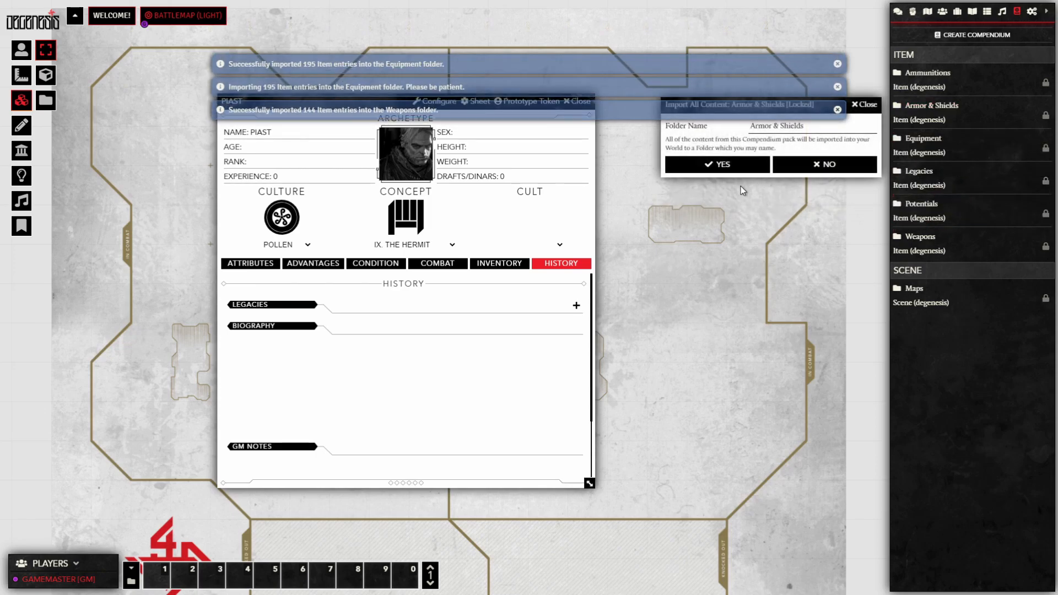
click(719, 165)
right_click(939, 78)
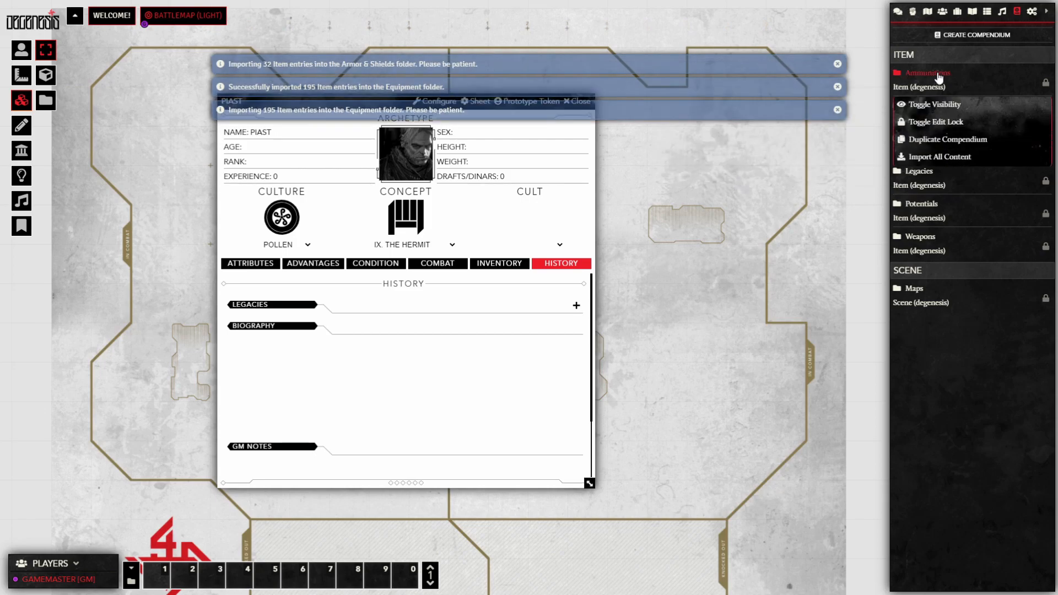
click(949, 158)
click(724, 130)
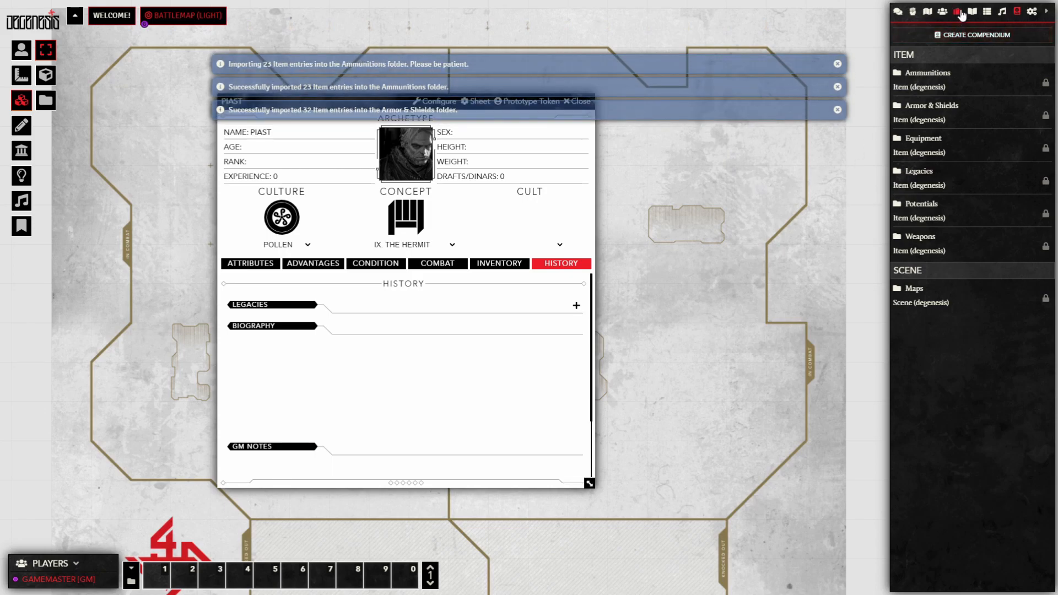
click(961, 13)
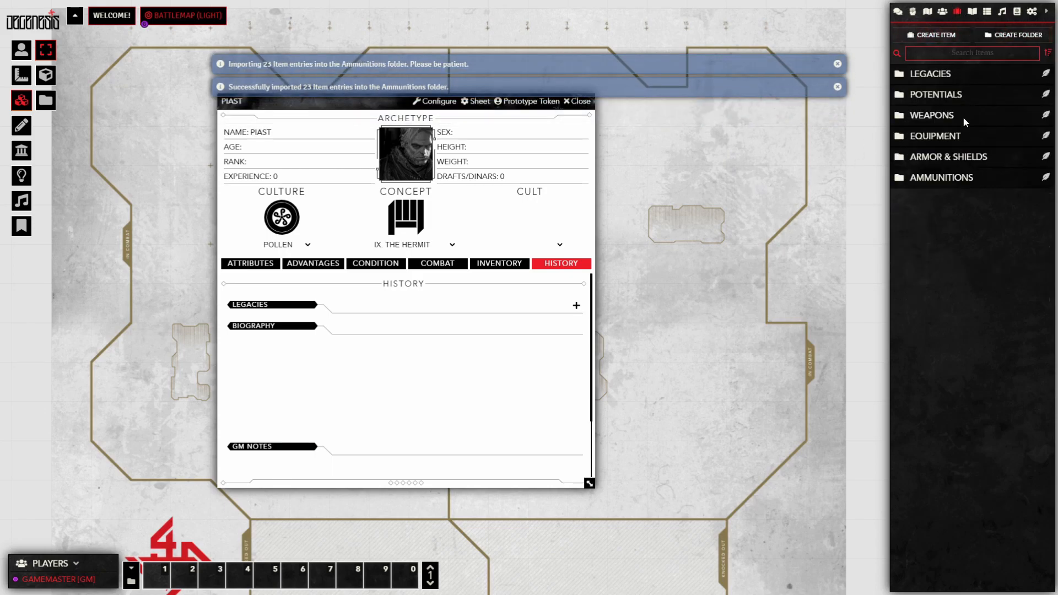
Step: Inspect the imported Ammunitions and Armor & Shields item folders
click(959, 178)
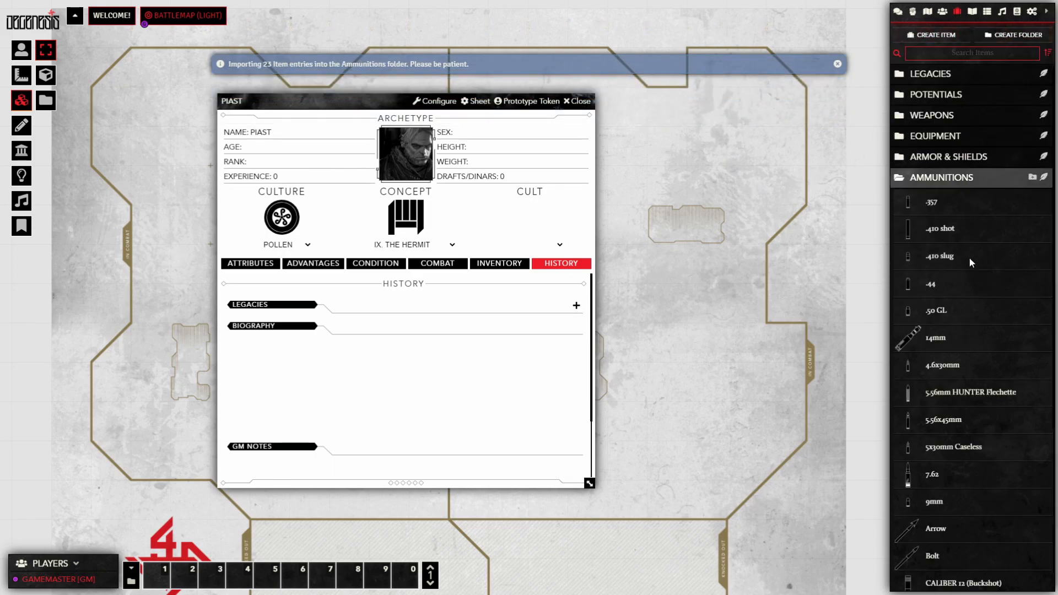
scroll(970, 258, down, 3)
scroll(993, 448, up, 4)
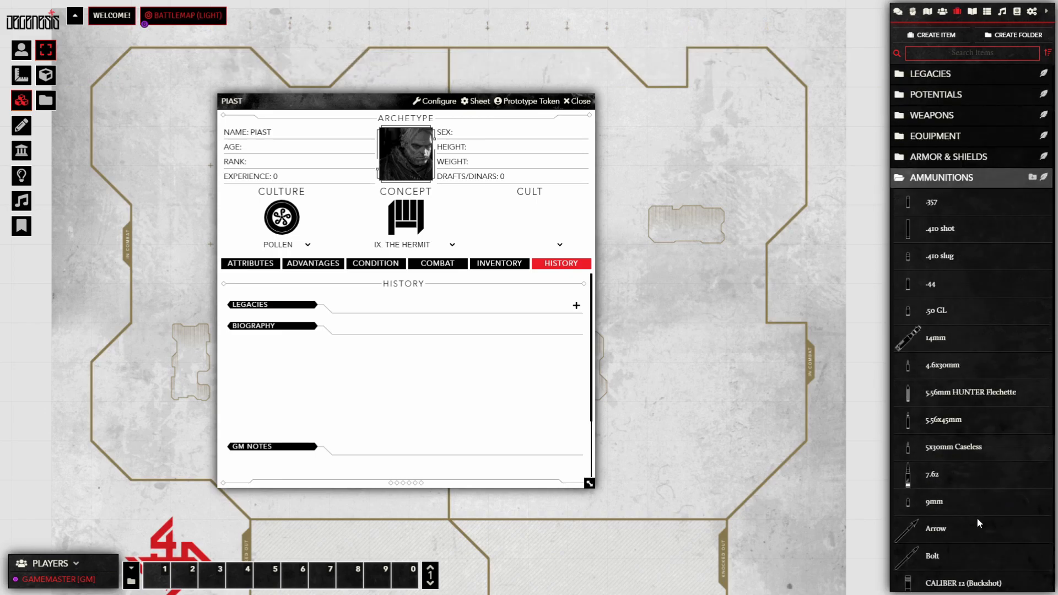
scroll(976, 498, down, 3)
scroll(976, 497, up, 4)
click(959, 176)
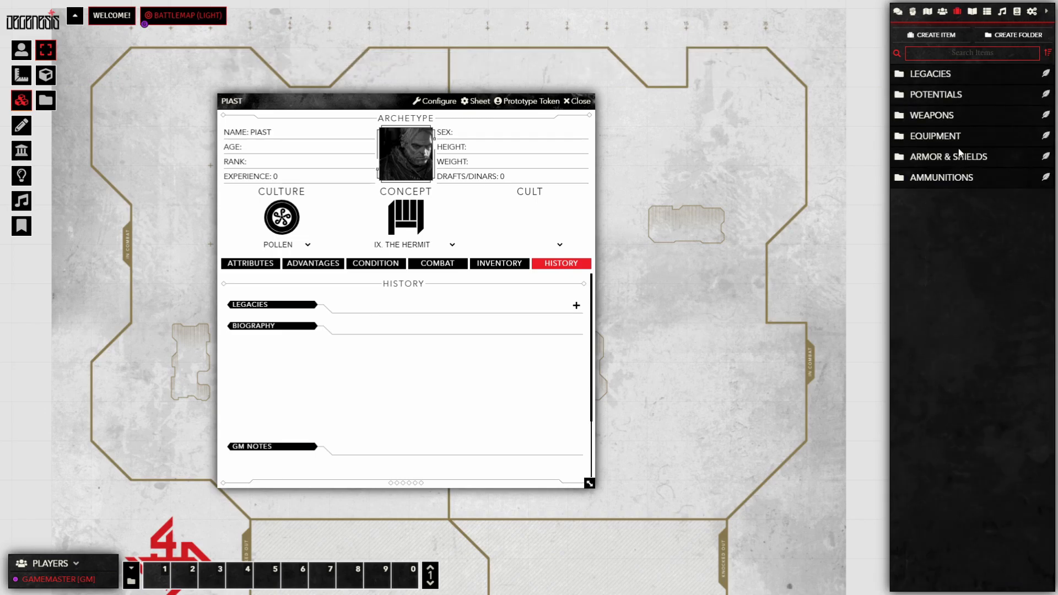
click(960, 156)
scroll(965, 224, down, 5)
scroll(980, 302, up, 4)
scroll(979, 302, up, 1)
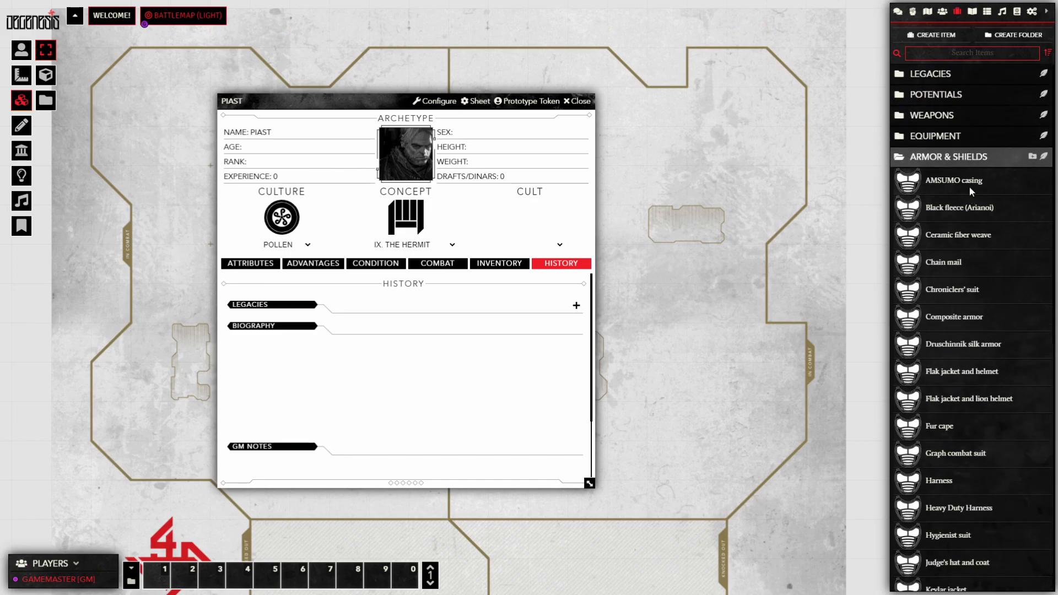
click(961, 157)
Step: Inspect the Equipment folder, then add a New Legacy entry to PIAST's Legacies
click(960, 131)
scroll(991, 439, down, 15)
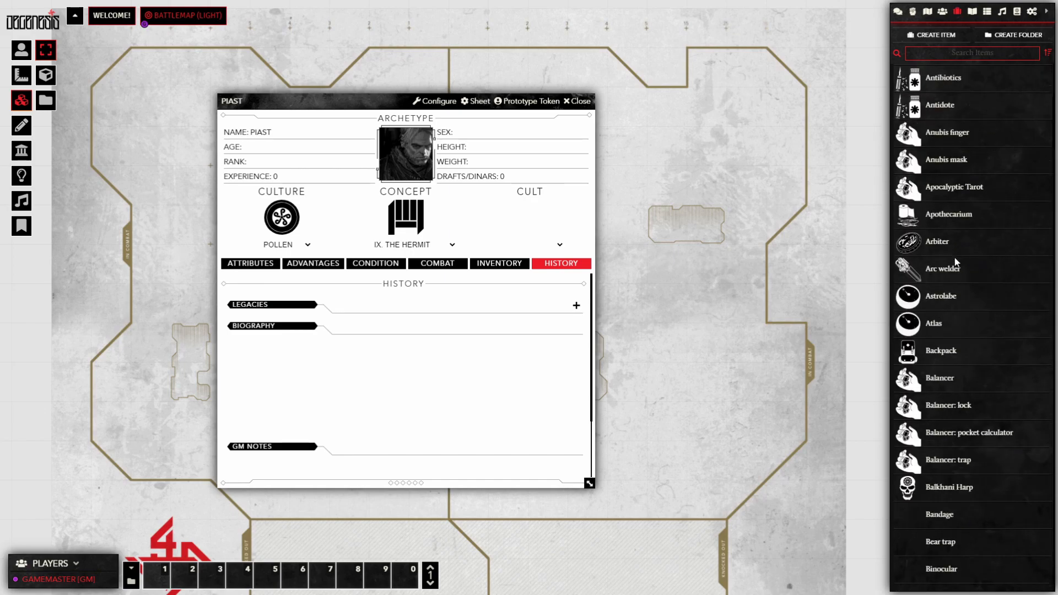
scroll(990, 438, up, 15)
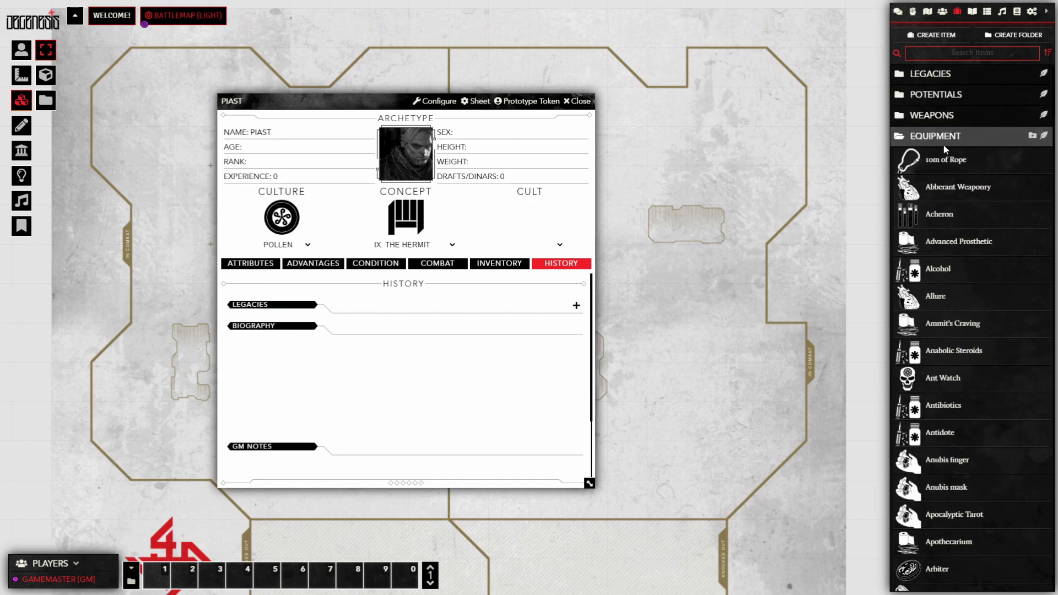
click(944, 141)
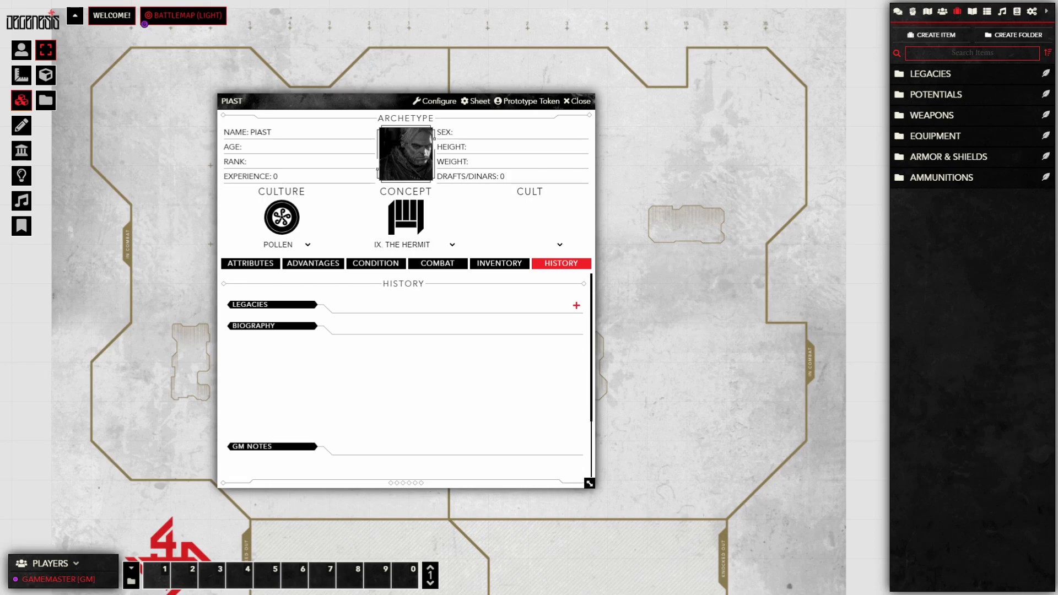
click(576, 305)
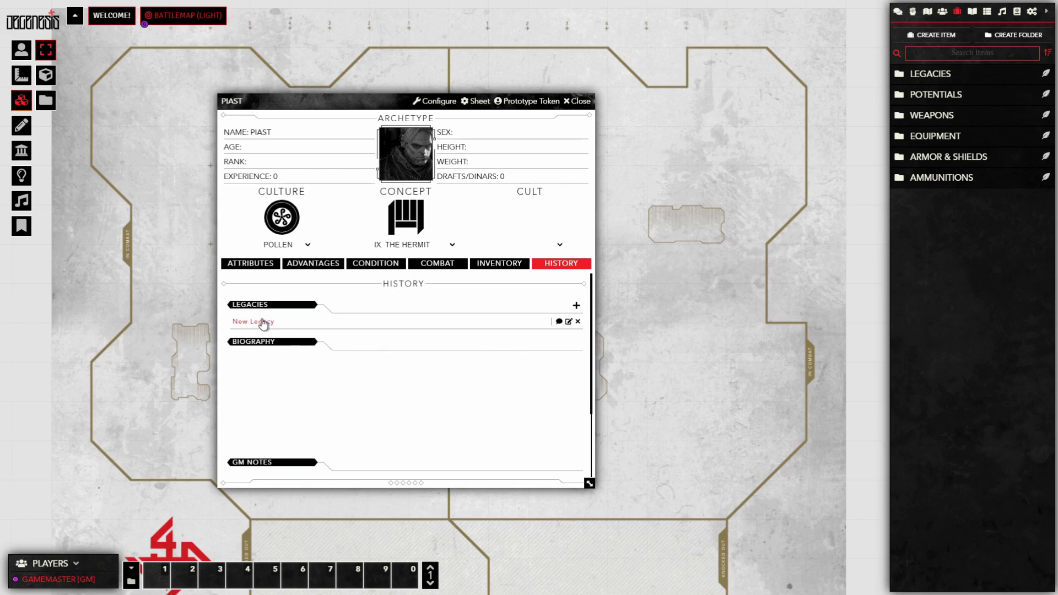
Step: Copy the New Legacy into the Items directory, then delete it there
drag(263, 324, 960, 285)
right_click(937, 205)
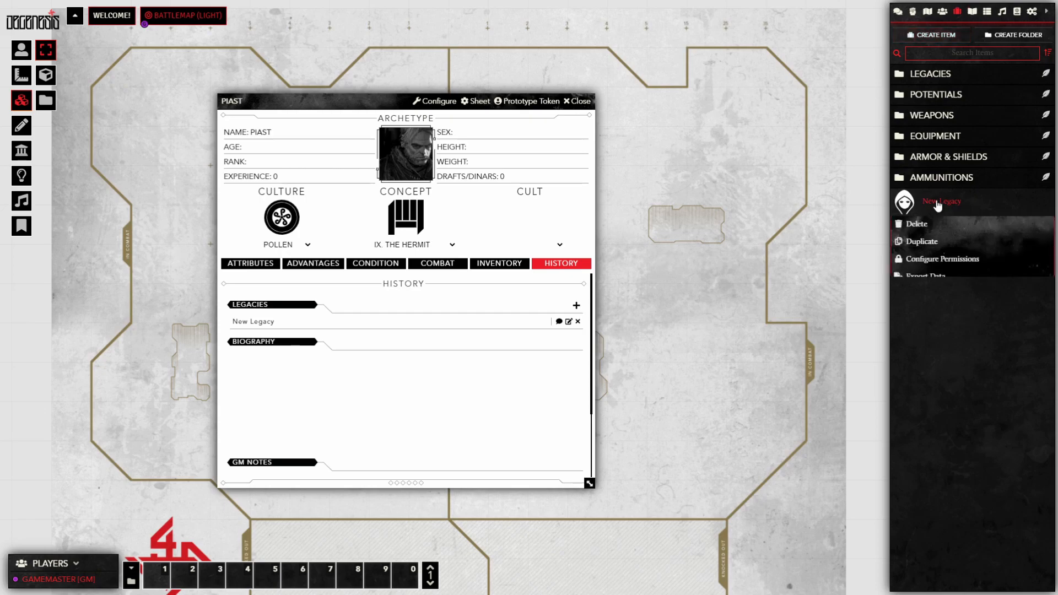
click(917, 224)
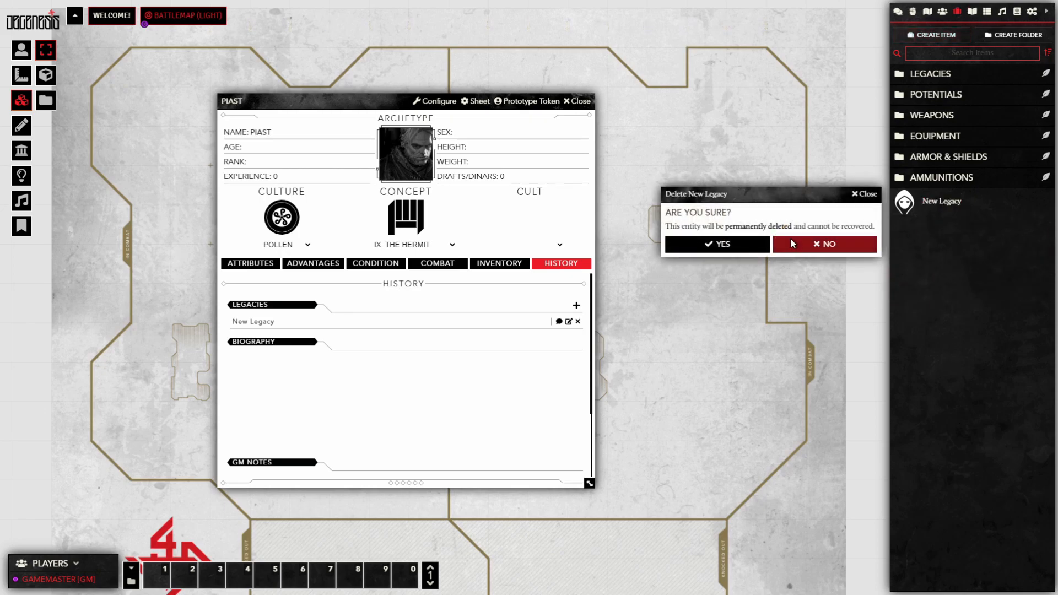
click(730, 244)
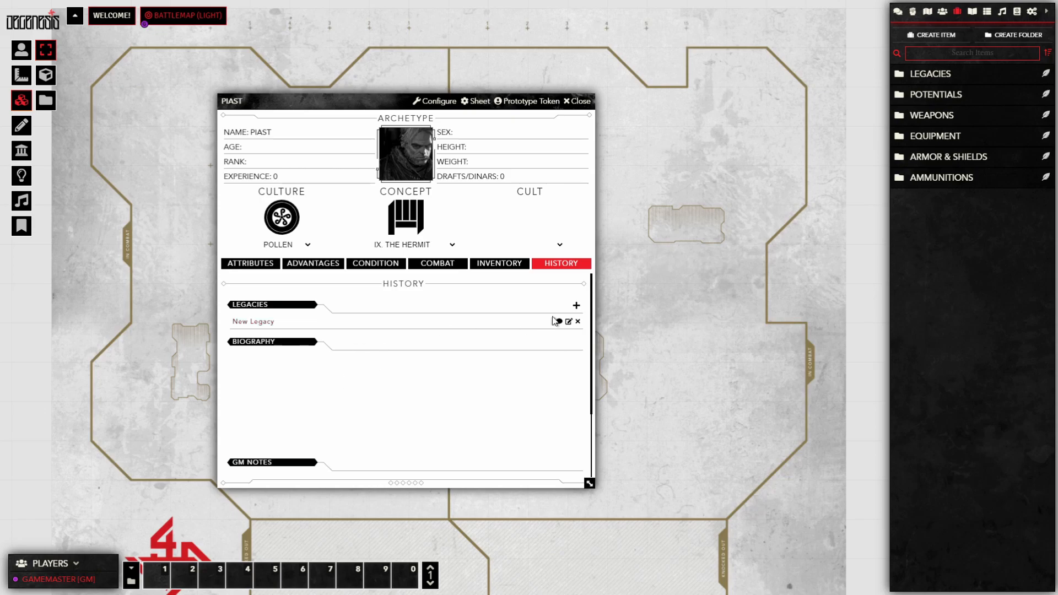
Step: Check the New Legacy's sheet and remove it from PIAST's Legacies
click(568, 321)
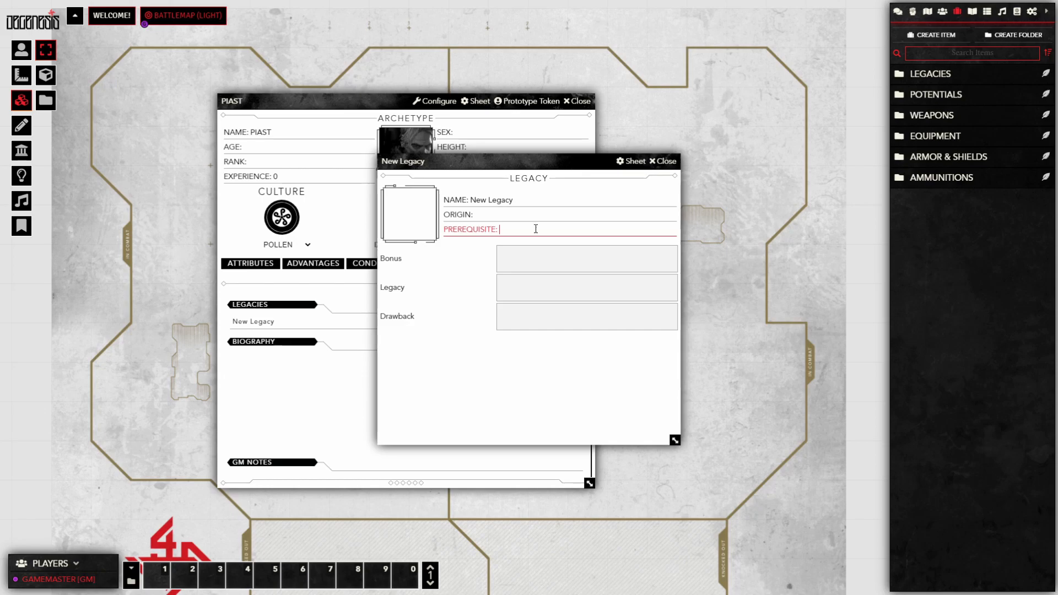
click(662, 161)
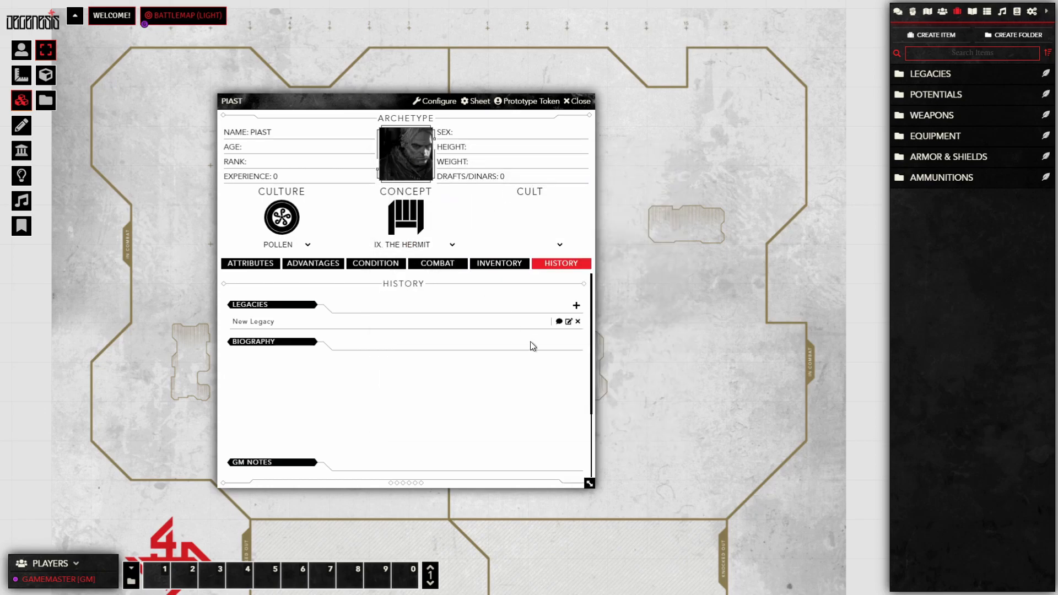
click(578, 321)
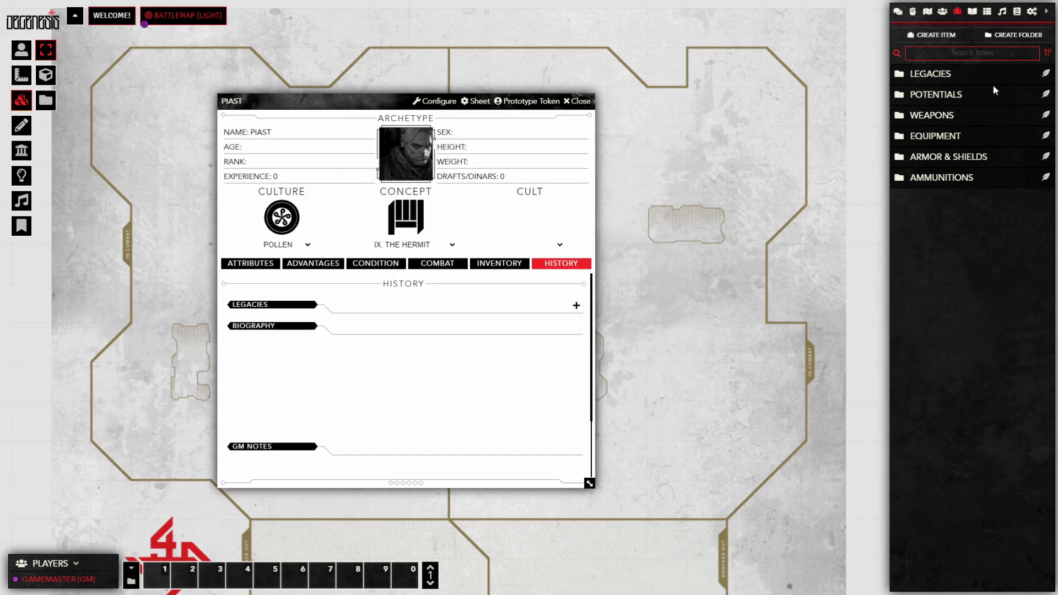
Step: Give PIAST the Impostor legacy from the Legacies item folder
click(950, 76)
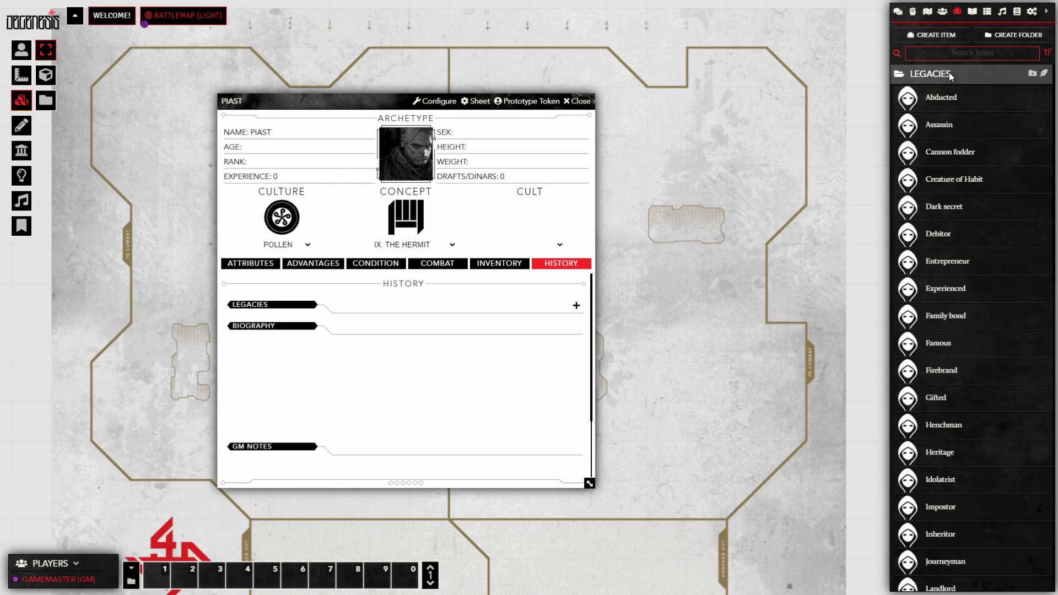
scroll(982, 272, down, 7)
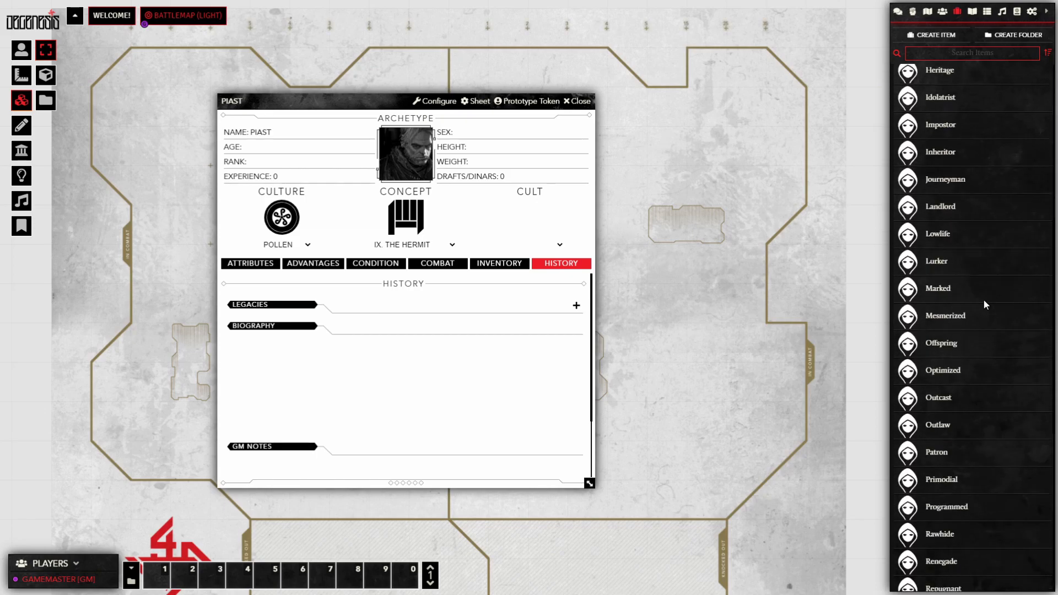
scroll(984, 299, up, 2)
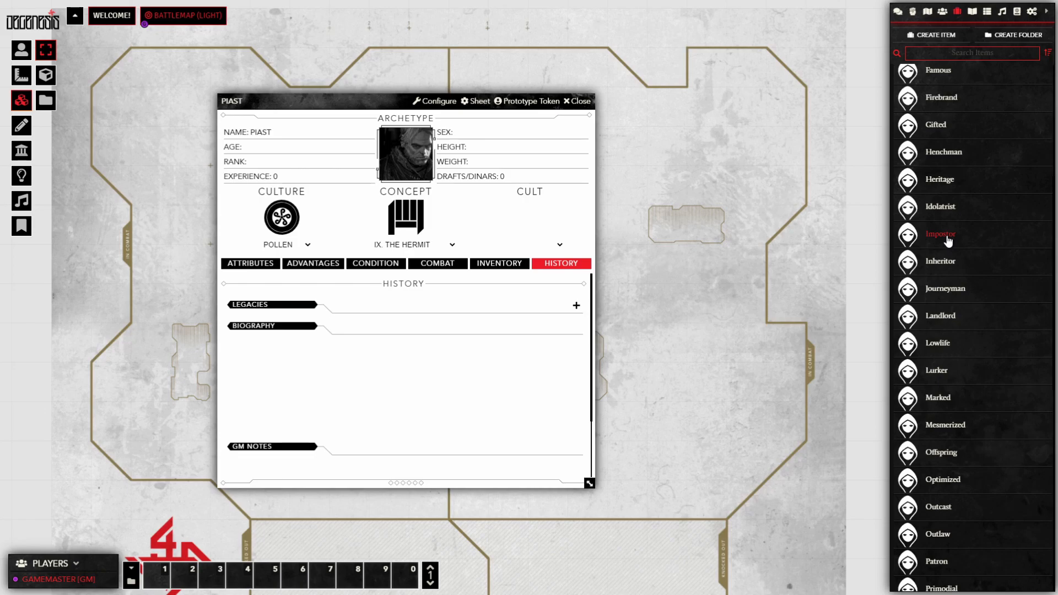
drag(947, 238, 444, 321)
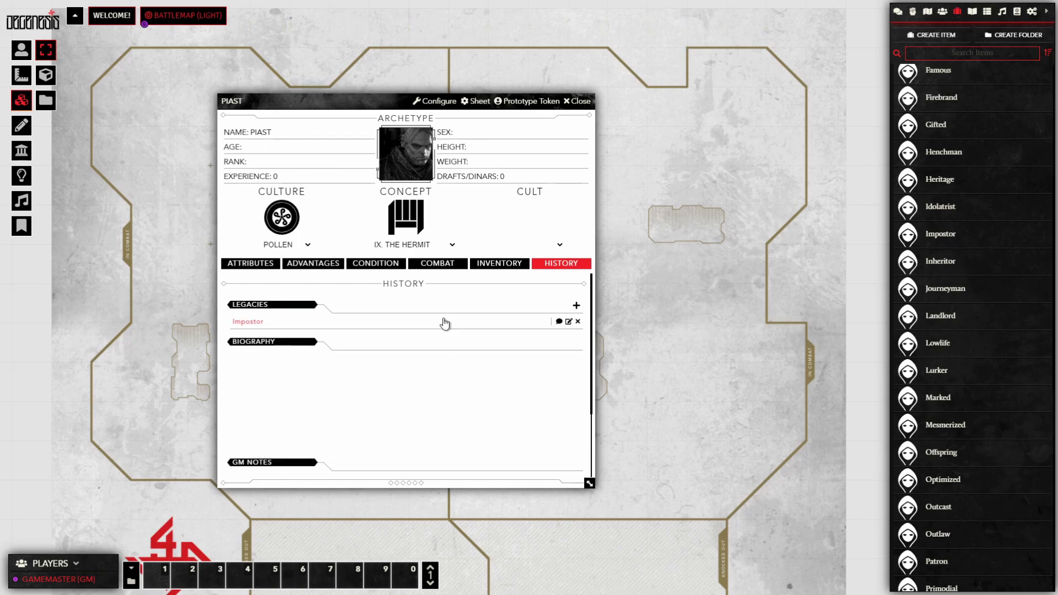
Step: Review the Impostor legacy's details, then show PIAST's Inventory section
click(569, 322)
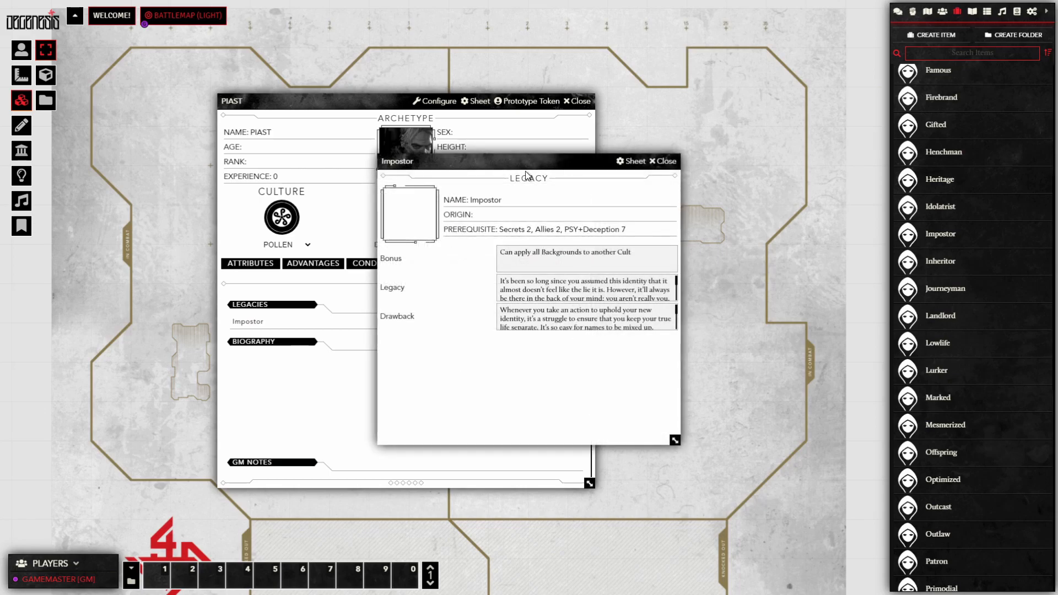
click(501, 199)
click(667, 161)
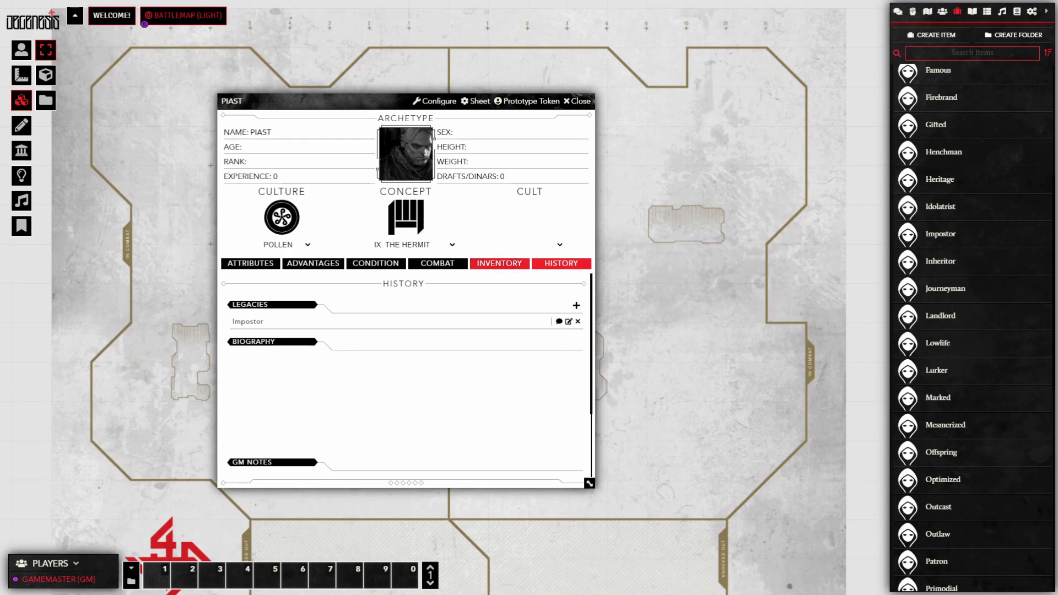
click(499, 263)
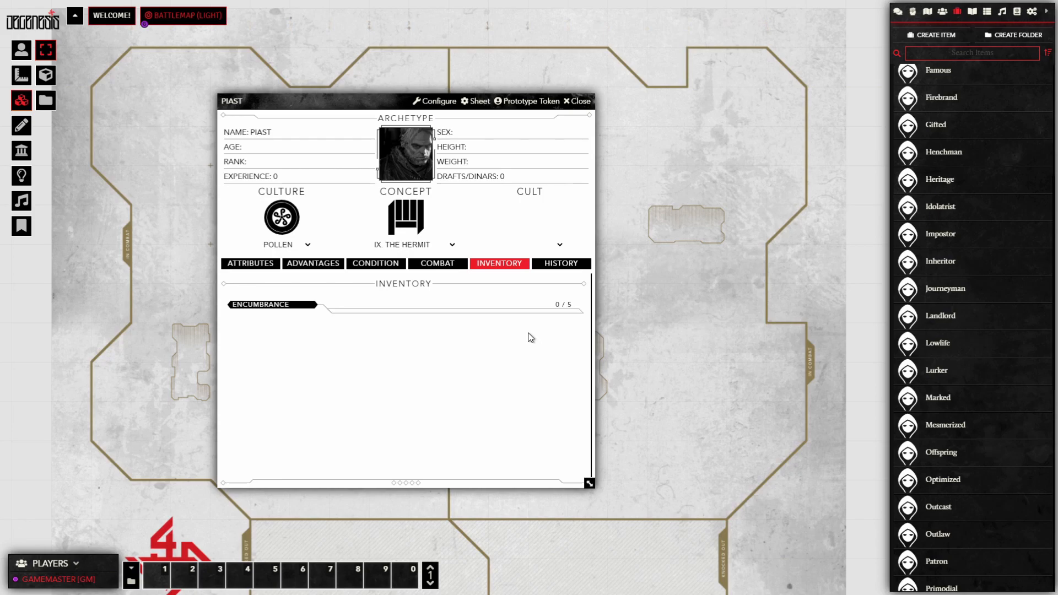
Step: Add the Crossbow from the Weapons folder to PIAST's inventory and review its details
scroll(1001, 189, up, 5)
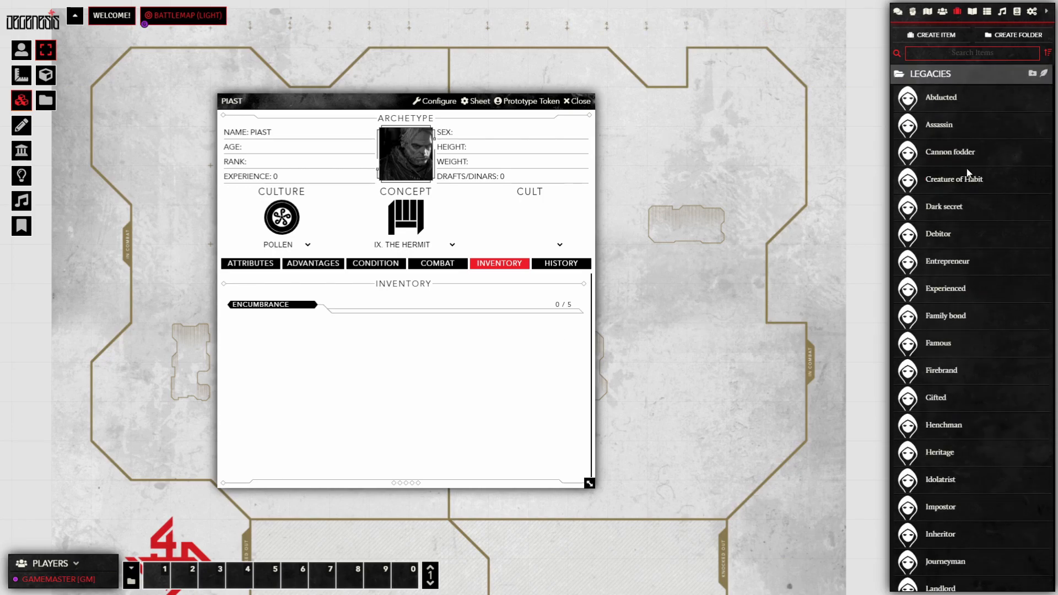
click(933, 71)
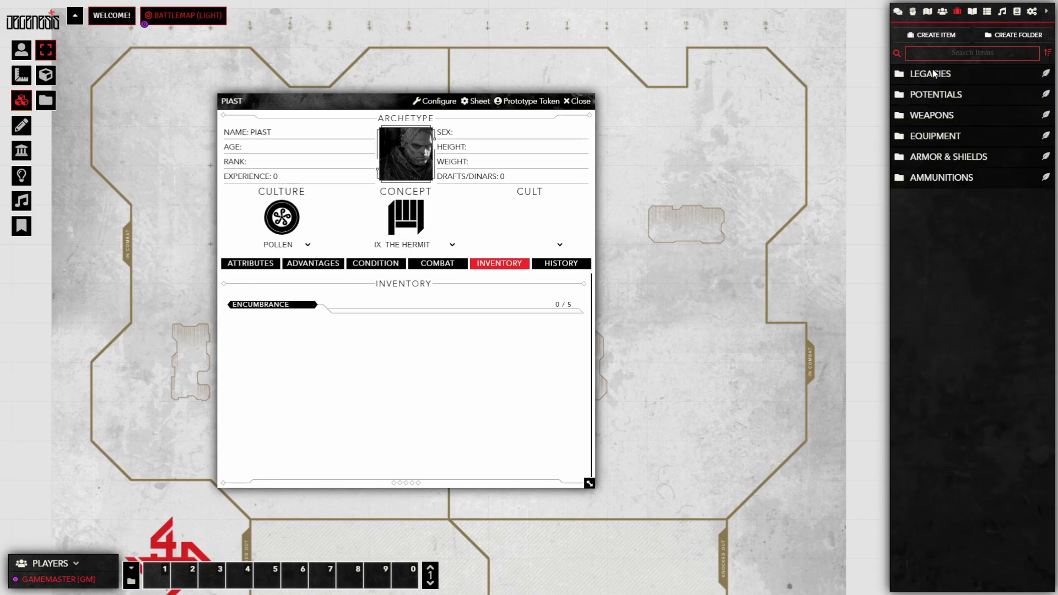
click(925, 115)
scroll(943, 167, down, 1)
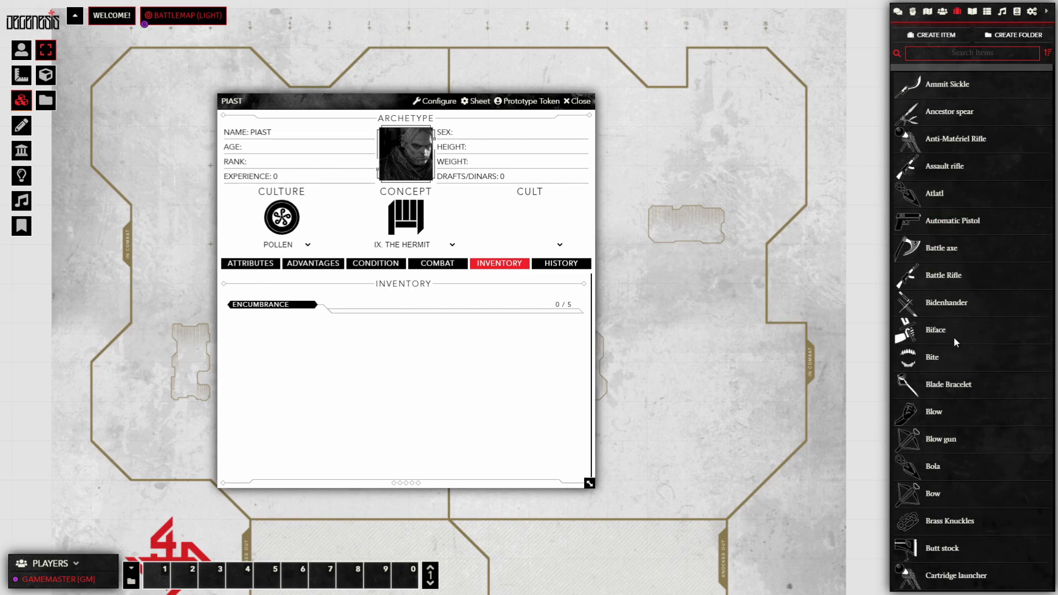
scroll(950, 457, down, 2)
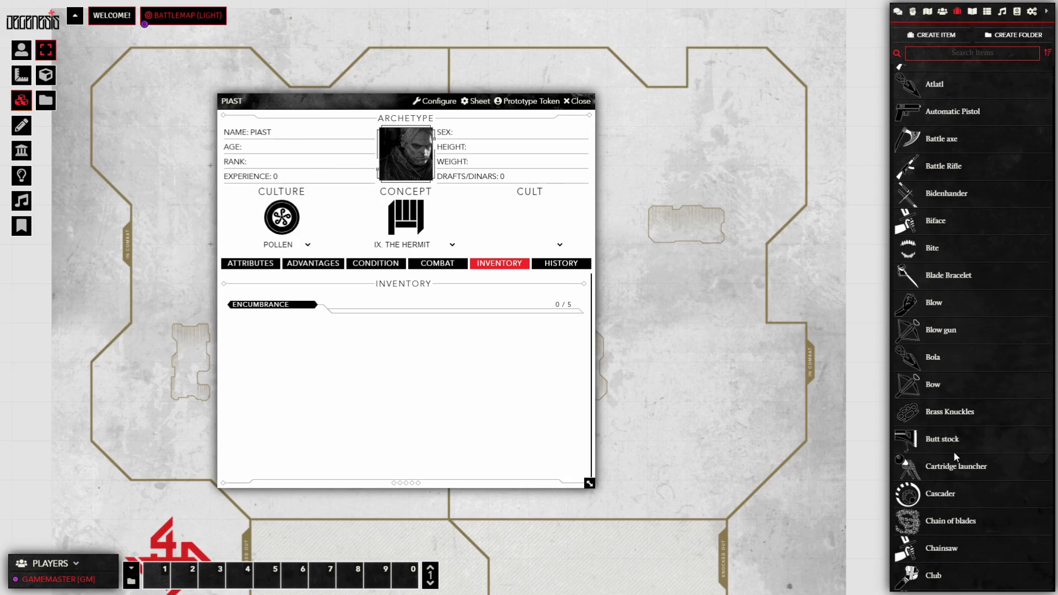
scroll(956, 456, down, 5)
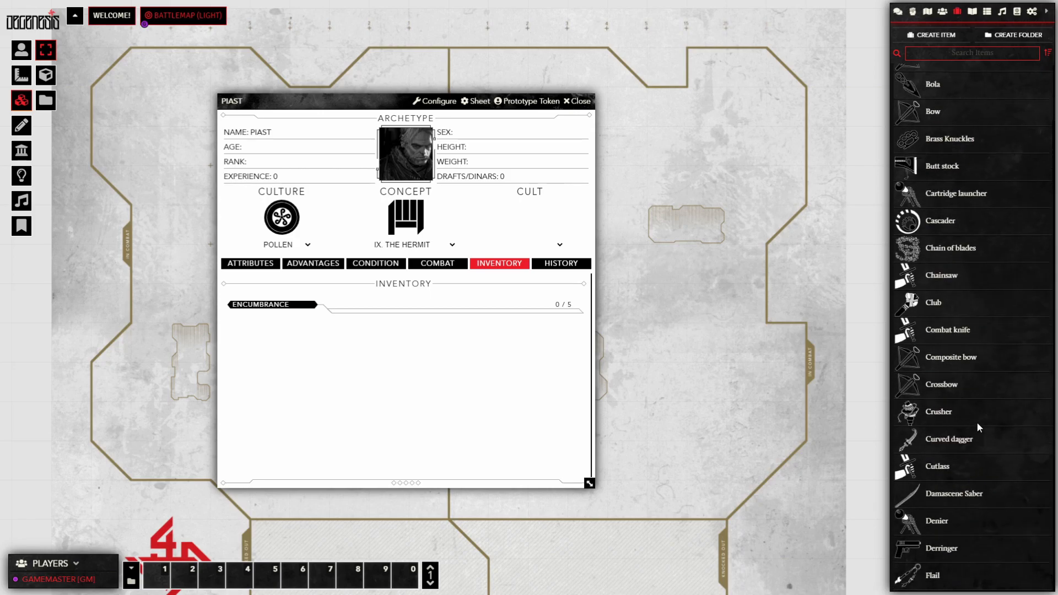
drag(941, 390, 369, 351)
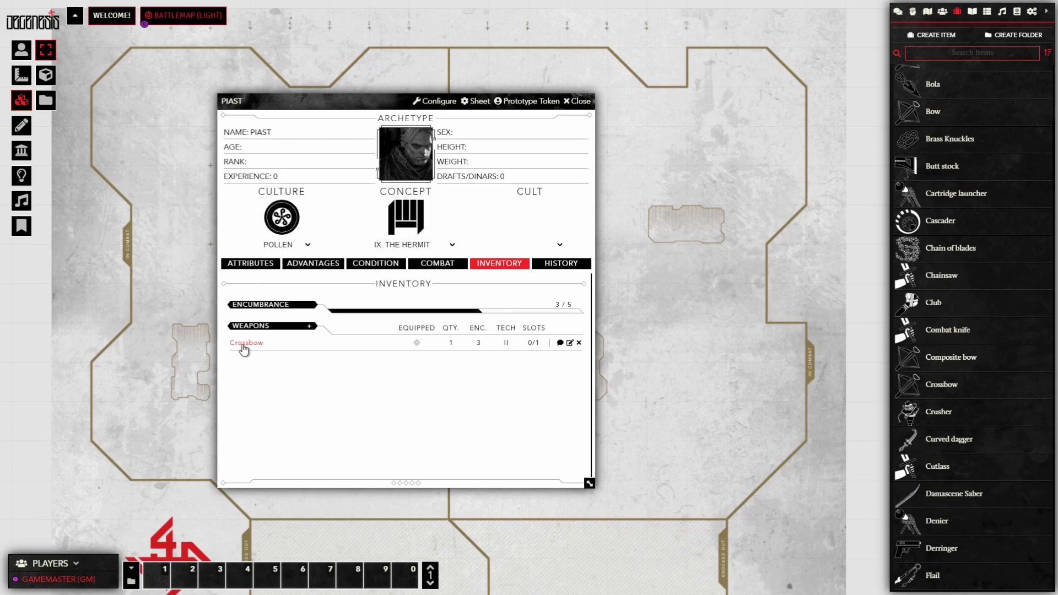
click(570, 343)
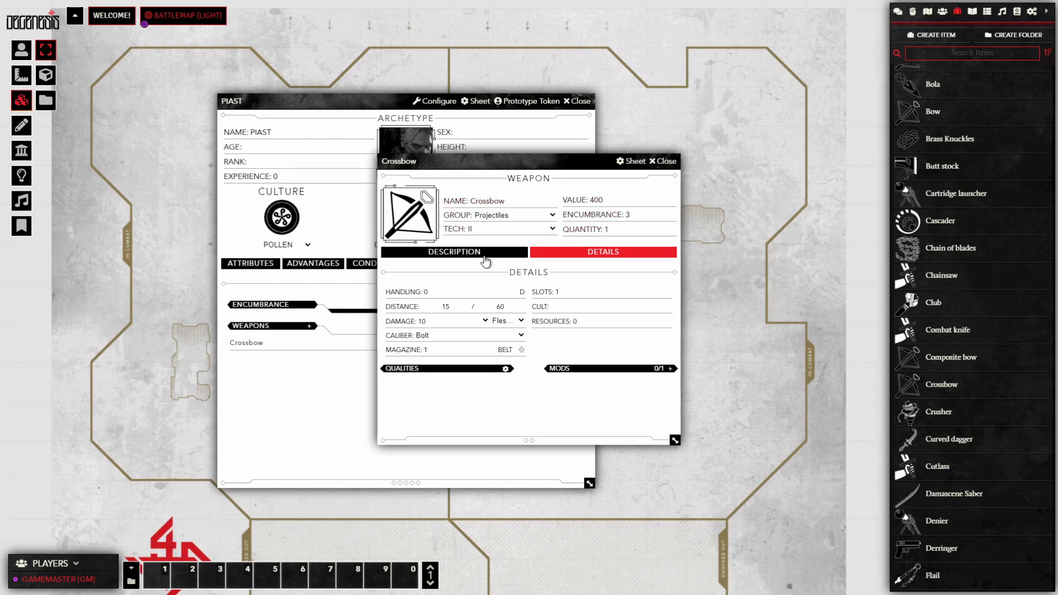
click(667, 161)
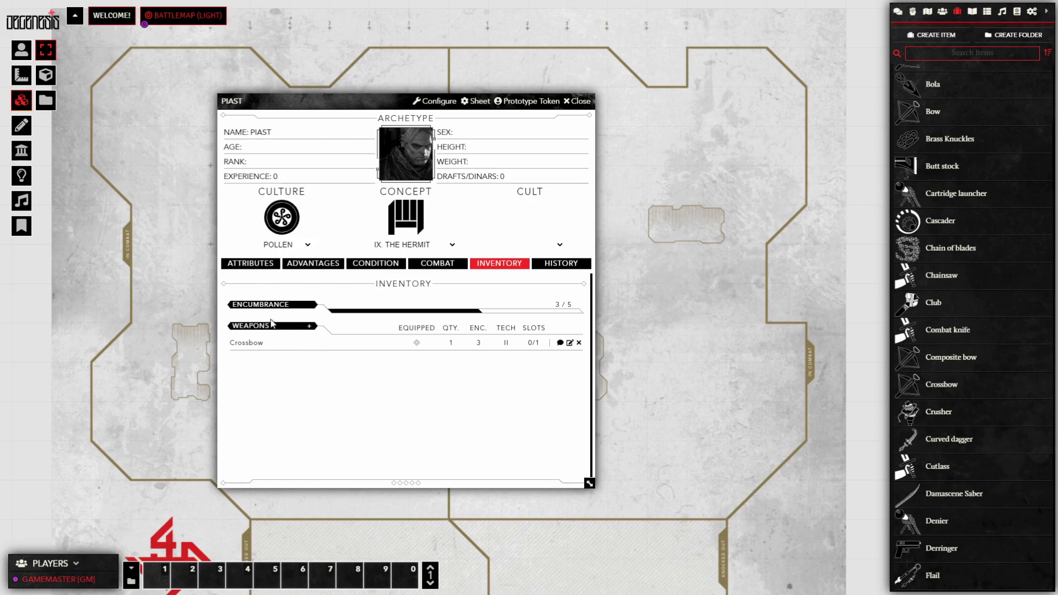
Step: Add a blank New Weapon to PIAST's inventory and copy it into the Items directory
click(310, 327)
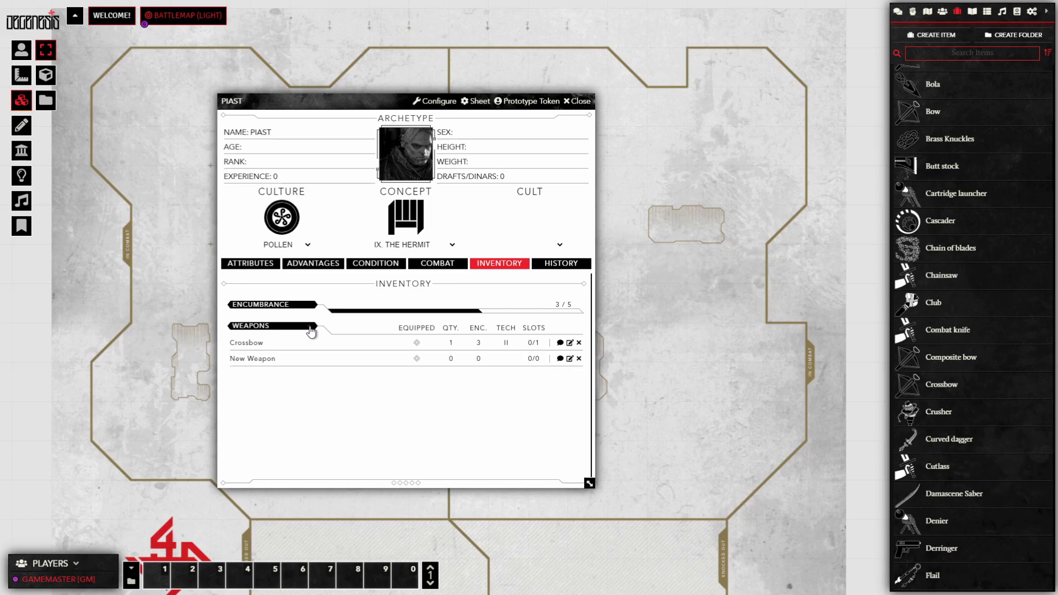
click(251, 360)
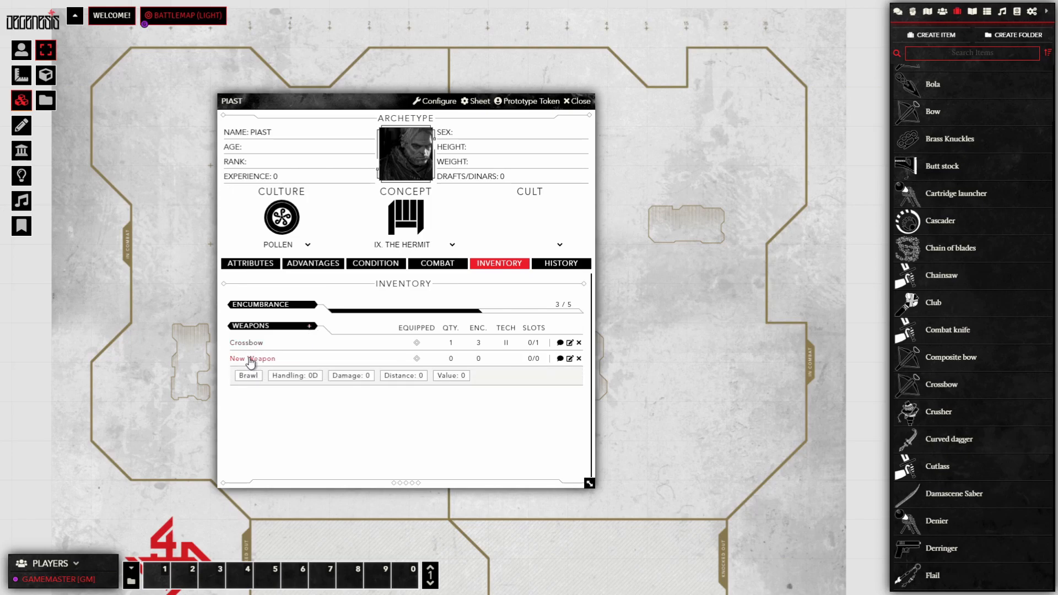
click(250, 359)
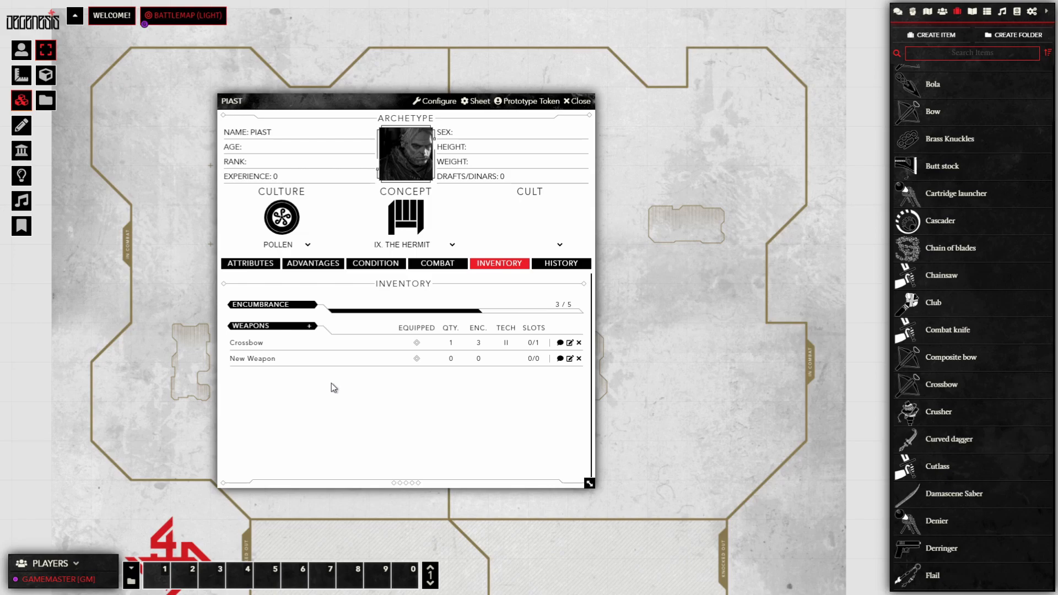
click(942, 12)
click(957, 12)
scroll(942, 134, up, 2)
click(931, 114)
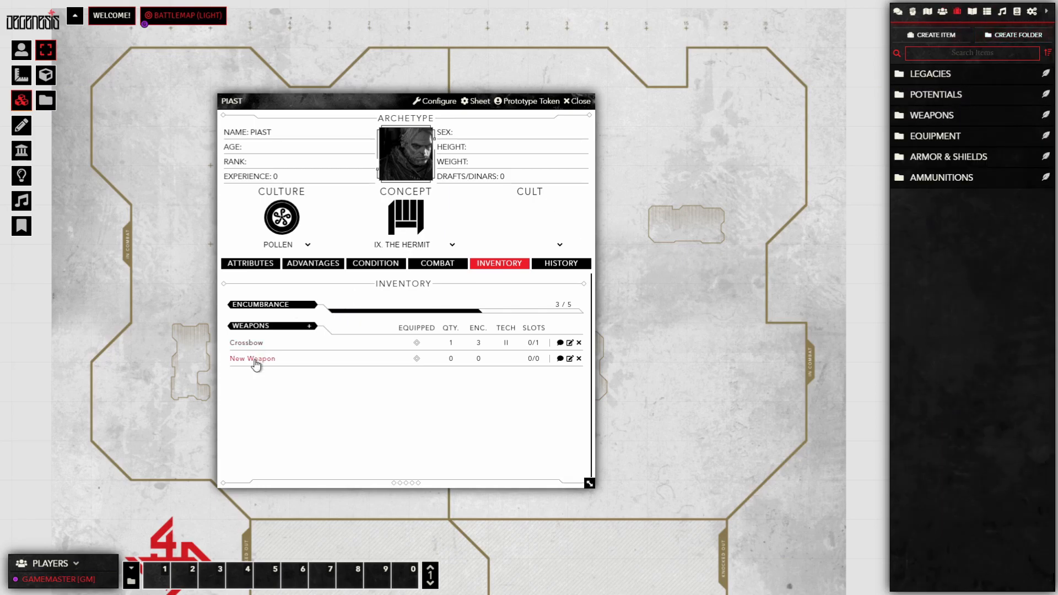
drag(430, 290, 941, 313)
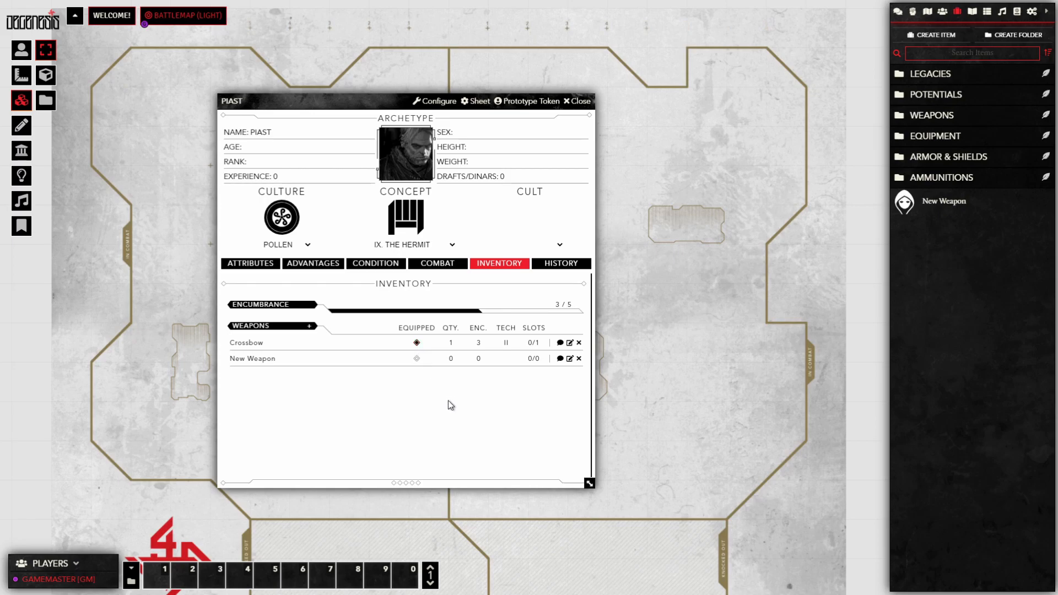
Step: From PIAST's combat arsenal, roll the ≤15m (5D) crossbow attack against difficulty 4
click(446, 266)
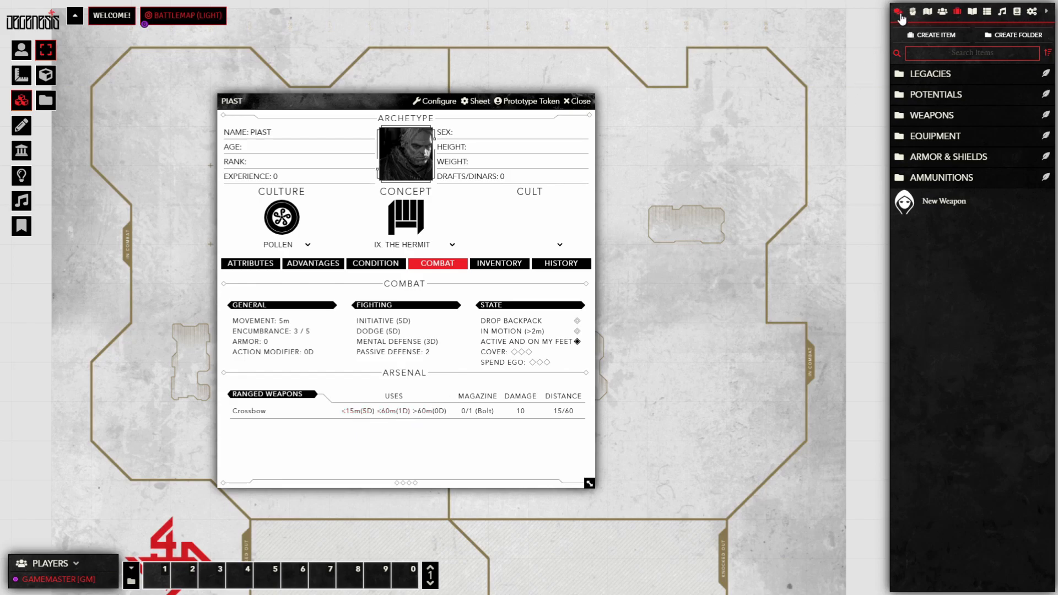
click(898, 12)
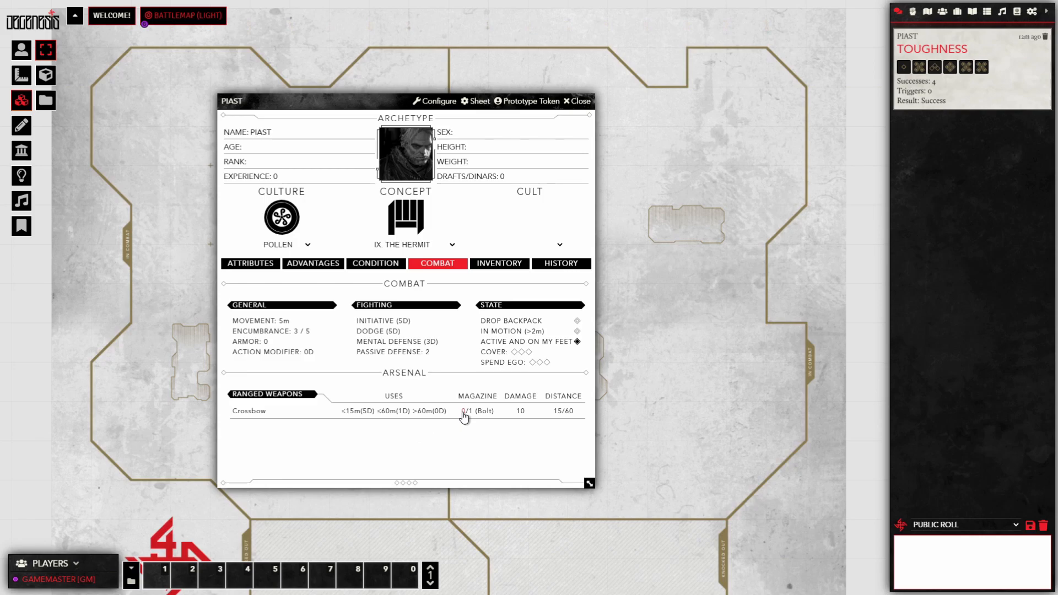
click(357, 412)
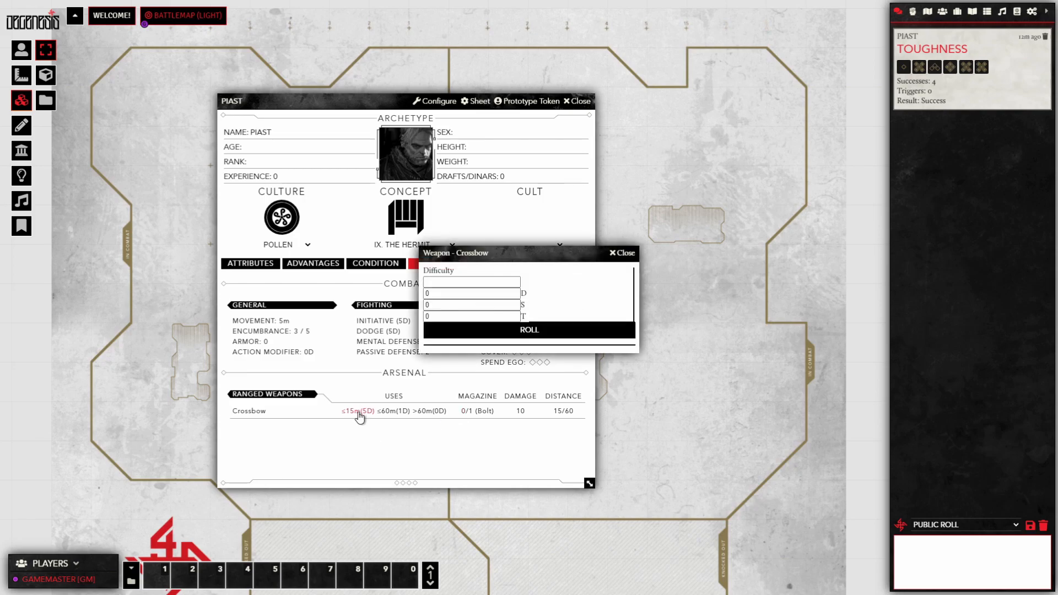
click(474, 281)
text(4)
click(487, 337)
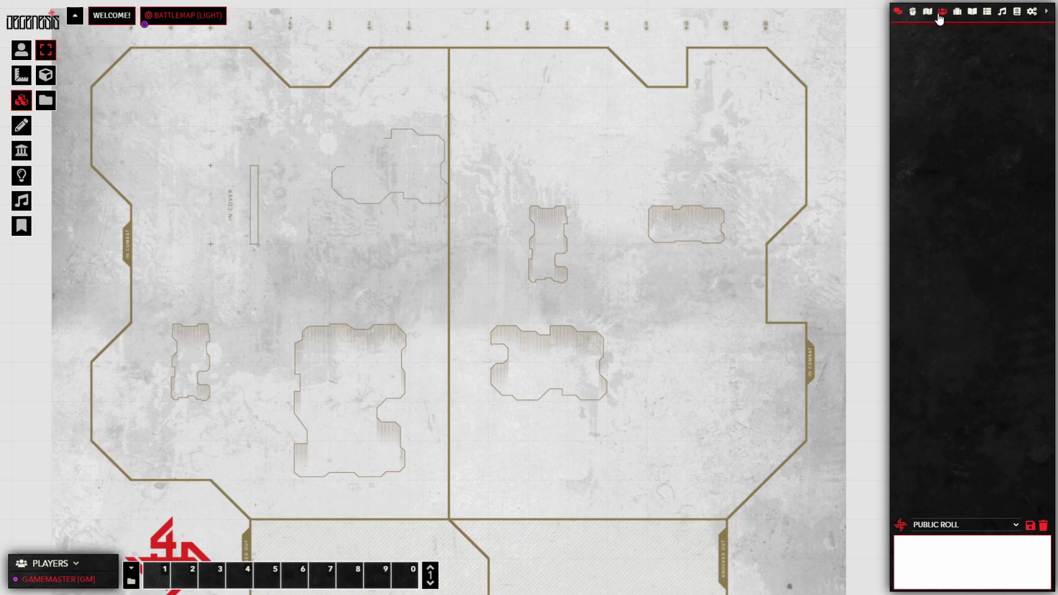
Step: Review NOTPALER's attributes and skills on its character sheet from the Actors directory, then close it
click(943, 11)
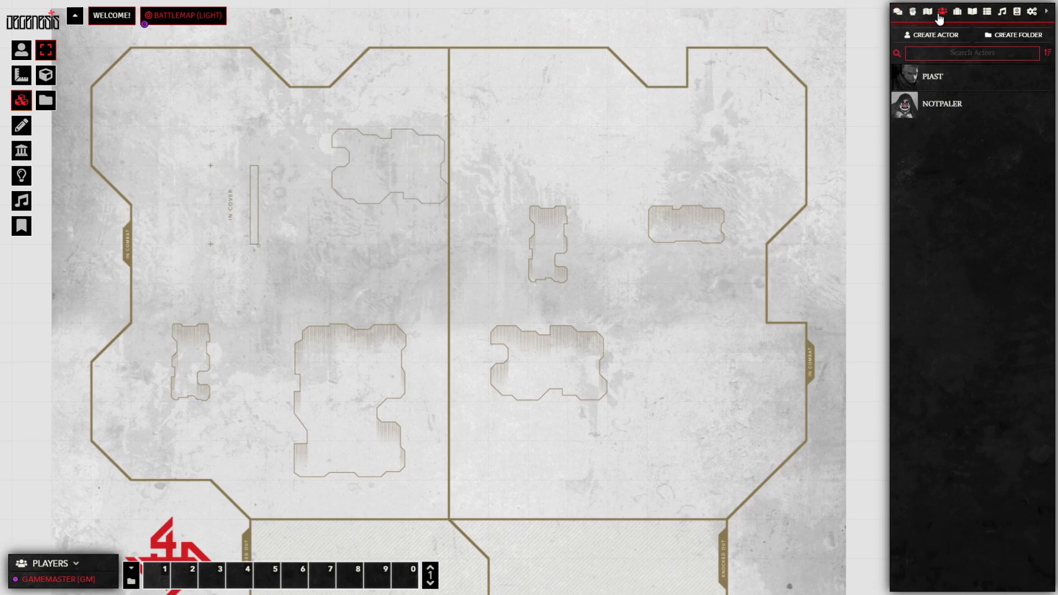
click(942, 105)
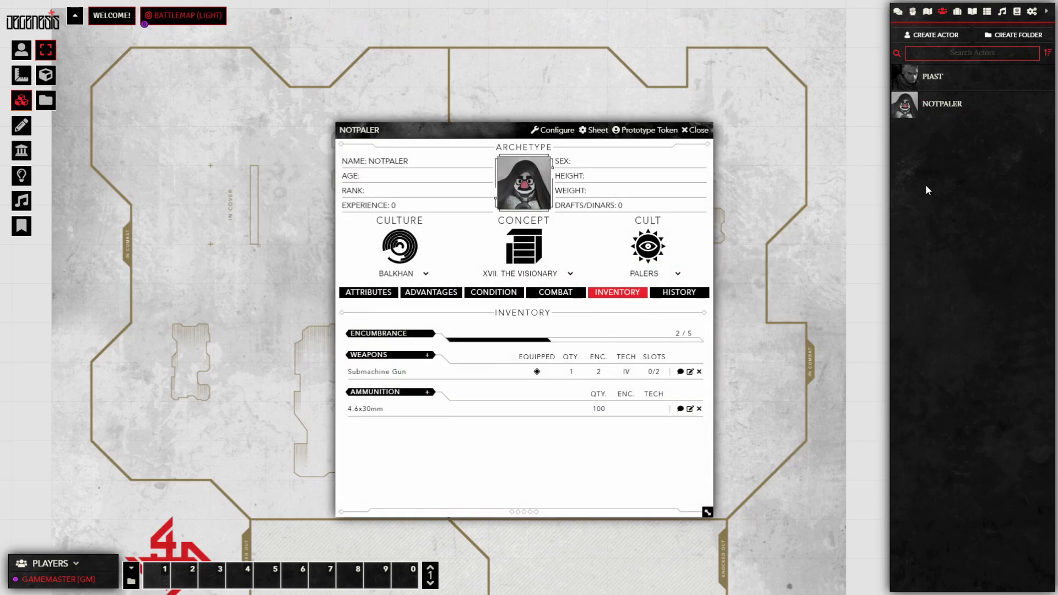
click(365, 296)
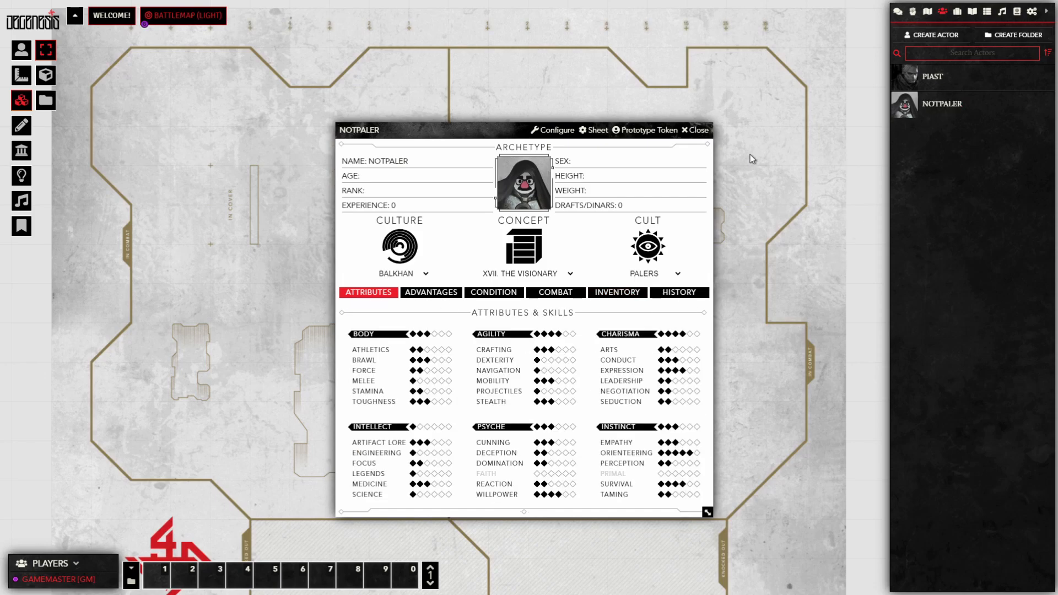
click(697, 133)
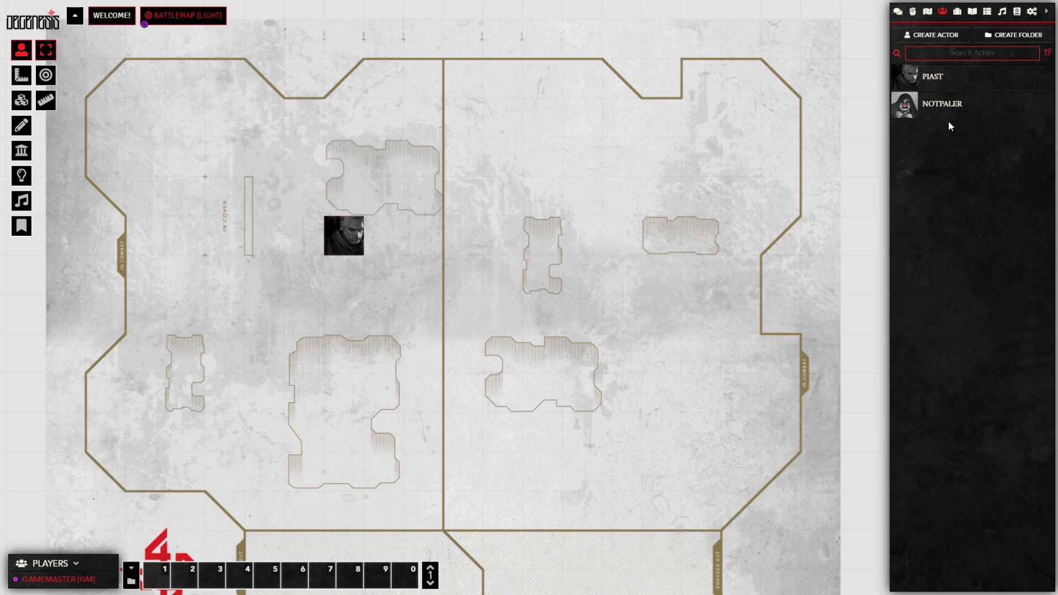
Step: Place a NOTPALER token right of PIAST and inspect PIAST's token configuration
drag(941, 110, 468, 238)
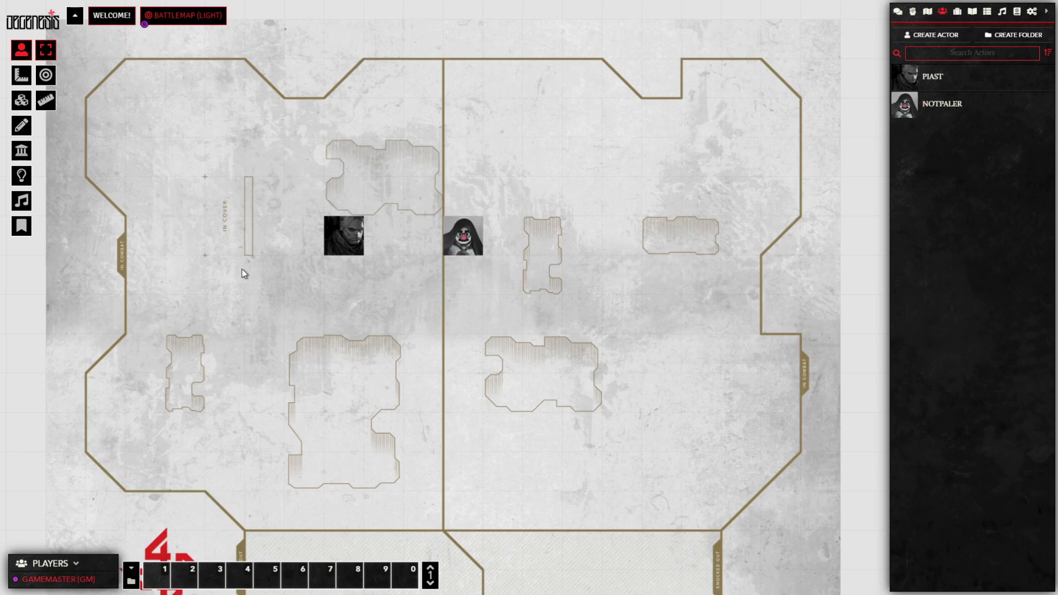
right_click(351, 238)
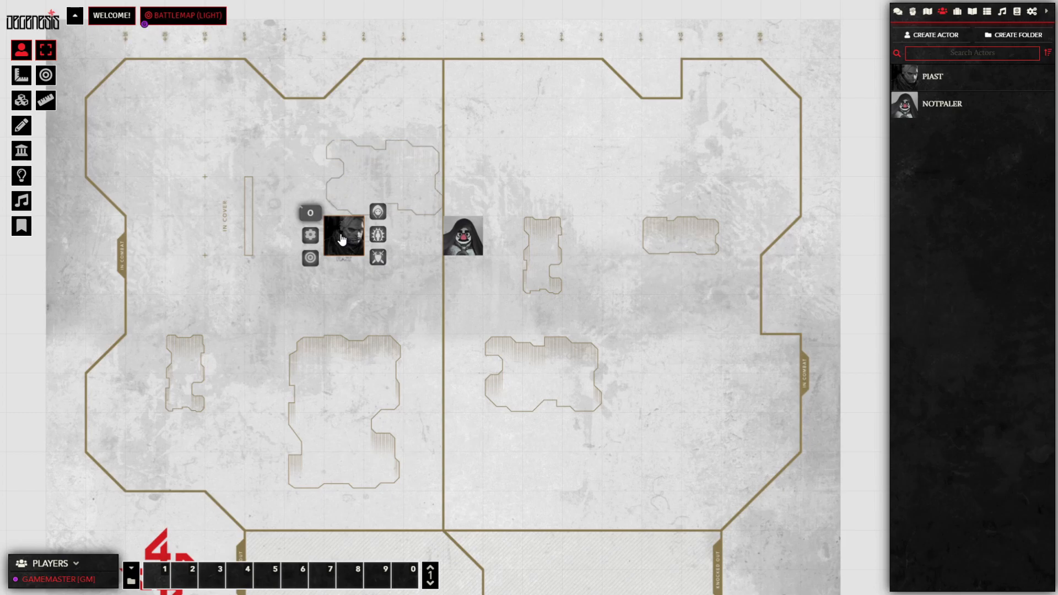
click(310, 236)
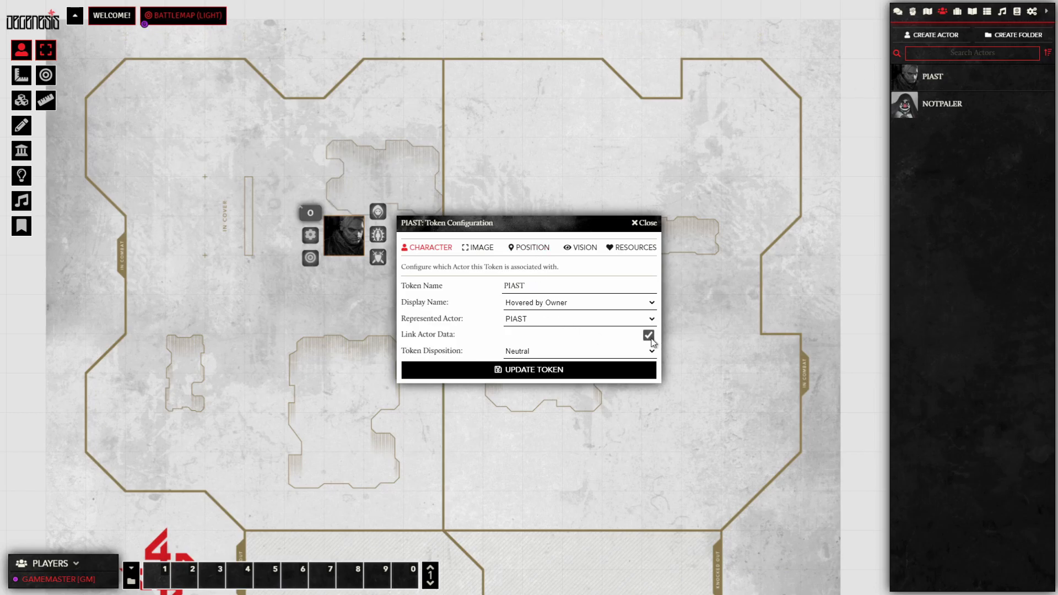
click(642, 223)
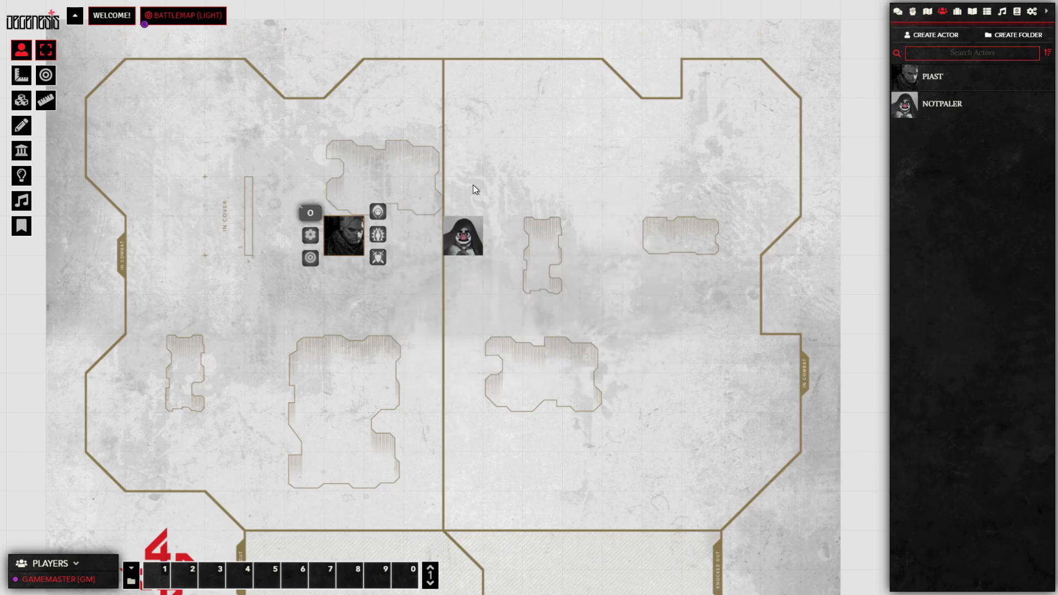
Step: Turn off Link Actor Data for the NOTPALER token and update it
click(472, 238)
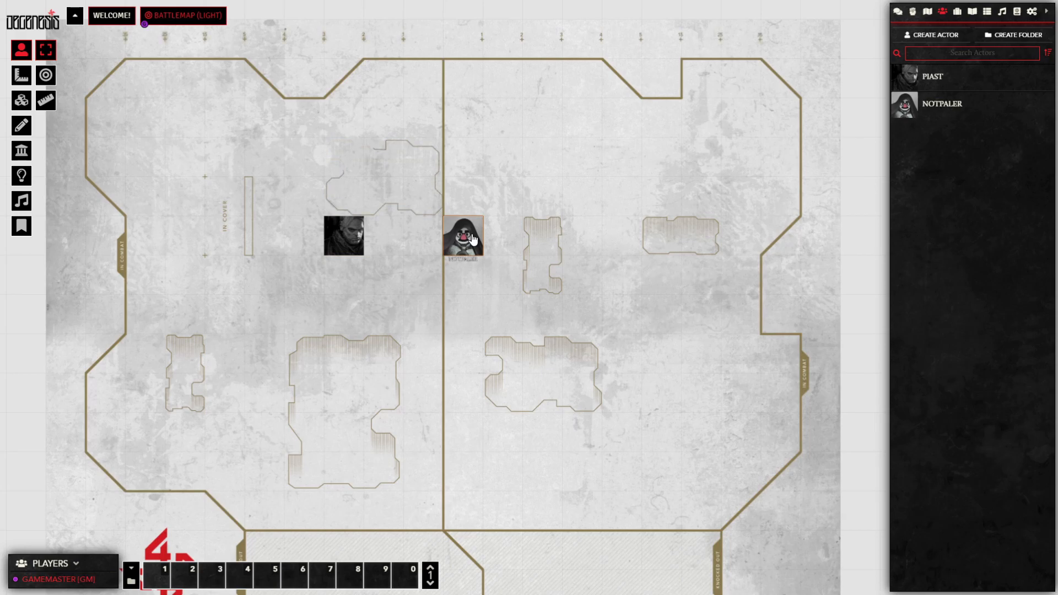
right_click(471, 238)
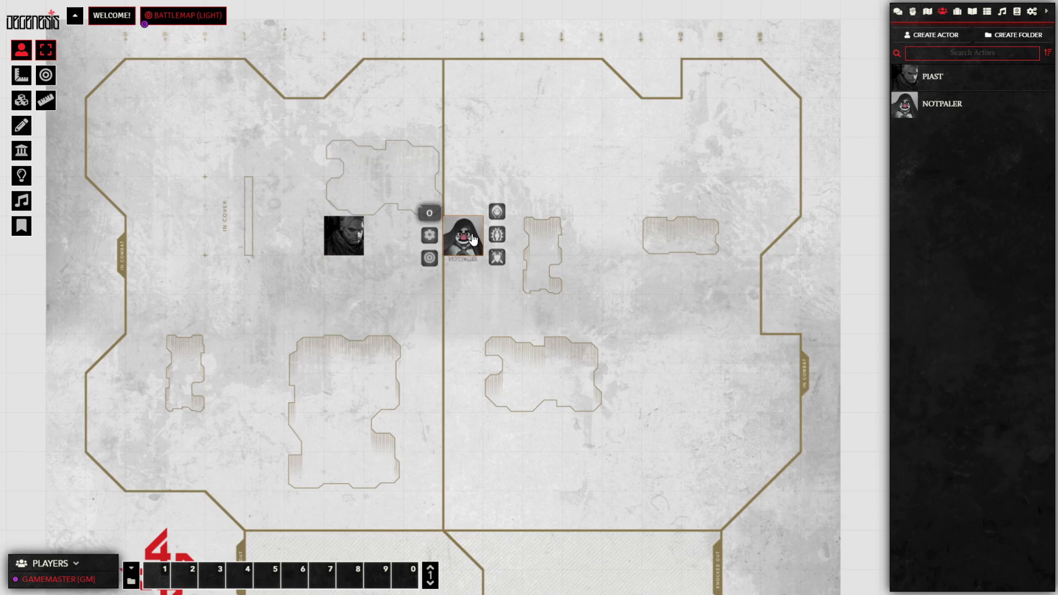
click(434, 235)
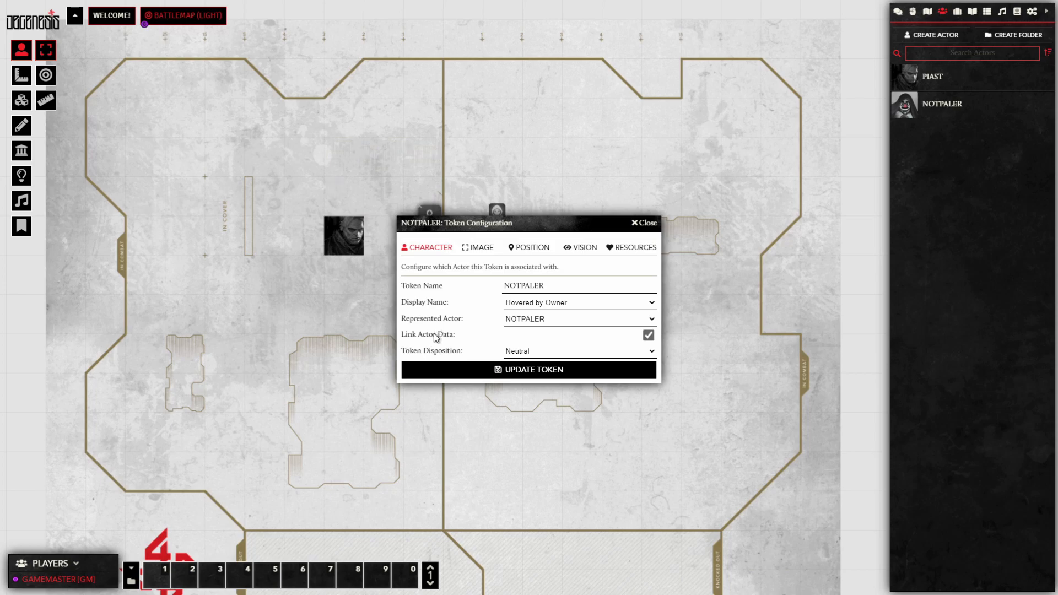
click(648, 335)
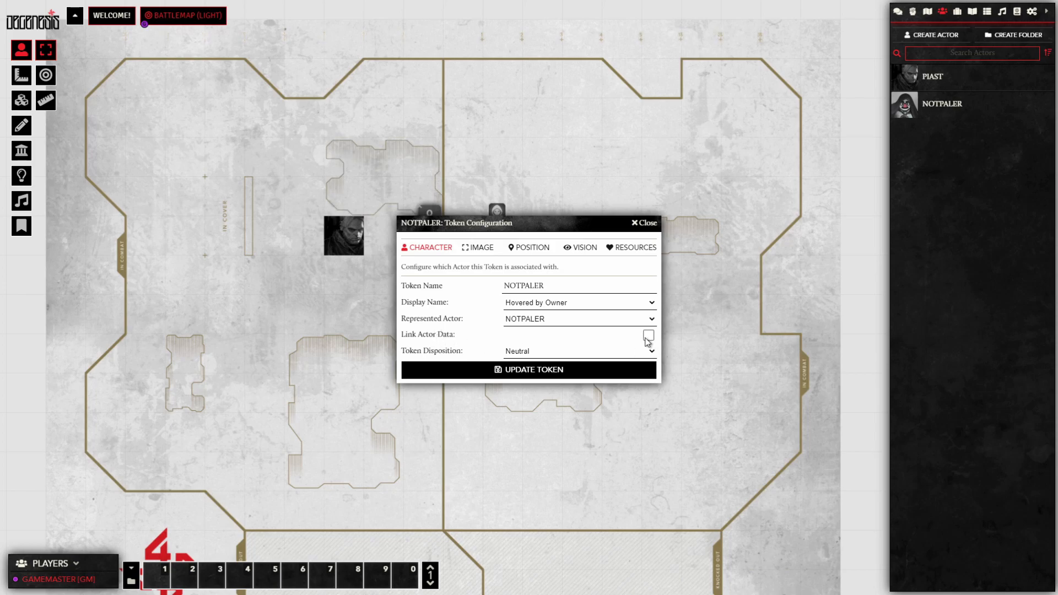
click(537, 374)
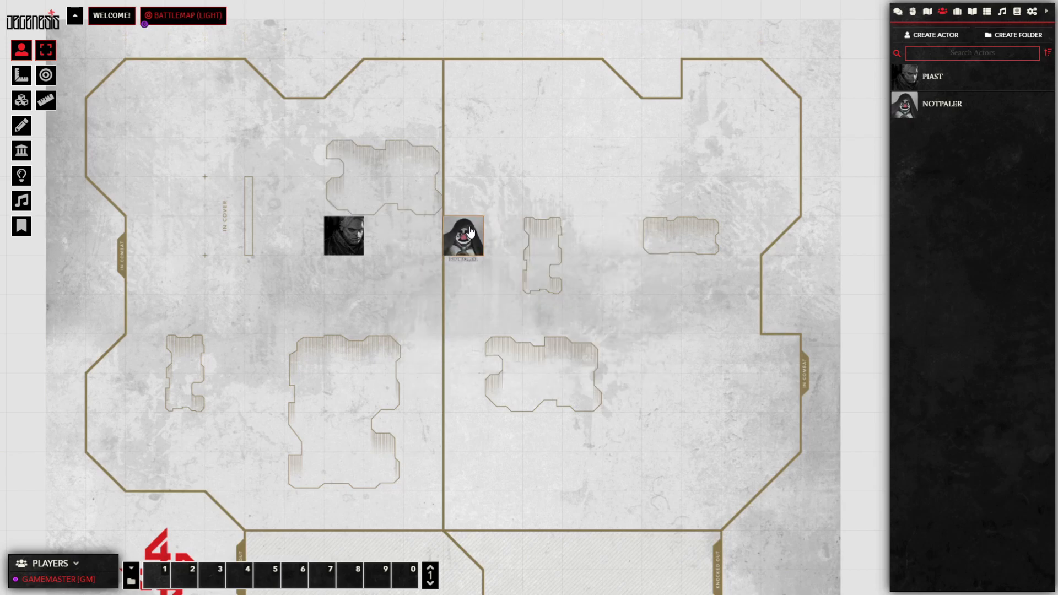
Step: Copy the NOTPALER token and paste three copies, arranging them beside the original
key(ctrl+c)
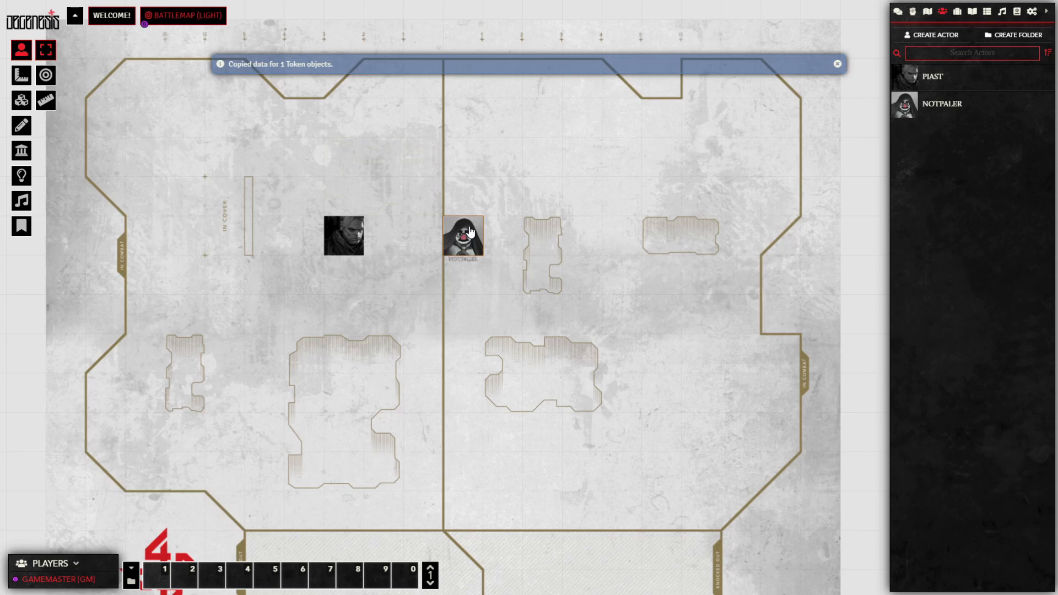
key(ctrl+v)
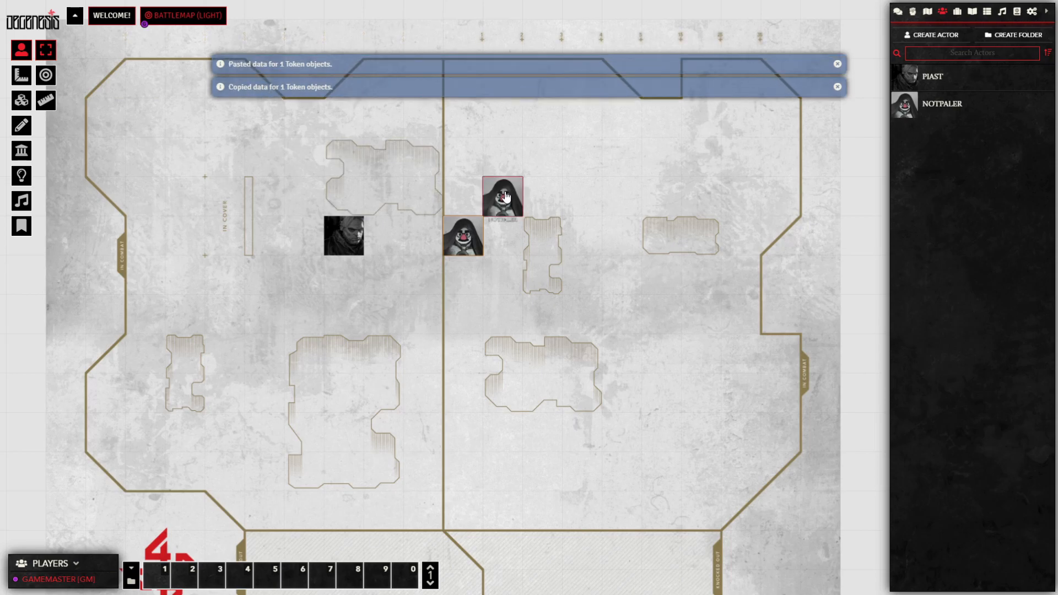
drag(508, 204, 508, 164)
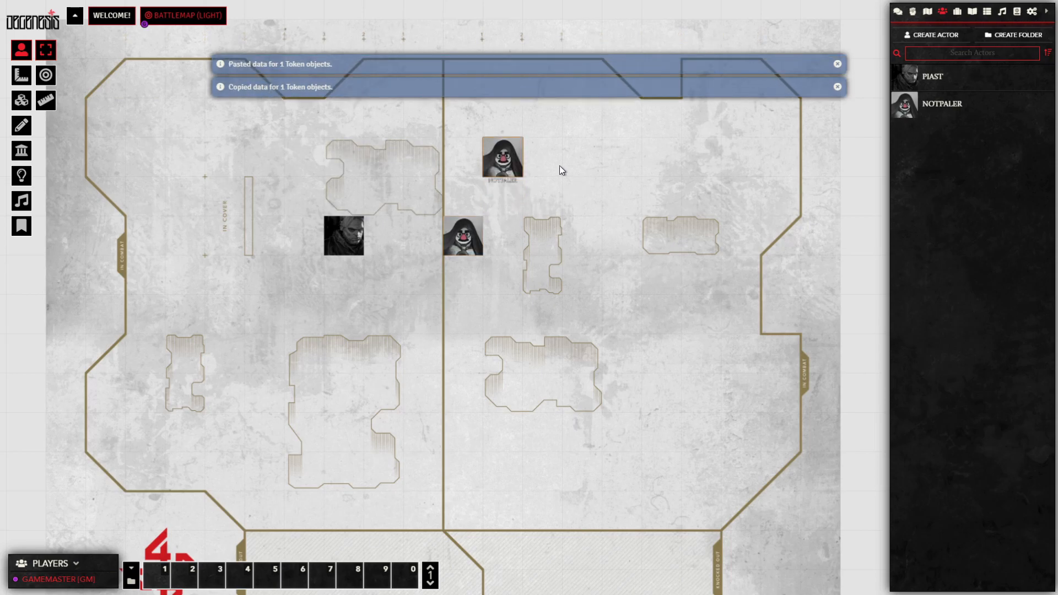
key(ctrl+v)
click(586, 165)
key(Down)
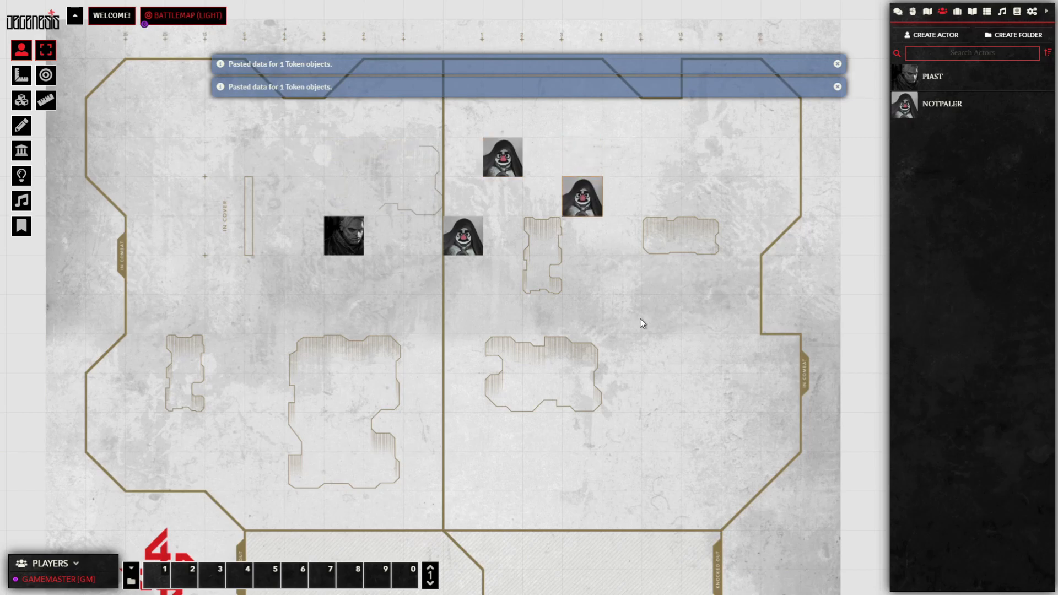
key(ctrl+v)
drag(611, 315, 573, 276)
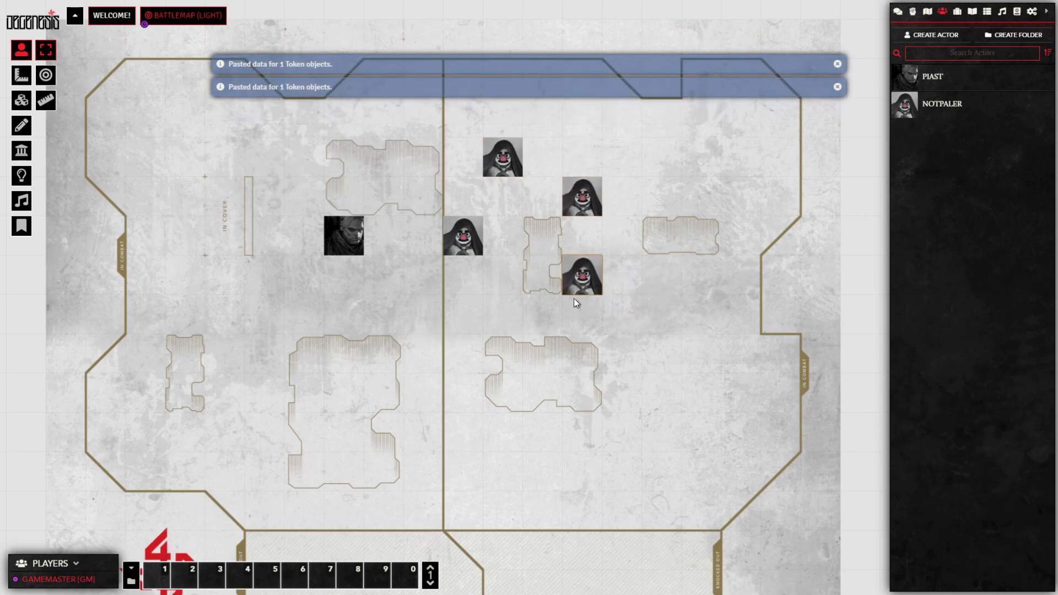
Step: Select all four NOTPALER tokens and open one token's sheet to its name field, then close it
drag(405, 332, 660, 109)
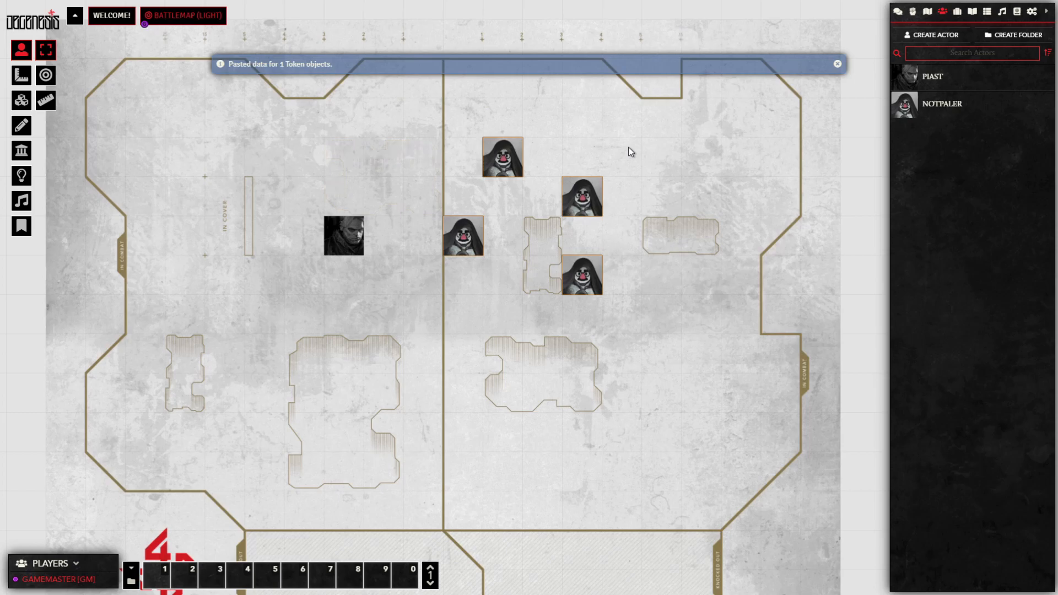
double_click(468, 250)
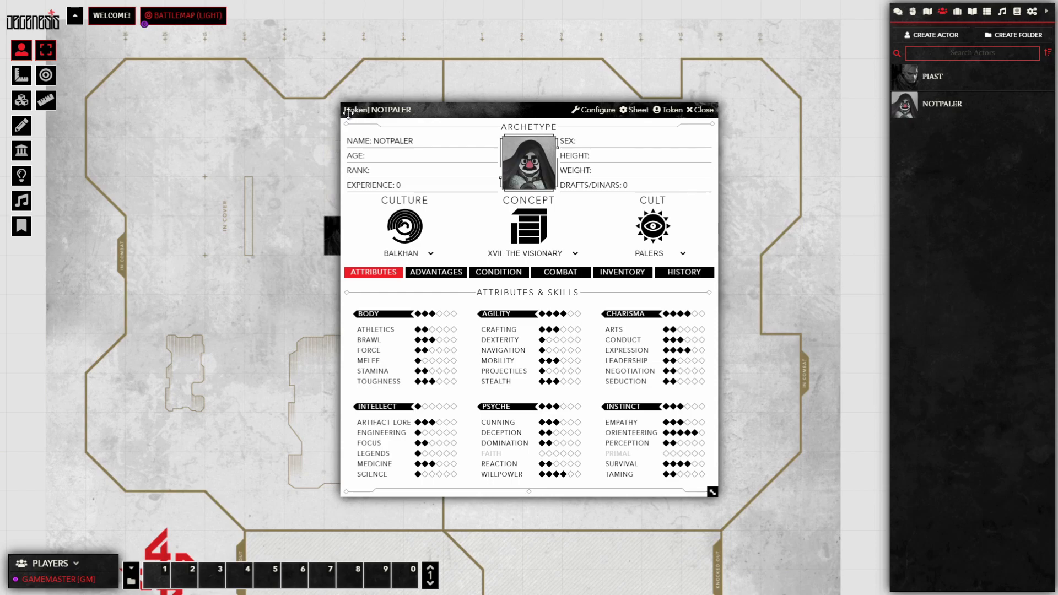
double_click(433, 140)
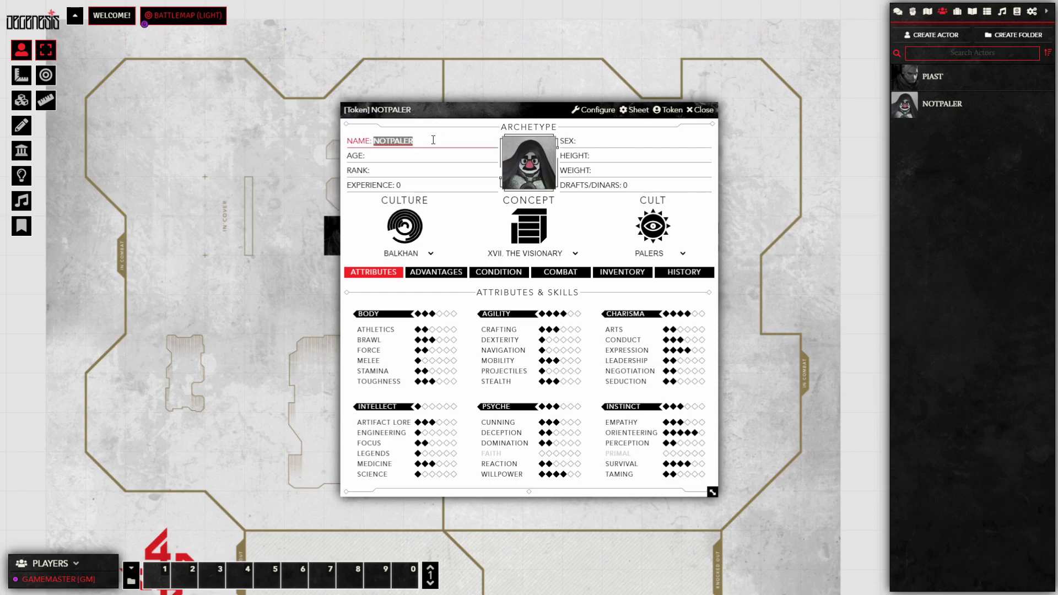
click(433, 140)
click(699, 109)
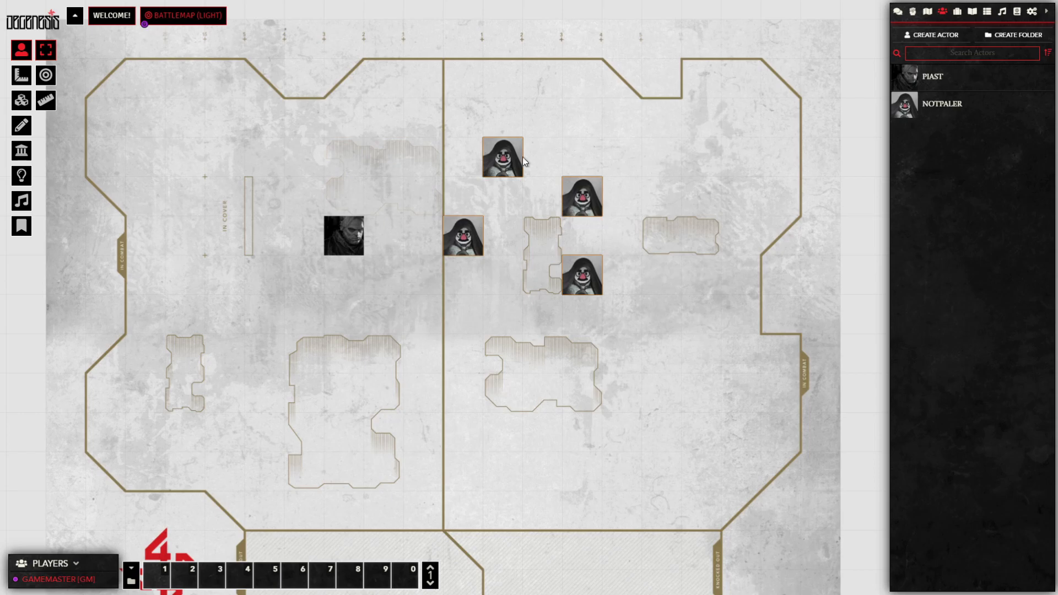
Step: Rename the first pasted token to NOTPALER 2
double_click(501, 160)
click(420, 144)
click(442, 141)
text(2)
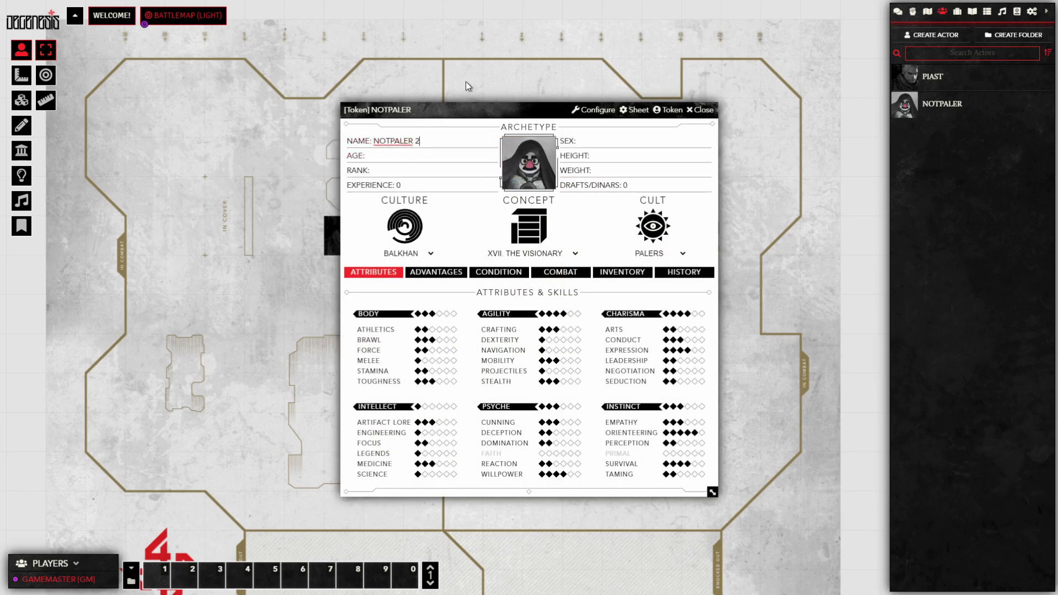
click(466, 83)
click(700, 110)
Step: Rename the next token to NOTPALER 3 and reopen its sheet to verify
double_click(569, 206)
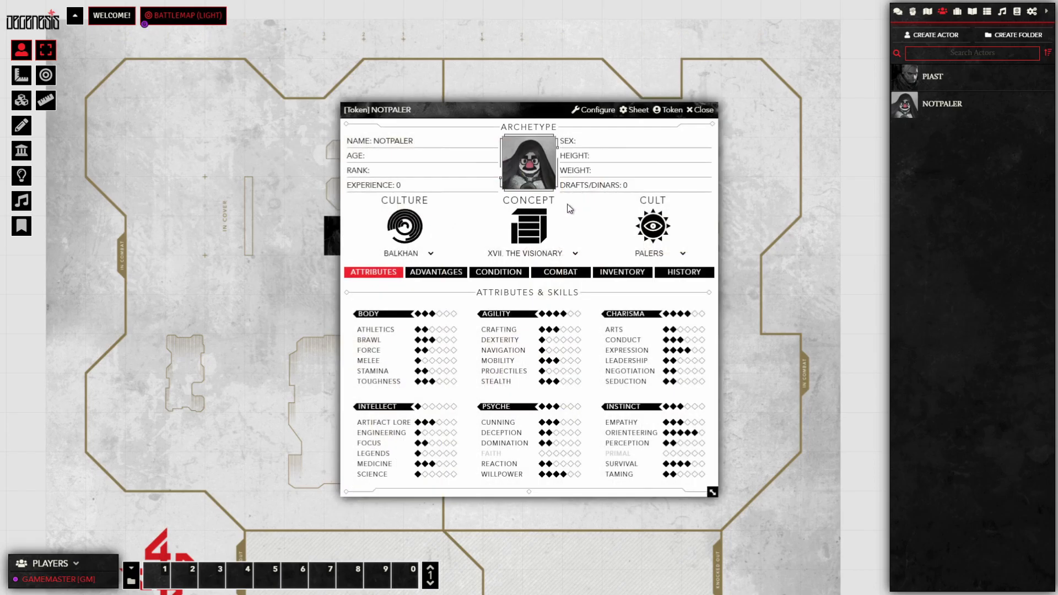
click(437, 141)
key(BackSpace)
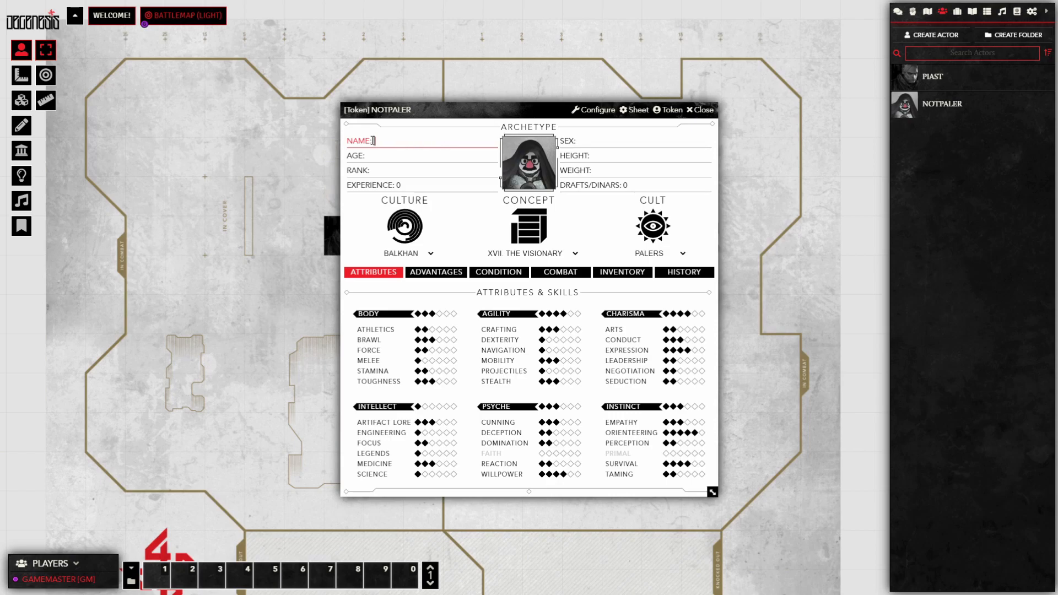
text(NOT PALEY)
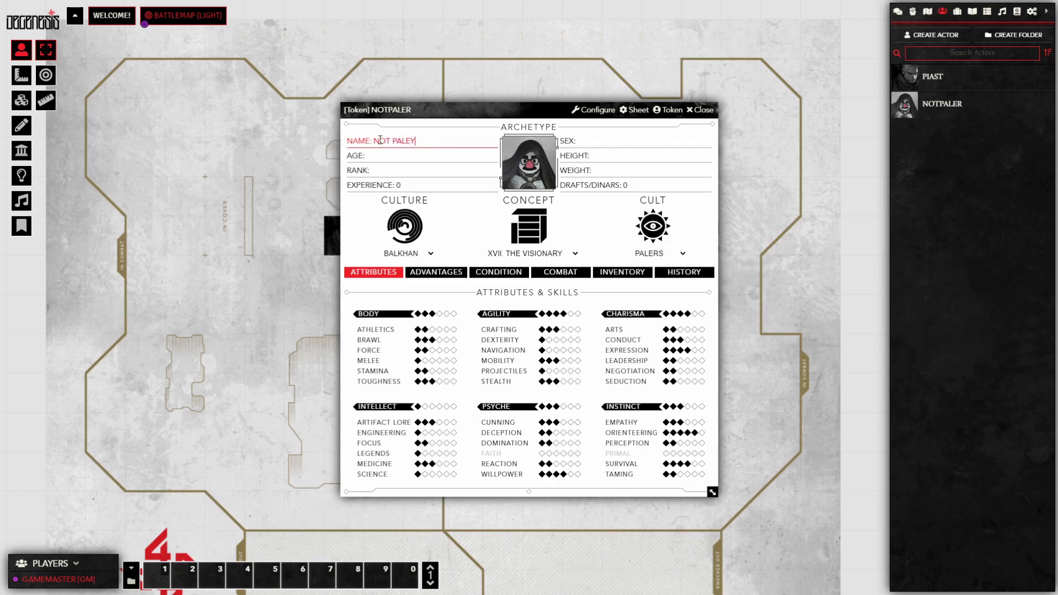
key(BackSpace)
text(R 3)
click(393, 141)
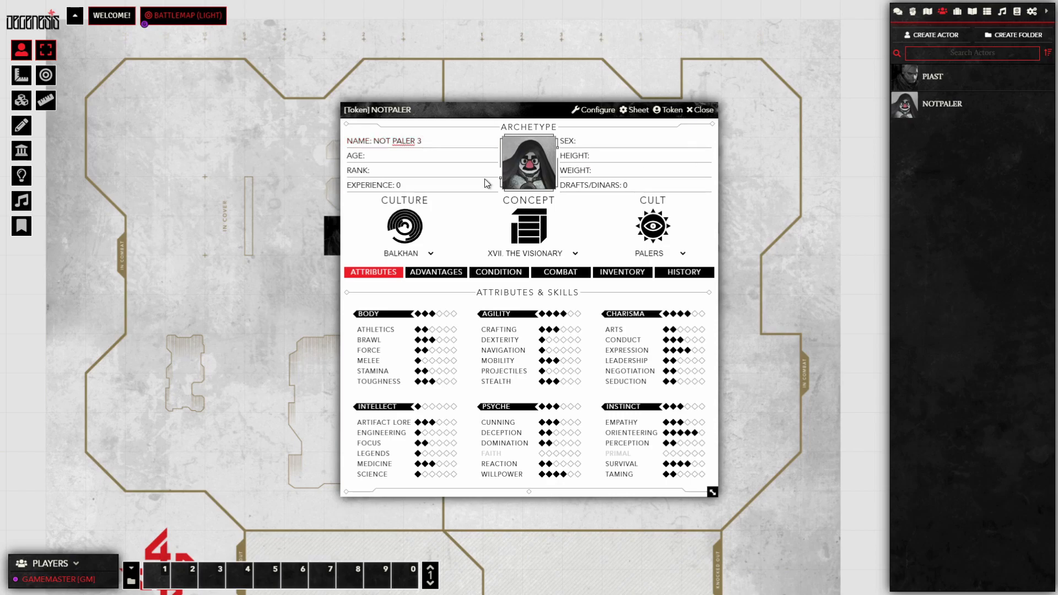
key(BackSpace)
click(703, 110)
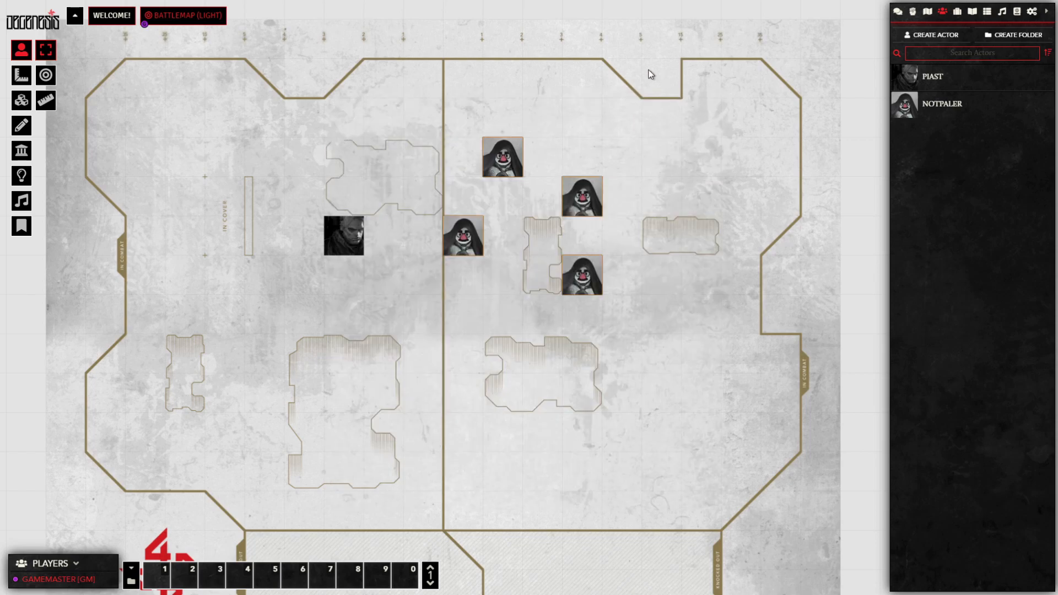
double_click(576, 203)
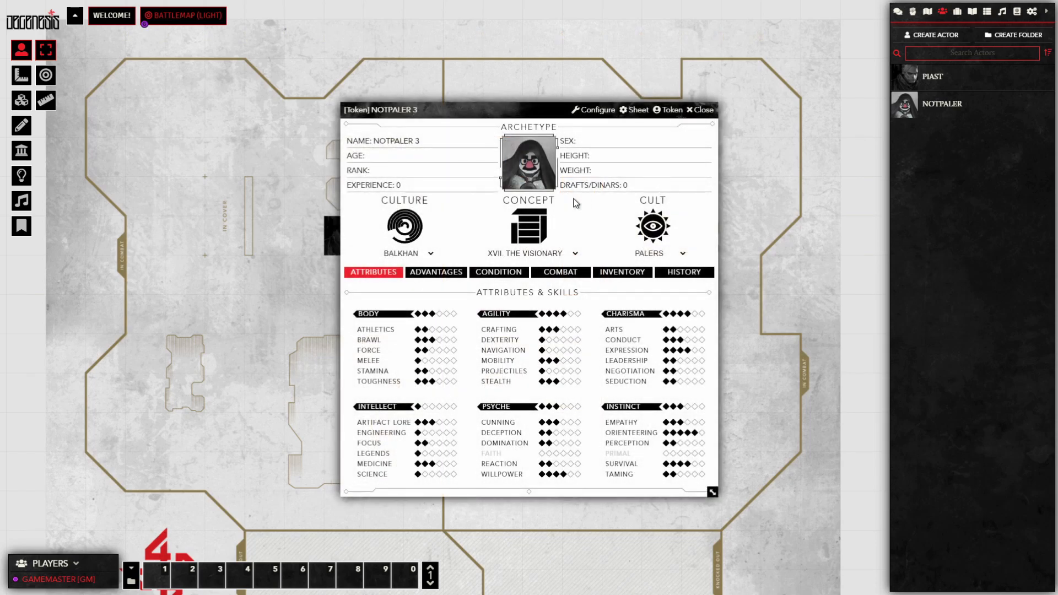
click(704, 109)
Step: Rename the last token to NOTPALER 4
double_click(449, 232)
click(423, 144)
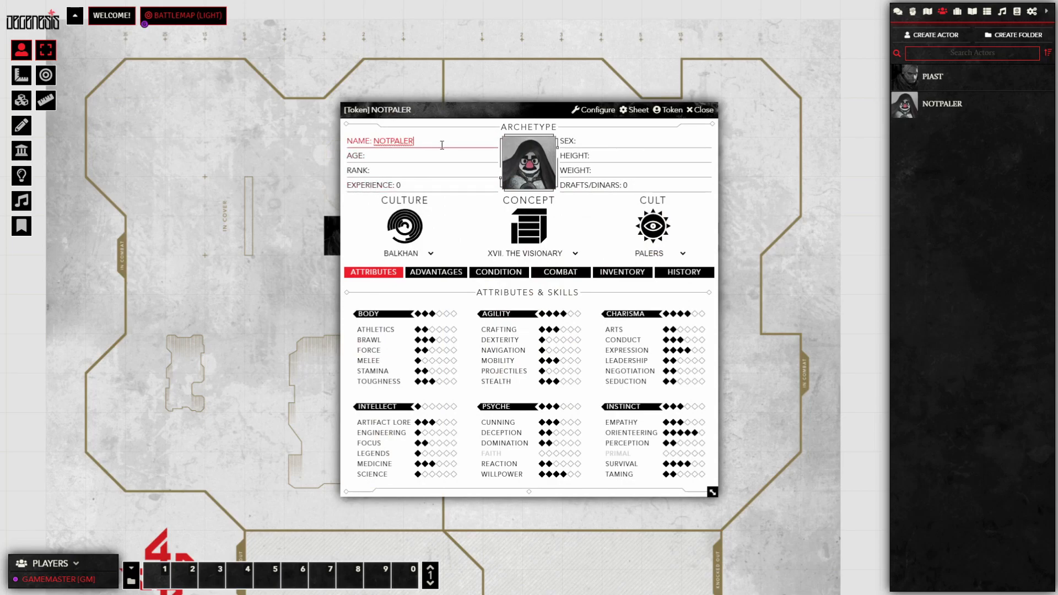
double_click(441, 143)
click(428, 143)
text(4)
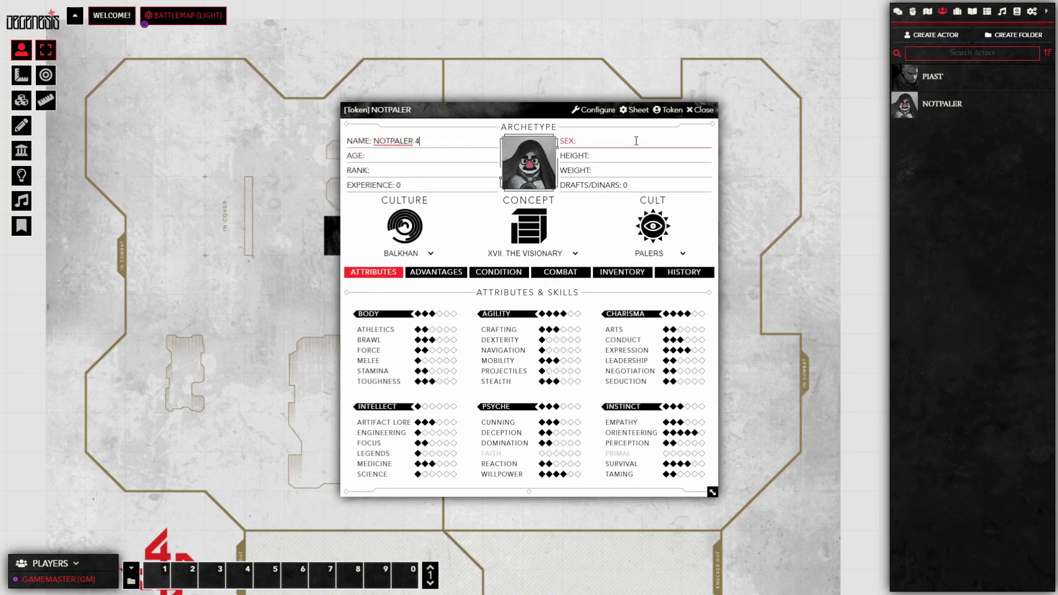
click(704, 109)
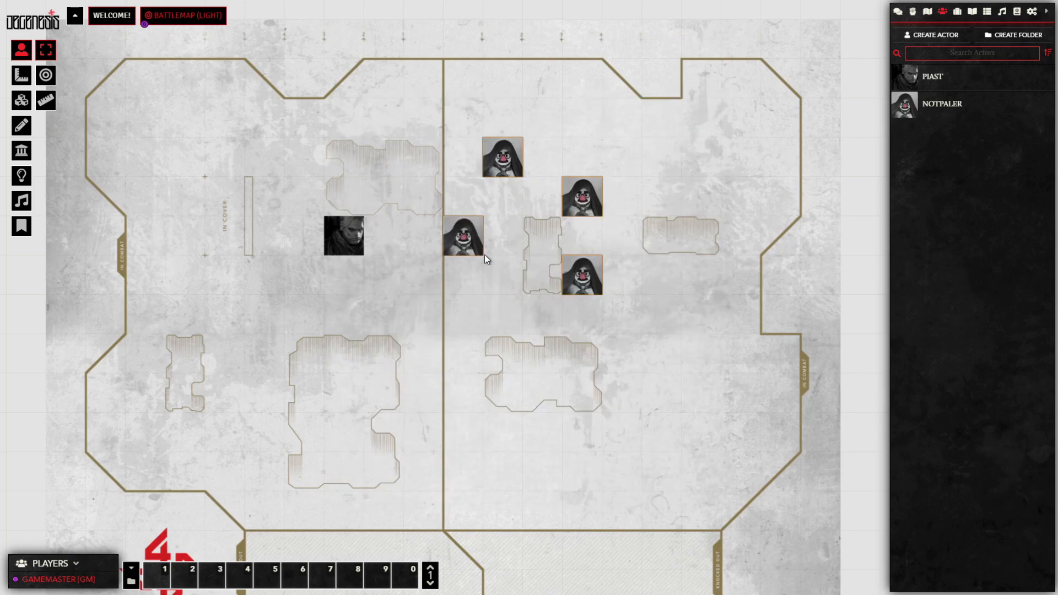
Step: Mark NOTPALER 1's condition with 3 Ego and 4 Spore Infestation
double_click(466, 235)
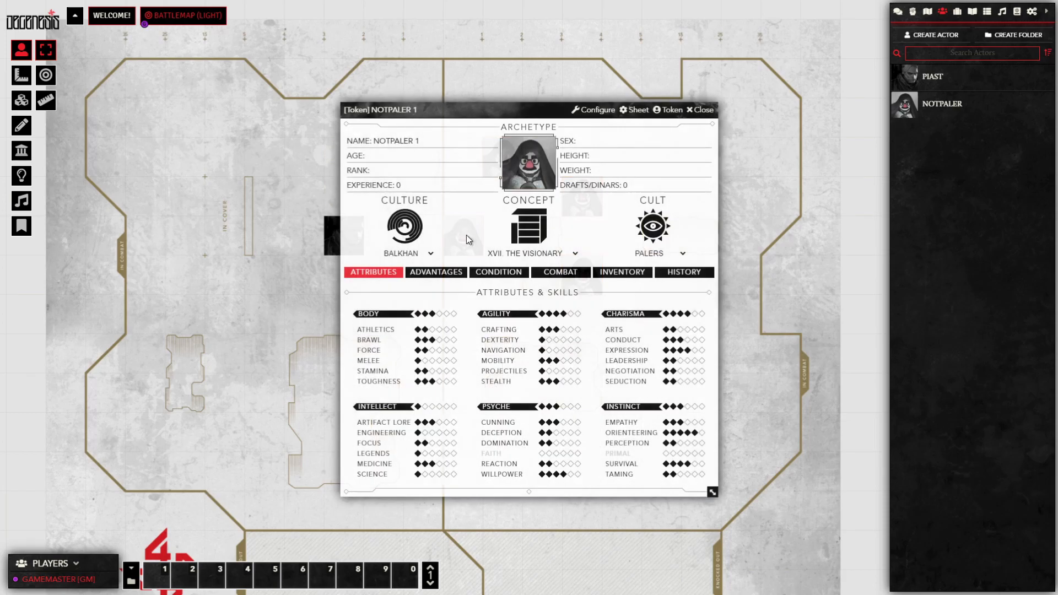
click(482, 274)
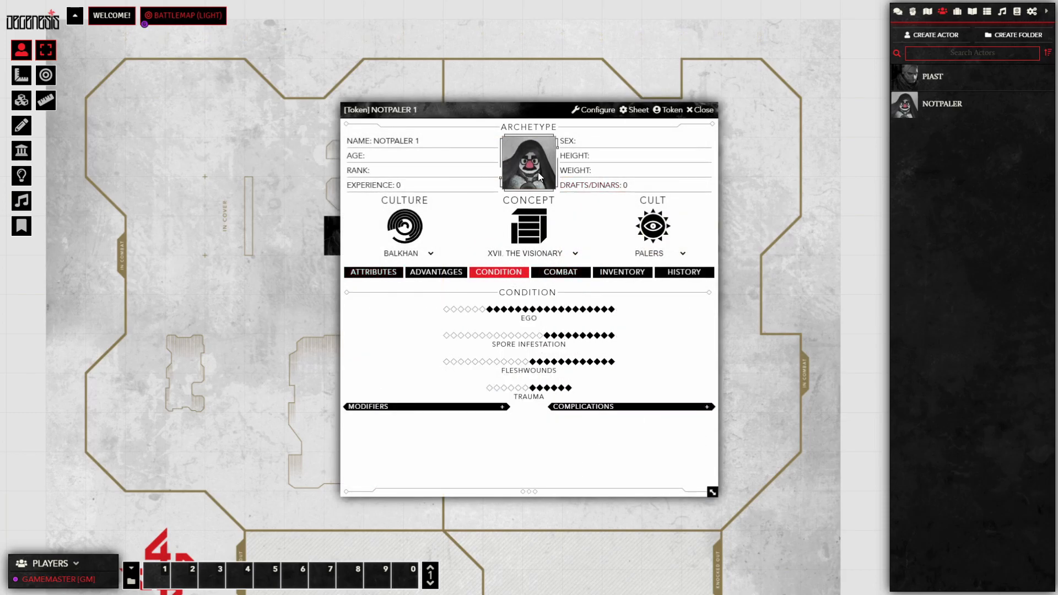
click(468, 336)
click(461, 309)
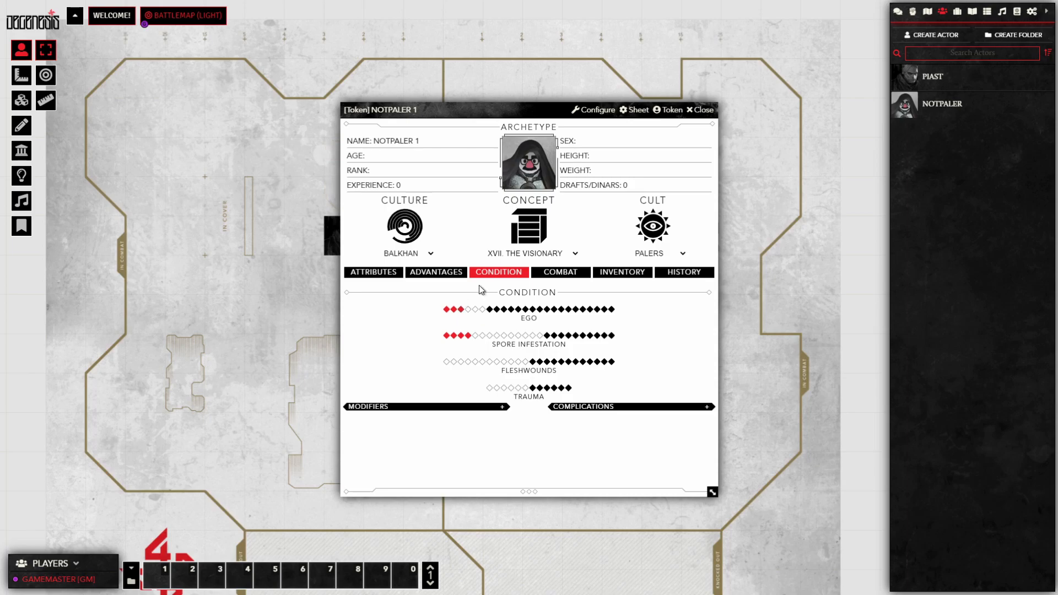
drag(489, 115, 200, 87)
Step: Mark NOTPALER 2 with 3 Ego, 2 Spore Infestation and 8 Fleshwounds, then close both sheets
double_click(500, 158)
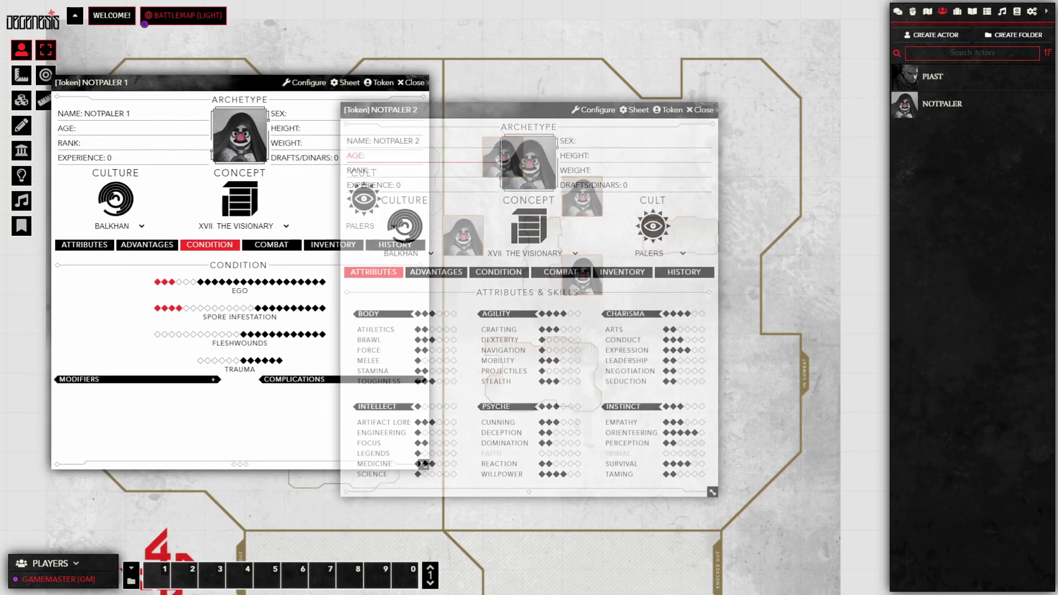
click(500, 273)
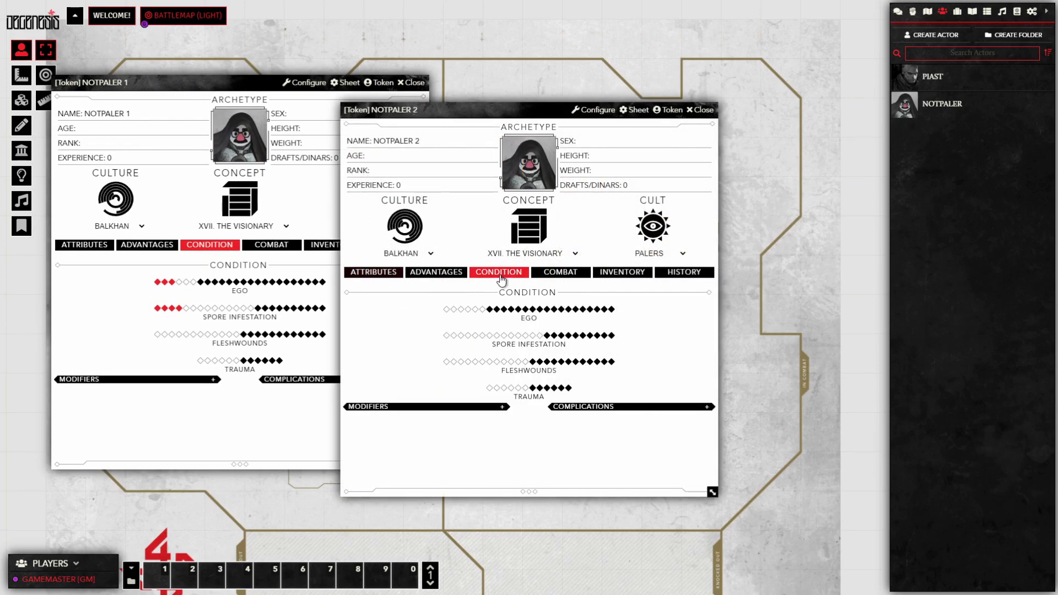
click(461, 310)
click(451, 336)
click(496, 362)
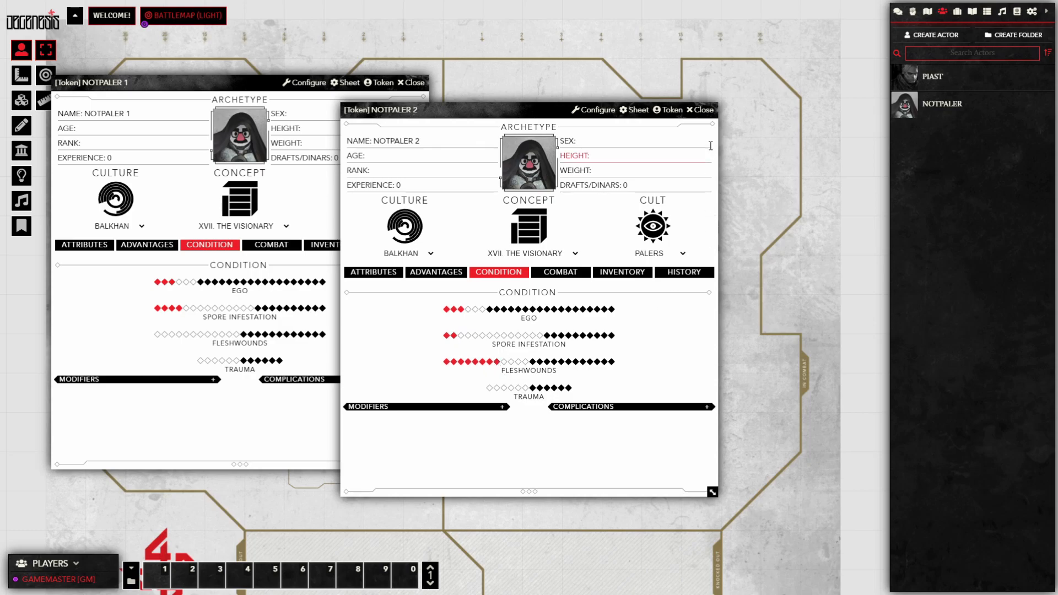
click(700, 109)
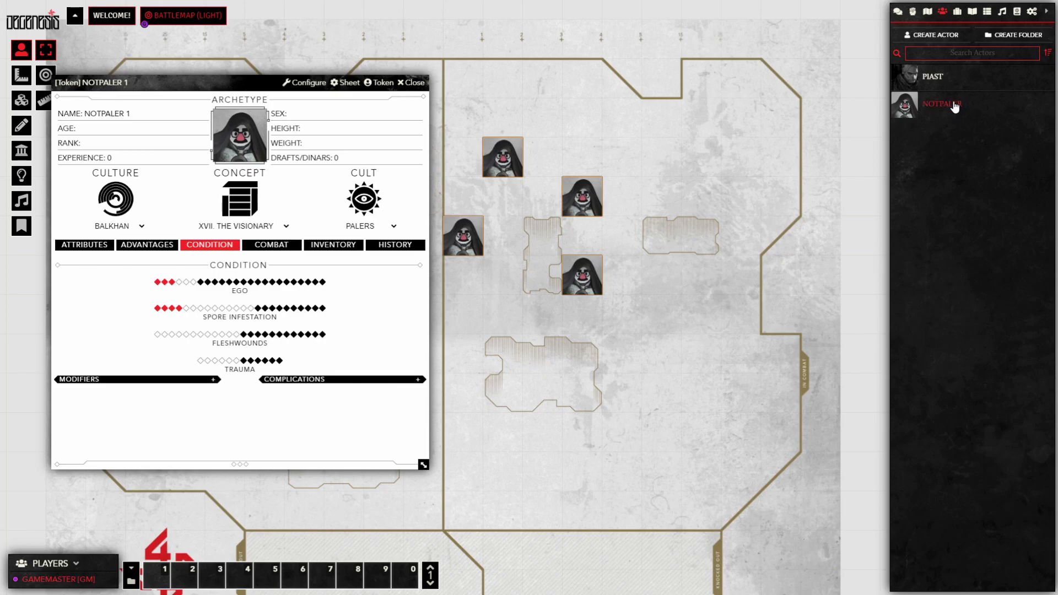
drag(190, 78, 243, 92)
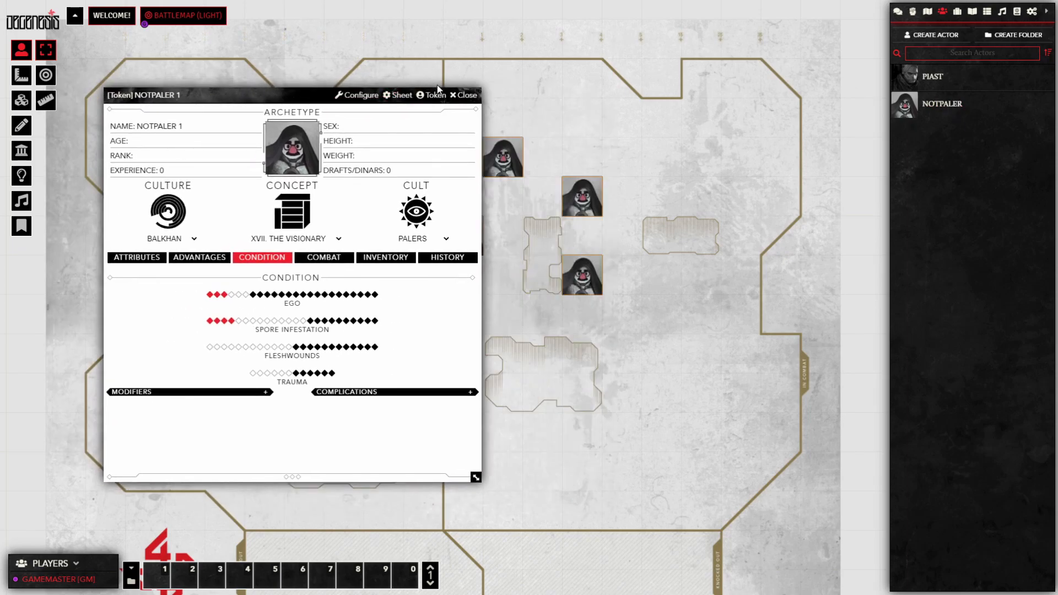
click(467, 95)
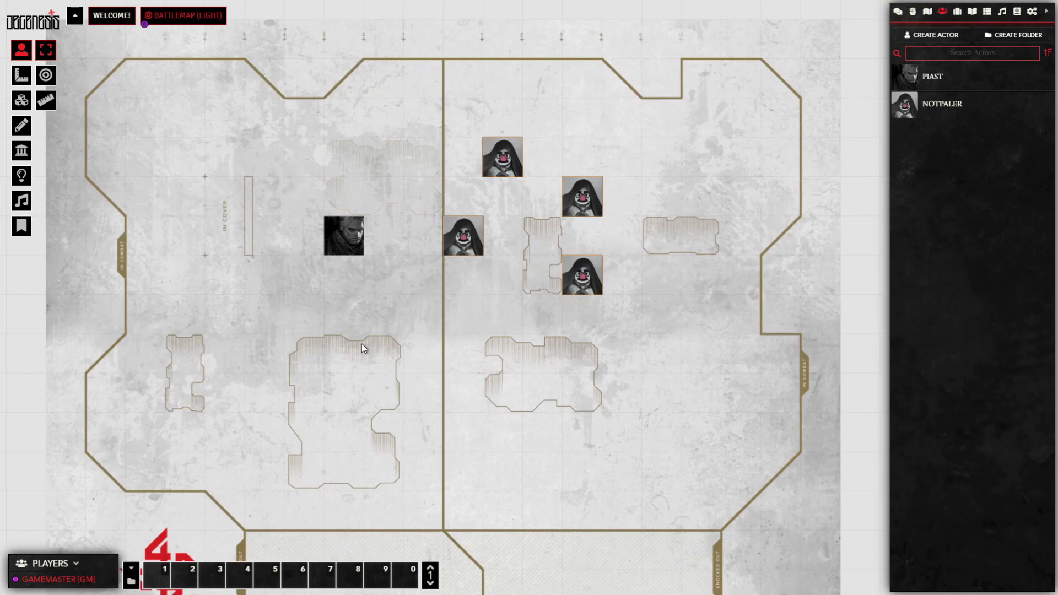
Step: Select the four NOTPALER and PIAST tokens and begin combat in the Combat Tracker
drag(202, 400, 688, 95)
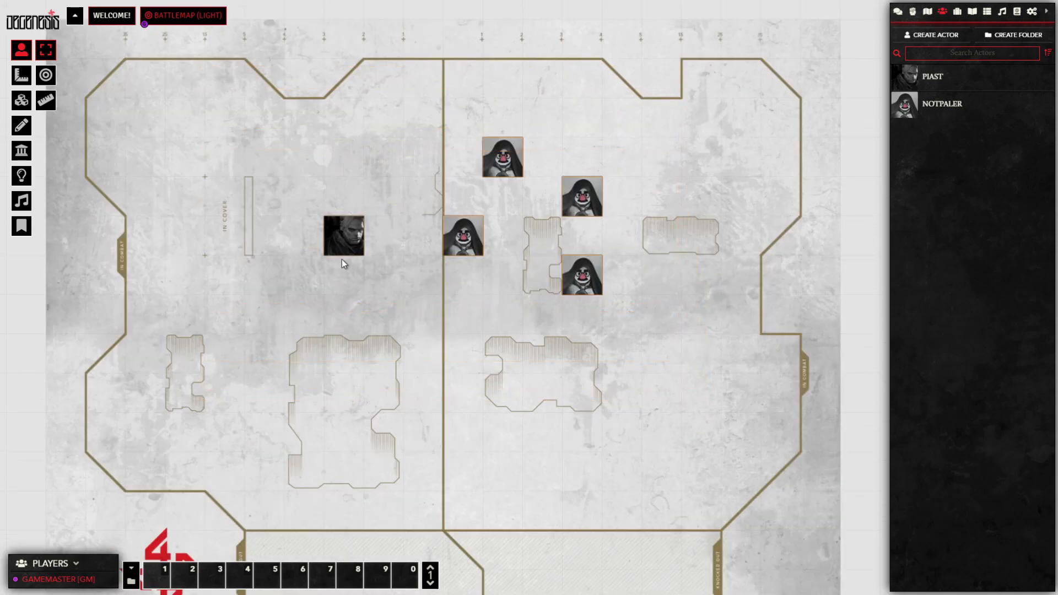
right_click(509, 159)
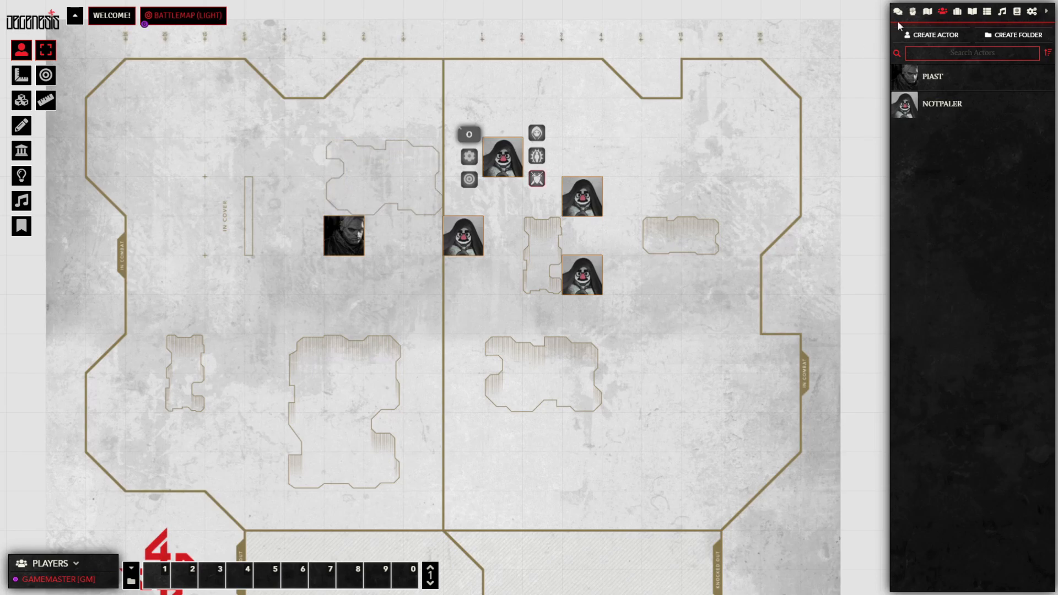
click(930, 13)
click(914, 12)
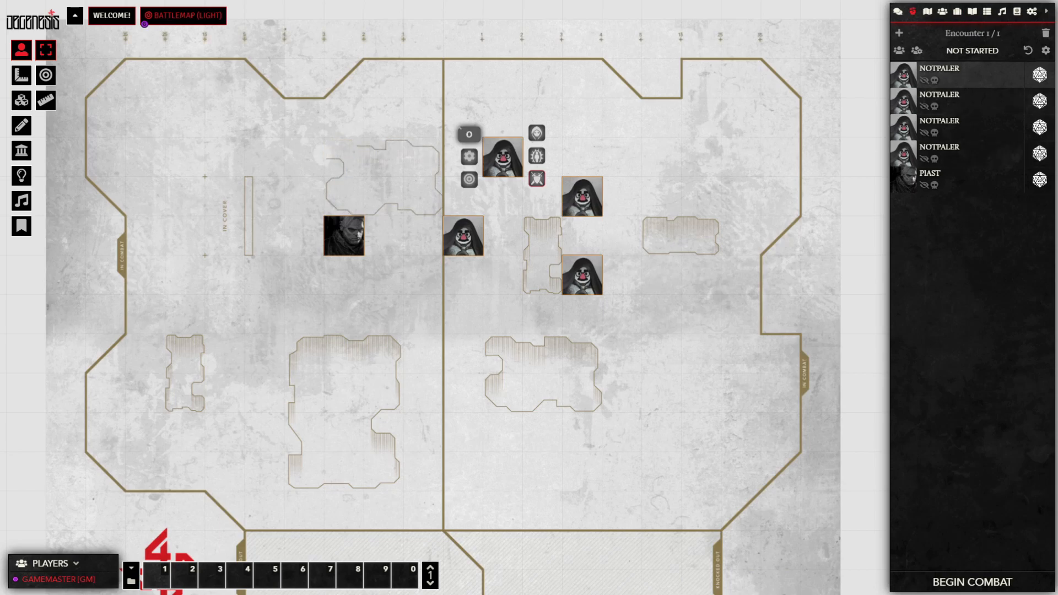
click(981, 583)
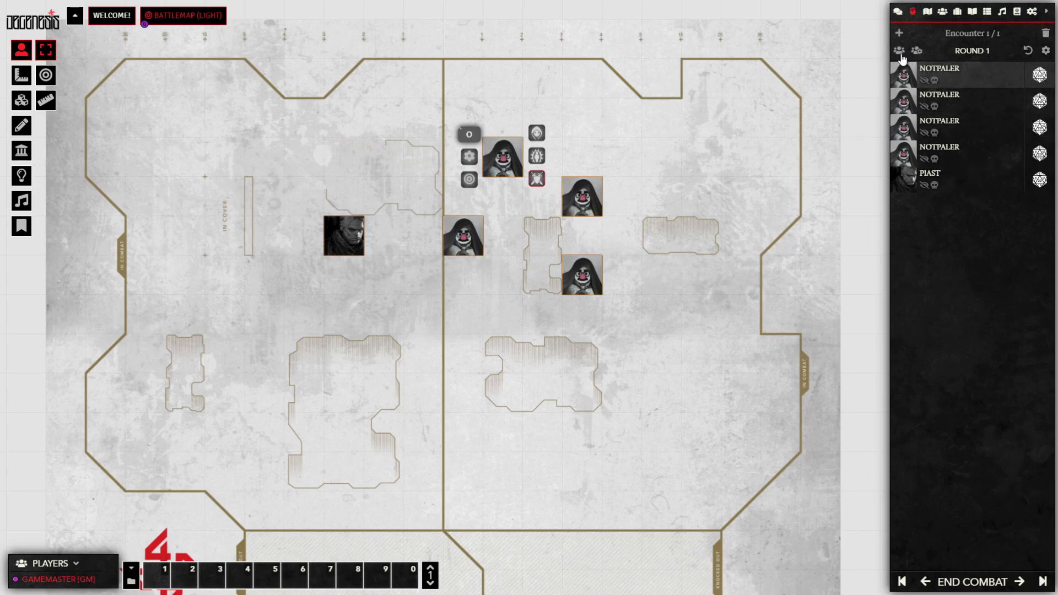
Step: Roll initiative for the NPCs and review the Reaction – Initiative results in chat
click(899, 51)
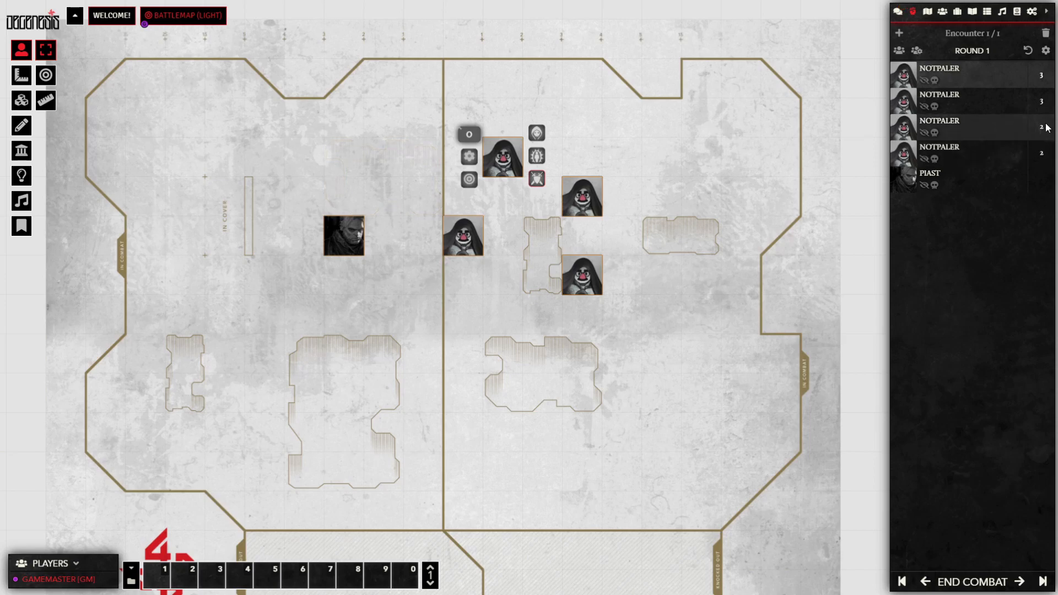
click(995, 178)
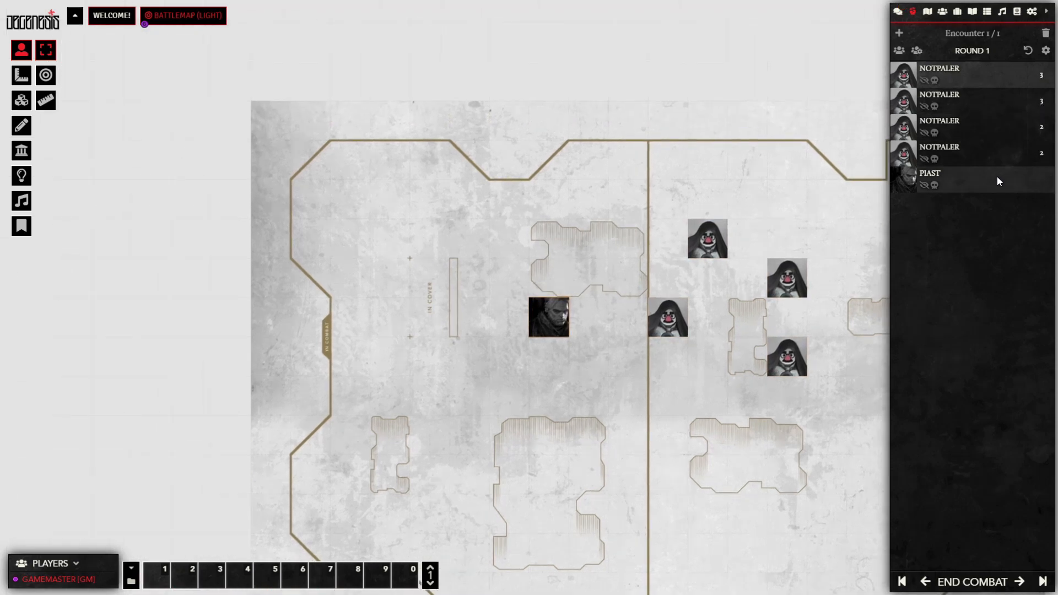
click(898, 12)
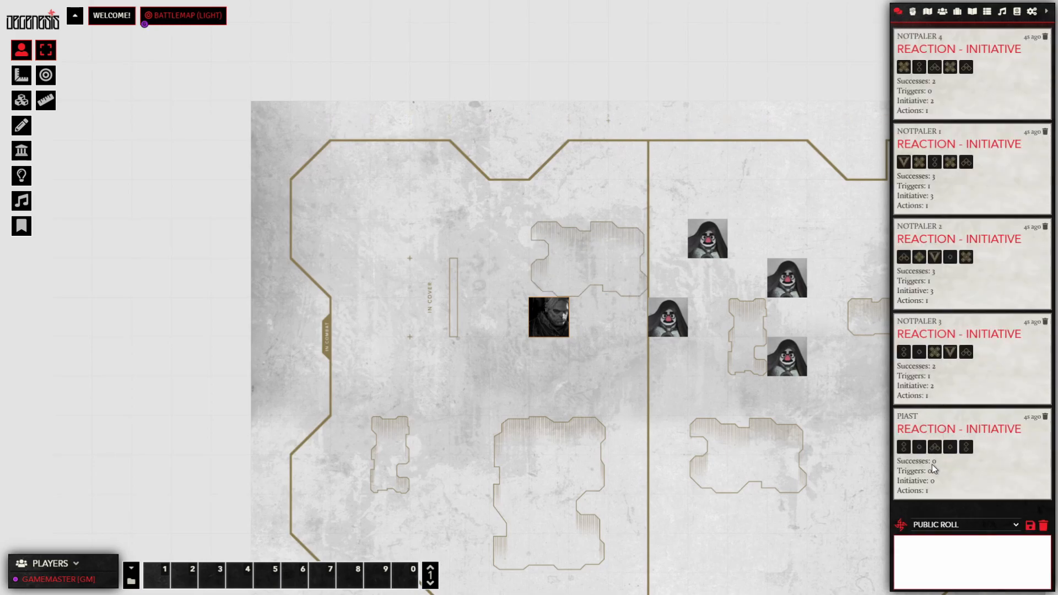
click(925, 12)
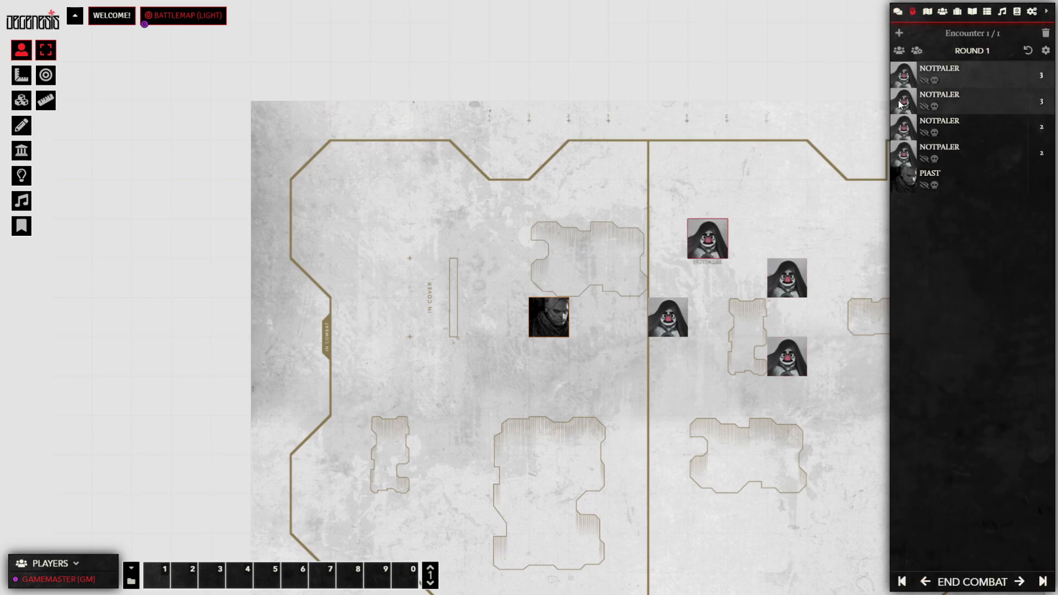
Step: Centre on each combatant, advance three turns, then step back to before combat started
click(922, 75)
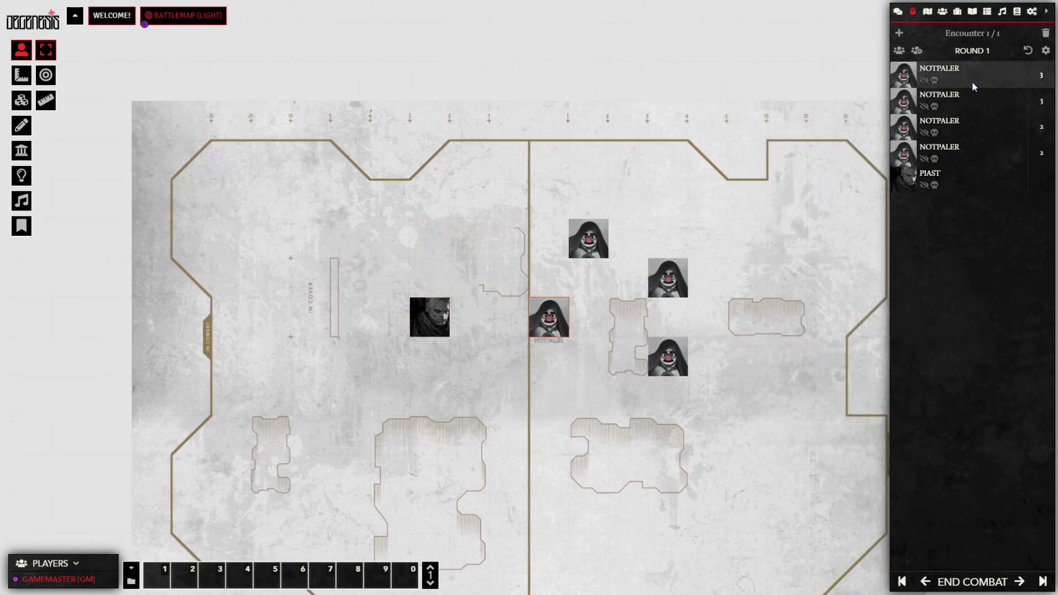
click(978, 104)
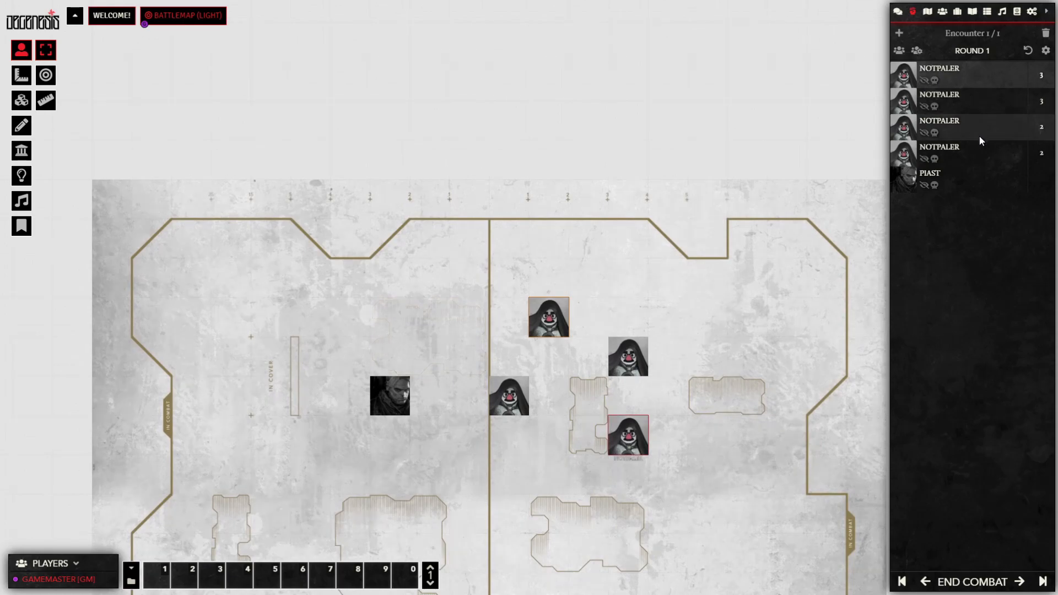
click(979, 137)
click(979, 158)
click(974, 180)
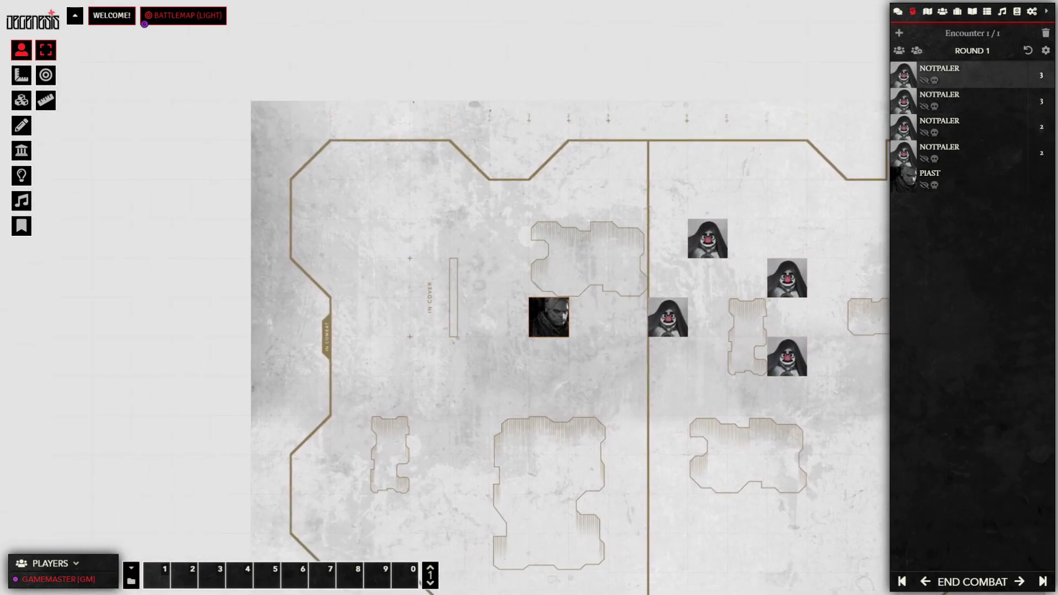
click(1019, 584)
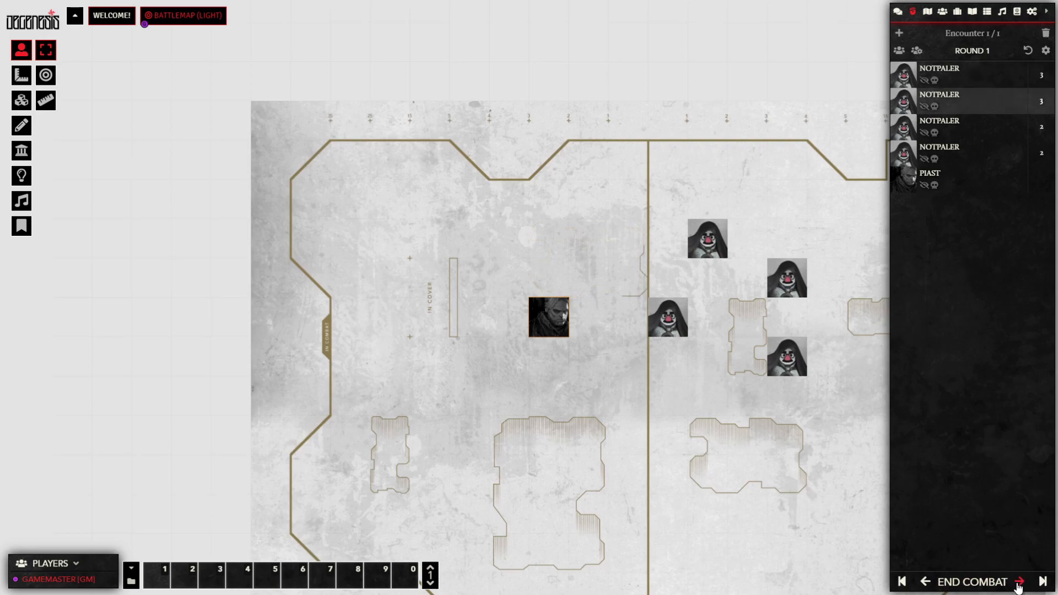
click(1018, 584)
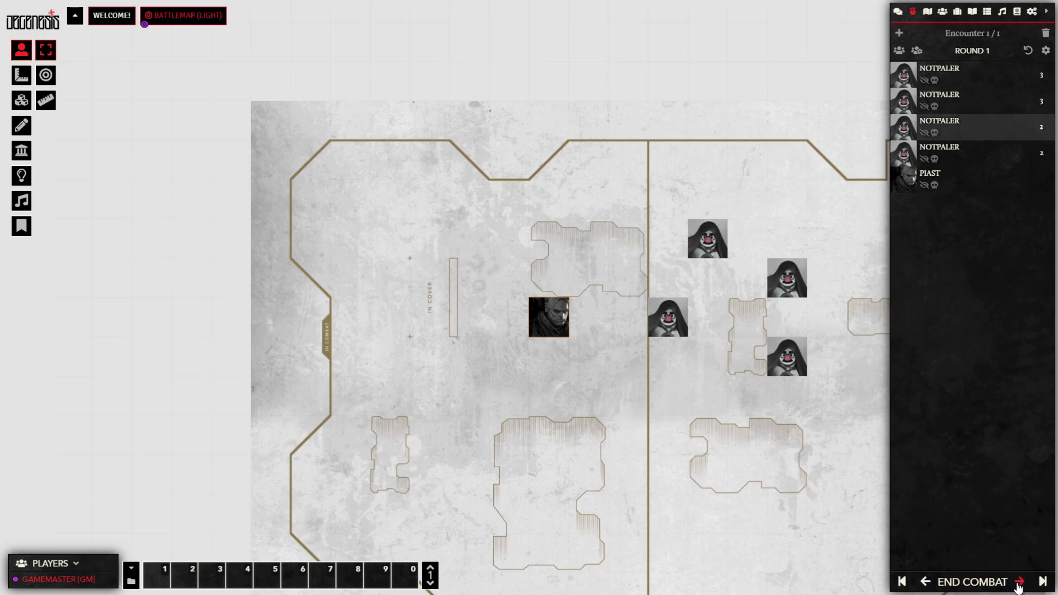
click(1018, 587)
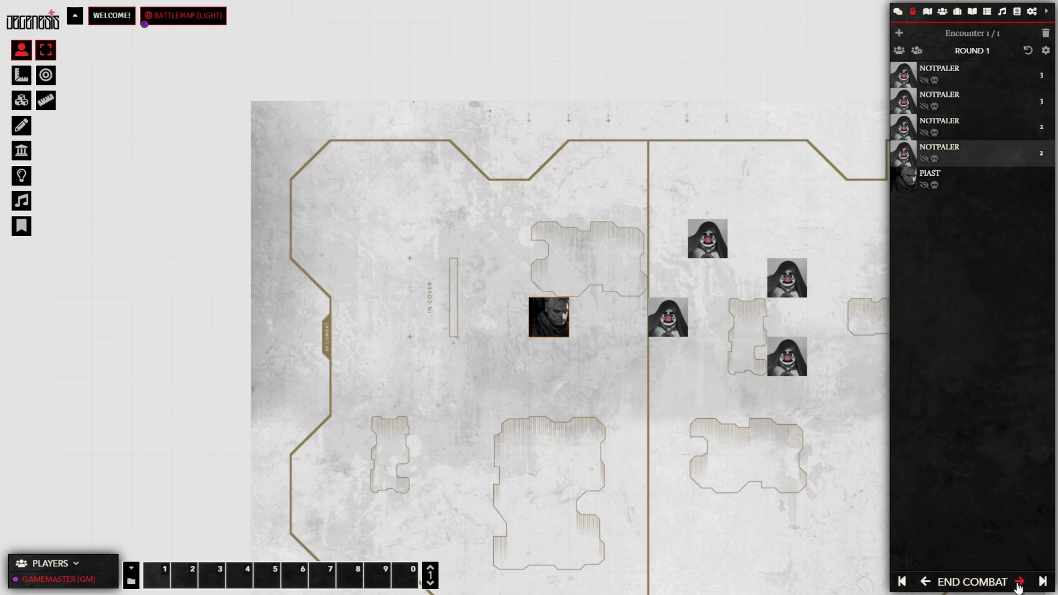
click(926, 584)
click(926, 584)
click(925, 584)
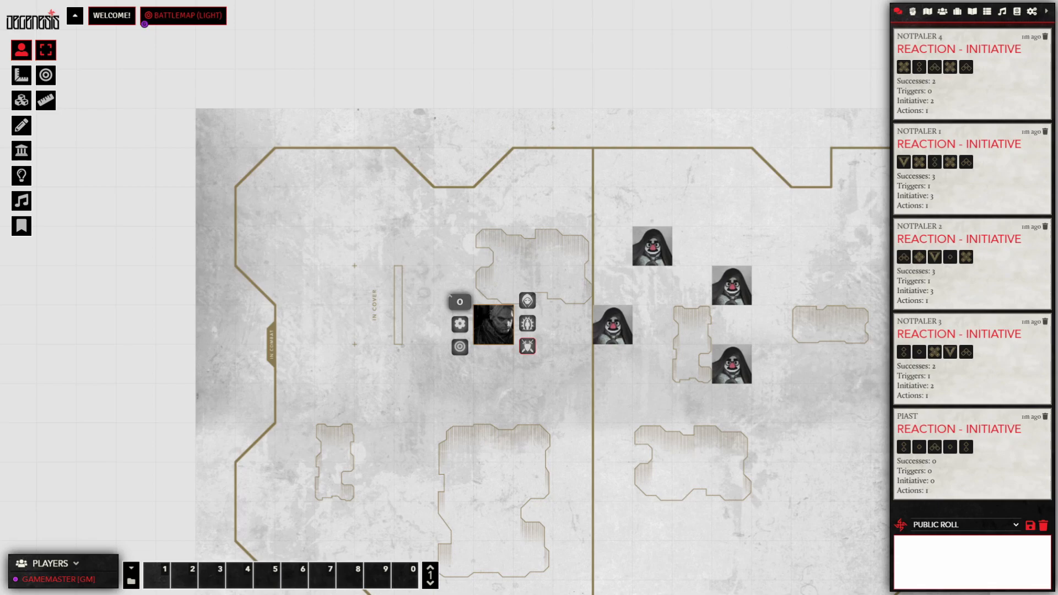
Step: Browse PIAST's token configuration — character, image, position, vision — and adjust its display scale
click(460, 325)
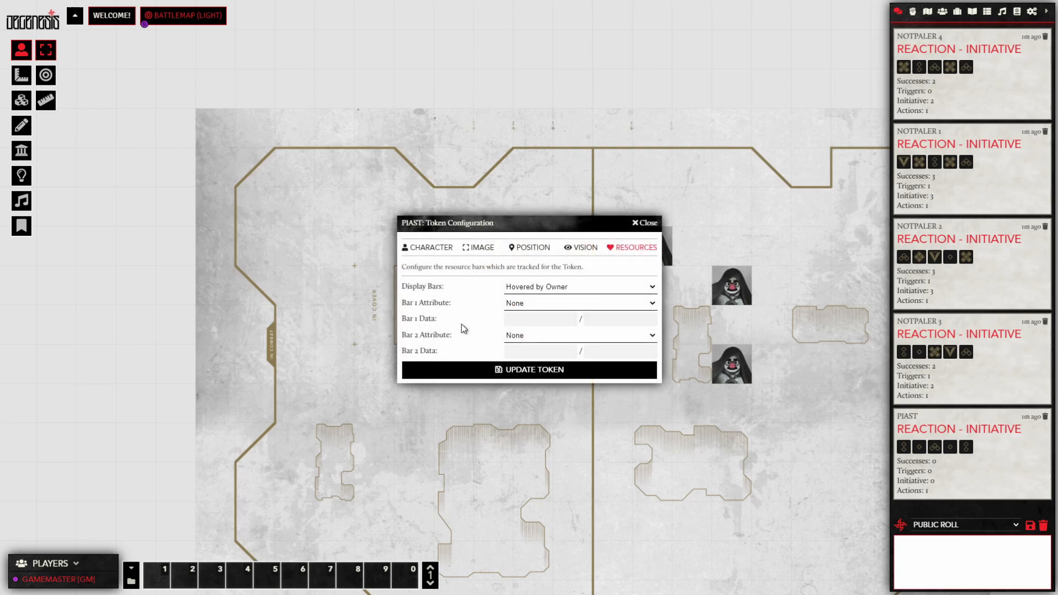
click(440, 249)
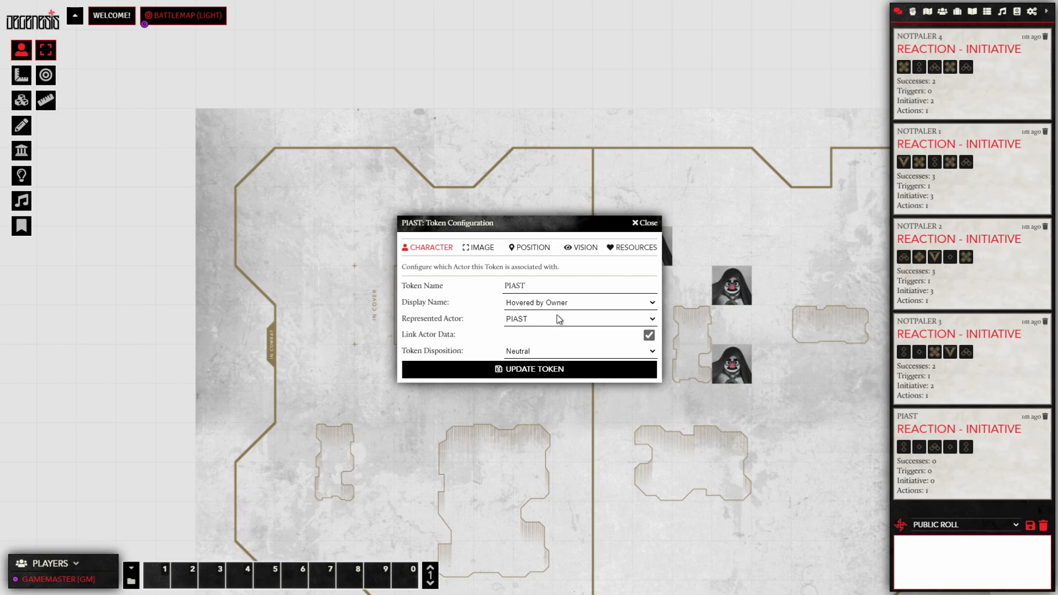
click(484, 249)
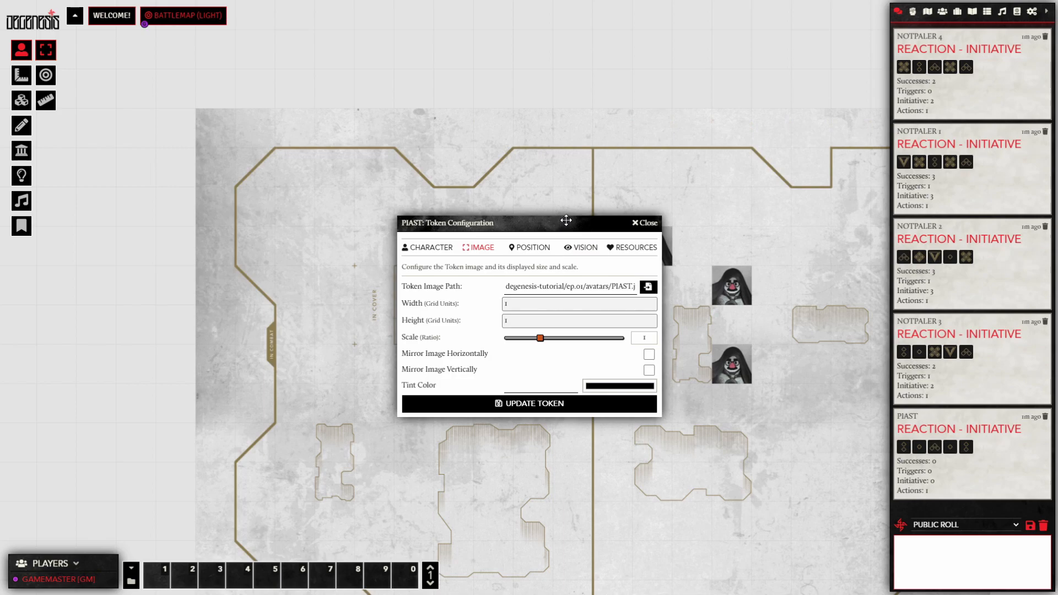
drag(567, 218, 667, 159)
mouse_move(640, 279)
mouse_down()
mouse_move(621, 280)
mouse_move(640, 282)
mouse_up()
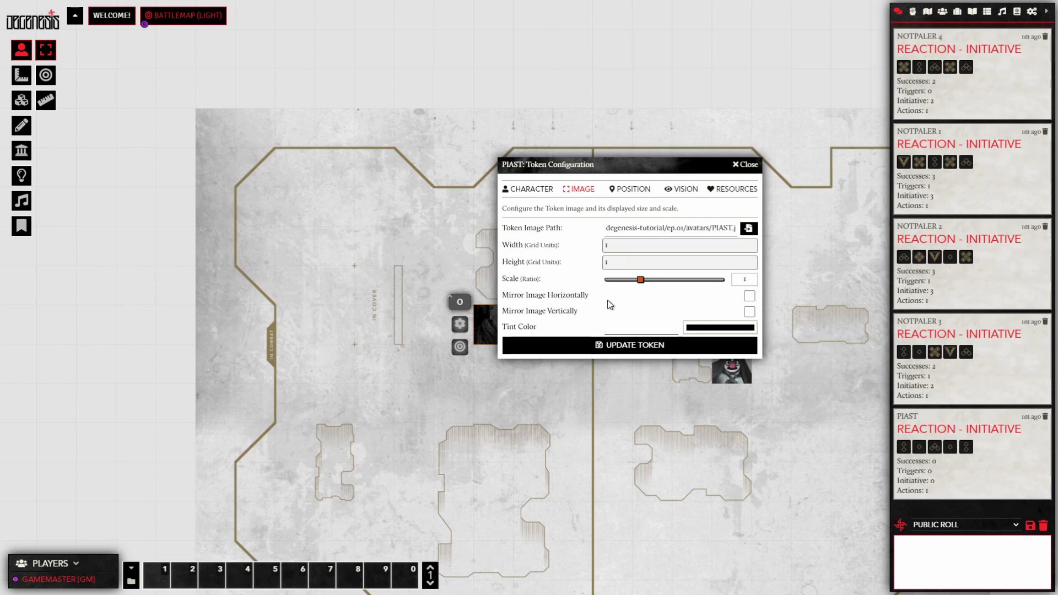
click(633, 189)
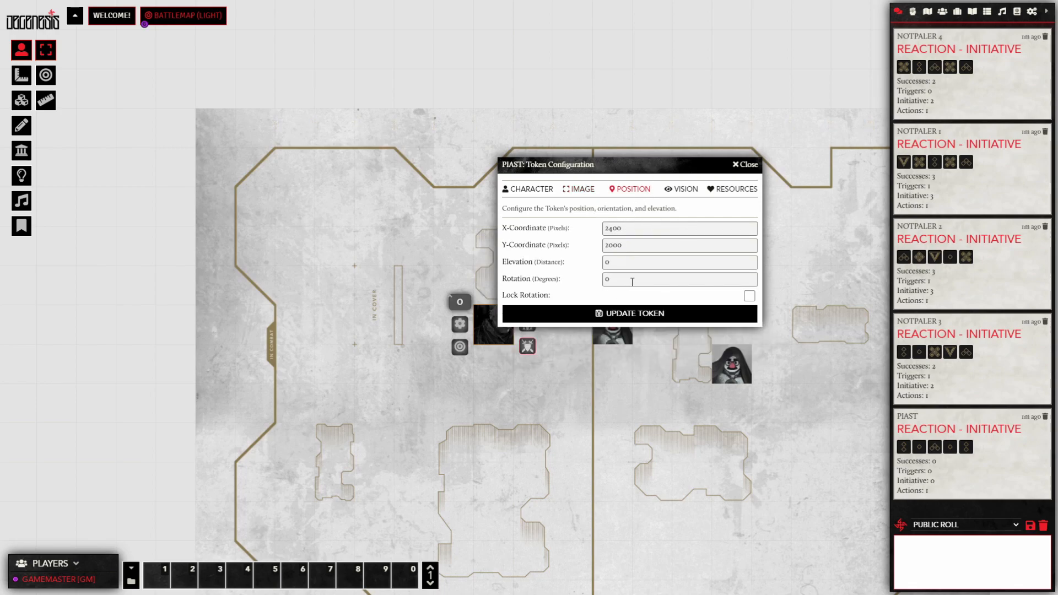
click(688, 189)
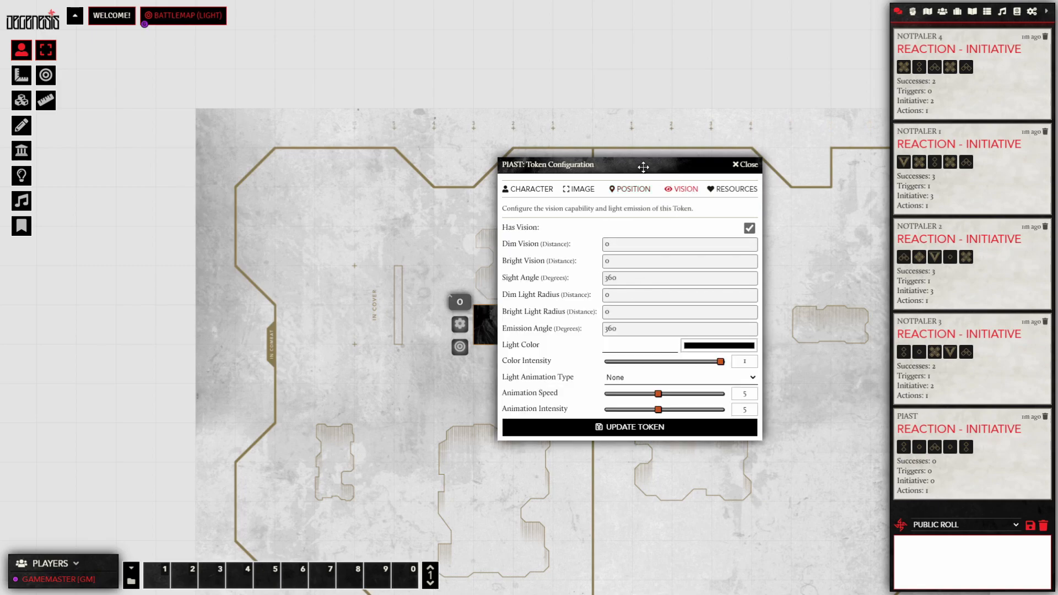
drag(643, 165, 664, 173)
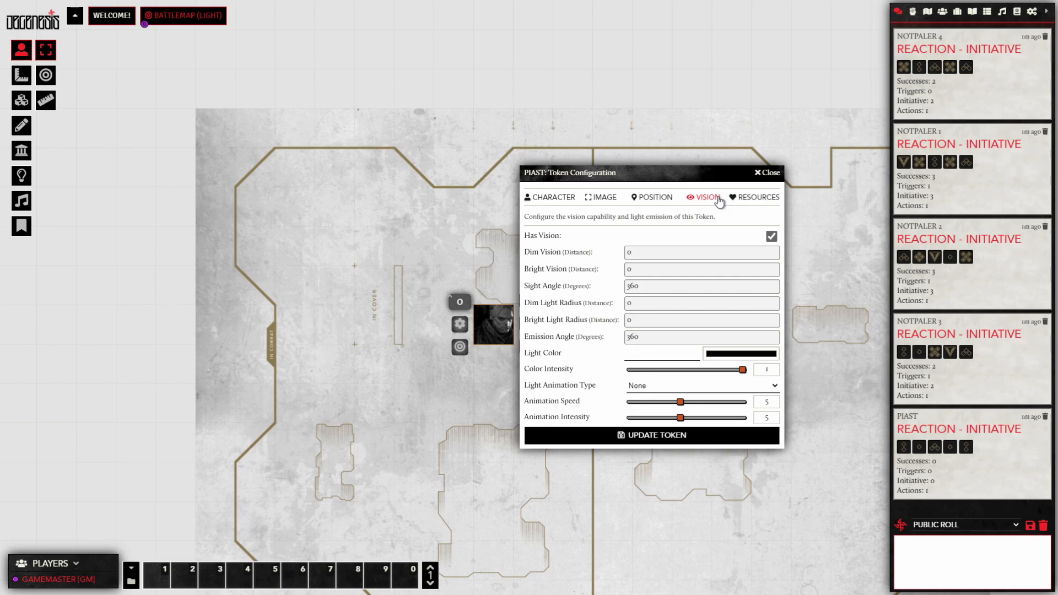
Step: Set Bar 1 to condition.ego and Bar 2 to condition.trauma, then update the token
click(759, 197)
drag(684, 172, 565, 93)
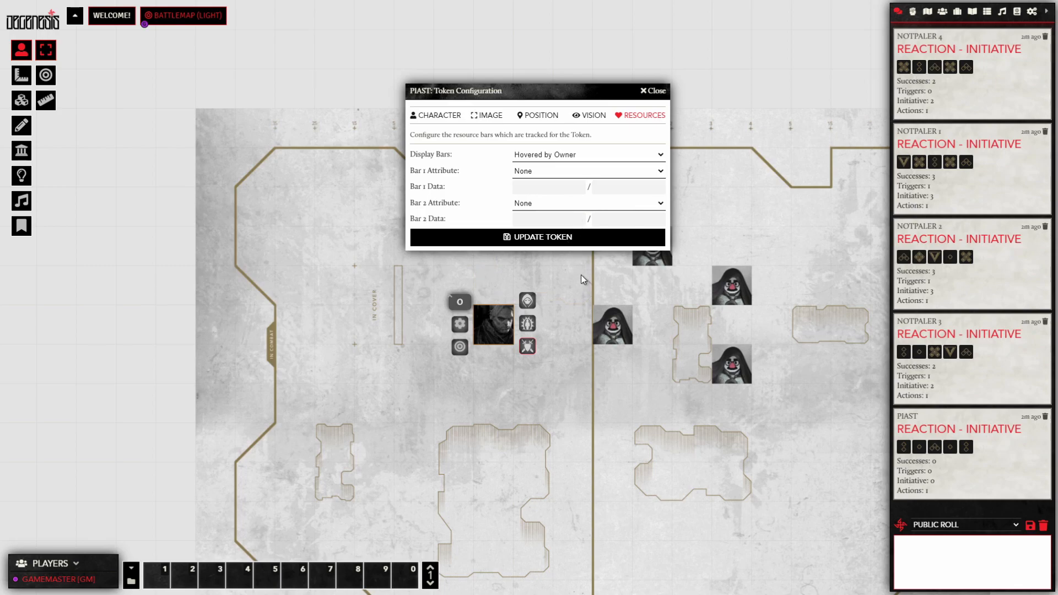
click(569, 210)
click(567, 262)
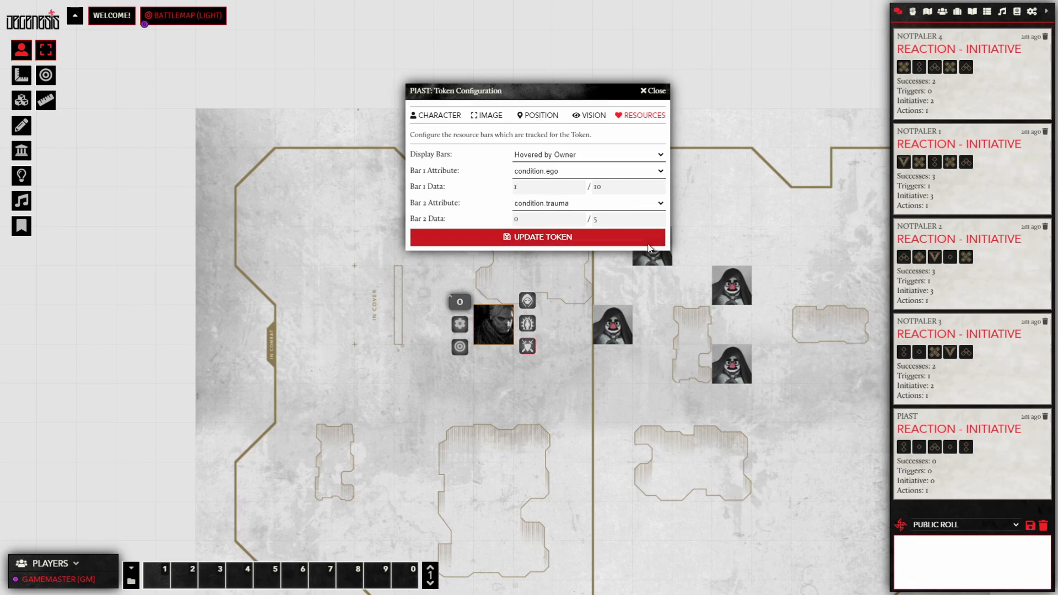
click(501, 235)
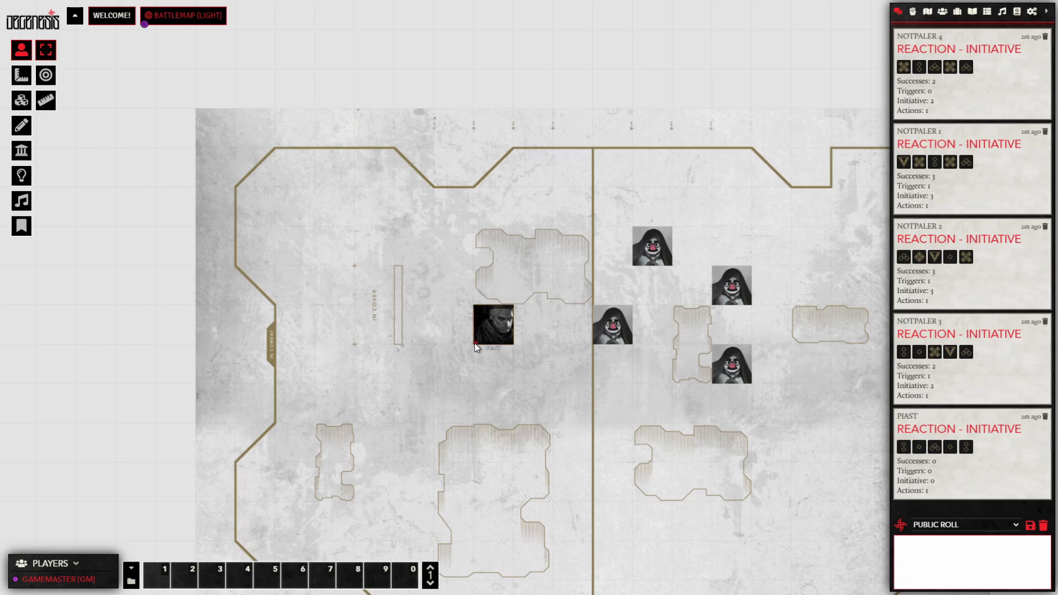
scroll(480, 315, up, 5)
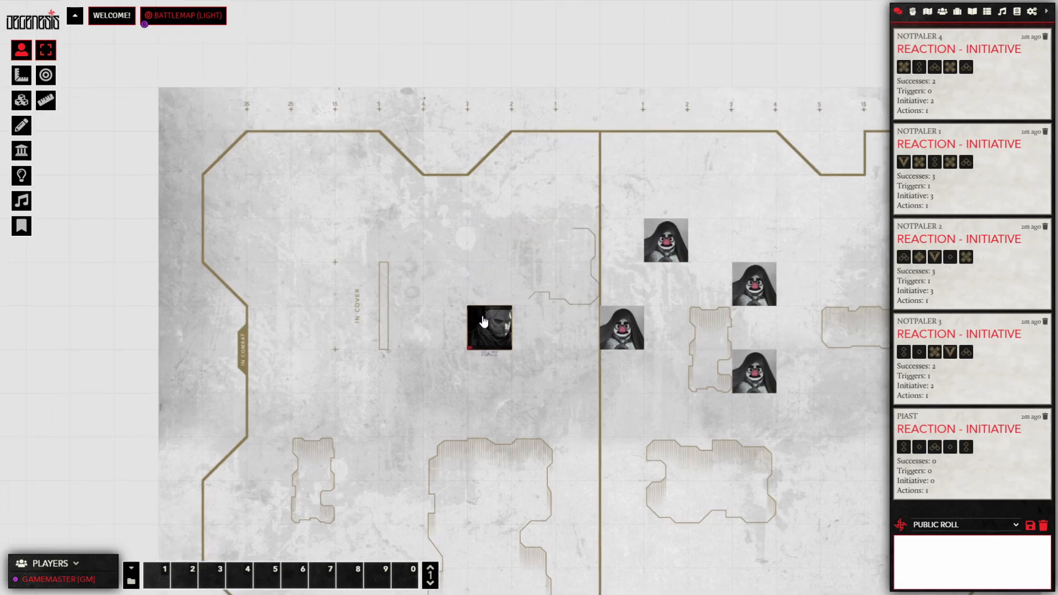
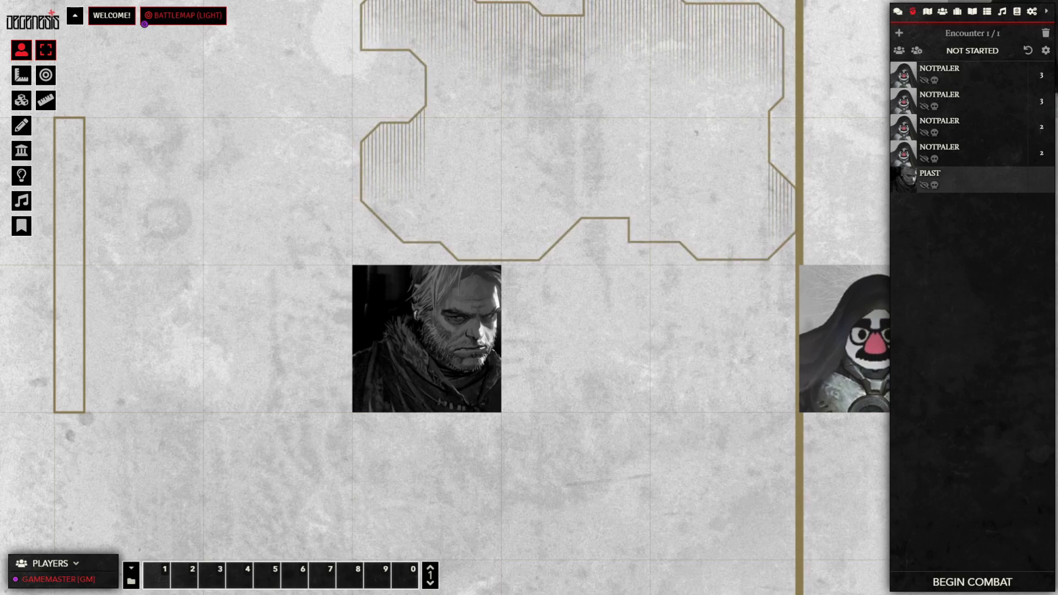
Step: In PIAST's actor permissions, set All Players to Limited and the Tutorial player to Owner, then save
click(942, 11)
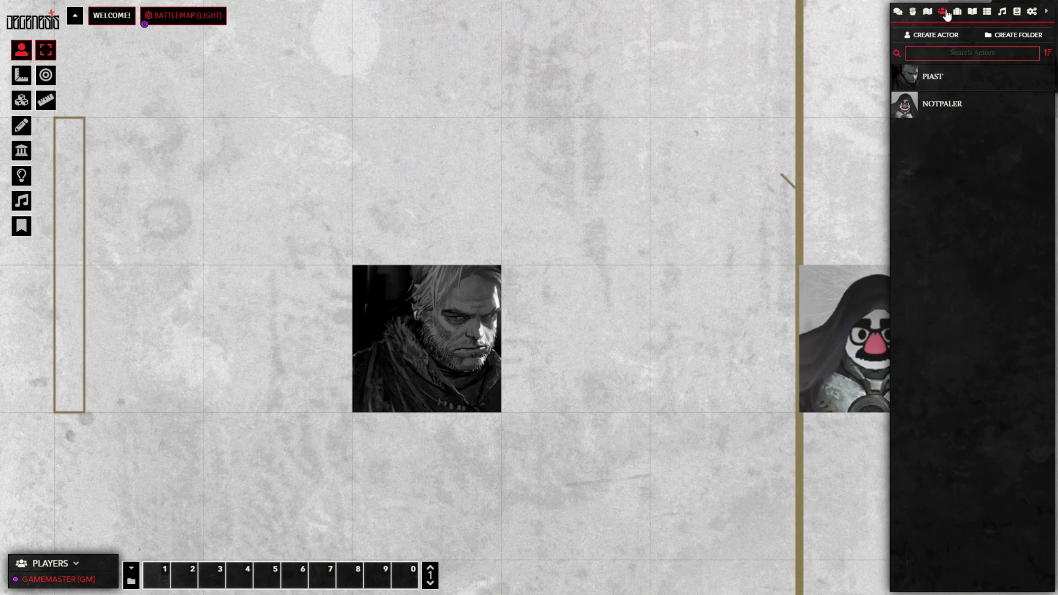
right_click(936, 80)
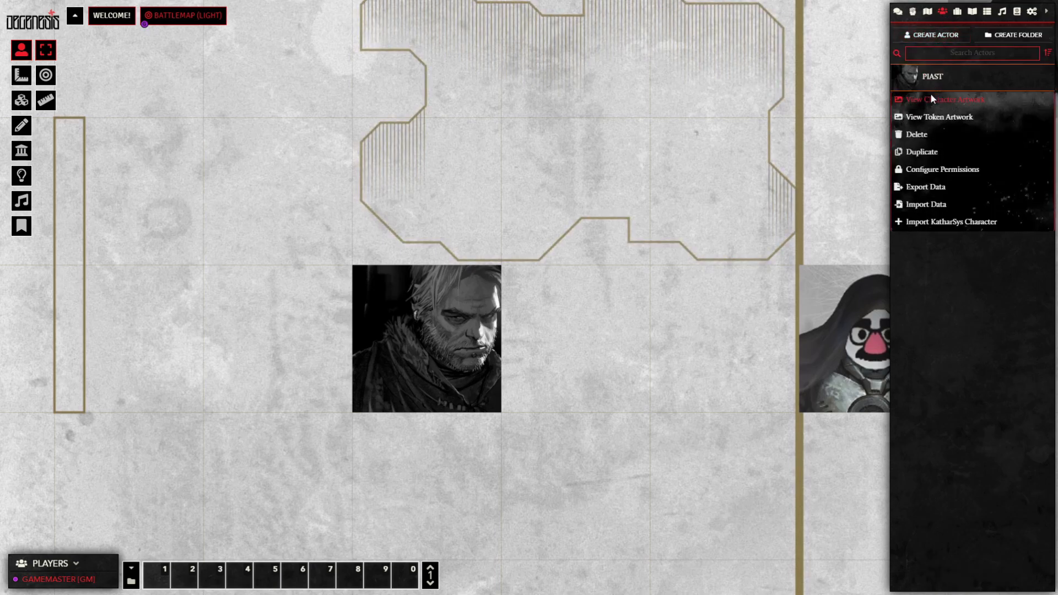
click(934, 169)
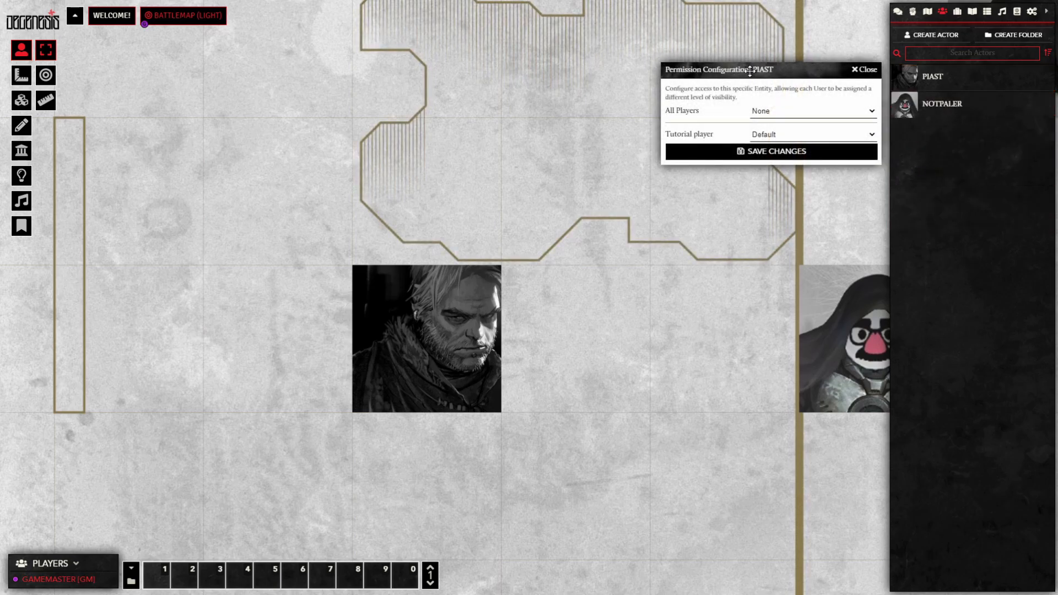
drag(750, 70, 727, 71)
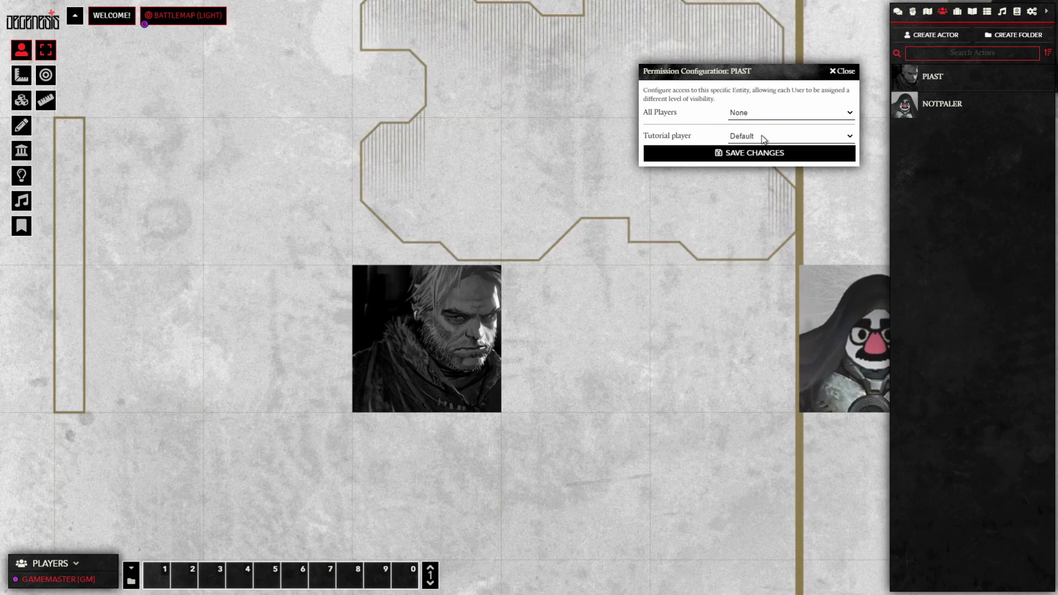
click(772, 113)
click(770, 134)
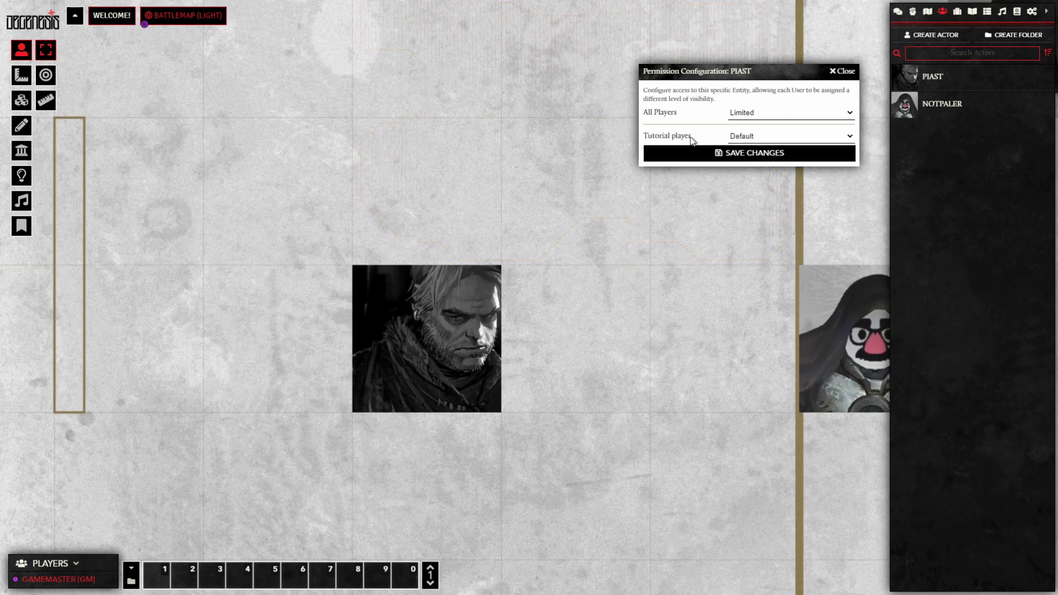
click(746, 138)
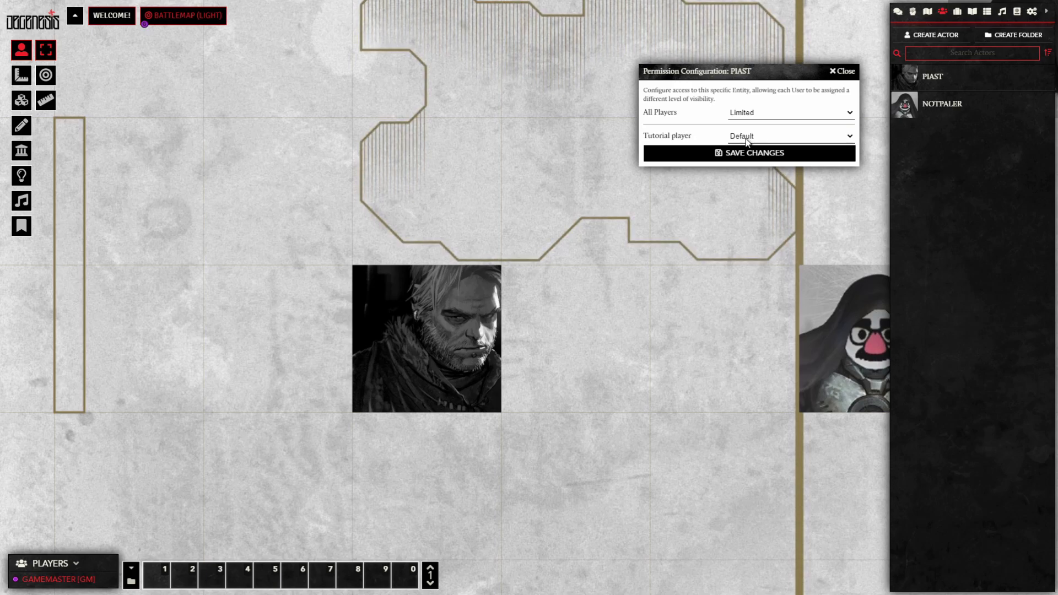
click(753, 174)
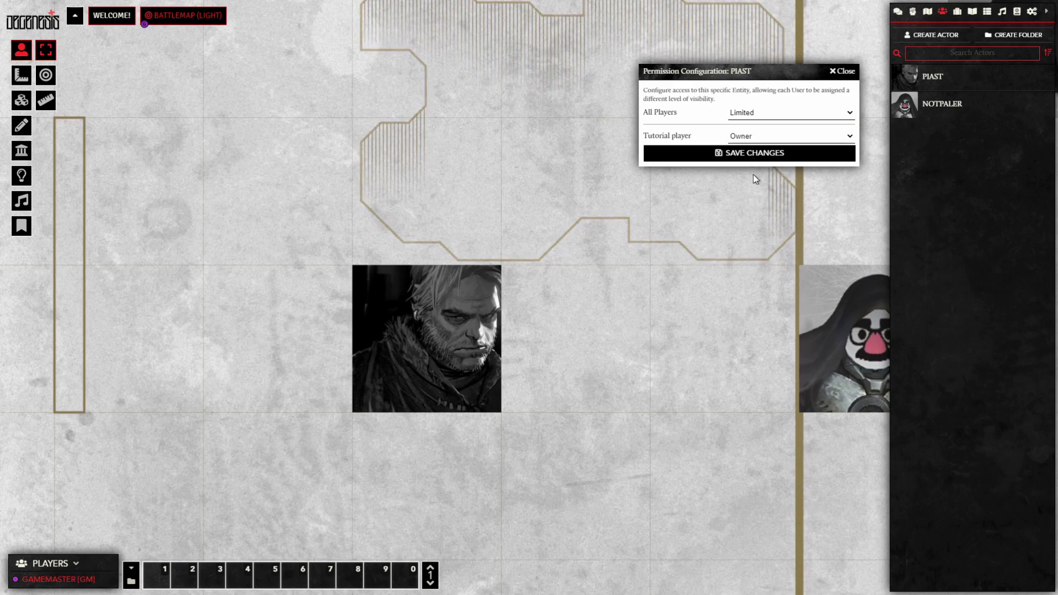
click(723, 153)
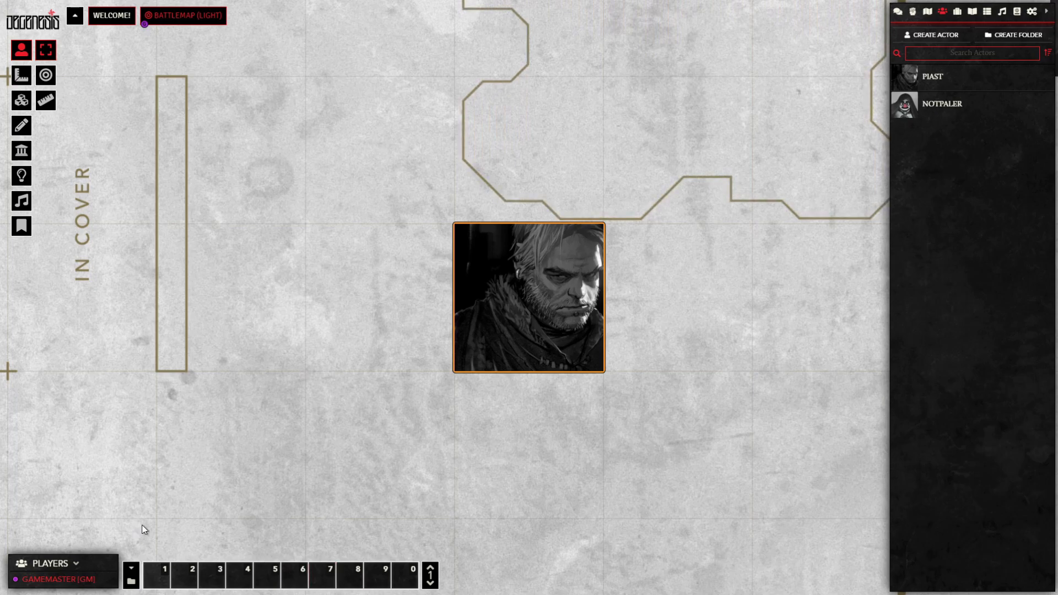
Step: Select PIAST as the Tutorial player's character in their player configuration and save it
click(75, 564)
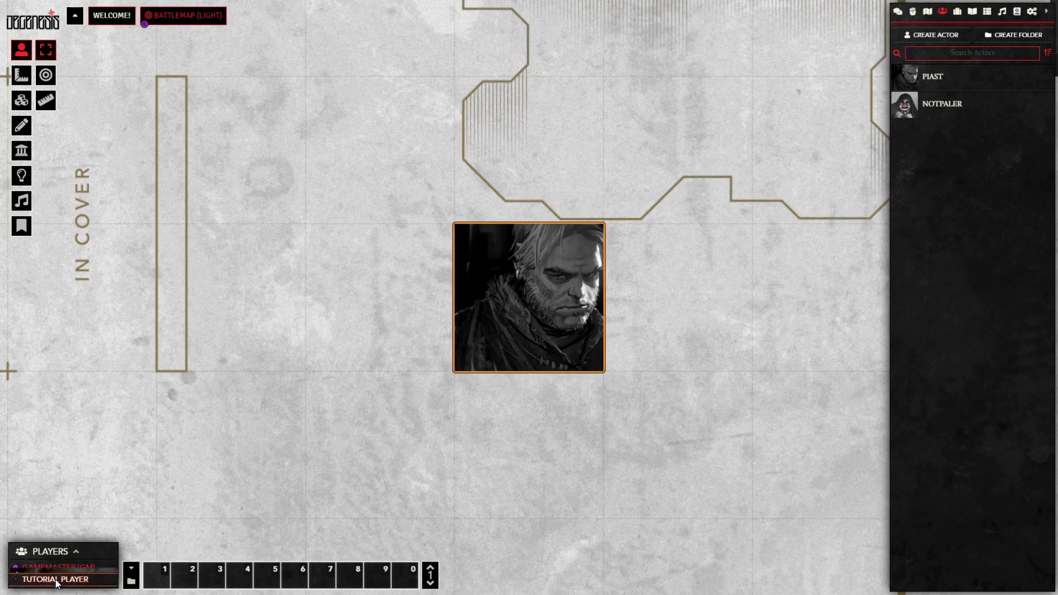
right_click(57, 579)
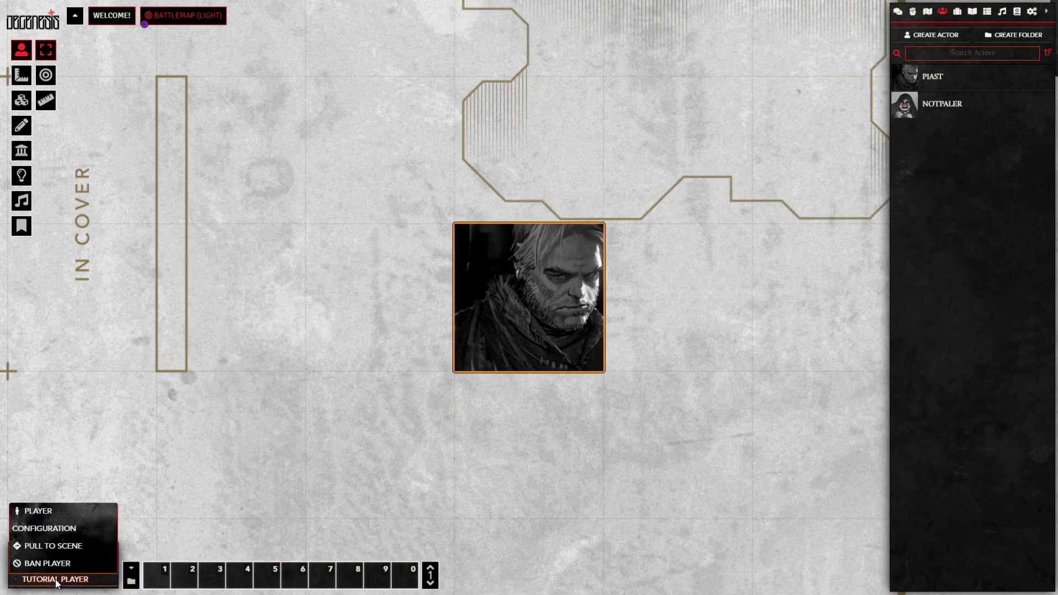
click(35, 511)
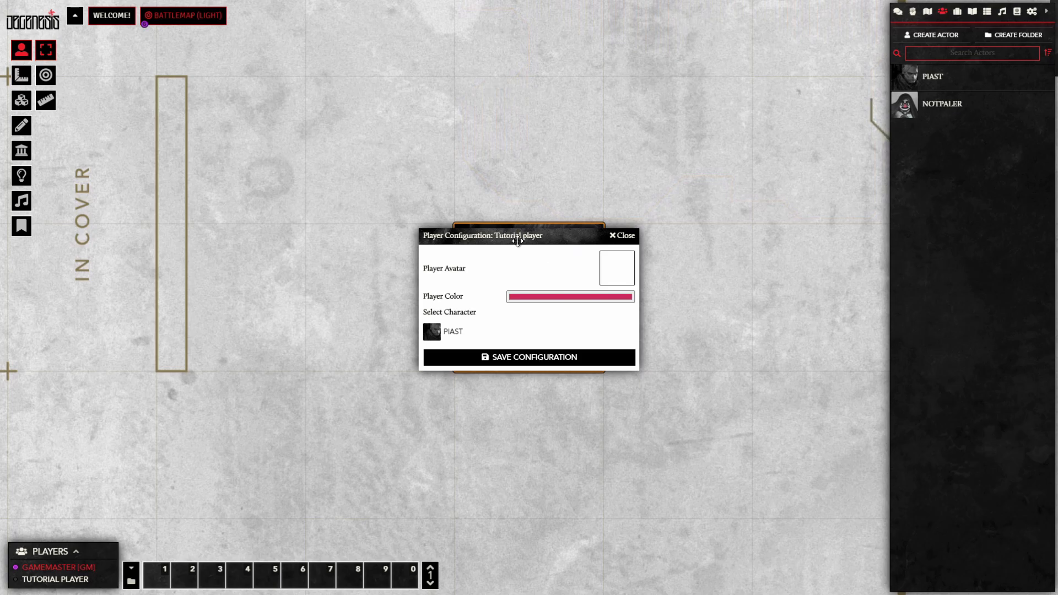
right_click(25, 578)
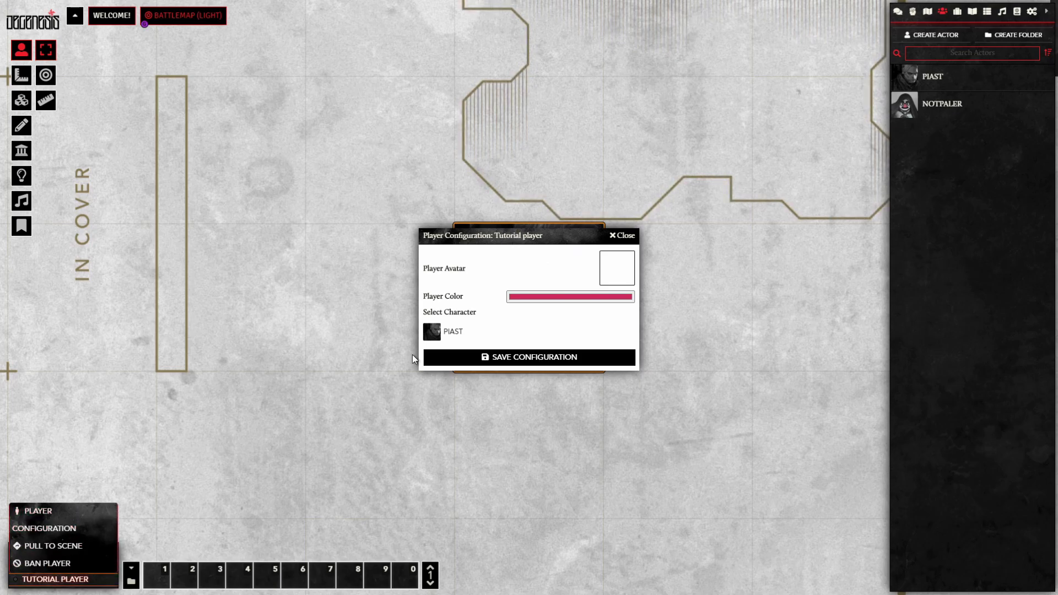
drag(529, 234, 328, 222)
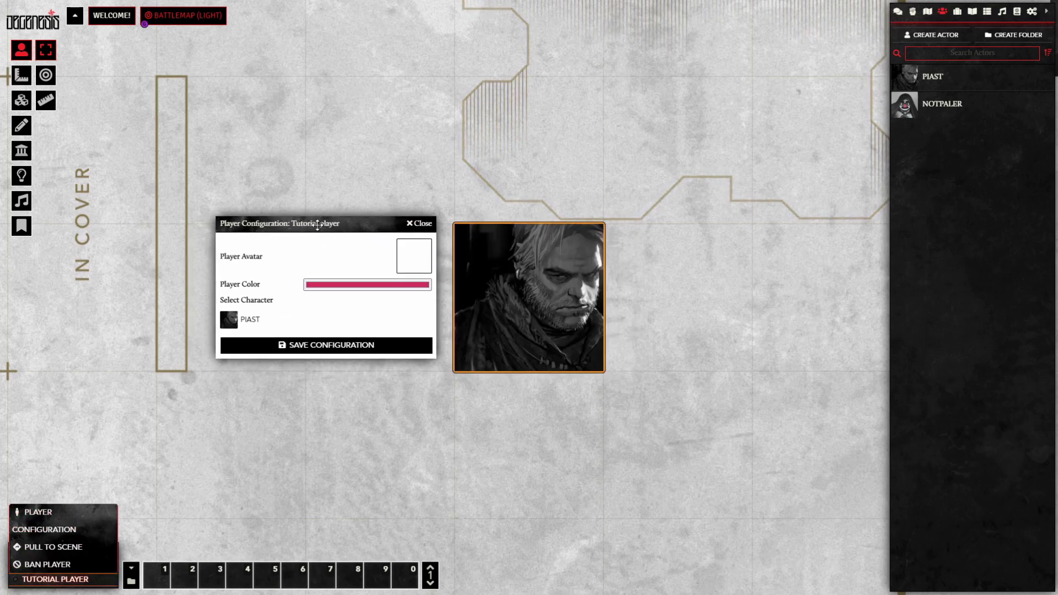
click(246, 325)
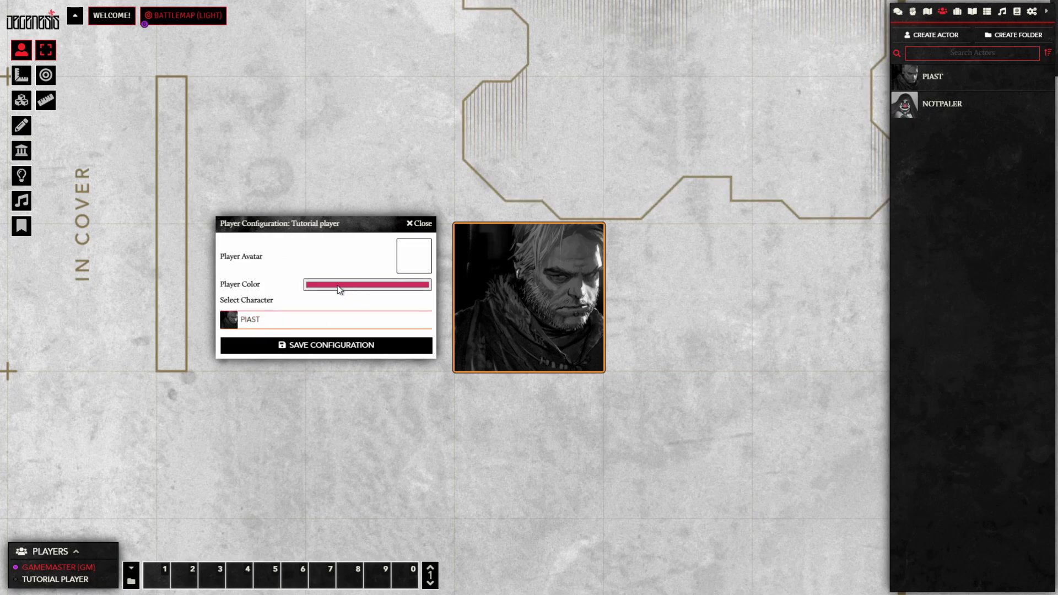
click(325, 346)
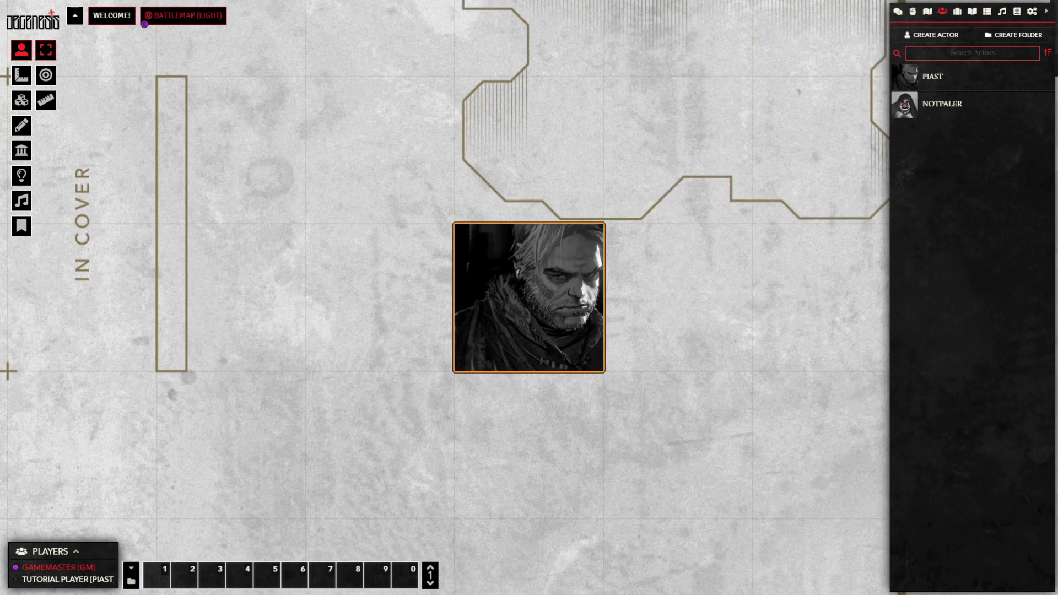
click(77, 550)
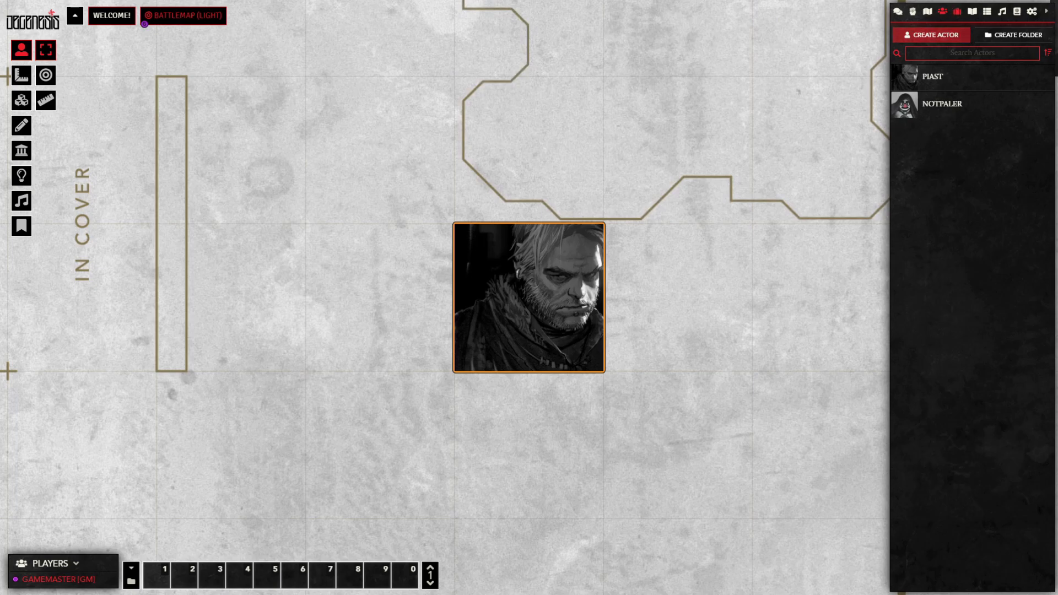
Step: Save the Legacies folder permissions and give all players Observer access to Potentials
click(958, 12)
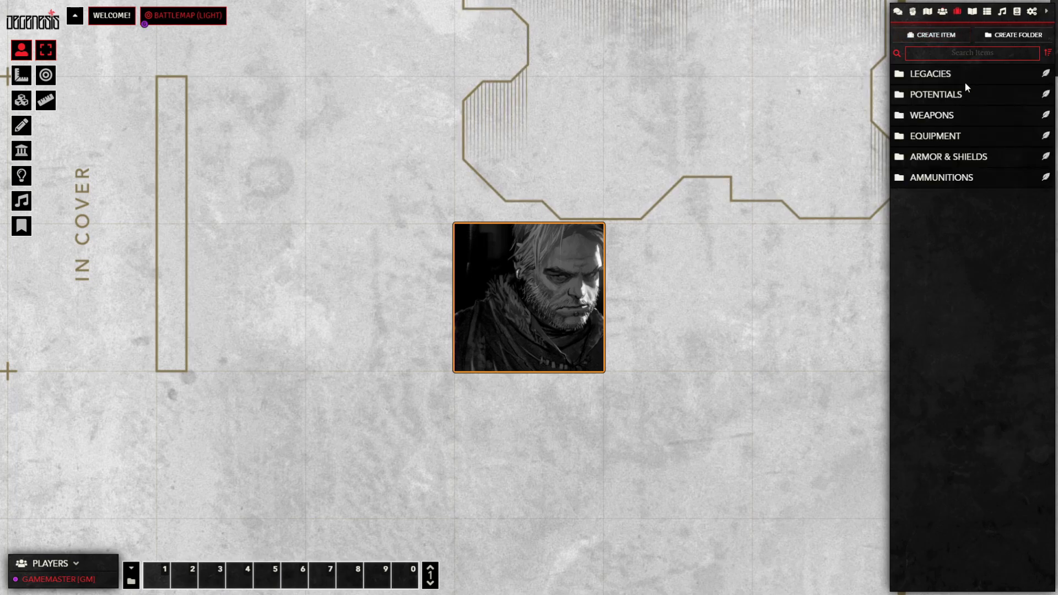
right_click(937, 75)
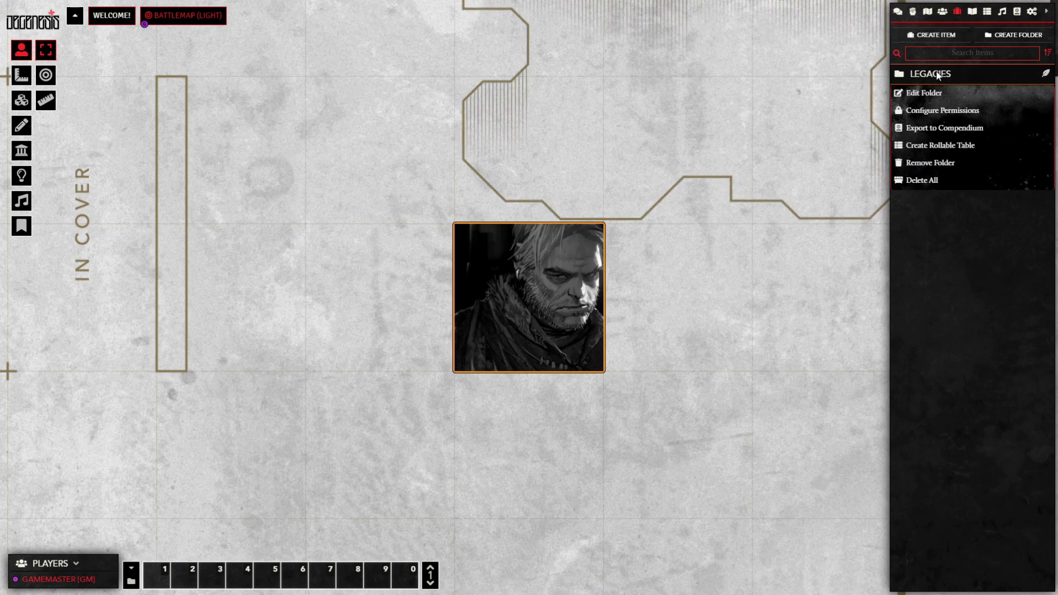
click(942, 110)
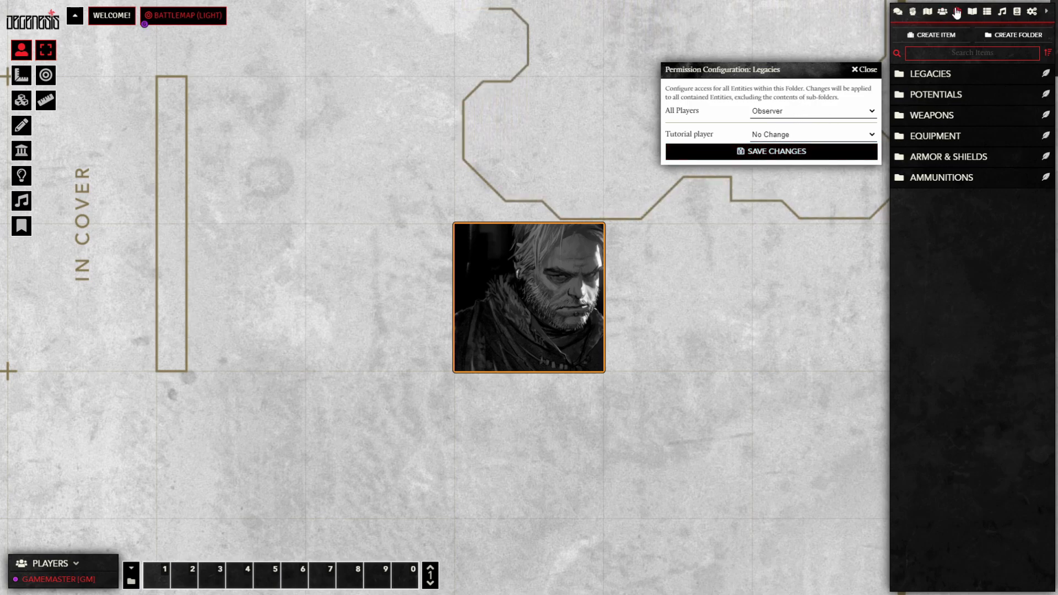
click(791, 157)
right_click(941, 97)
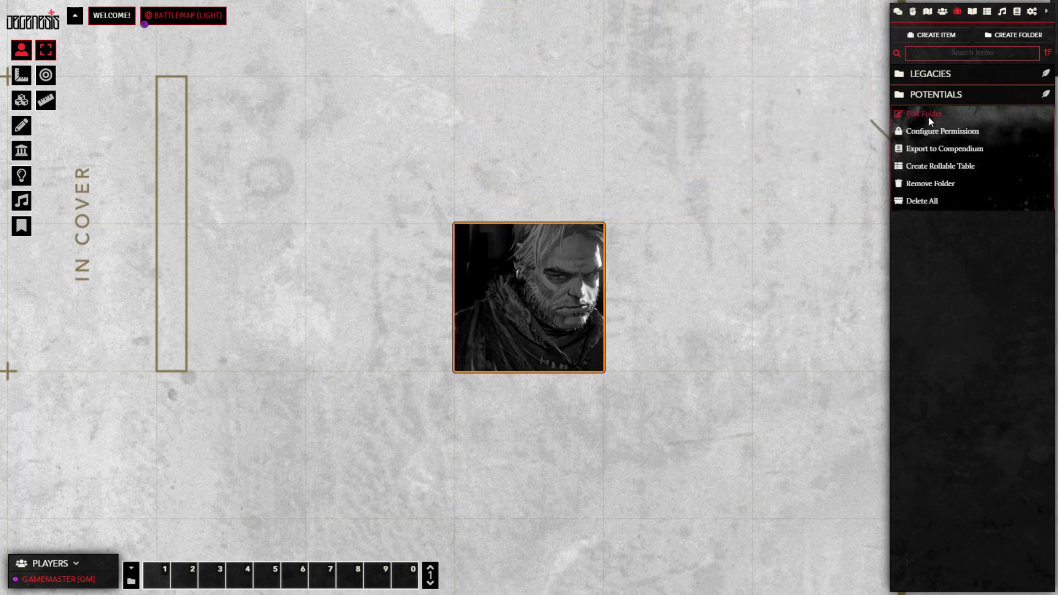
click(936, 130)
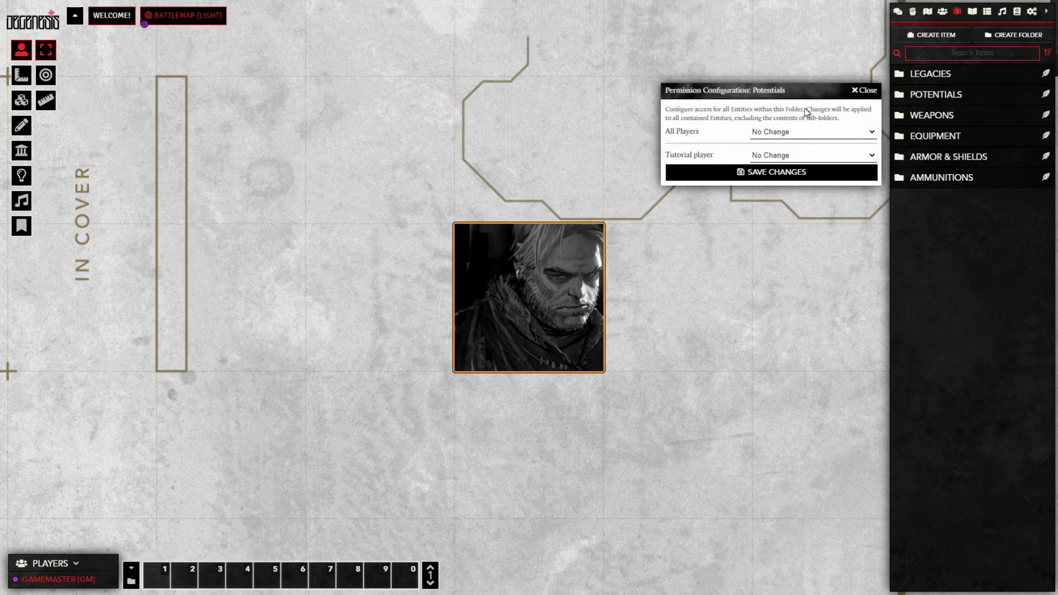
click(787, 173)
click(831, 171)
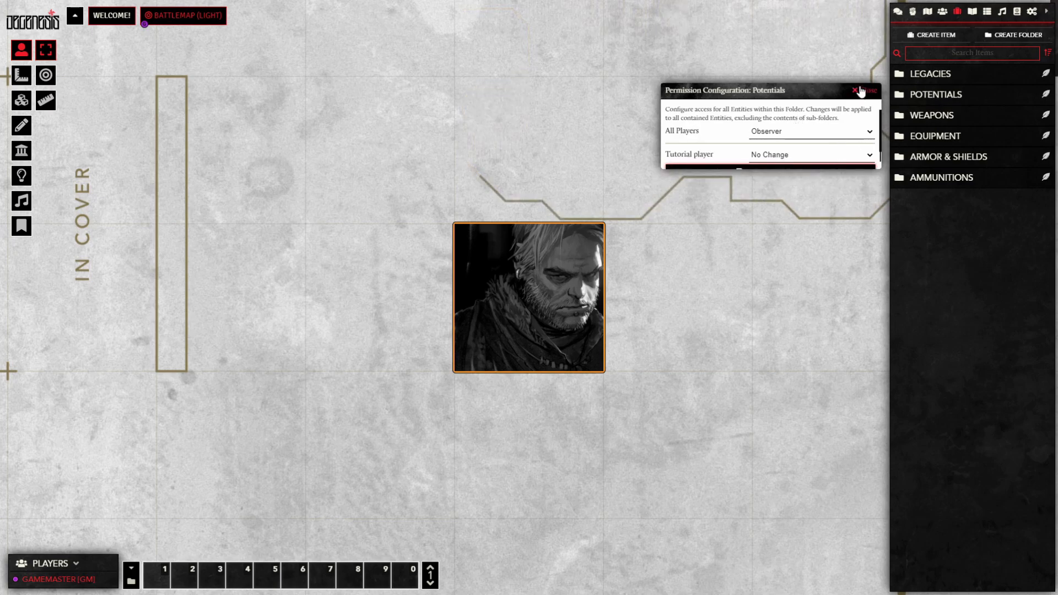
Step: Give all players Observer access to the Weapons and Equipment item folders
right_click(943, 116)
click(942, 135)
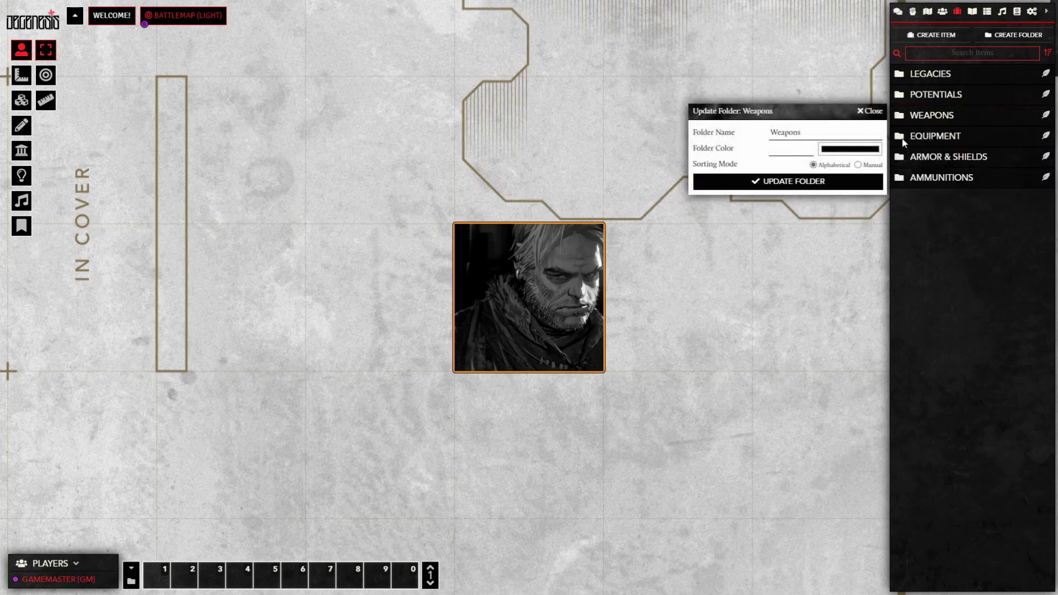
click(873, 112)
right_click(950, 121)
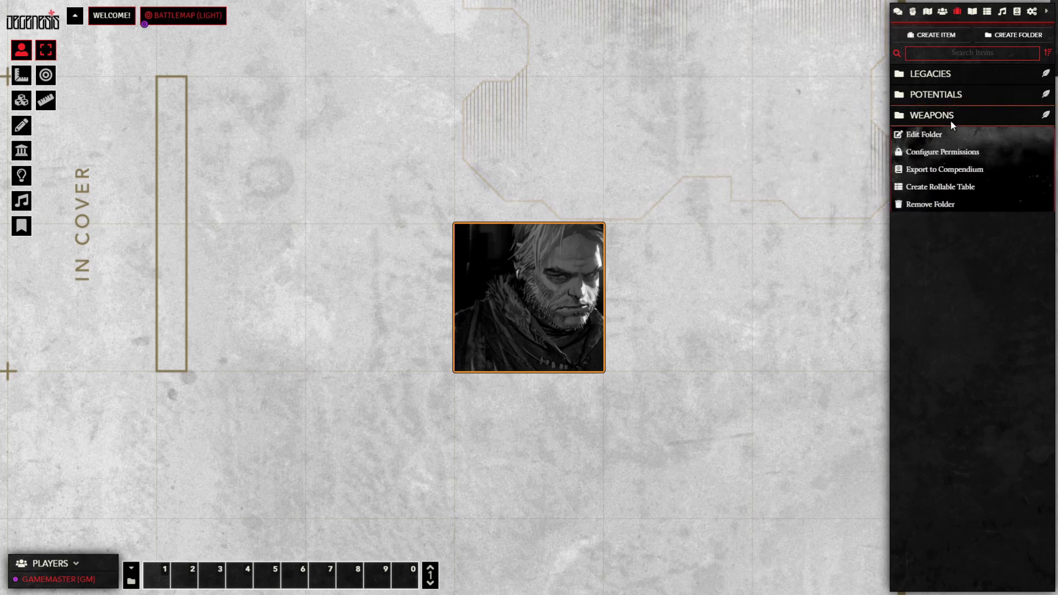
click(933, 152)
click(775, 183)
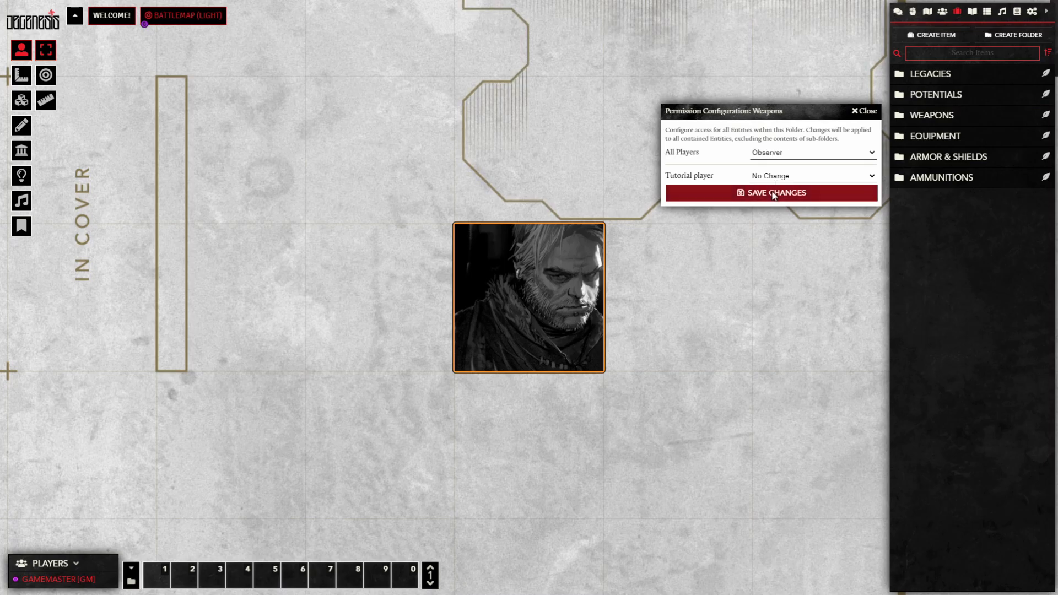
click(780, 192)
right_click(941, 138)
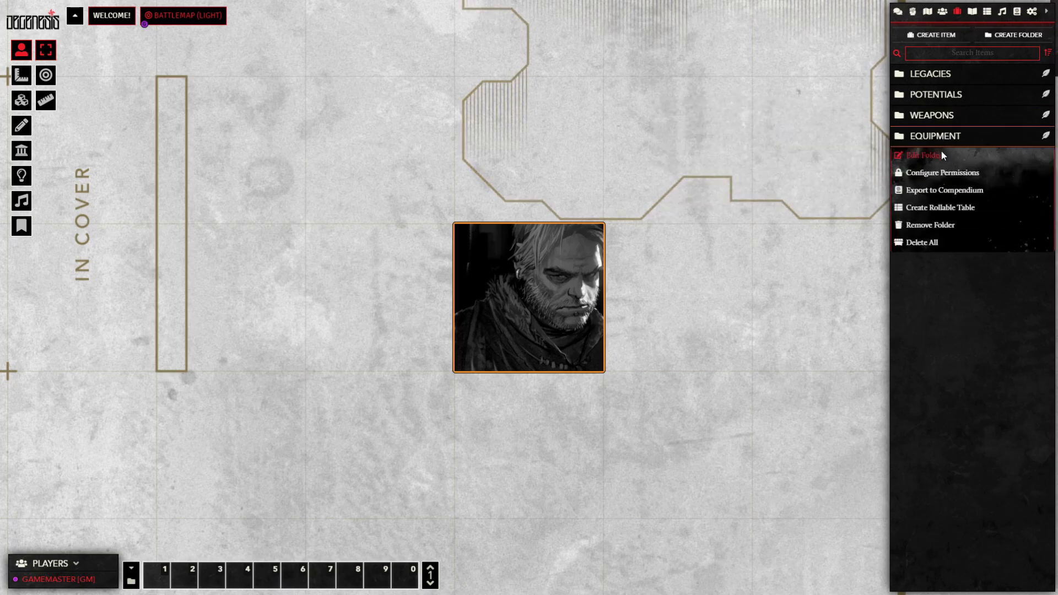
click(935, 173)
click(770, 175)
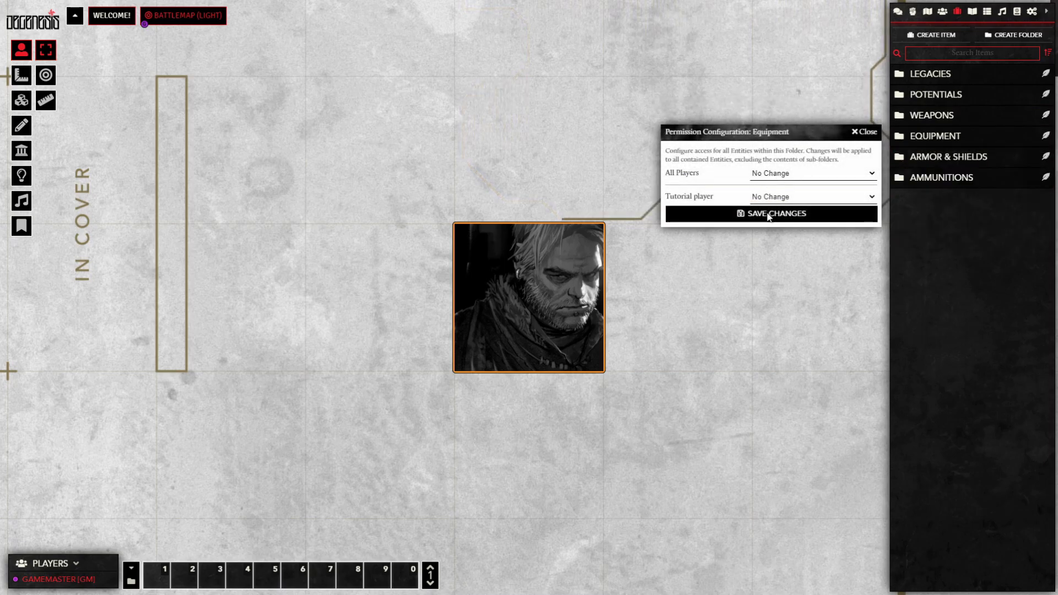
click(762, 213)
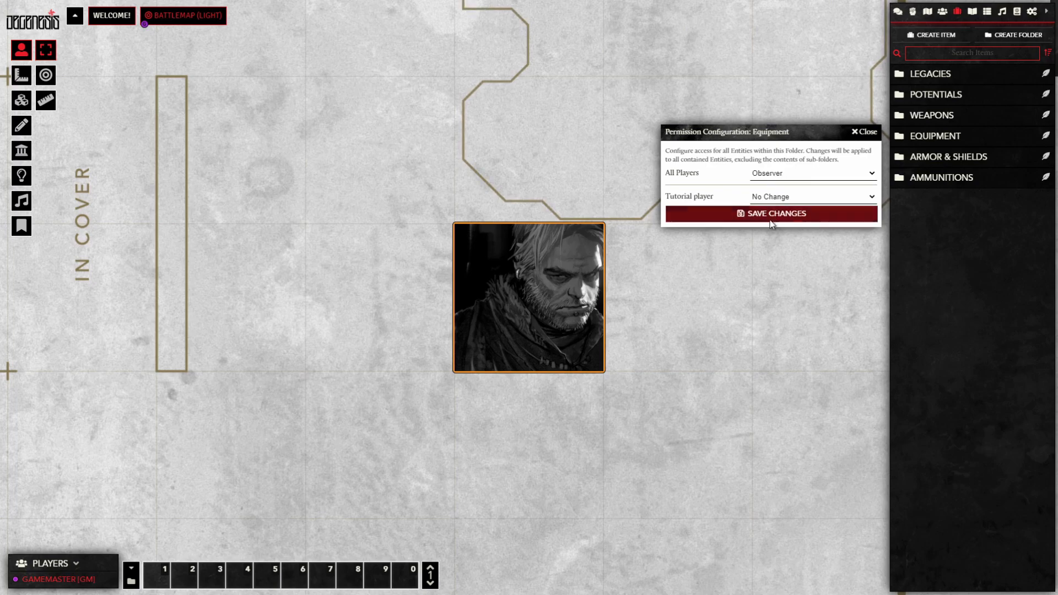
Step: Save Armor & Shields permissions and give all players Observer access to Ammunitions
right_click(929, 161)
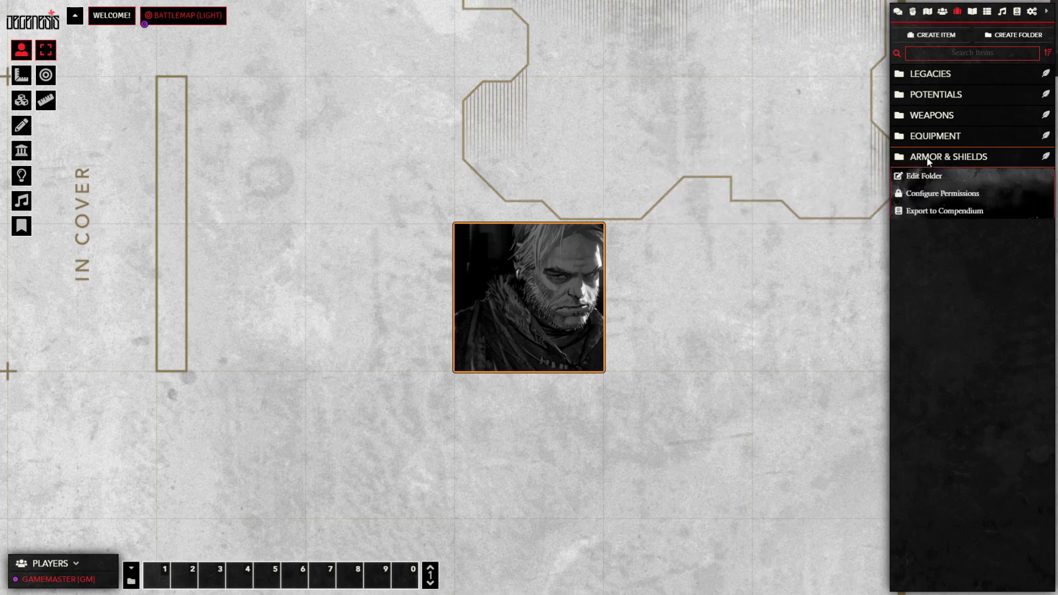
click(923, 193)
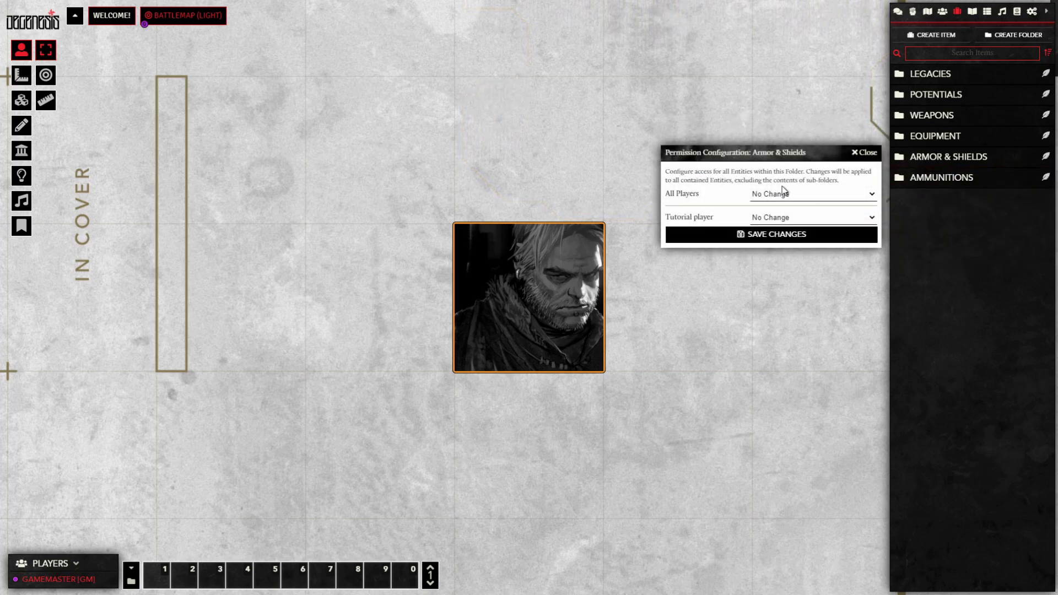
click(776, 233)
right_click(947, 178)
click(935, 214)
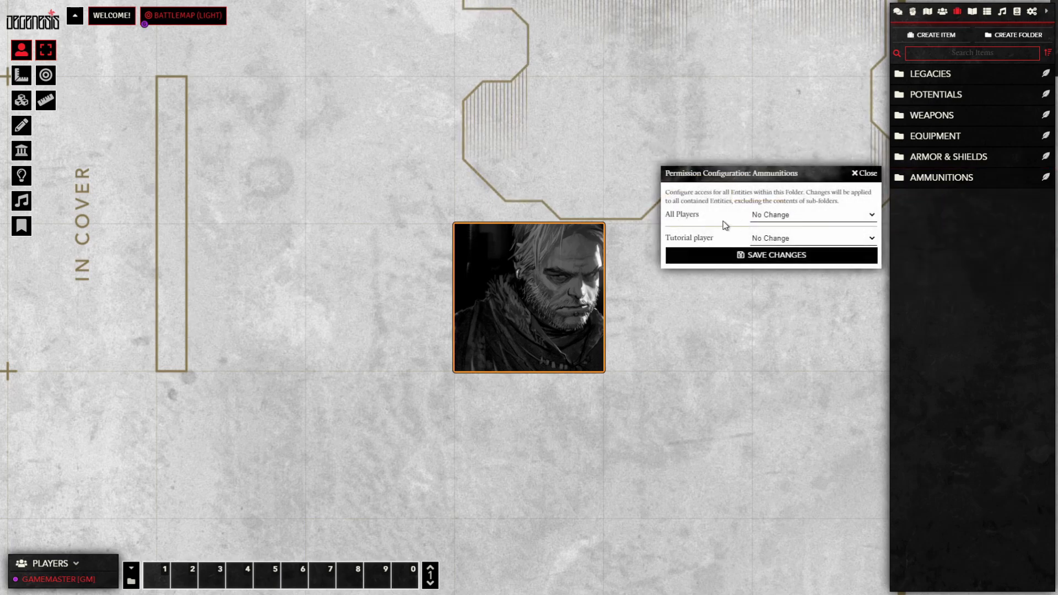
click(813, 215)
click(773, 255)
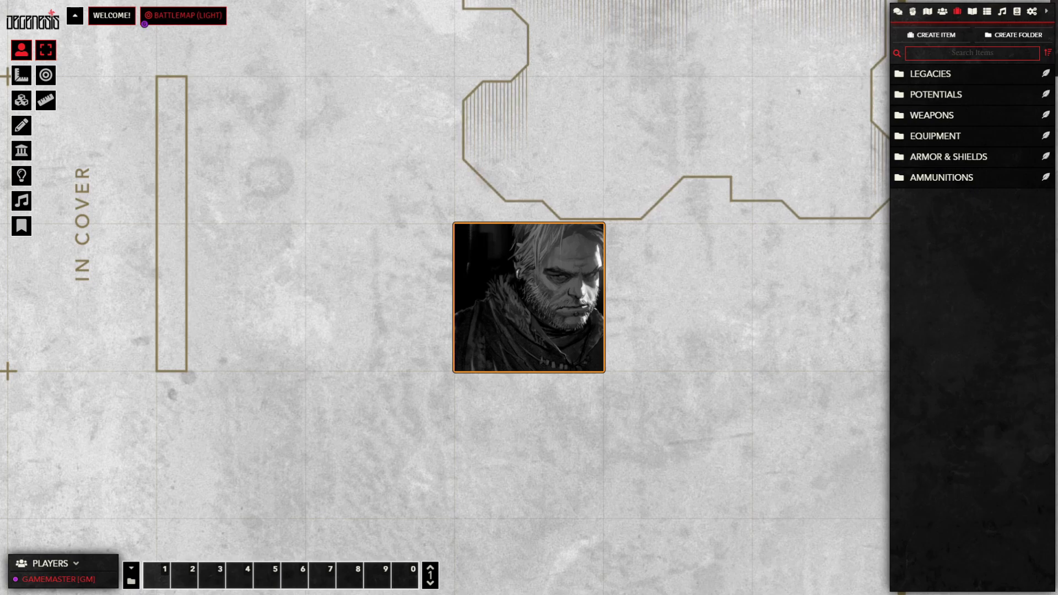
Step: Create a red item folder named LEVEL 1 and drag Ammunitions toward it
click(1003, 32)
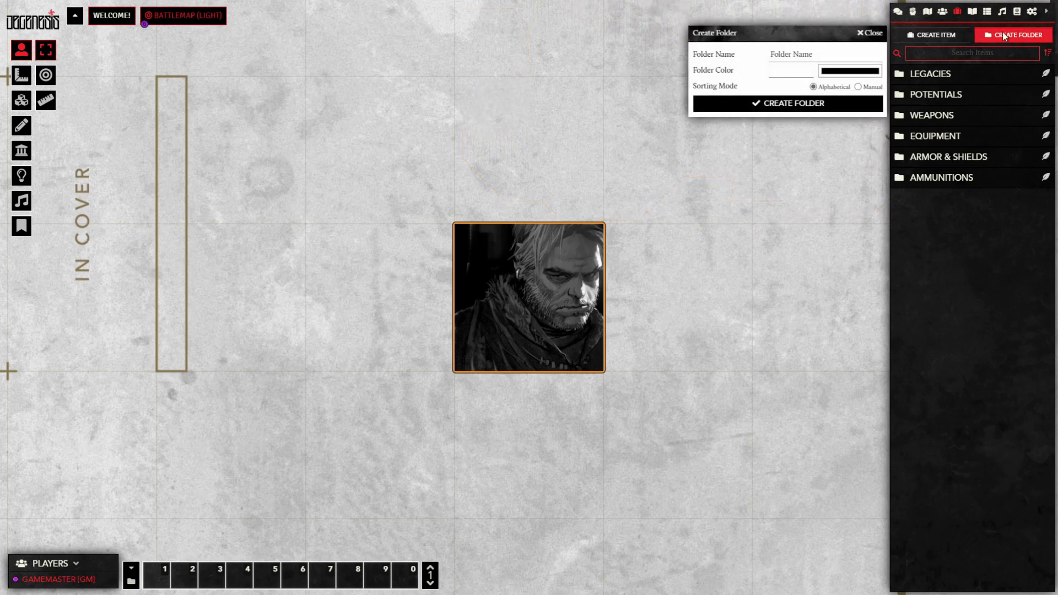
click(816, 53)
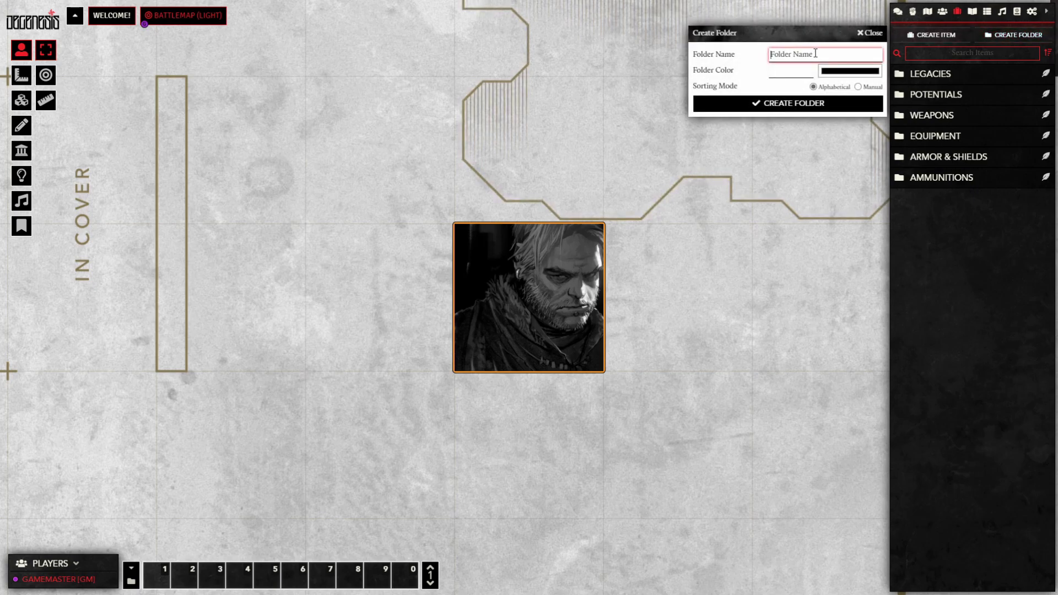
text(LEVEL 1)
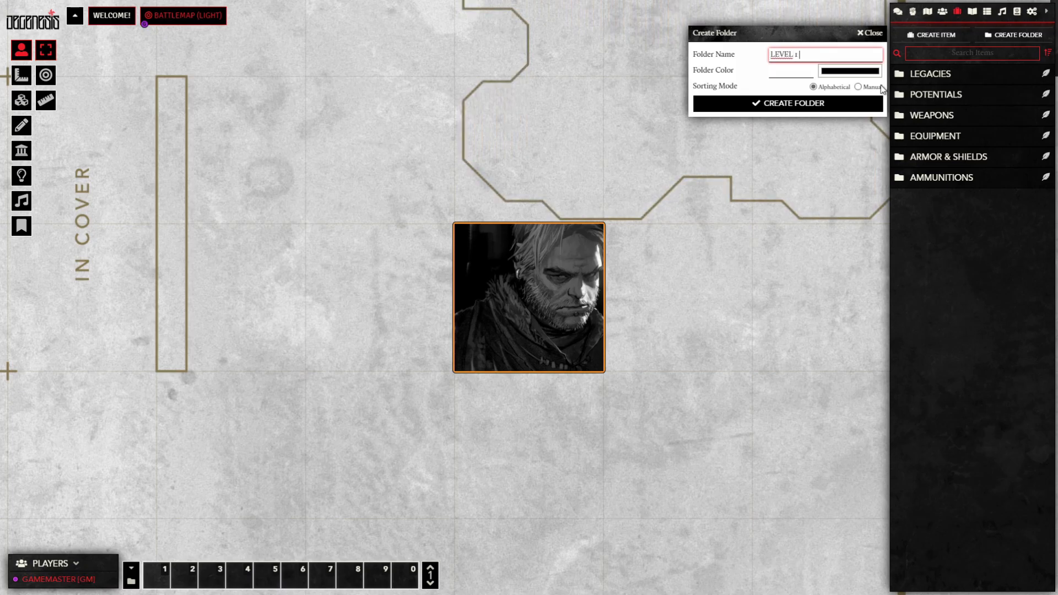
click(864, 74)
click(932, 89)
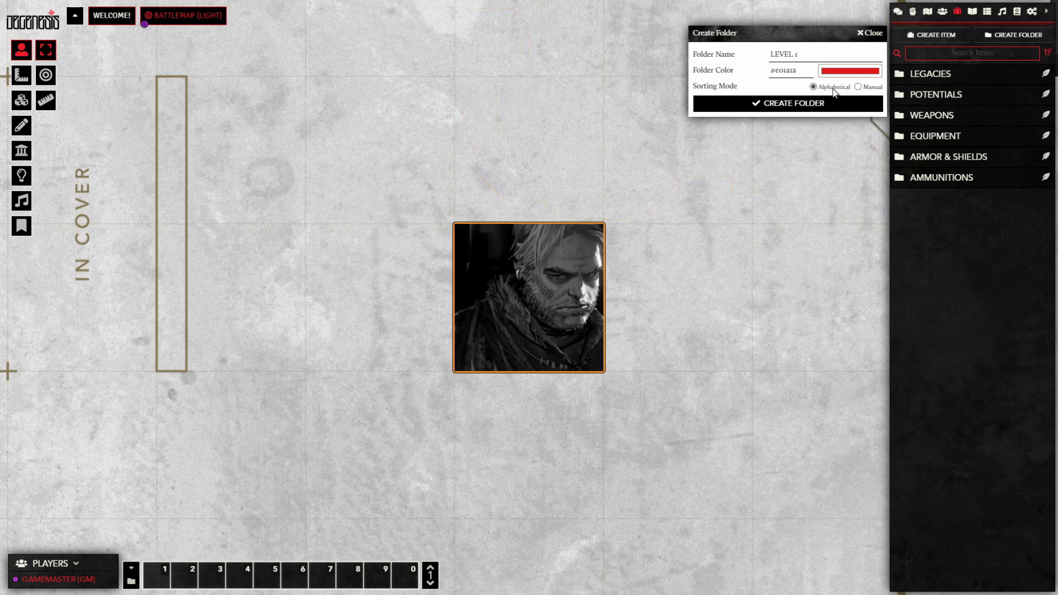
click(789, 104)
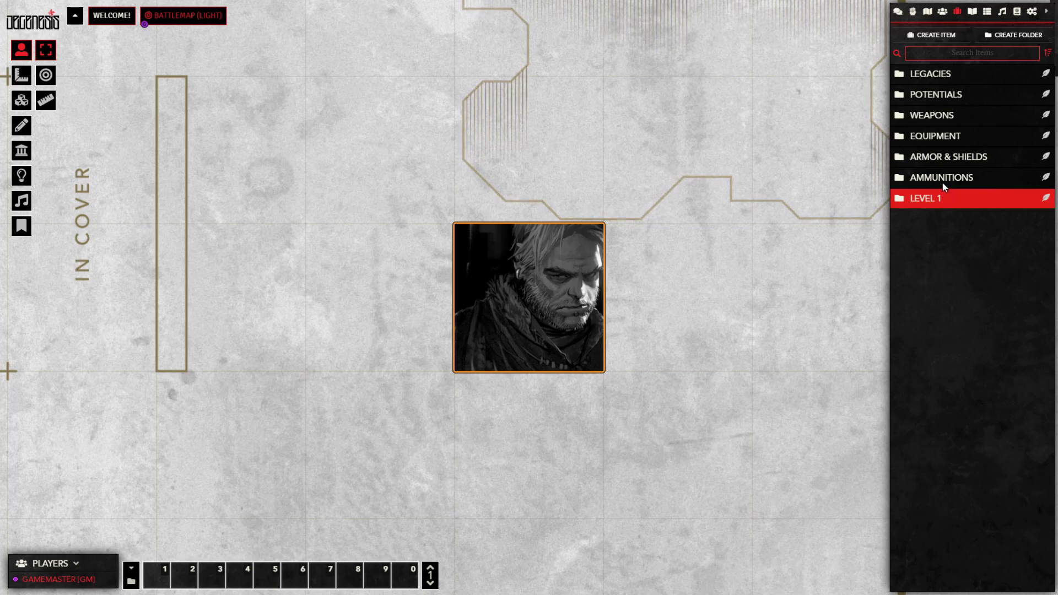
mouse_move(942, 183)
mouse_down()
mouse_move(963, 220)
mouse_move(949, 202)
mouse_up()
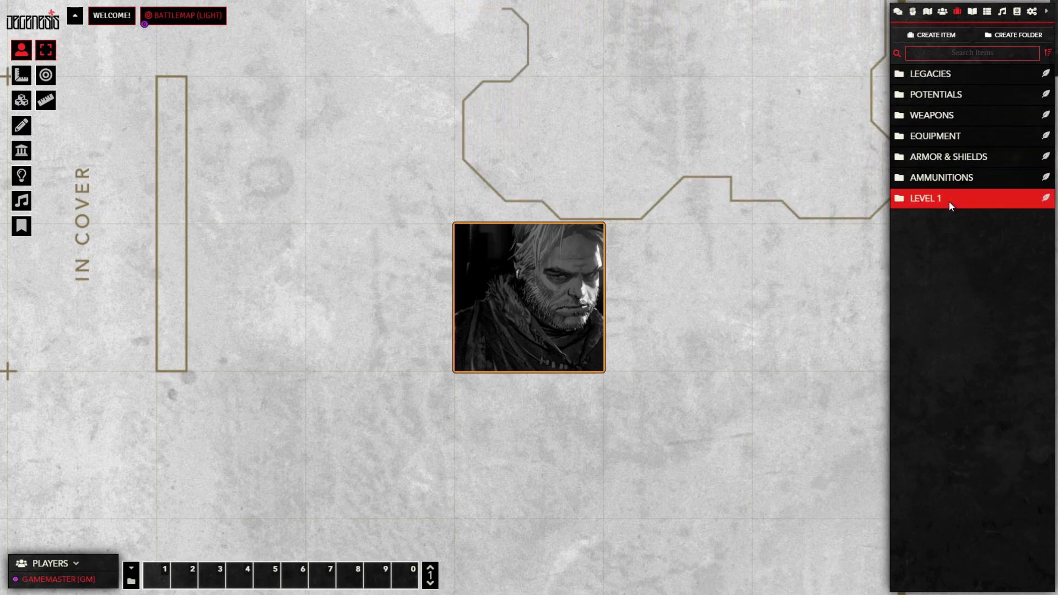
Step: Nest Ammunitions inside LEVEL 1 and expand the folders to confirm the ammo items moved
click(930, 199)
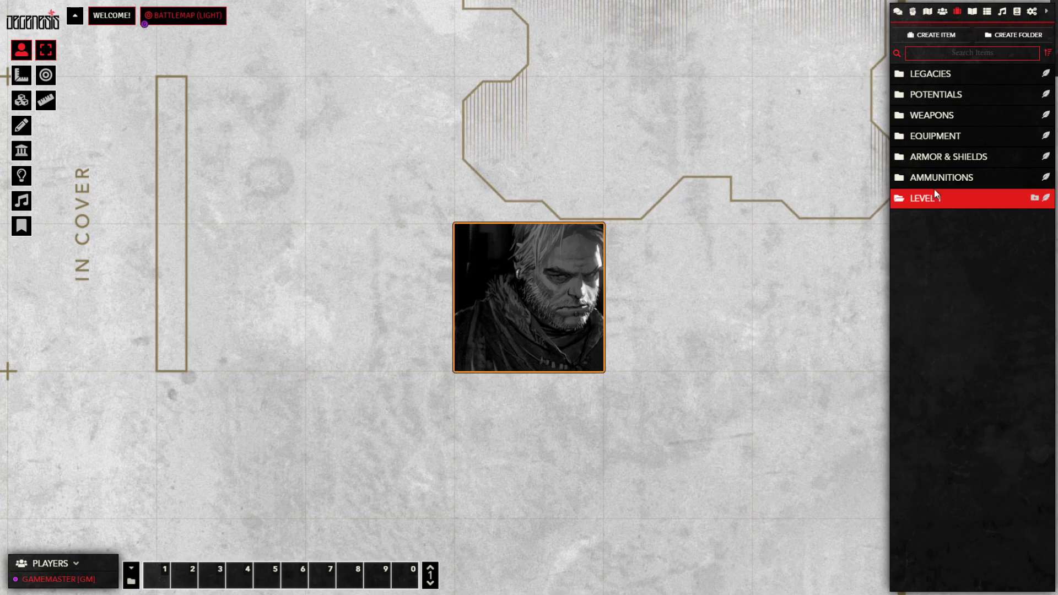
drag(934, 184, 928, 200)
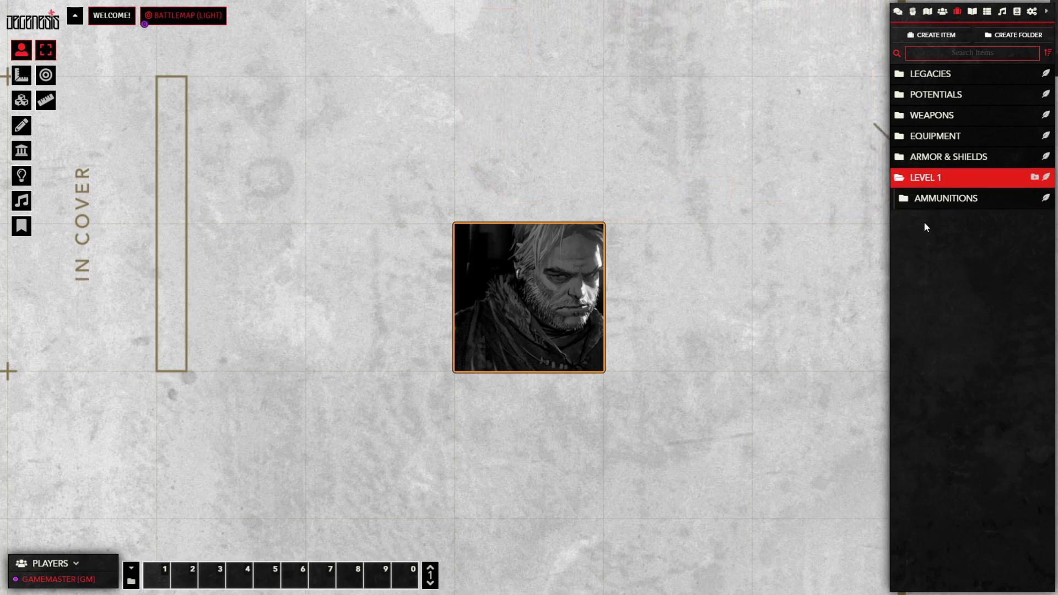
click(898, 180)
click(899, 180)
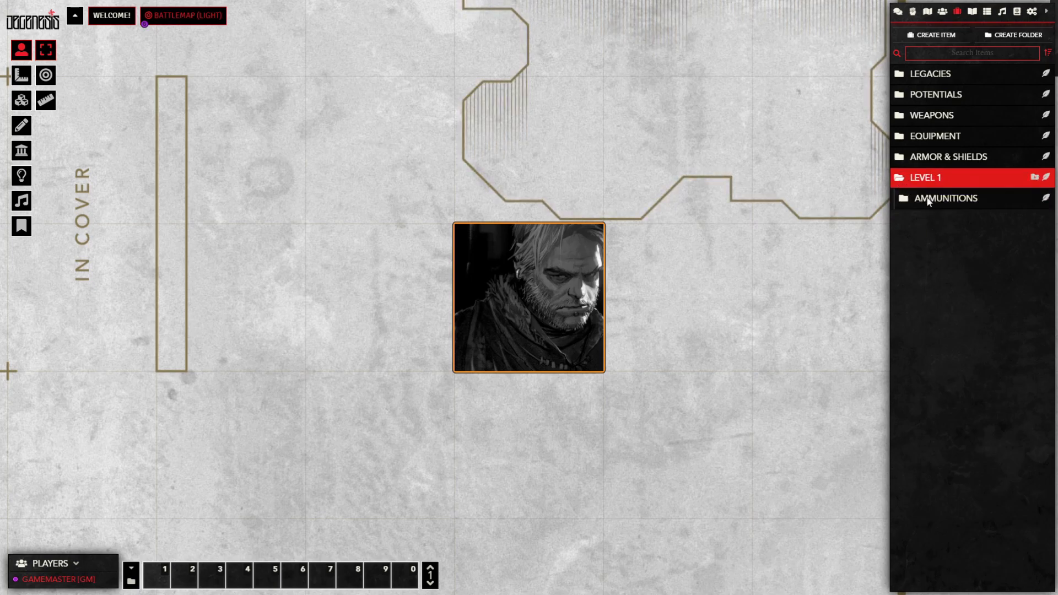
click(949, 199)
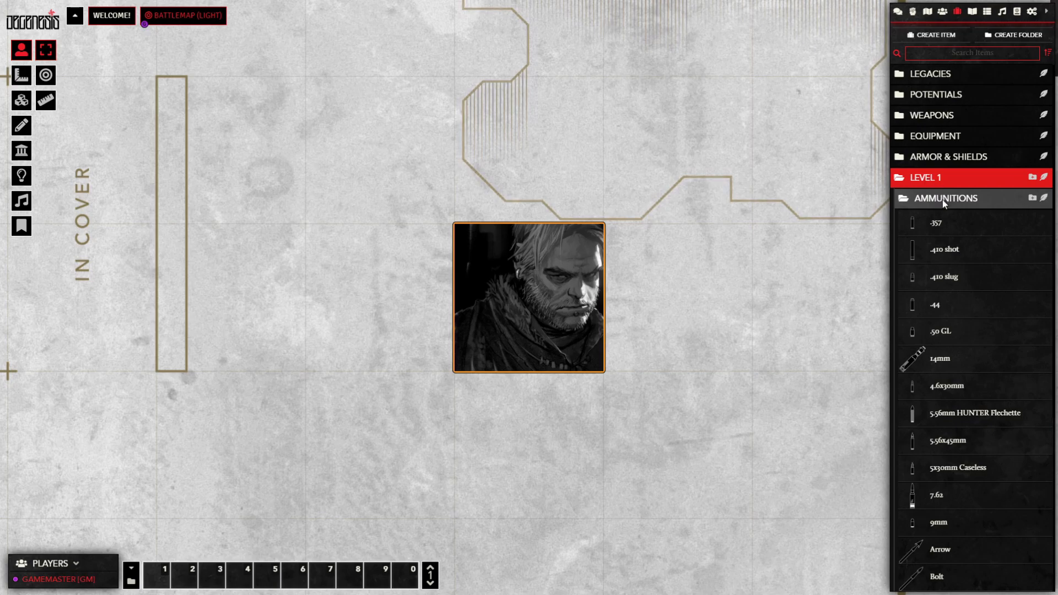
click(942, 200)
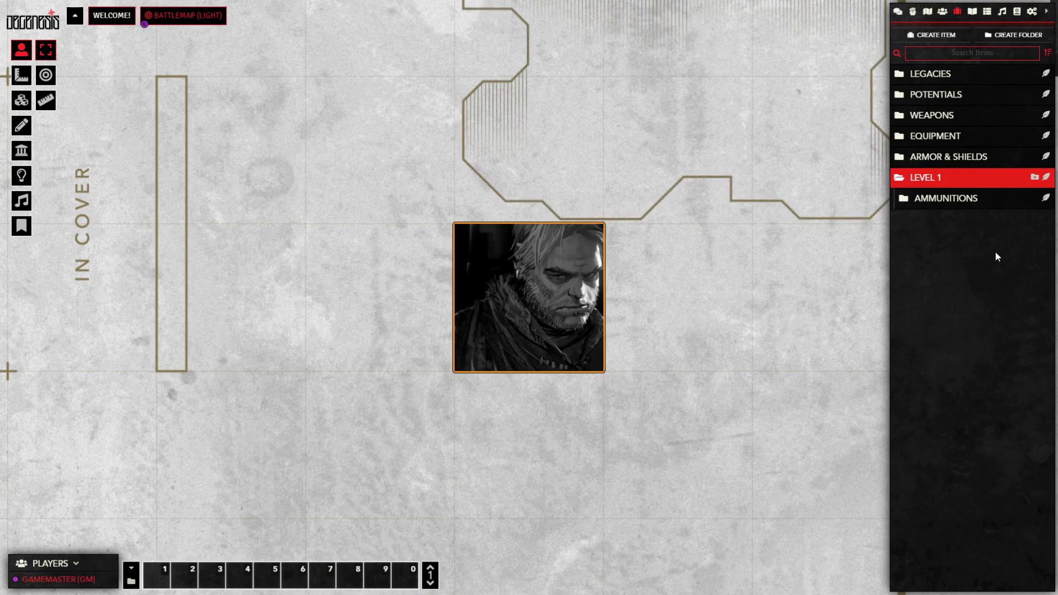
click(936, 178)
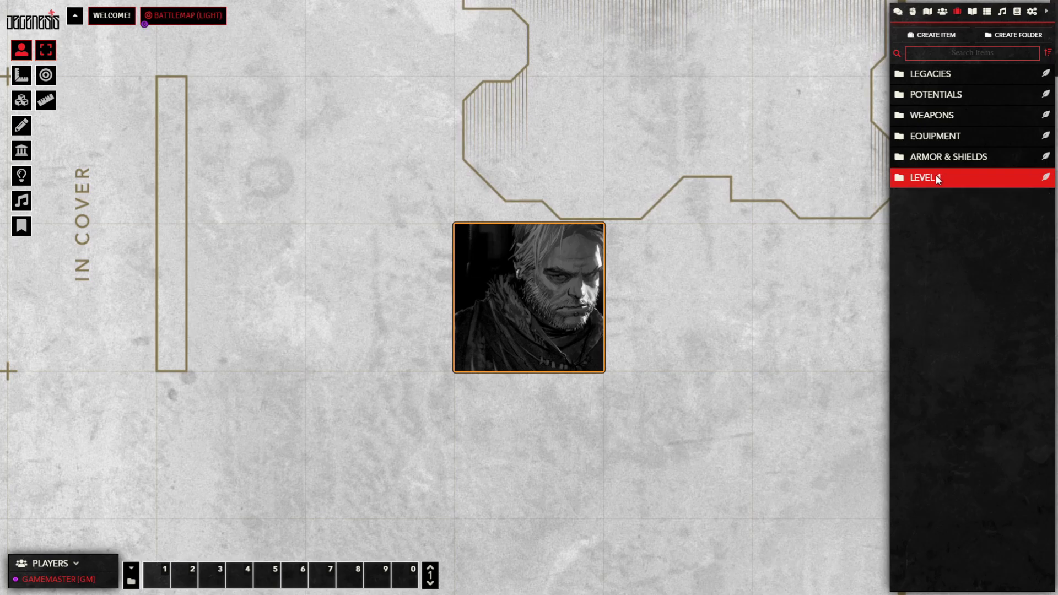
click(965, 180)
click(978, 200)
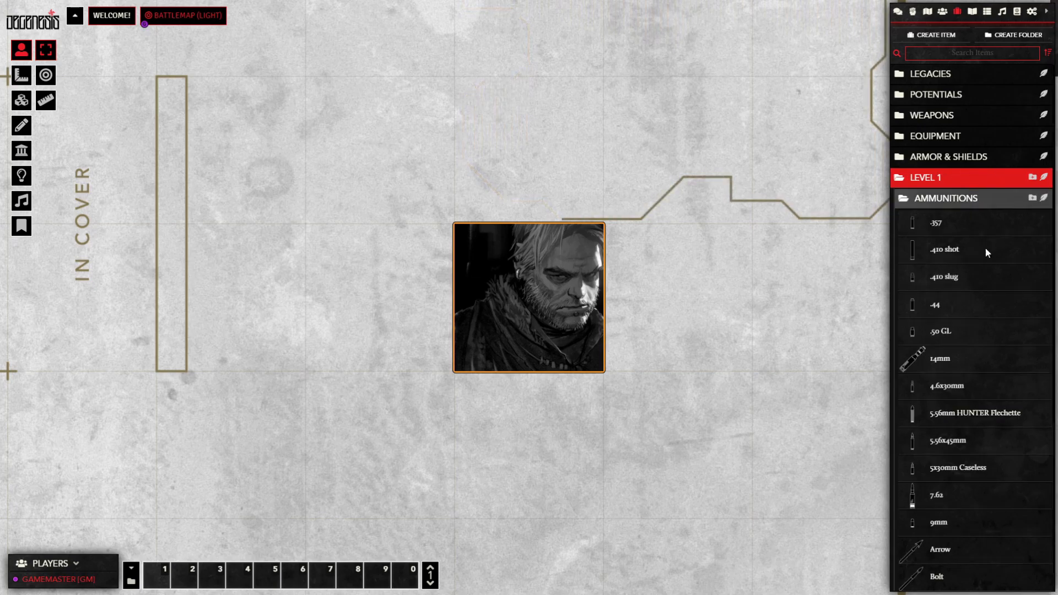
click(959, 185)
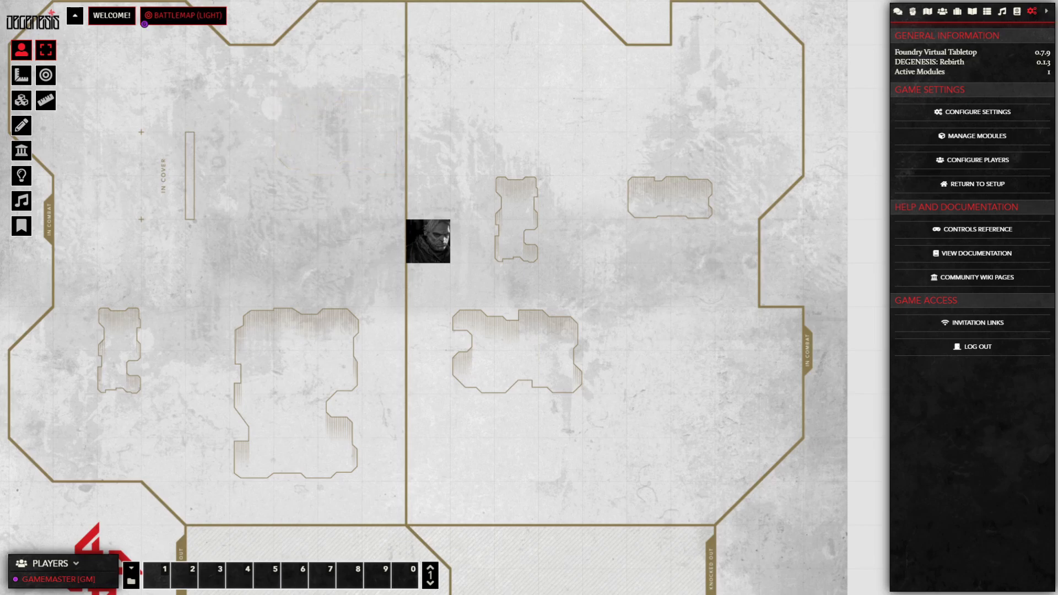
Step: Tick Token Vision in the Battlemap (Light) scene configuration and save the changes
right_click(200, 18)
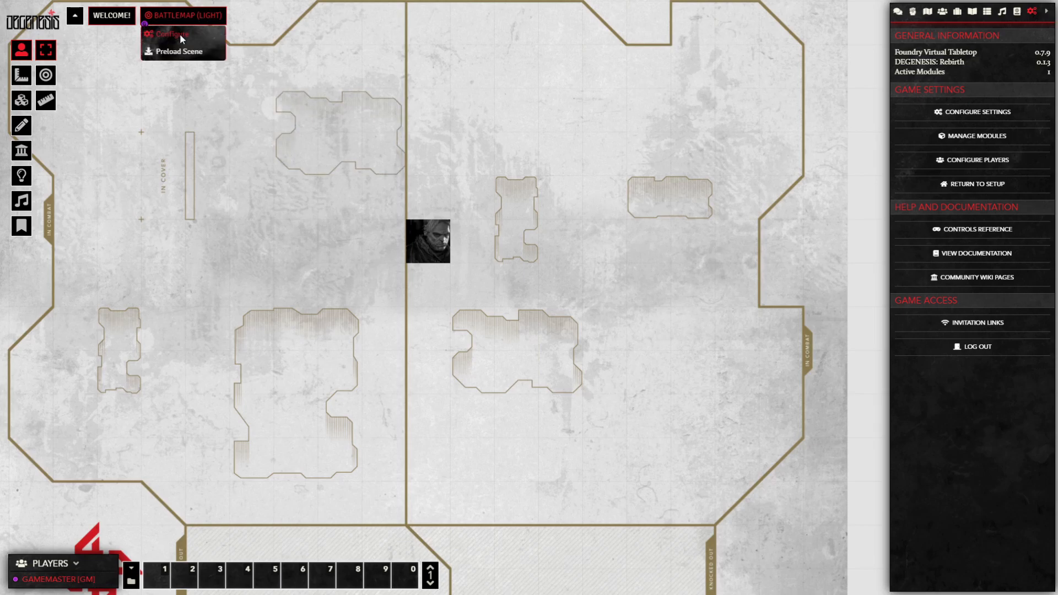
click(180, 34)
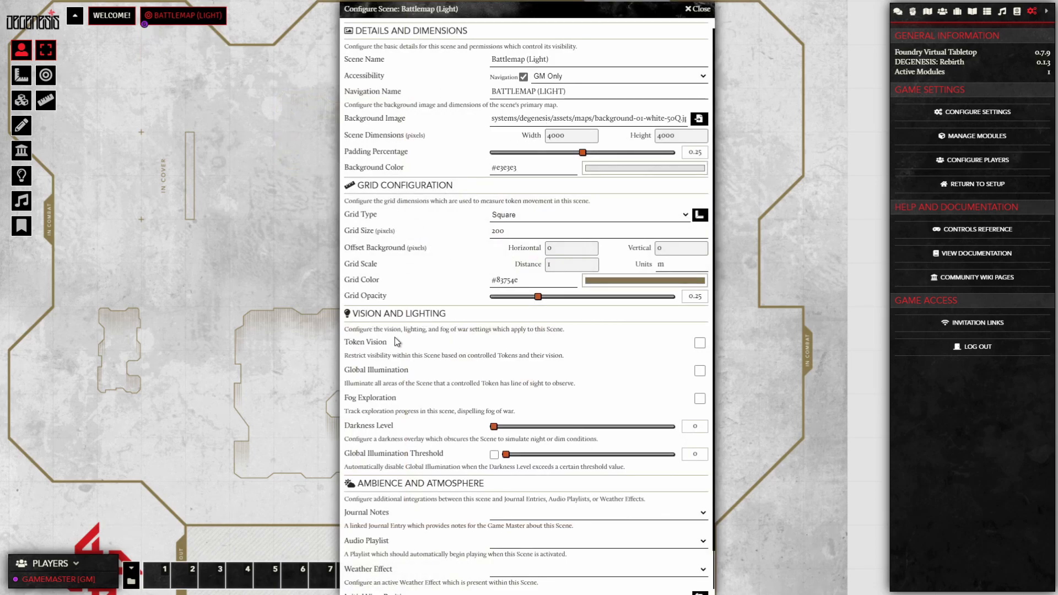
click(699, 345)
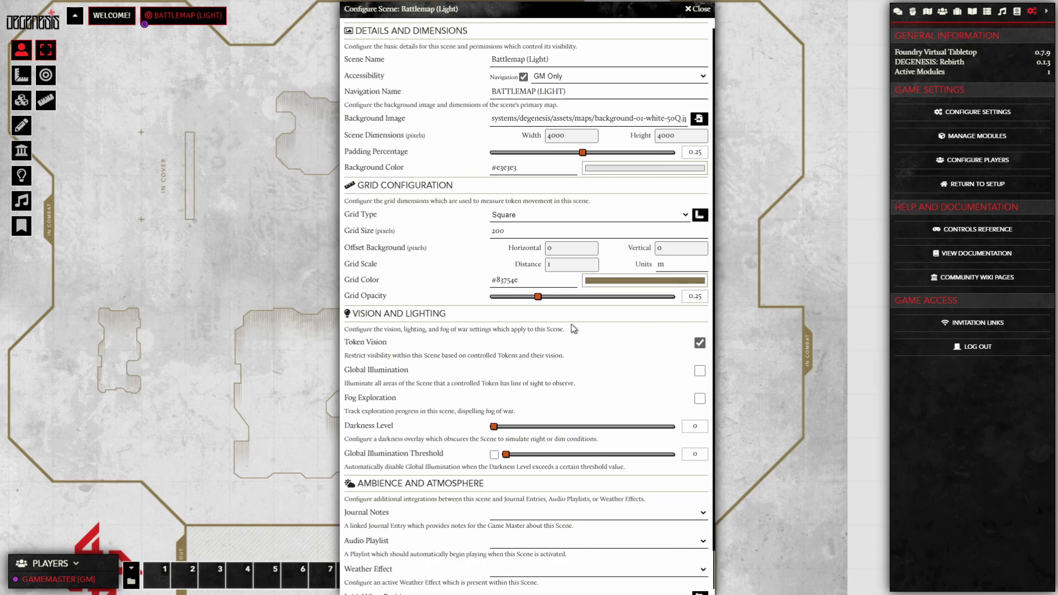
scroll(477, 279, down, 1)
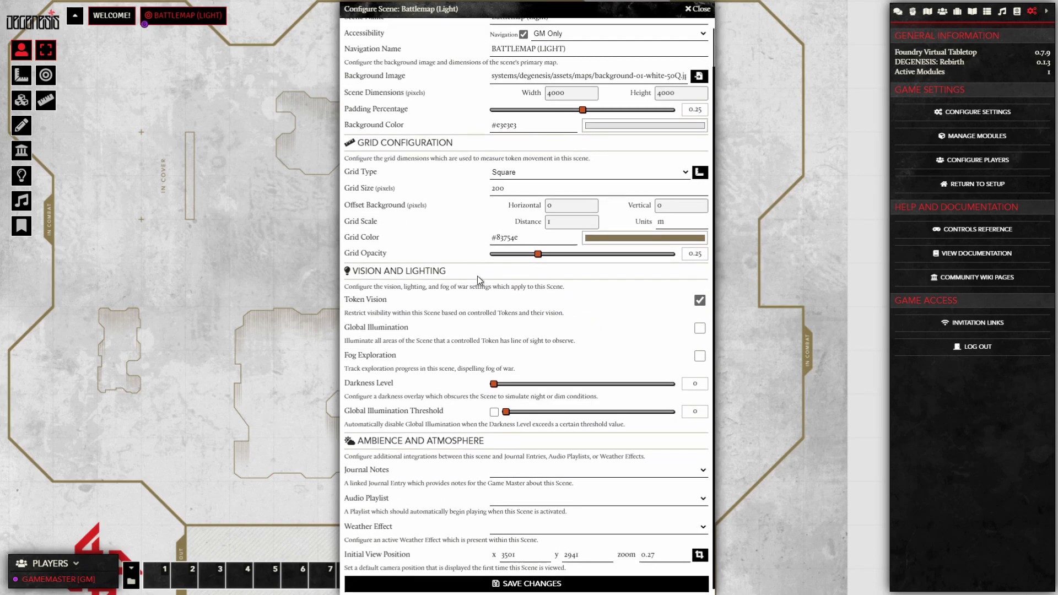
click(527, 585)
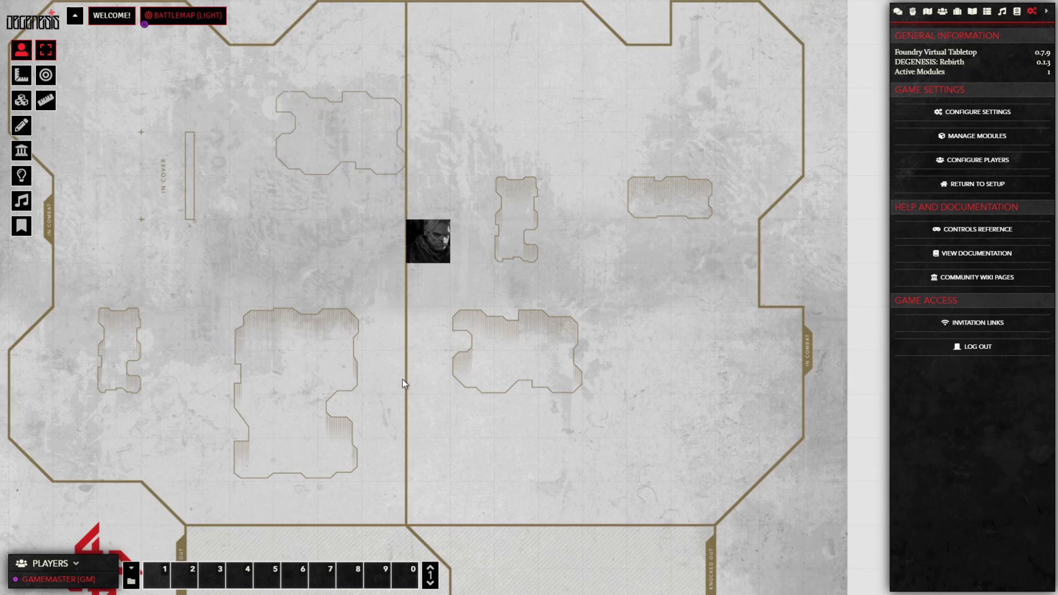
Step: Open the PIAST token's configuration to its Vision settings
click(424, 249)
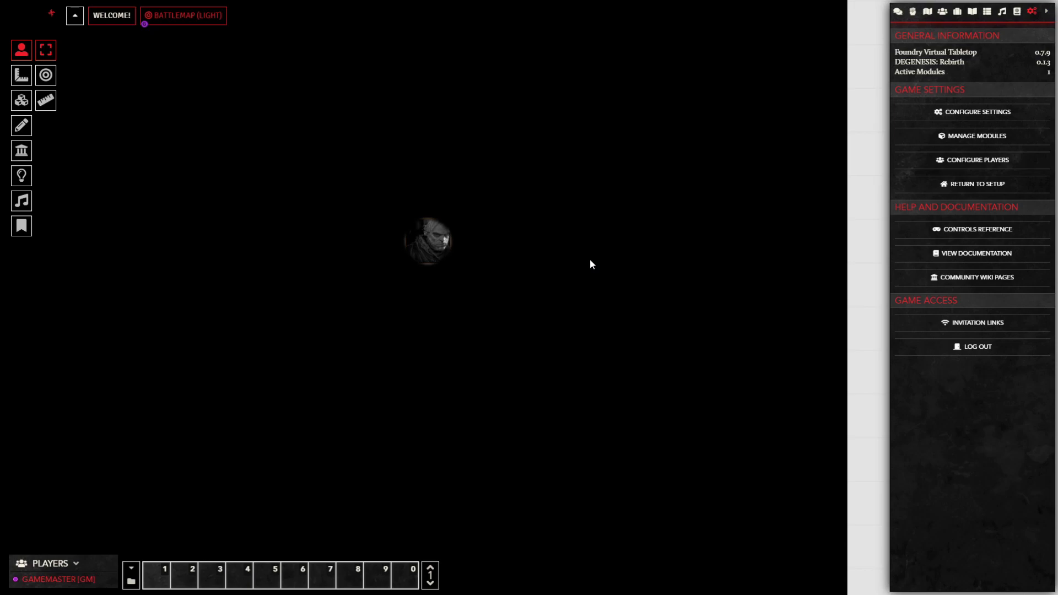
right_click(435, 247)
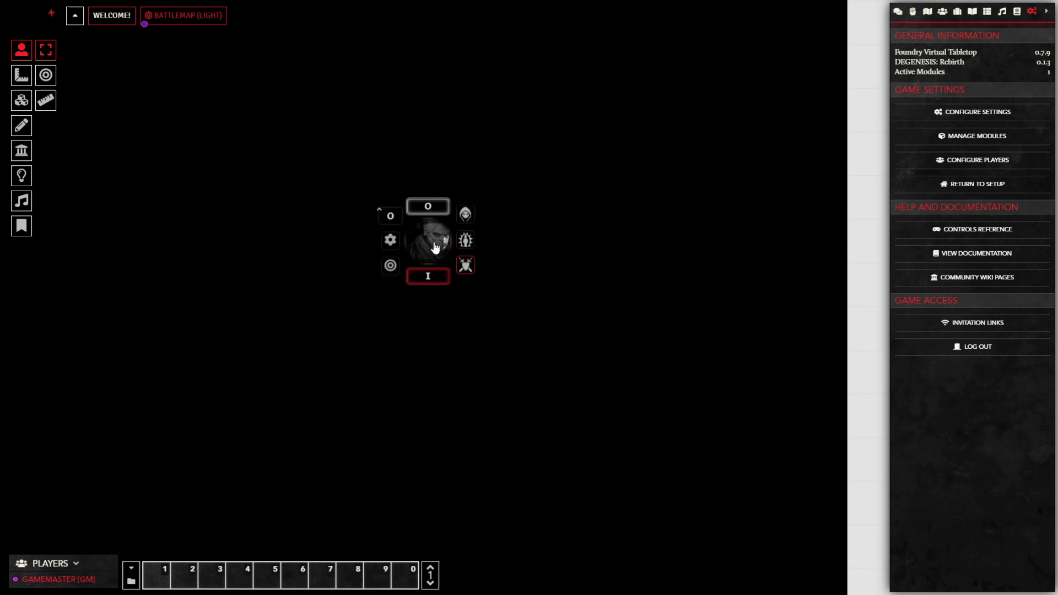
click(390, 241)
drag(477, 224, 316, 341)
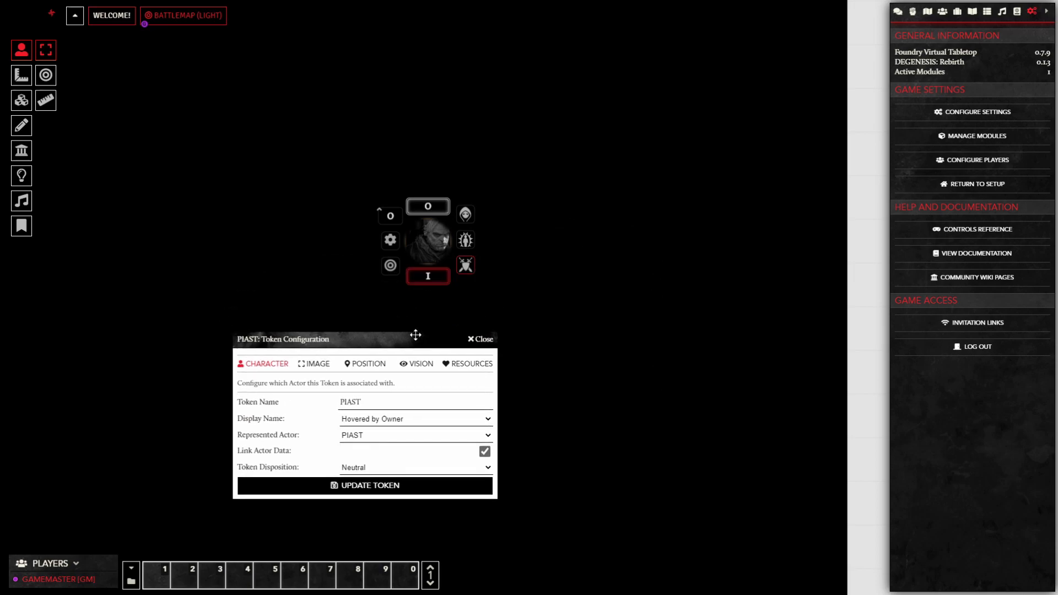
click(421, 364)
Step: Set PIAST's dim vision to 50 and bright vision to 25, then update the token
click(375, 398)
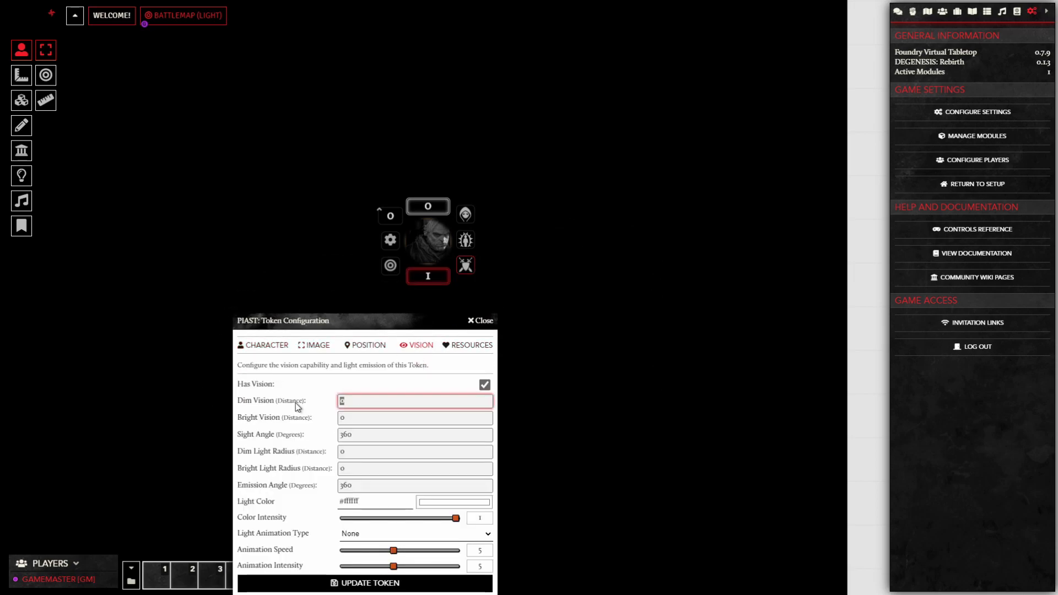
text(25)
click(403, 420)
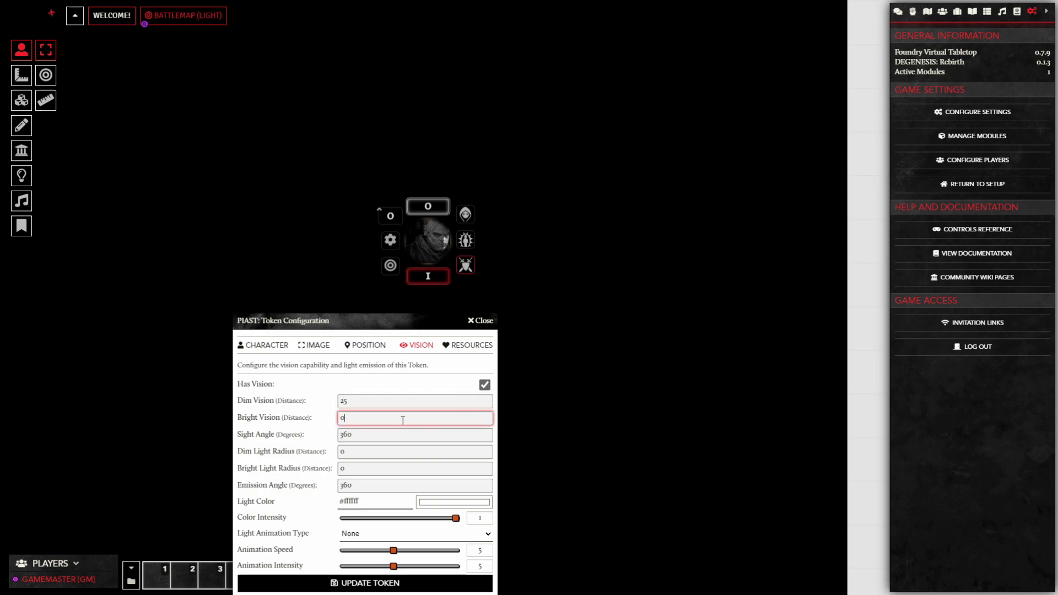
drag(366, 403, 256, 400)
click(365, 398)
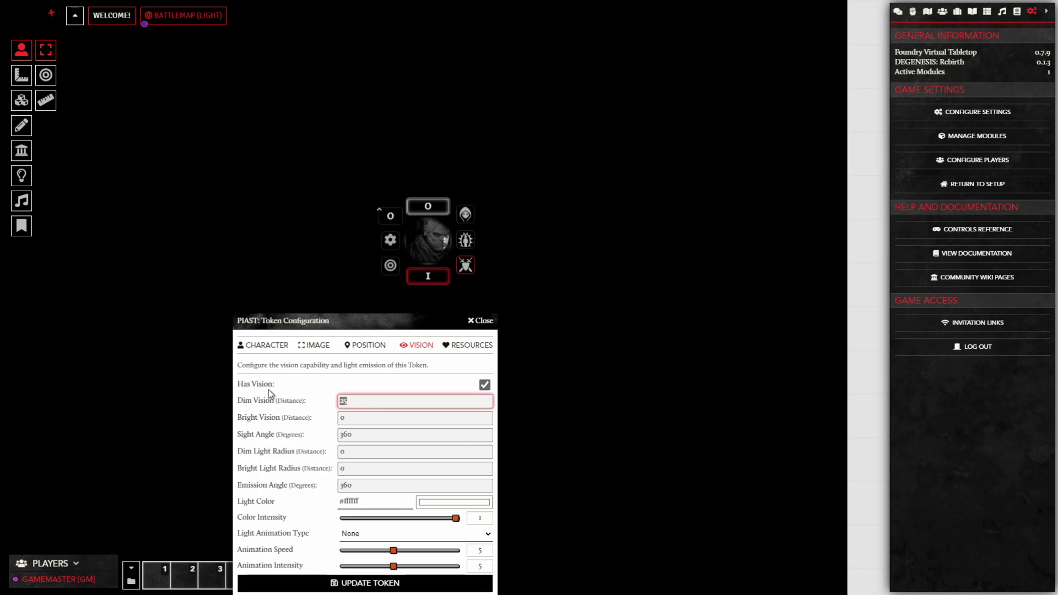
text(50)
double_click(387, 420)
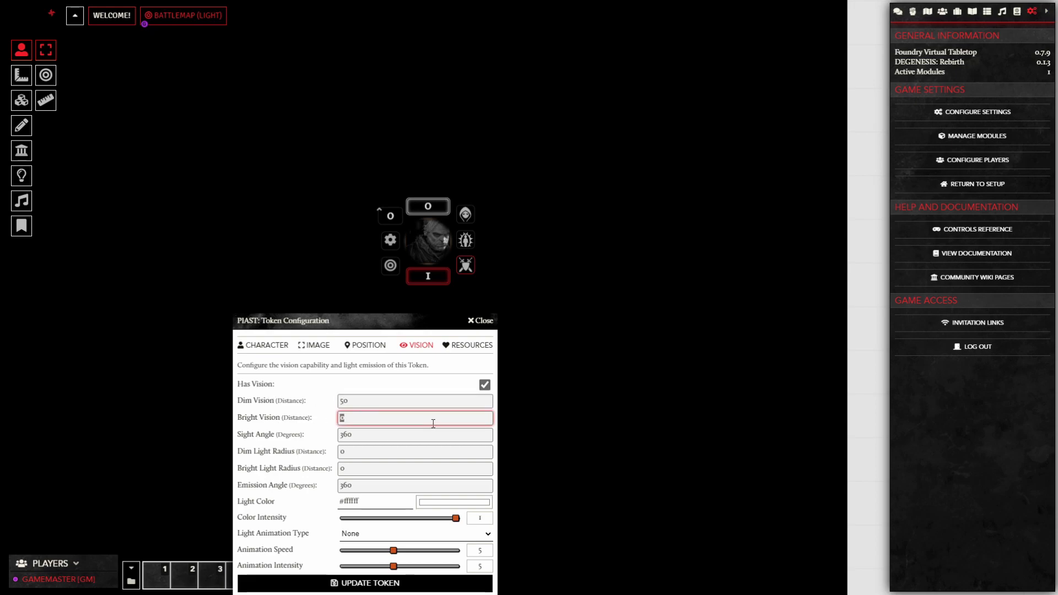
text(25)
click(364, 583)
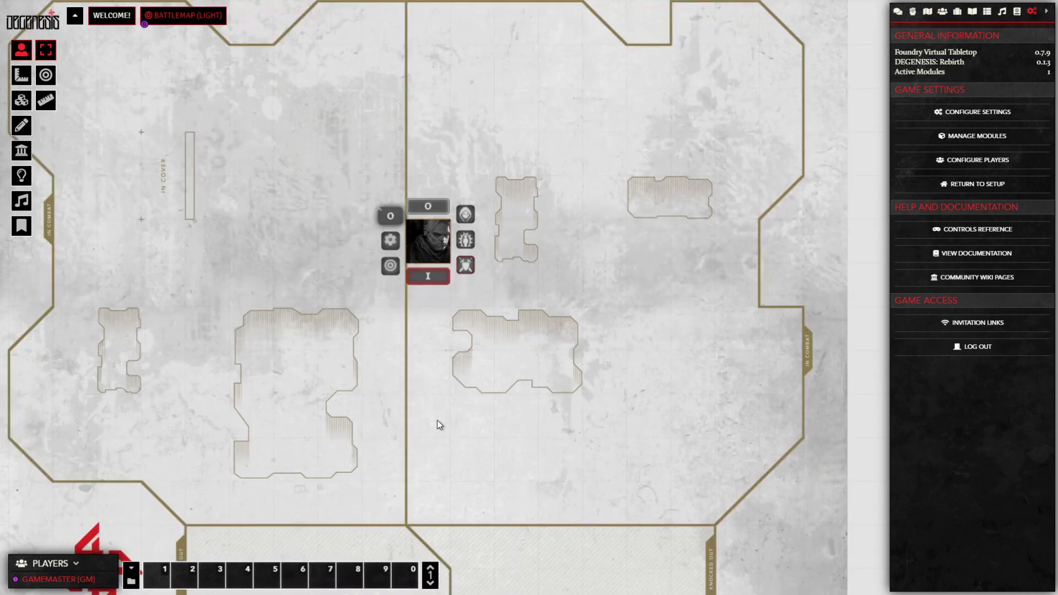
Step: Reduce PIAST's vision to 5 bright and 10 dim and update the token
scroll(439, 399, down, 6)
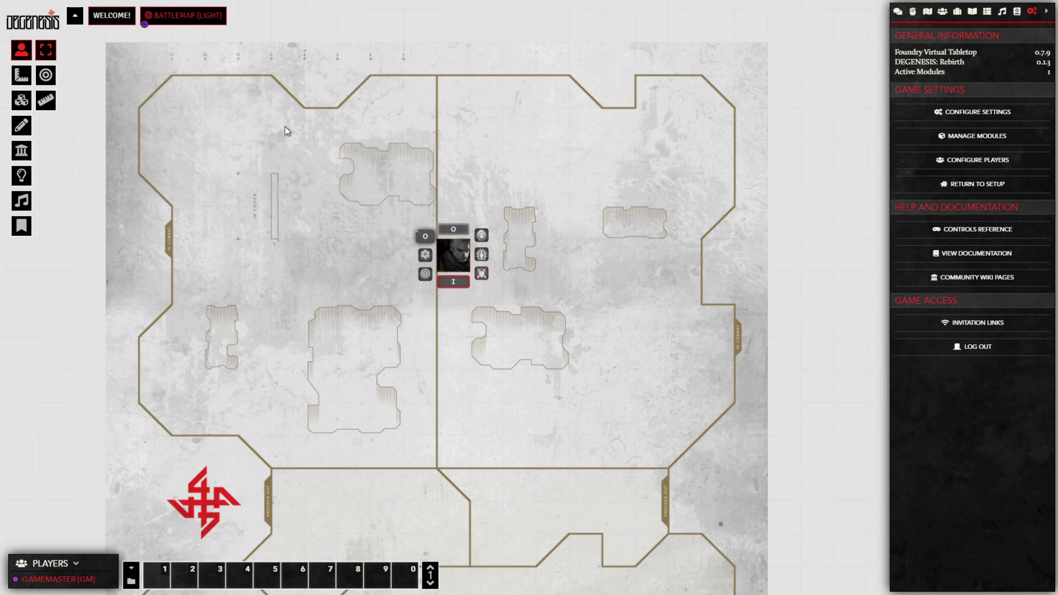
click(425, 254)
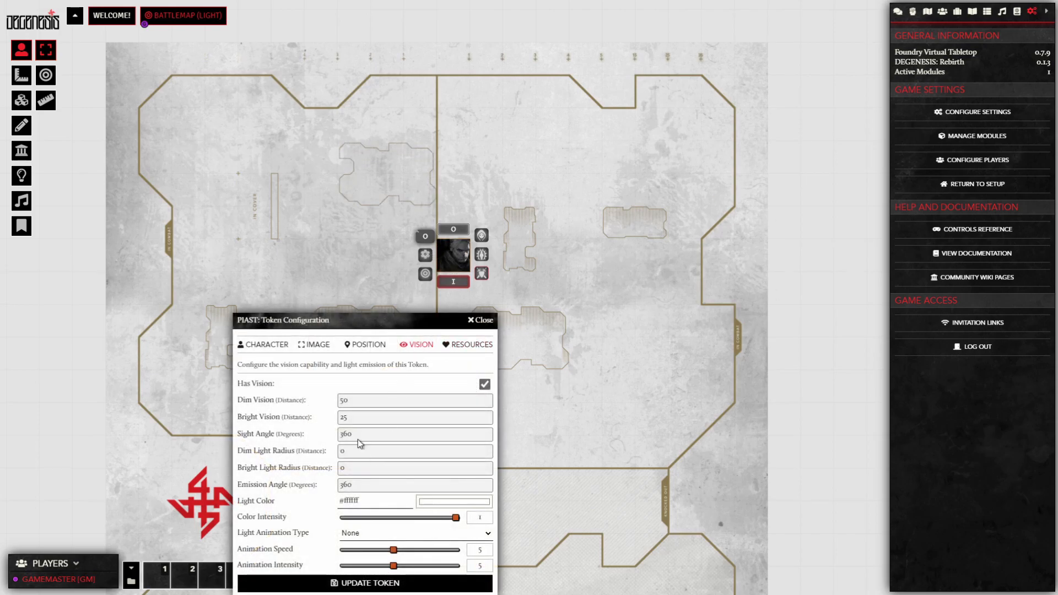
double_click(475, 415)
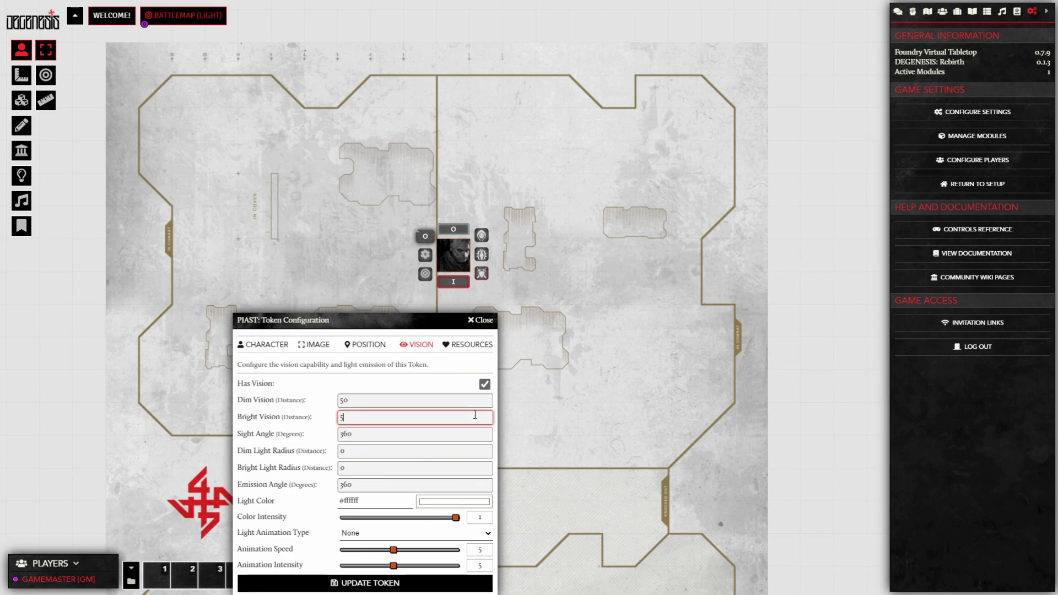
text(5)
key(shift+Tab)
text(10)
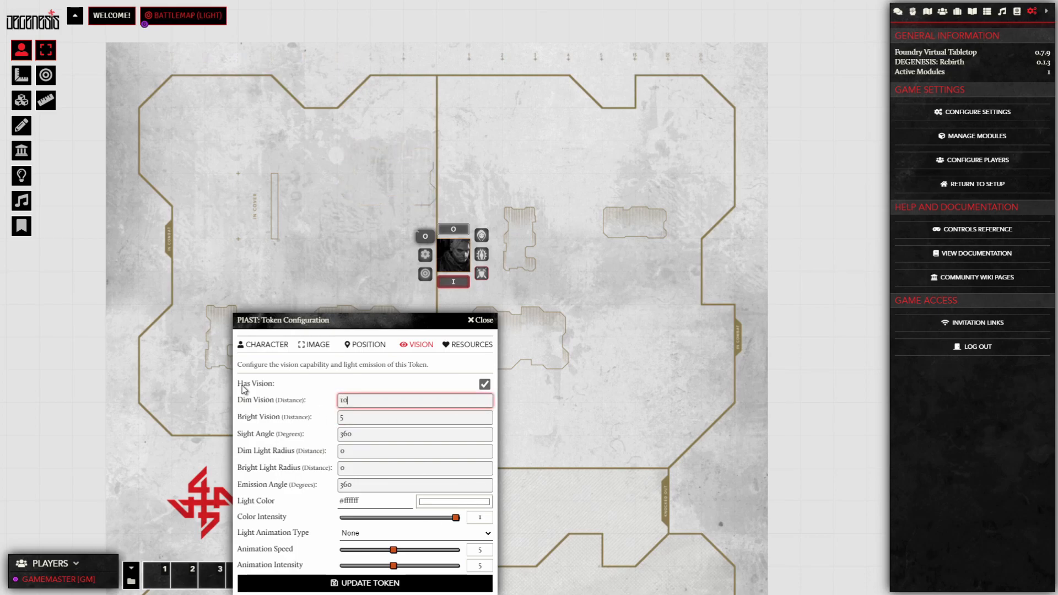
click(348, 584)
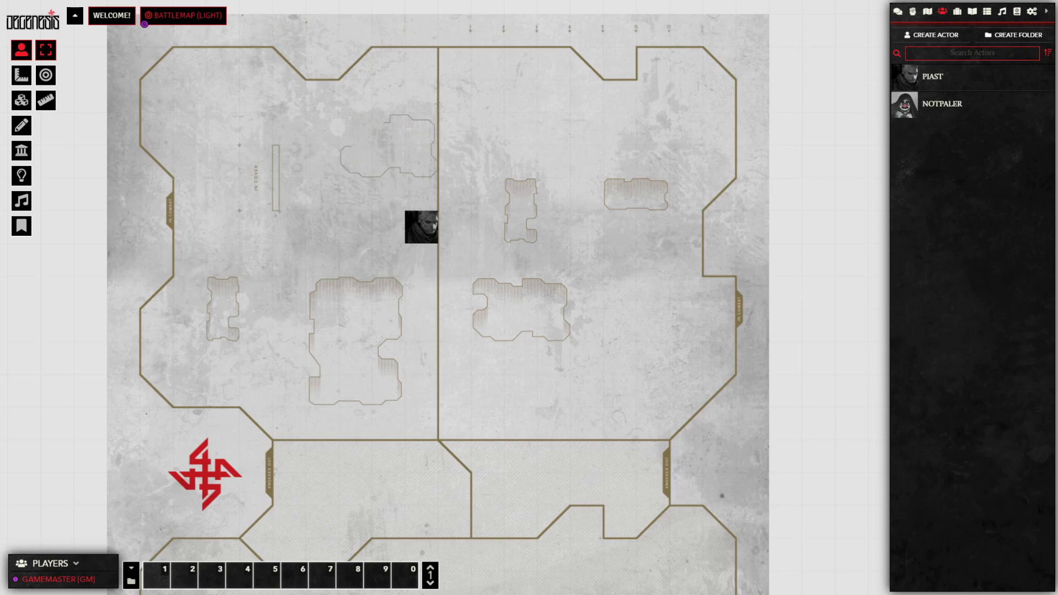
Step: Enable Fog Exploration in the Battlemap (Light) scene settings and save
right_click(179, 15)
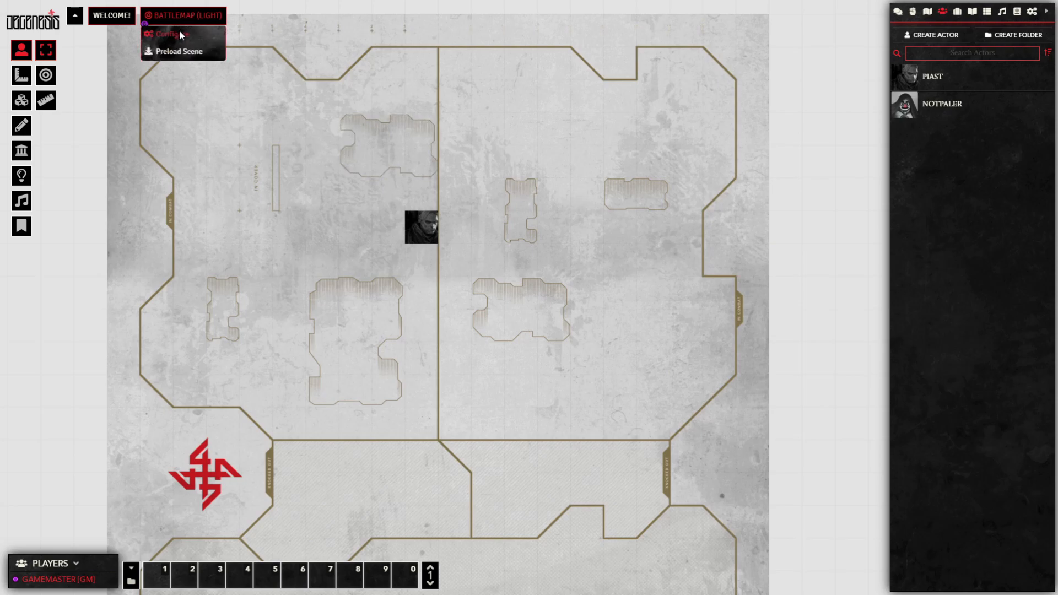
click(178, 34)
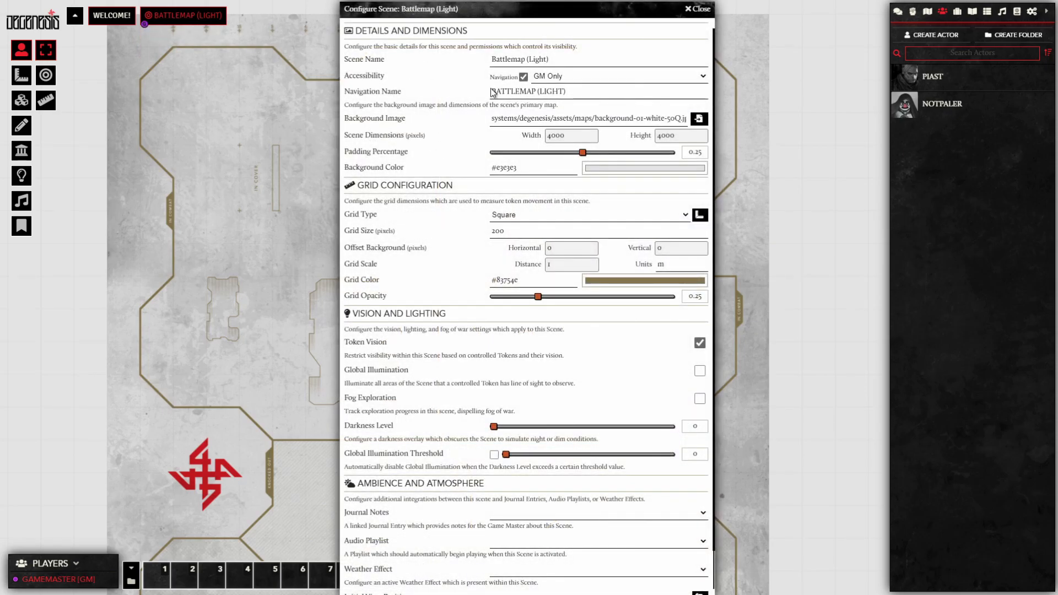
scroll(406, 304, down, 2)
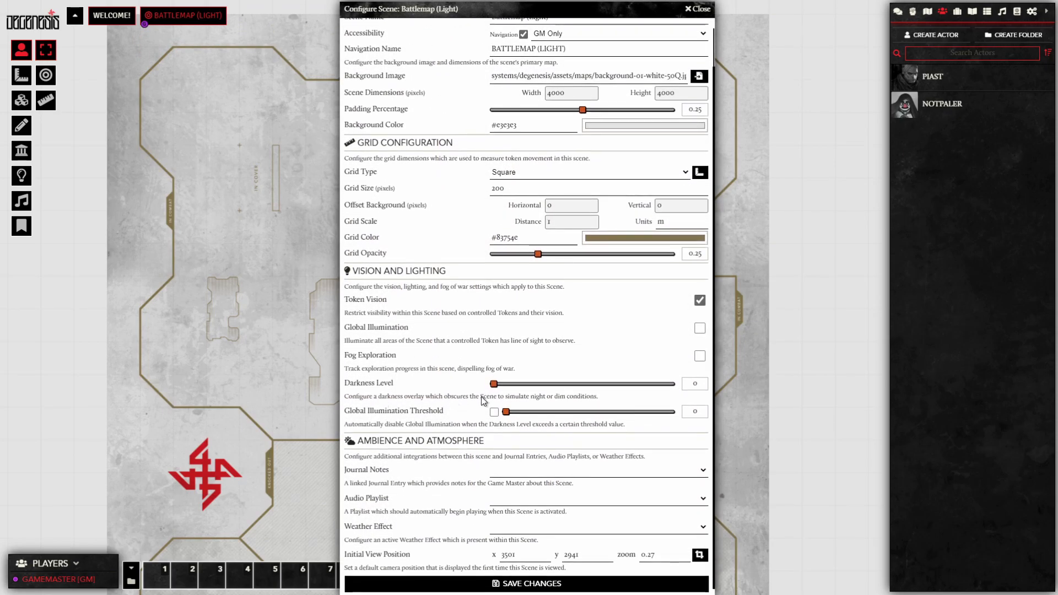
click(700, 356)
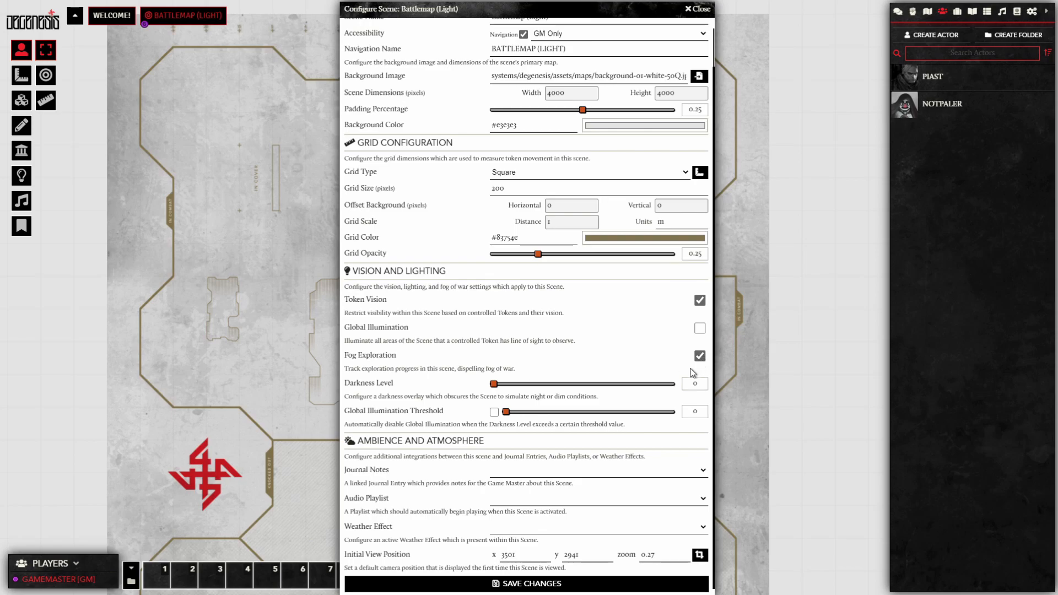
click(518, 584)
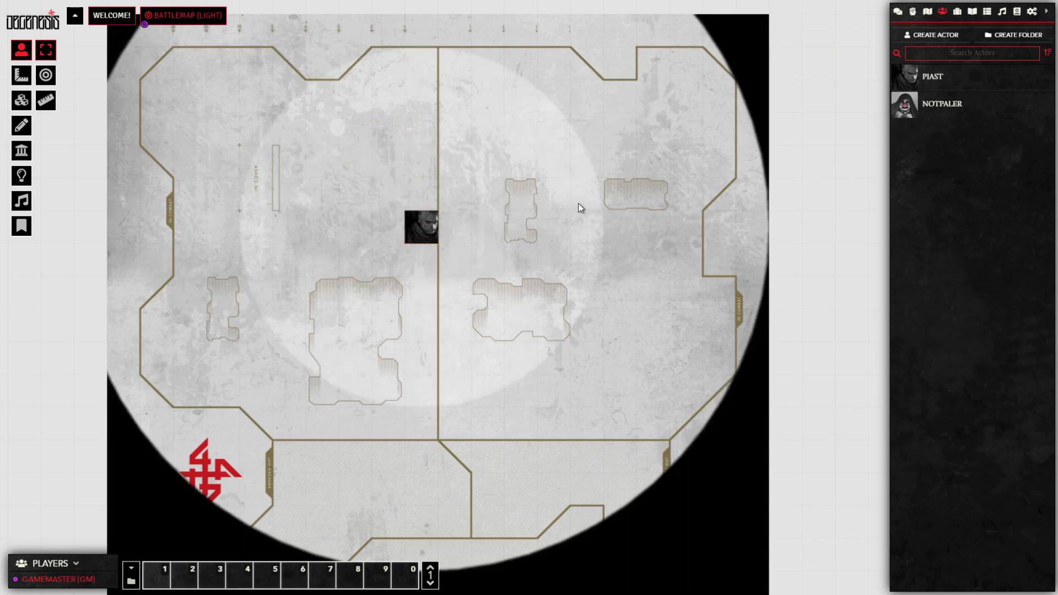
Step: Move PIAST one square down-right and back, then deselect it to view the map
drag(434, 241, 464, 258)
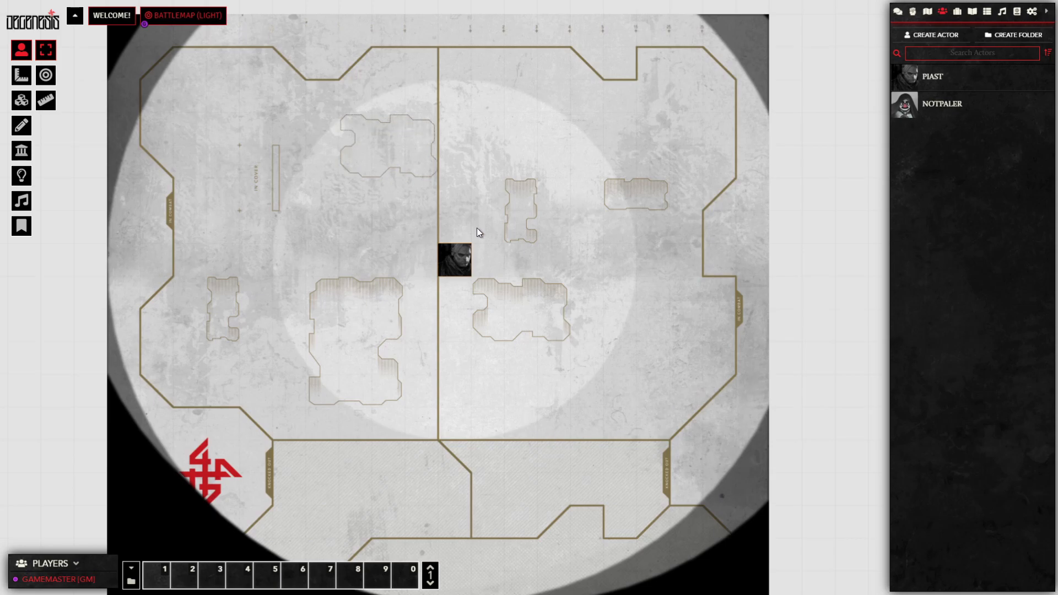
drag(446, 258, 415, 222)
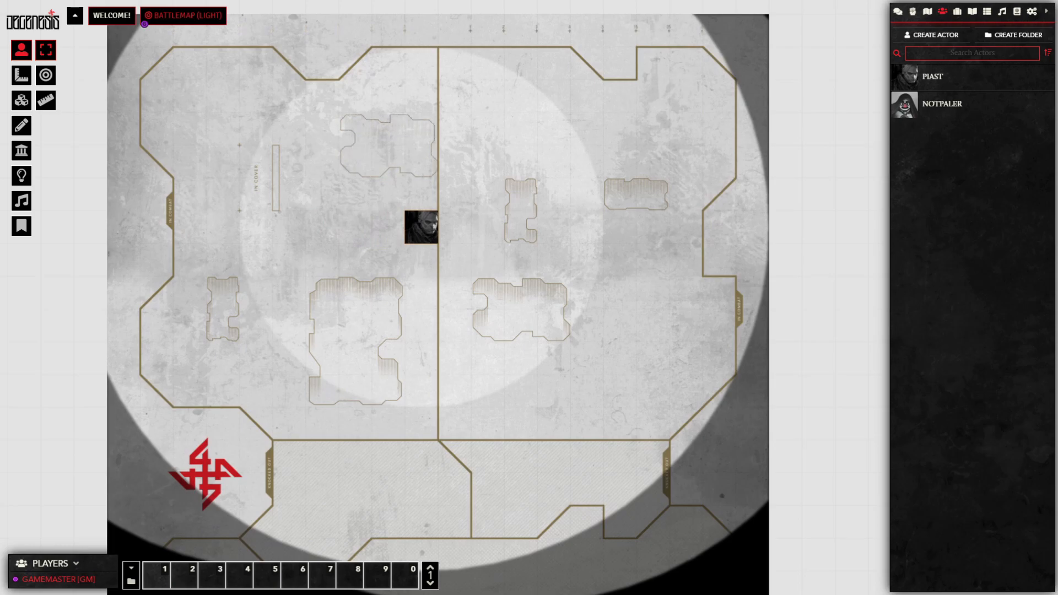
key(Escape)
key(Escape)
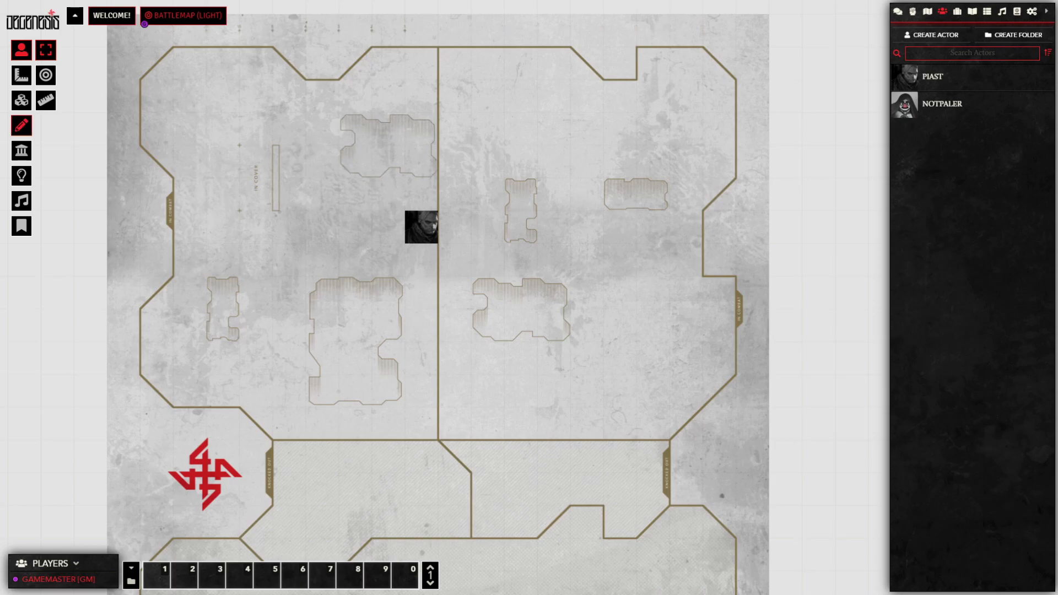
Step: Draw a regular wall and two terrain walls near PIAST, then place a NOTPALER token at the left edge
click(22, 125)
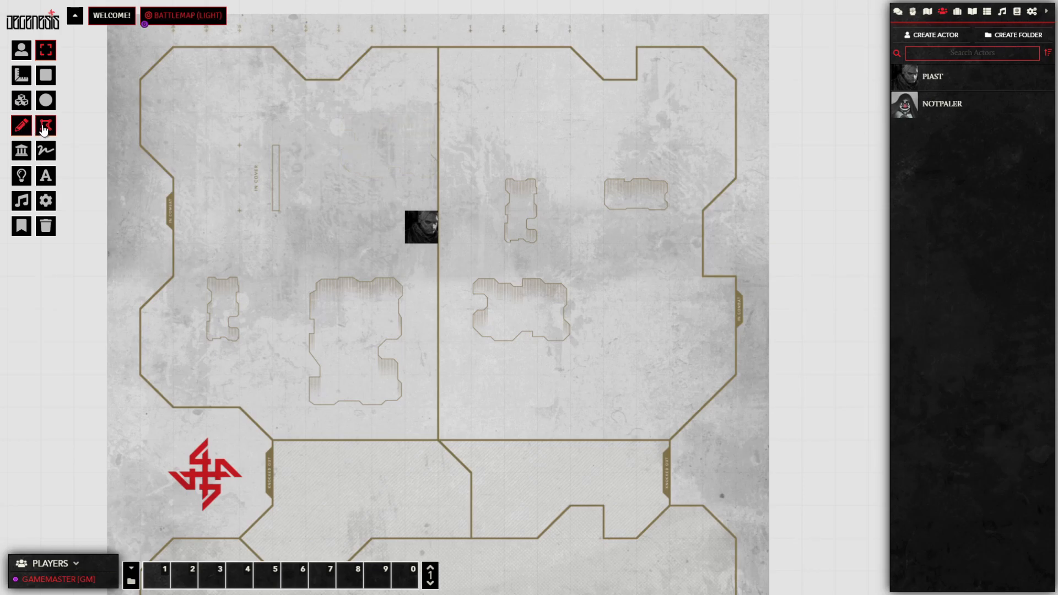
click(22, 151)
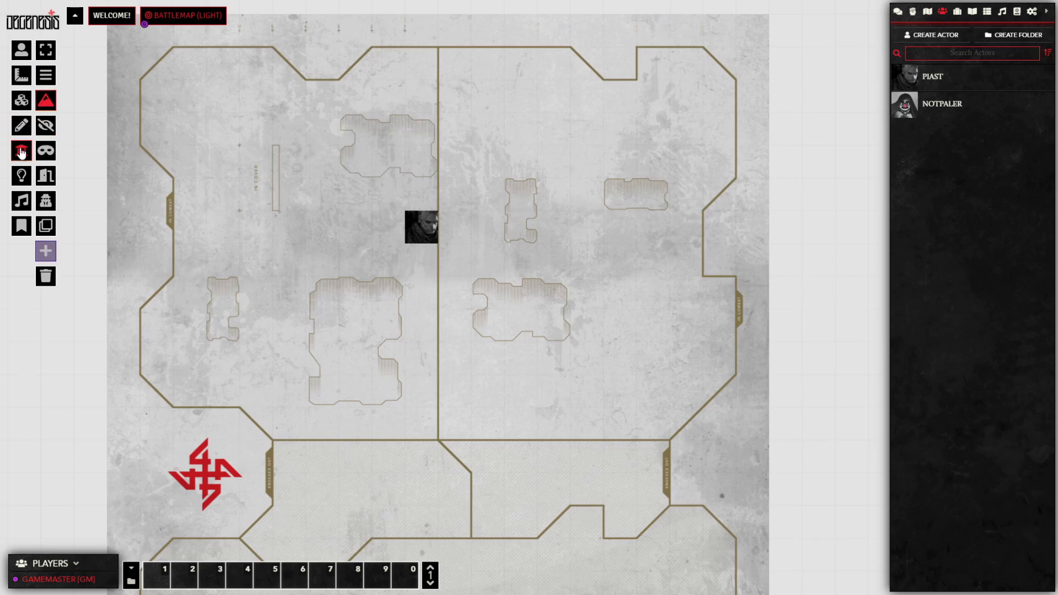
click(44, 103)
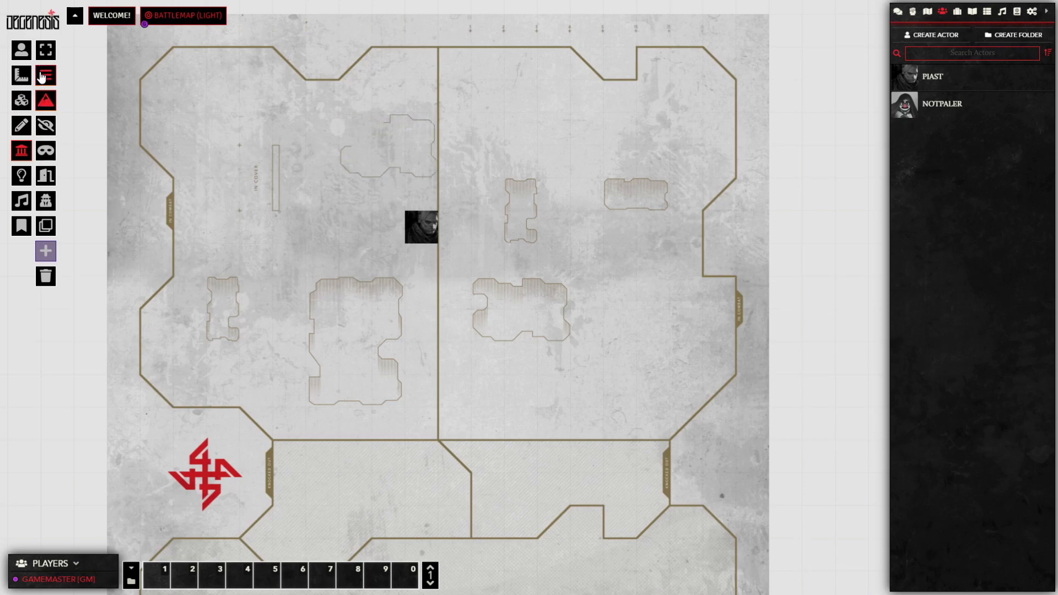
click(42, 77)
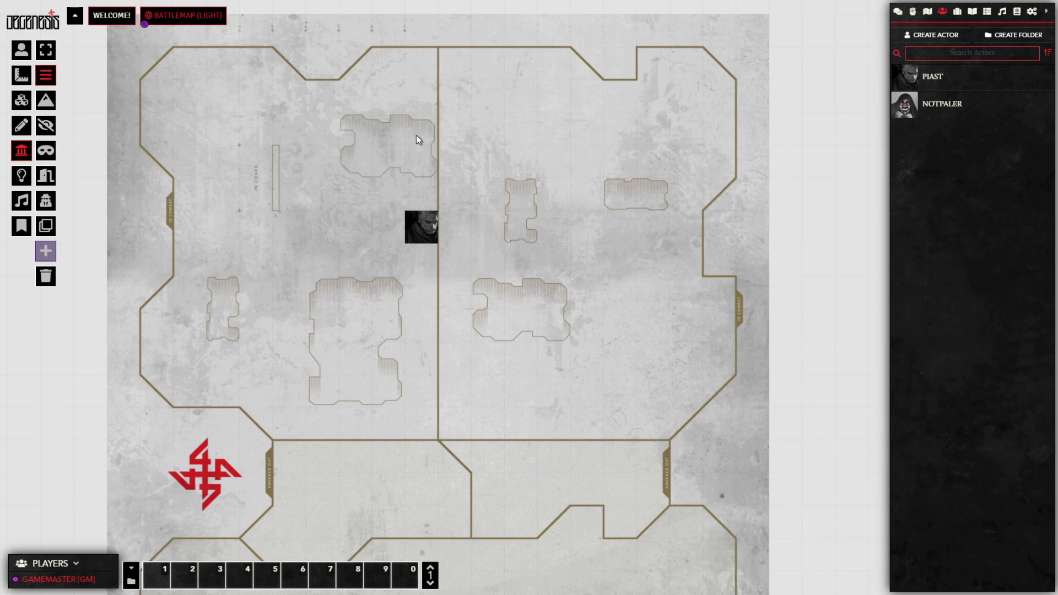
drag(405, 274, 453, 274)
click(46, 101)
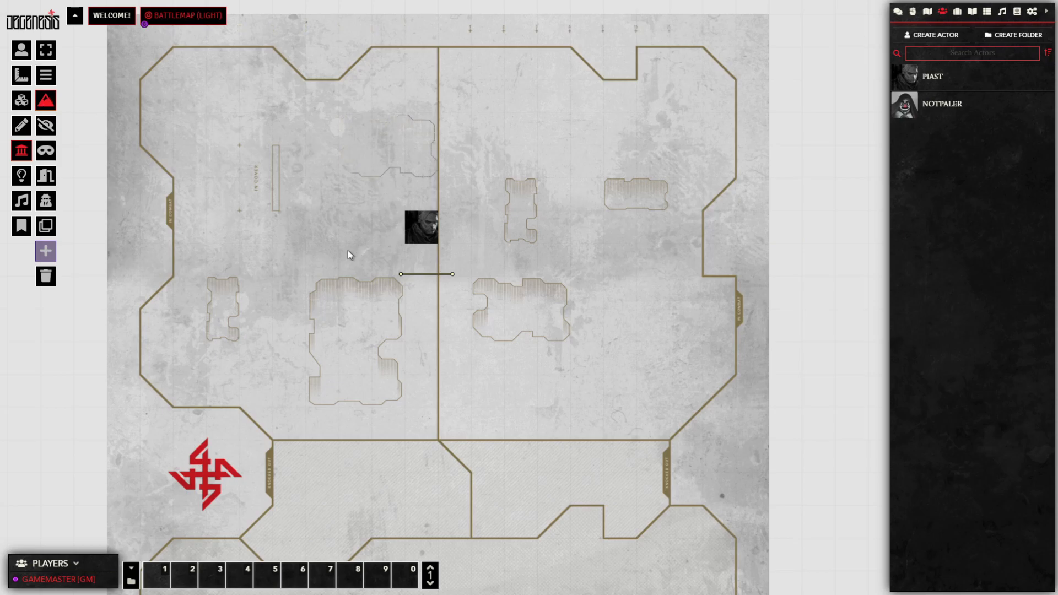
drag(356, 255, 343, 216)
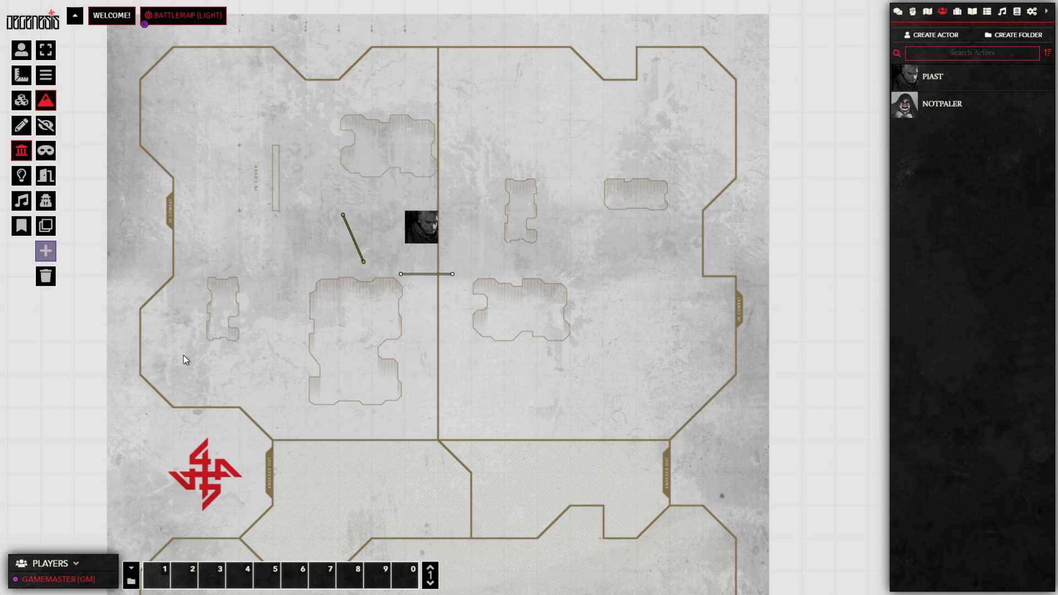
drag(169, 366, 134, 286)
drag(127, 351, 126, 357)
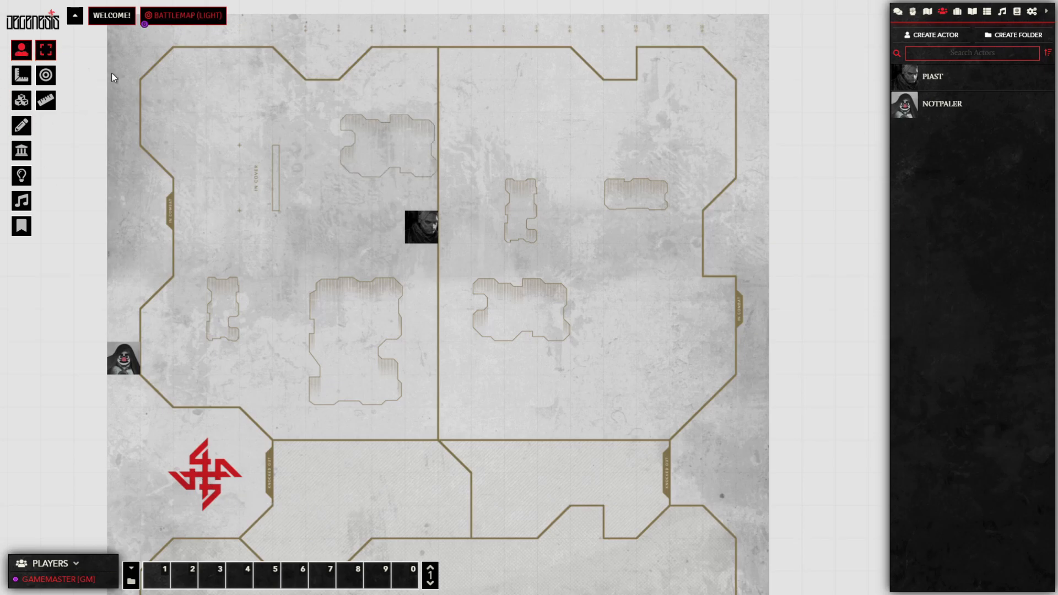
Step: Move the PIAST token, turn off Fog Exploration for Battlemap (Light), and test its vision
click(429, 235)
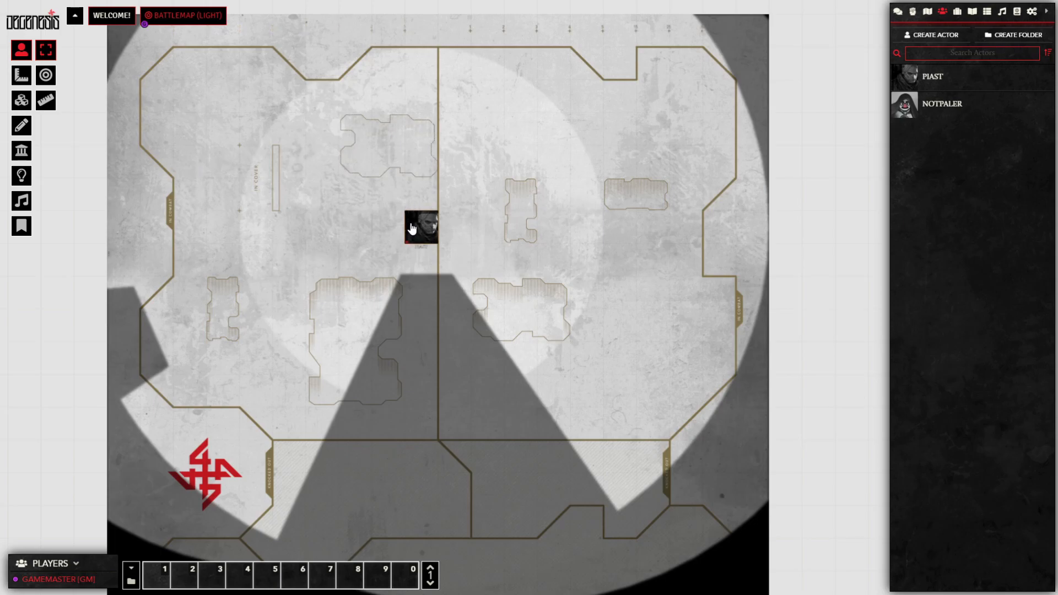
mouse_move(429, 233)
mouse_down()
mouse_move(473, 254)
mouse_move(456, 306)
mouse_move(444, 320)
mouse_move(409, 316)
mouse_move(422, 325)
mouse_move(464, 303)
mouse_move(485, 263)
mouse_move(451, 229)
mouse_move(427, 231)
mouse_up()
right_click(175, 16)
click(174, 32)
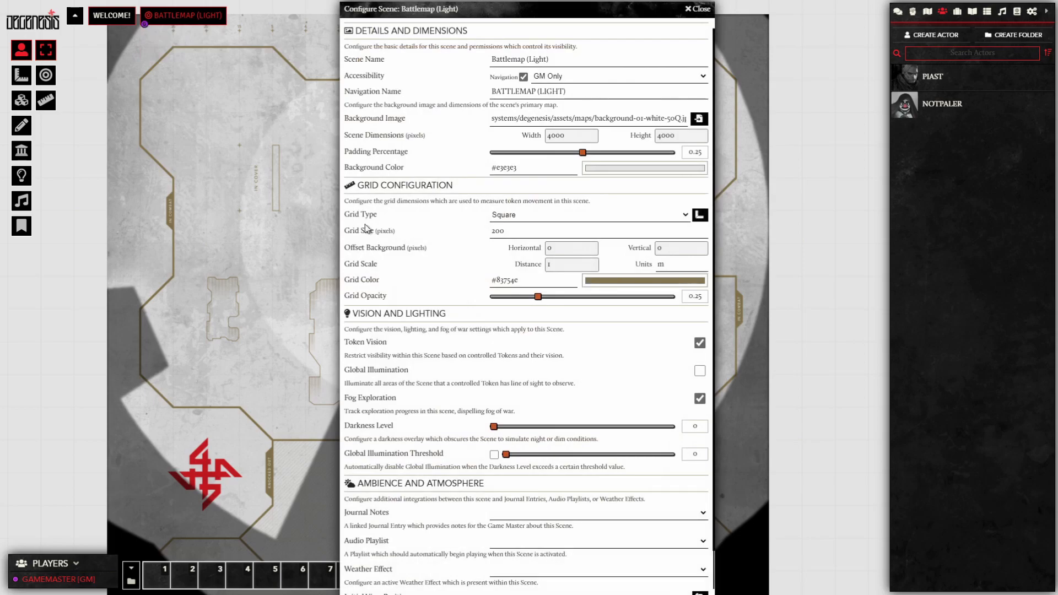
scroll(447, 363, down, 1)
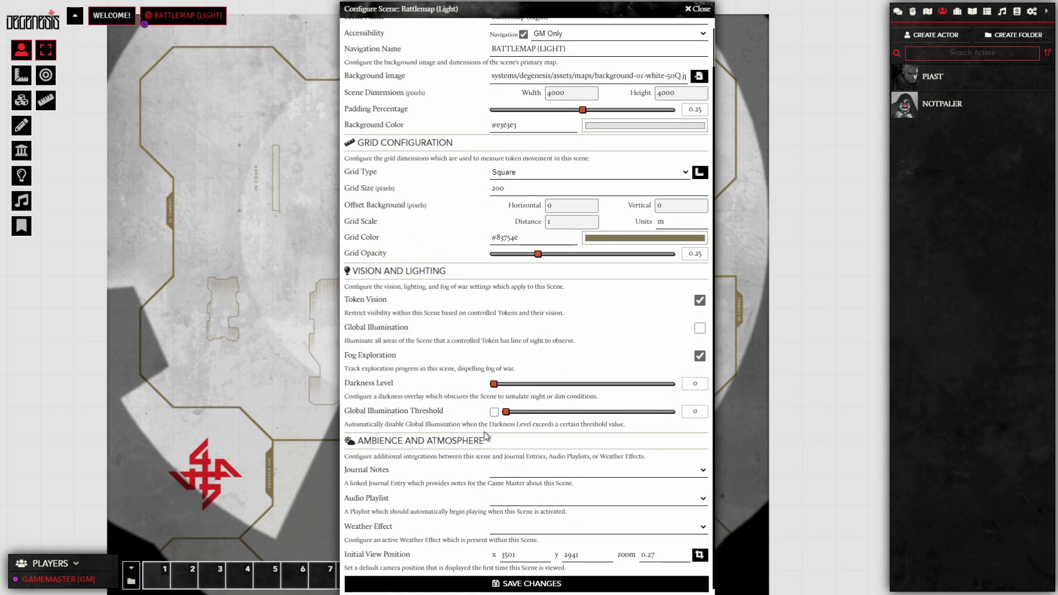
click(700, 356)
click(570, 579)
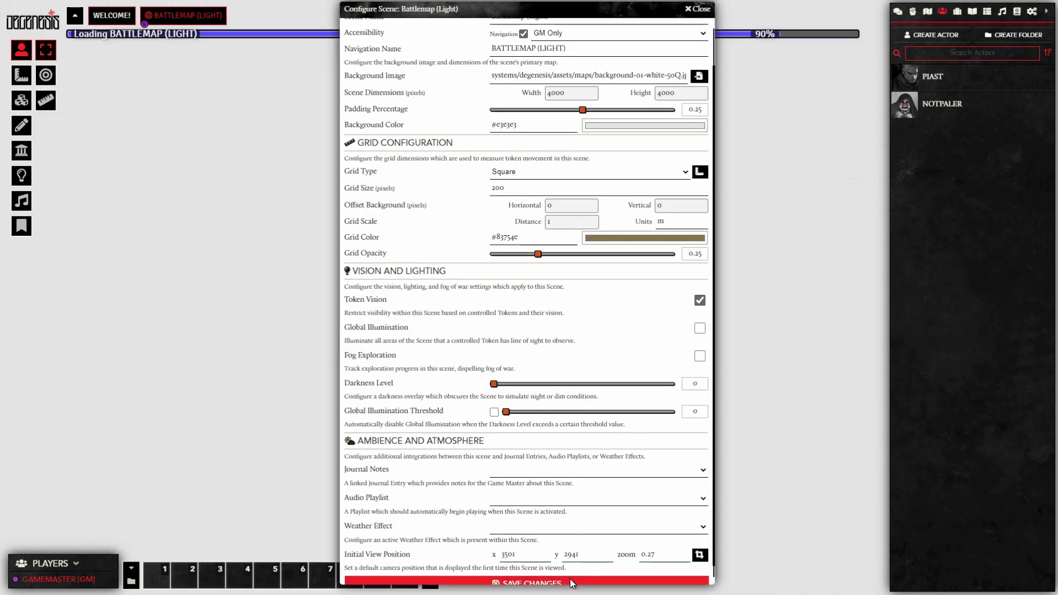
mouse_move(422, 227)
mouse_down()
mouse_move(477, 251)
mouse_move(426, 329)
mouse_move(469, 299)
mouse_move(494, 257)
mouse_move(455, 227)
mouse_move(425, 229)
mouse_up()
Step: Turn Fog Exploration back on, then move PIAST past NOTPALER and around the walls
right_click(175, 16)
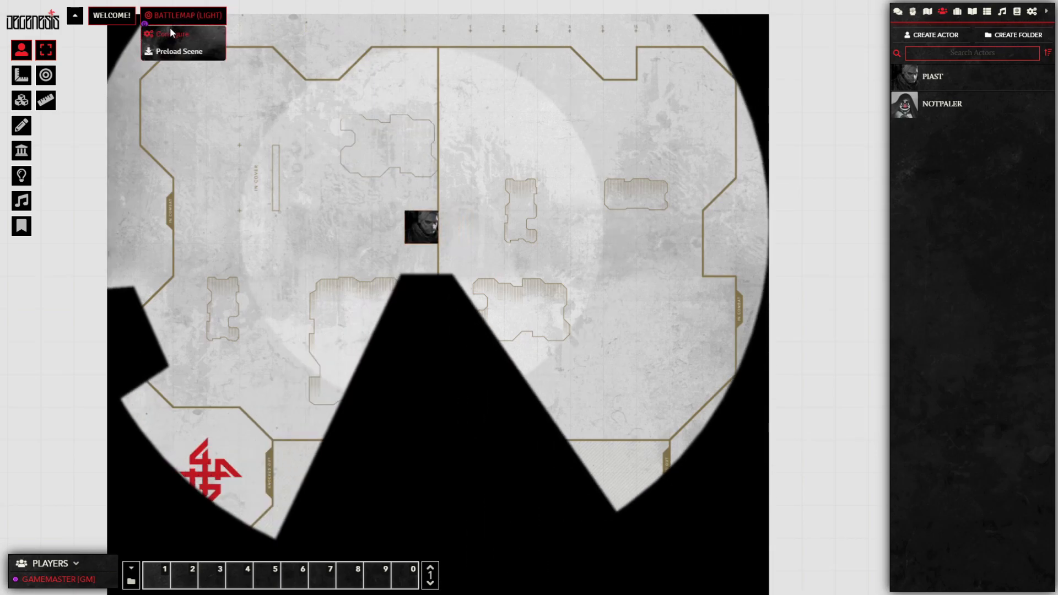
click(171, 28)
click(700, 398)
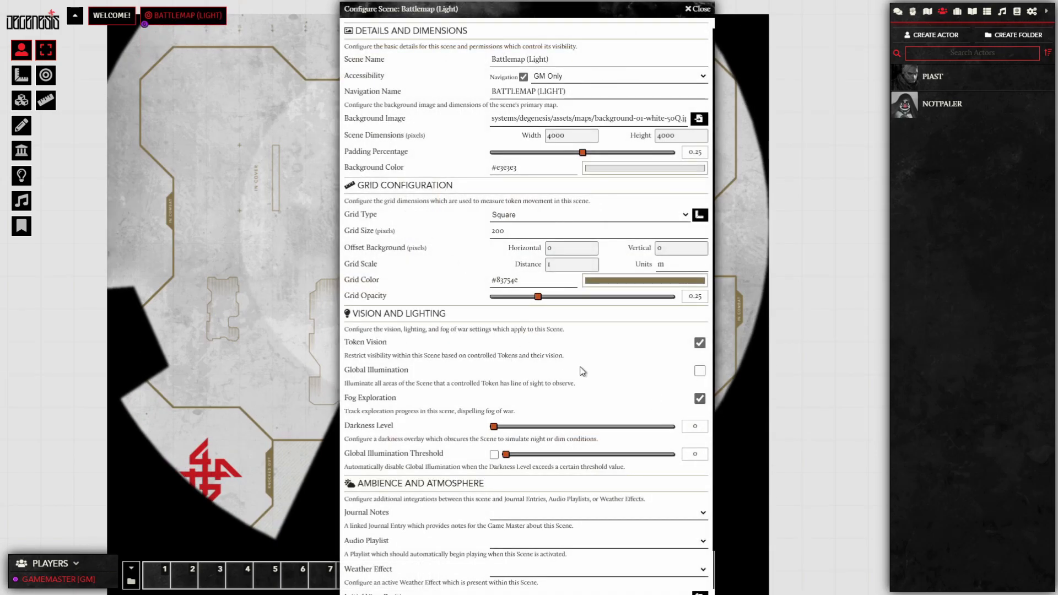
scroll(586, 573, down, 1)
click(585, 583)
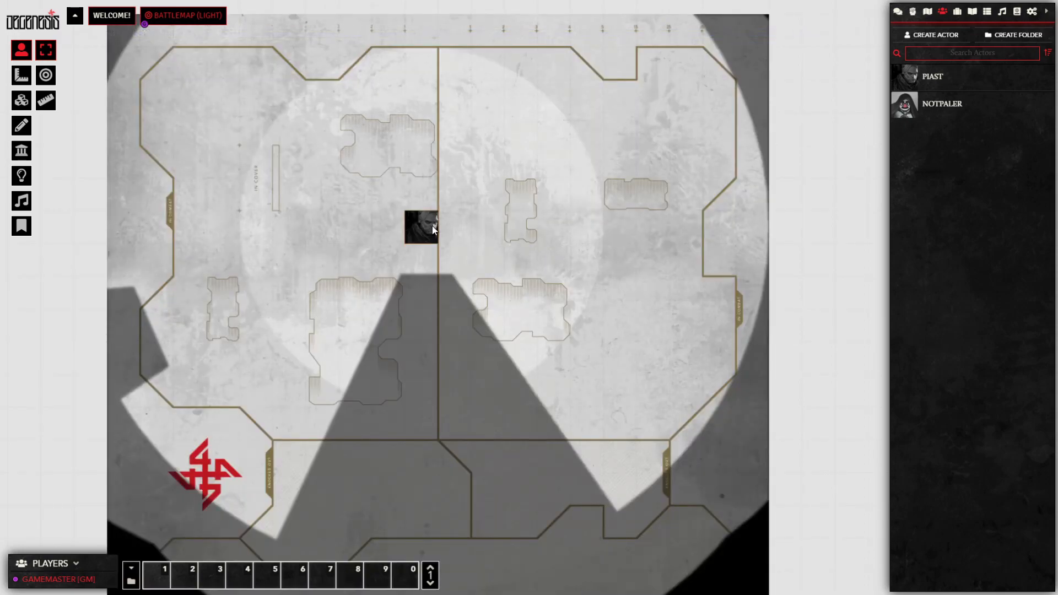
mouse_move(425, 234)
mouse_down()
mouse_move(344, 243)
mouse_move(334, 267)
mouse_up()
drag(315, 257, 423, 227)
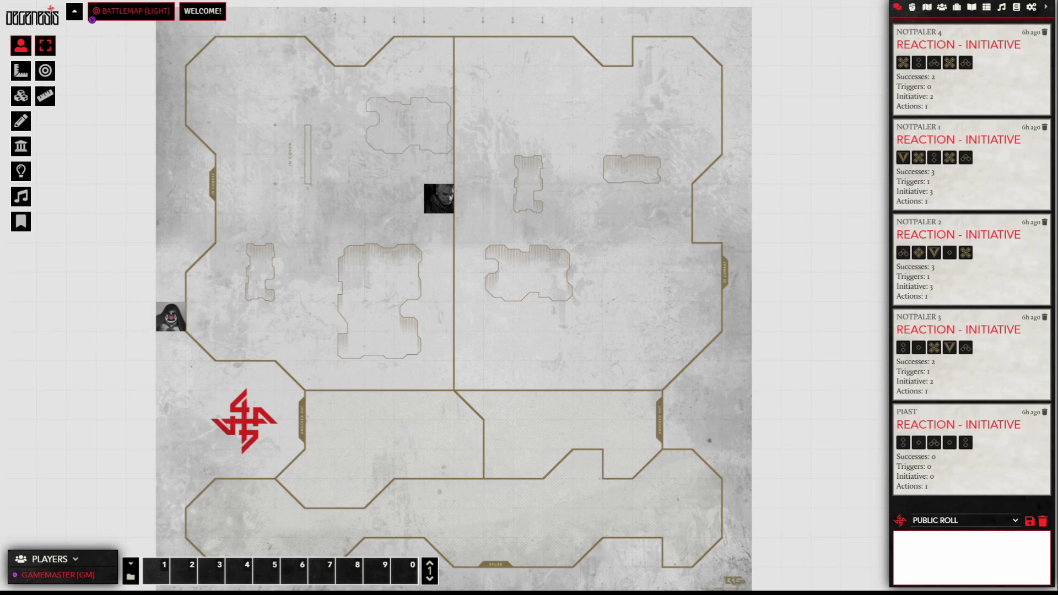
Step: Copy the Internet link from Game Settings' Invitation Links window, then close that window
click(1031, 8)
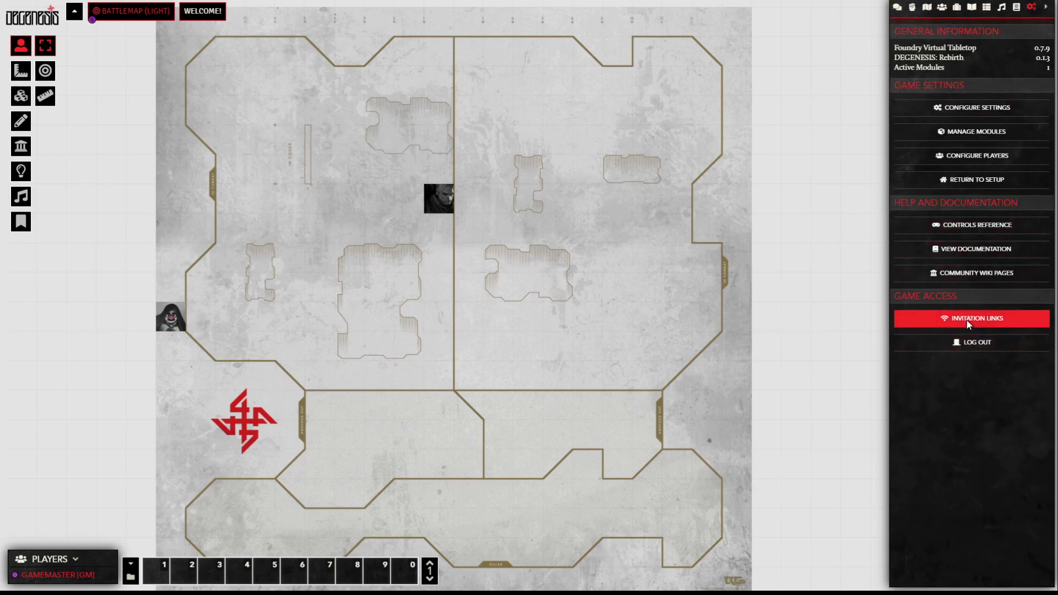
click(1016, 319)
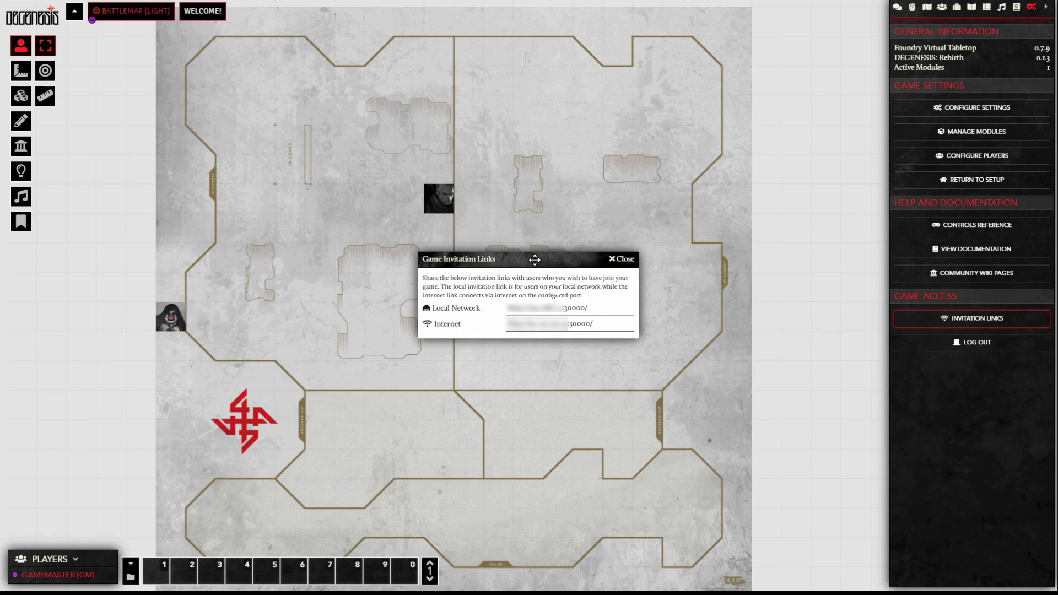
double_click(573, 325)
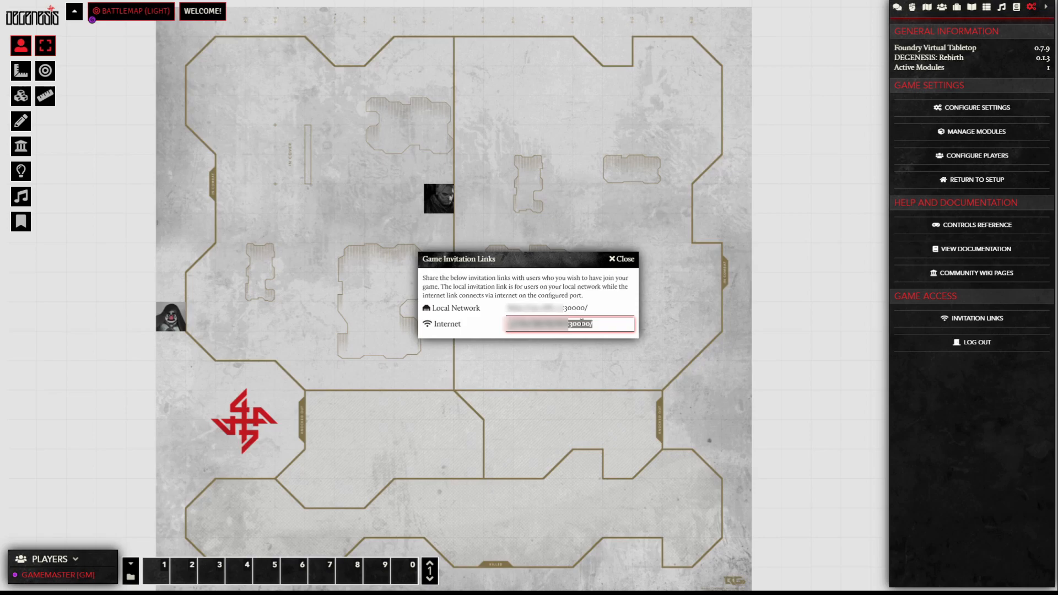
click(622, 259)
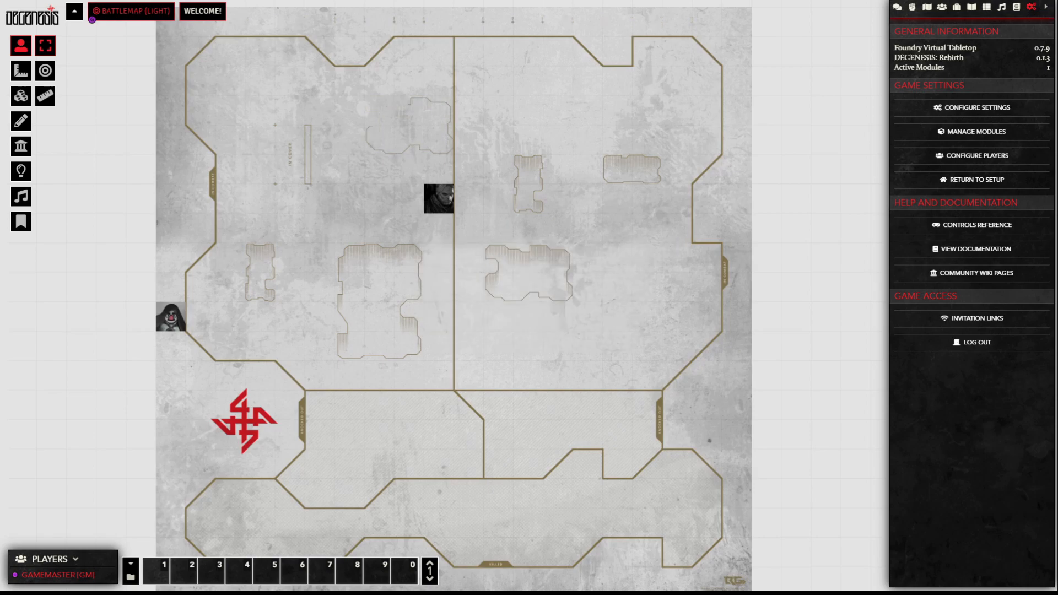